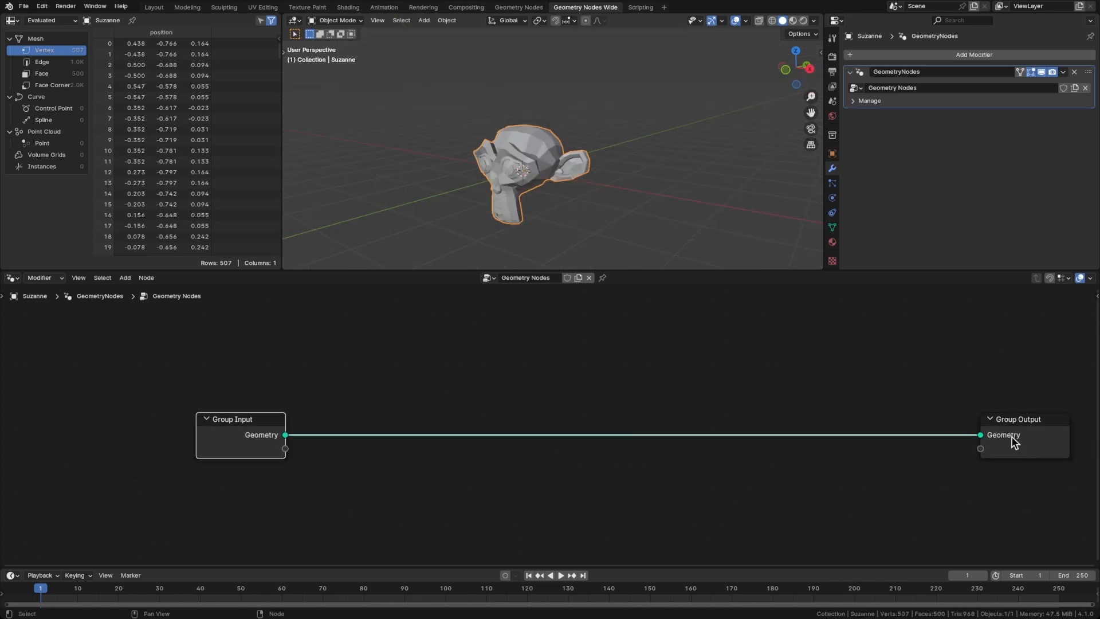
Move the Group Input and Group Output nodes and insert a Mesh to Volume node between them
drag(1014, 441, 986, 437)
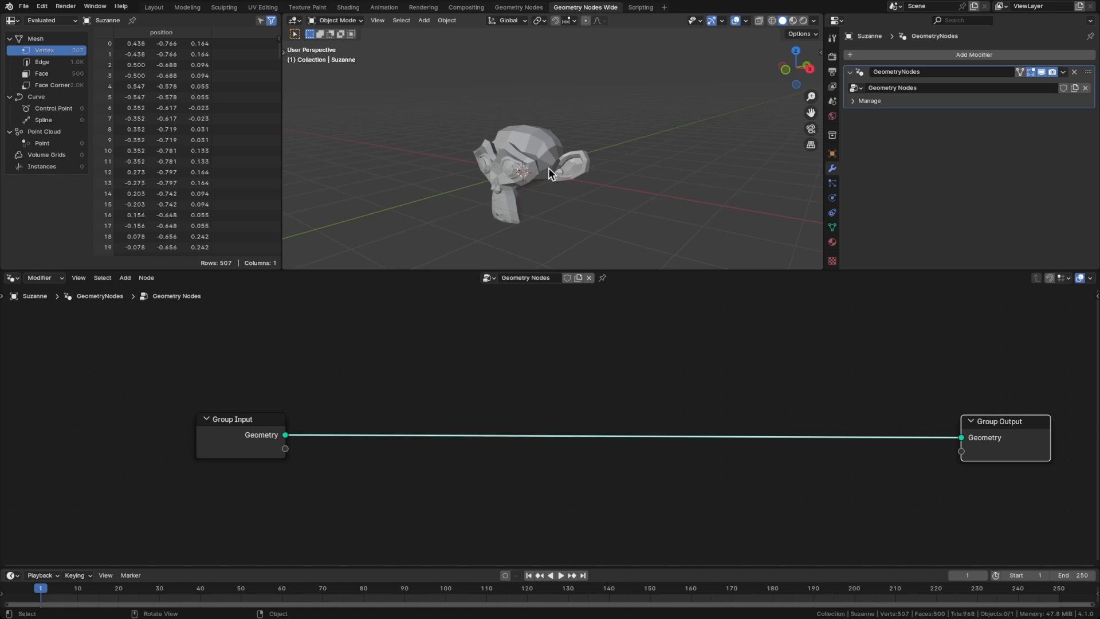
mouse_move(548, 168)
middle_down()
mouse_move(469, 186)
mouse_move(516, 143)
mouse_move(545, 172)
middle_up()
drag(257, 439, 214, 440)
key(shift+a)
mouse_move(306, 407)
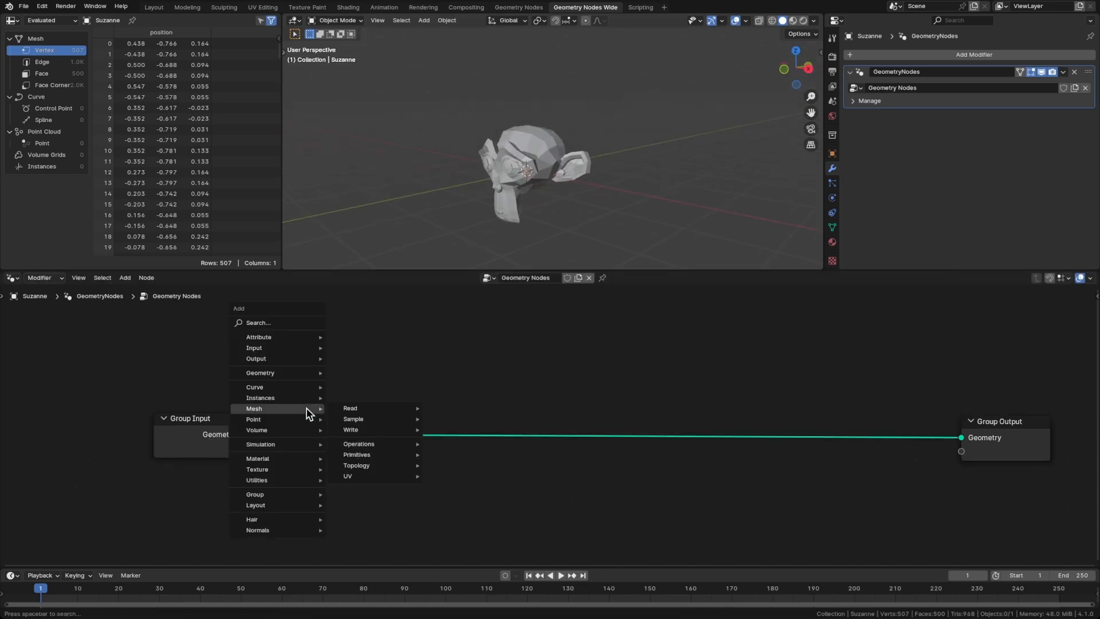
text(meshto)
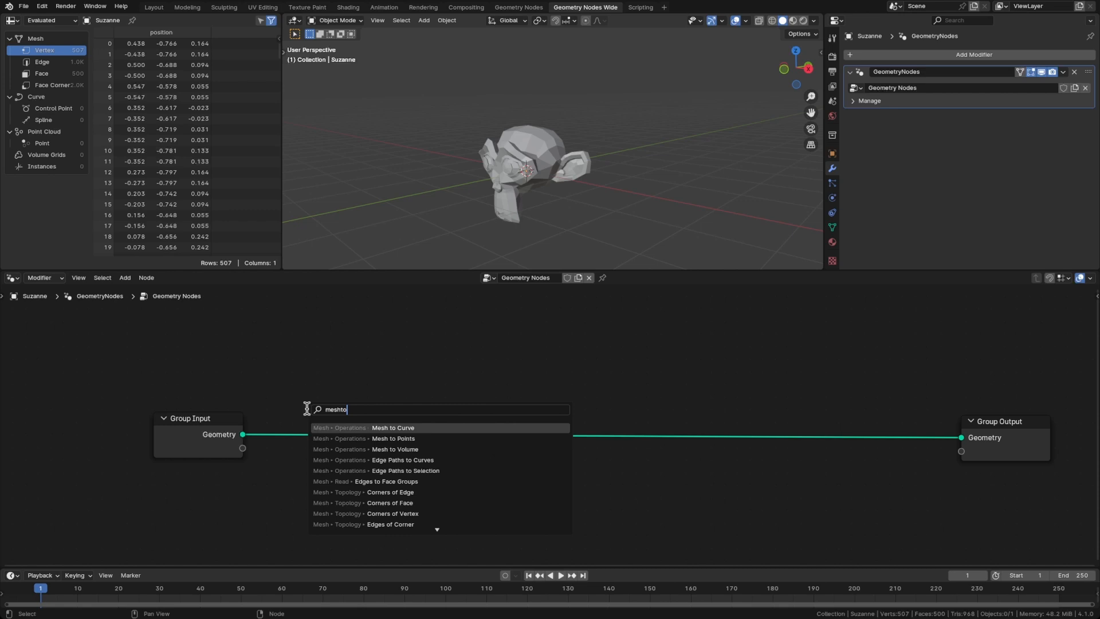
text(vol)
key(Return)
click(294, 393)
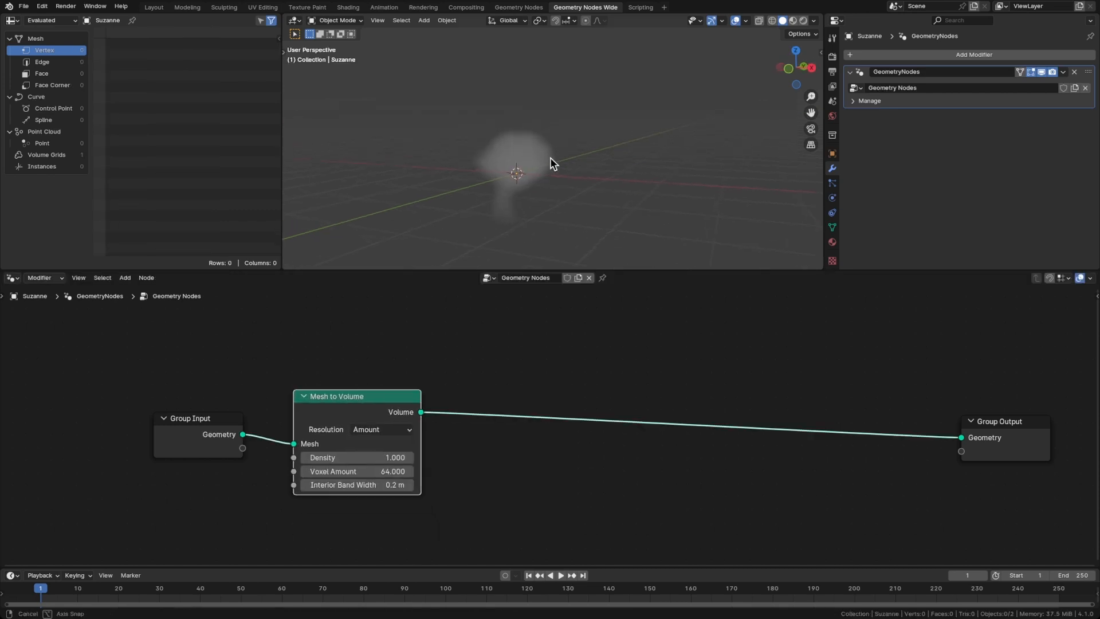
middle_drag(532, 166, 507, 191)
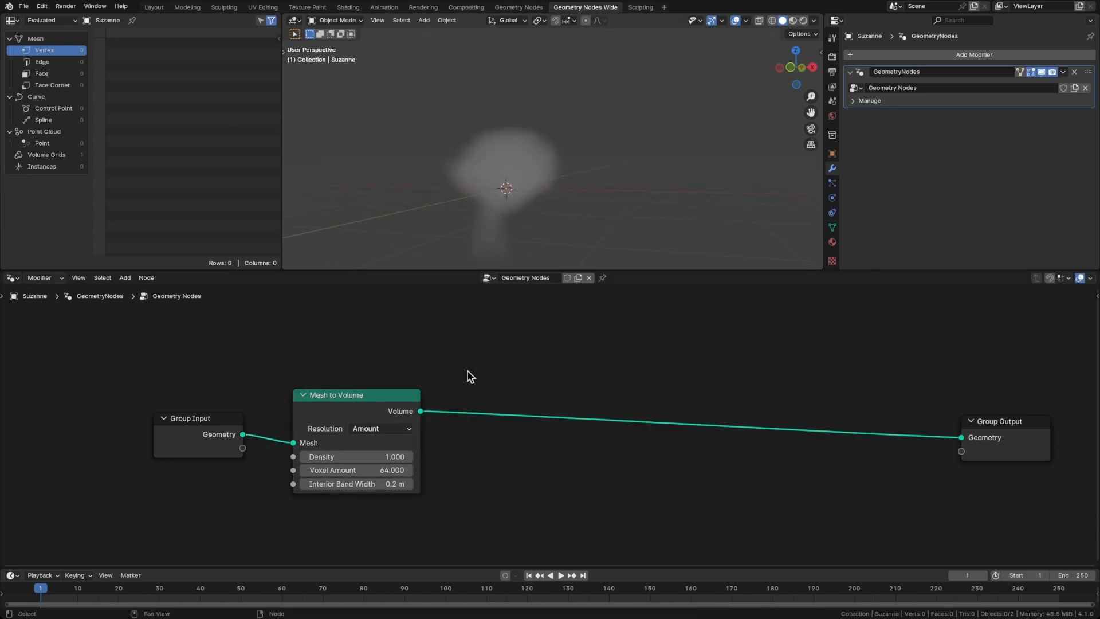
Insert a Distribute Points in Volume node on the link between Mesh to Volume and Group Output
key(shift+a)
text(distri)
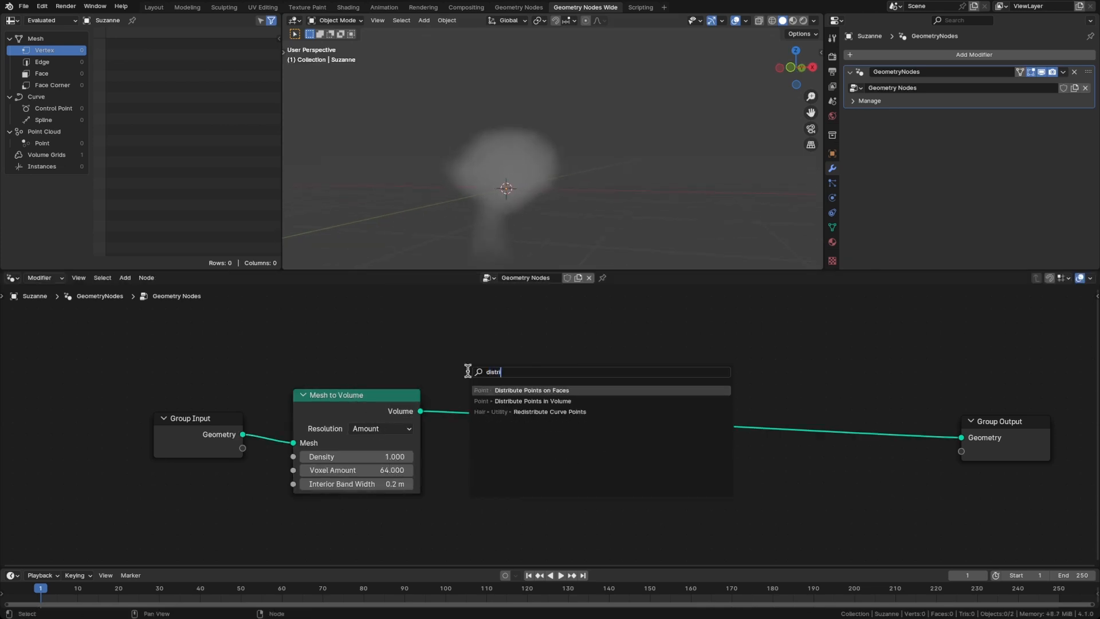
key(Down)
key(Return)
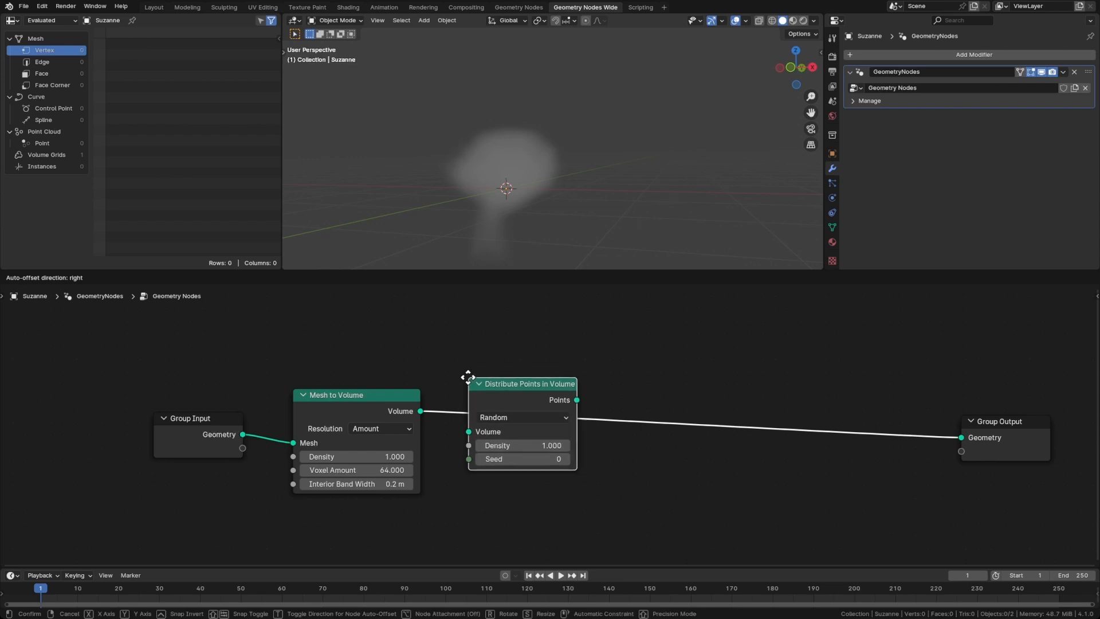
click(466, 375)
mouse_move(506, 220)
middle_down()
mouse_move(494, 203)
mouse_move(514, 224)
middle_up()
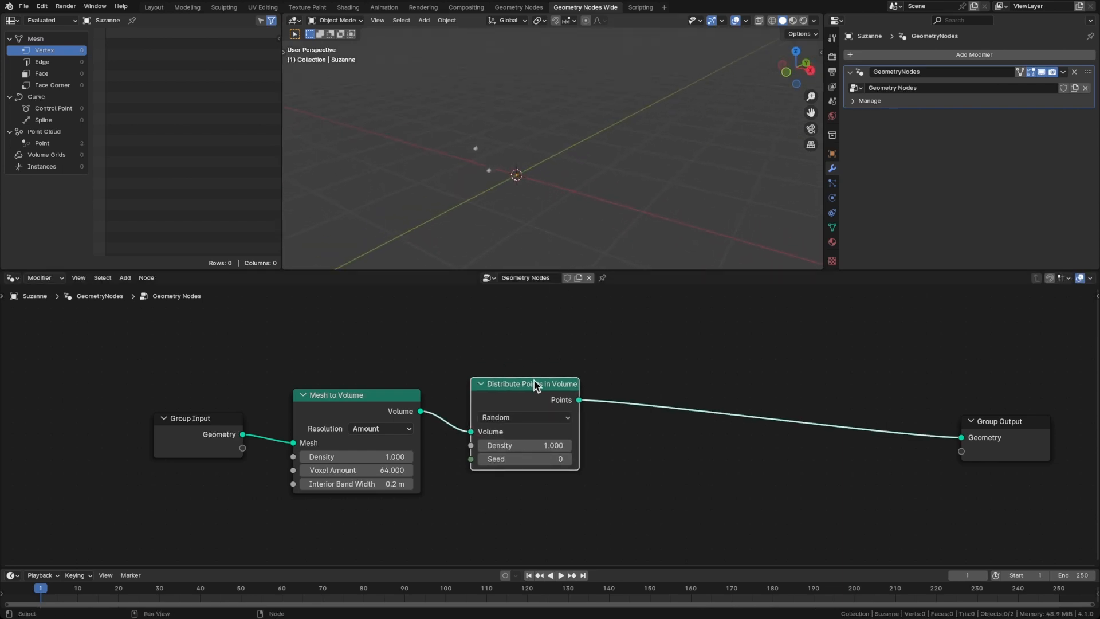
Set the Density of the Distribute Points in Volume node to 5
click(519, 445)
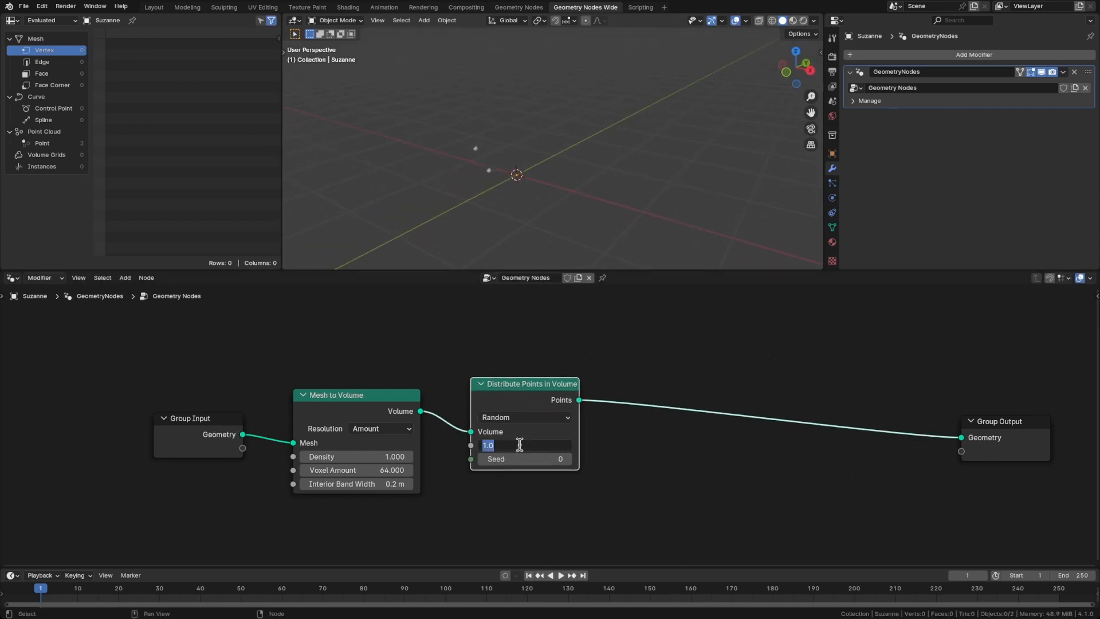
text(5)
key(Return)
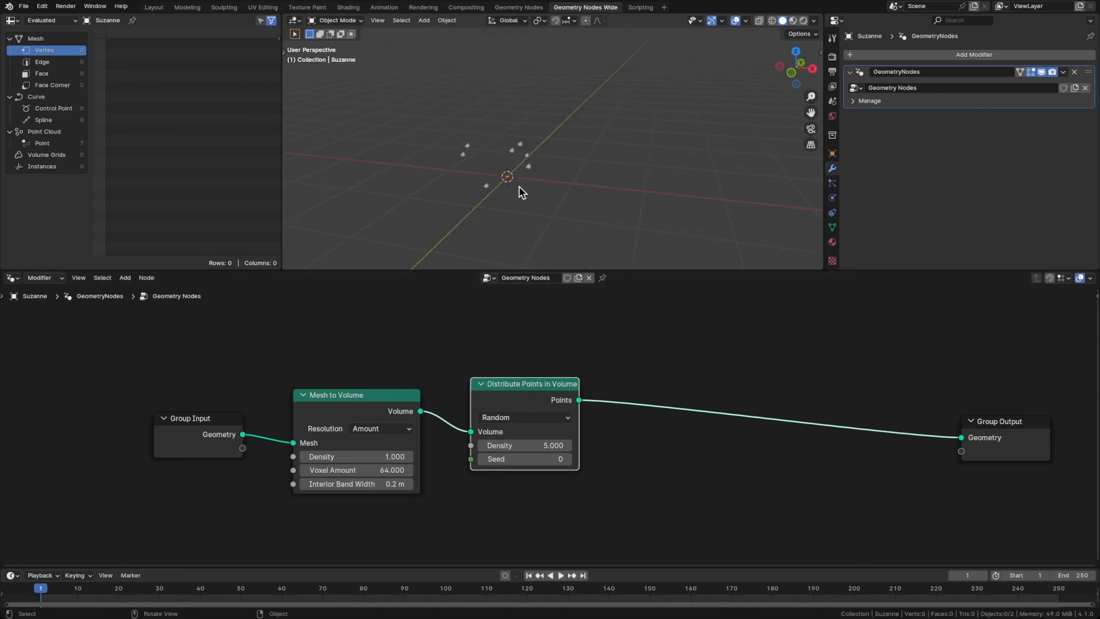
middle_drag(513, 182, 542, 240)
Move the Group Input, Mesh to Volume and Distribute Points in Volume nodes together, farther away from Group Output
drag(191, 368, 524, 507)
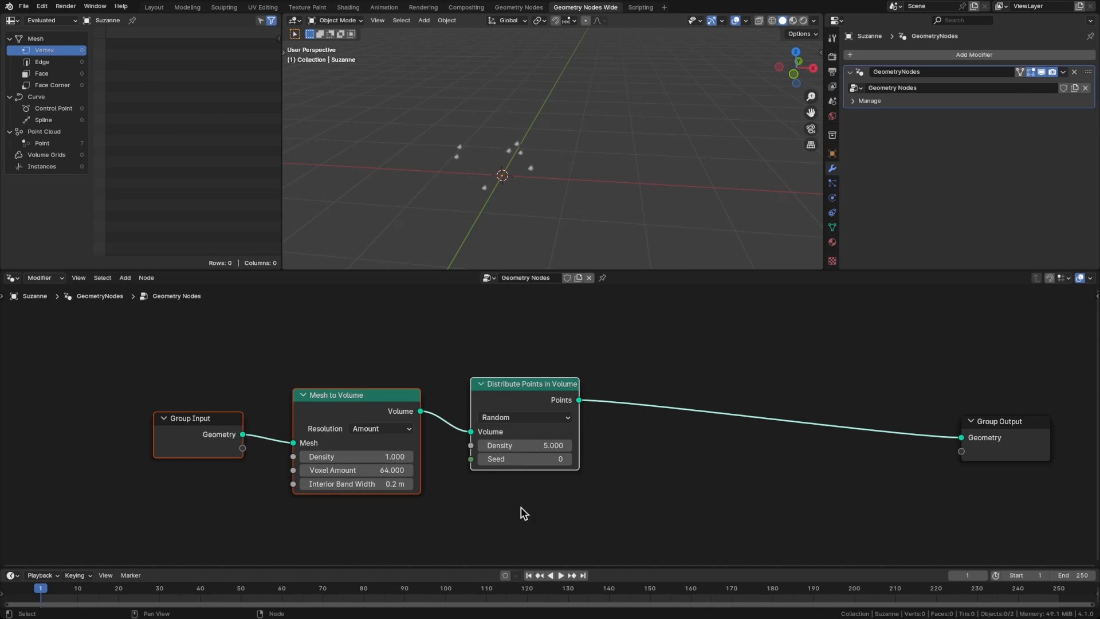
key(g)
click(416, 501)
click(630, 483)
scroll(676, 449, down, 2)
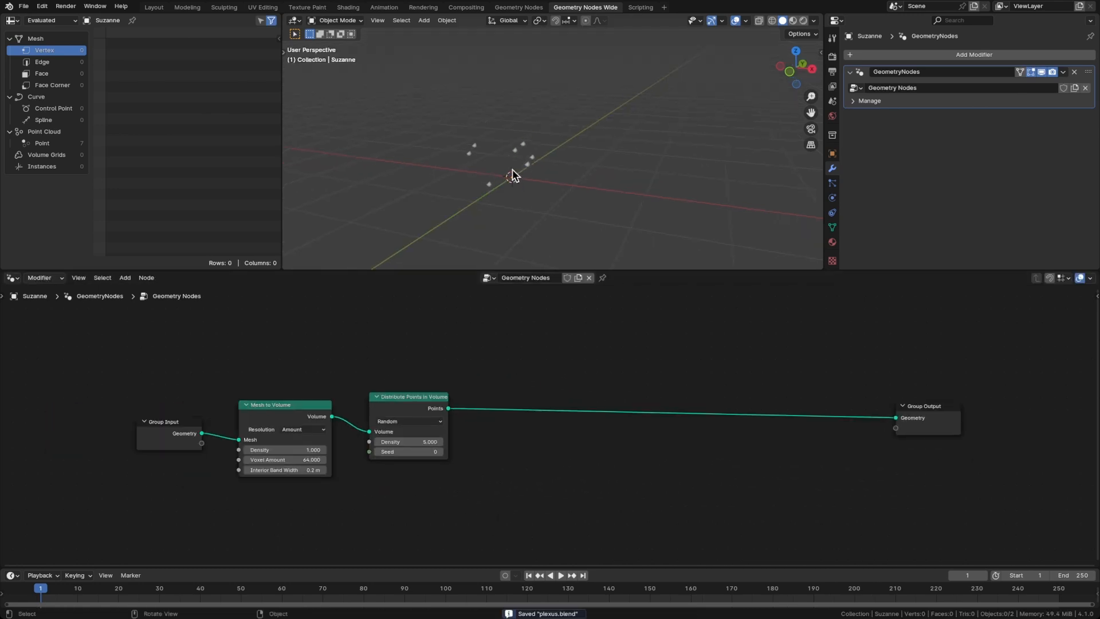
Annotate the viewport with lines from the frontmost point to each of the other points
mouse_move(515, 174)
middle_down()
mouse_move(508, 162)
mouse_move(526, 169)
middle_up()
mouse_move(465, 193)
mouse_down()
mouse_move(433, 150)
mouse_move(434, 132)
mouse_move(469, 196)
mouse_move(527, 125)
mouse_up()
drag(471, 196, 547, 159)
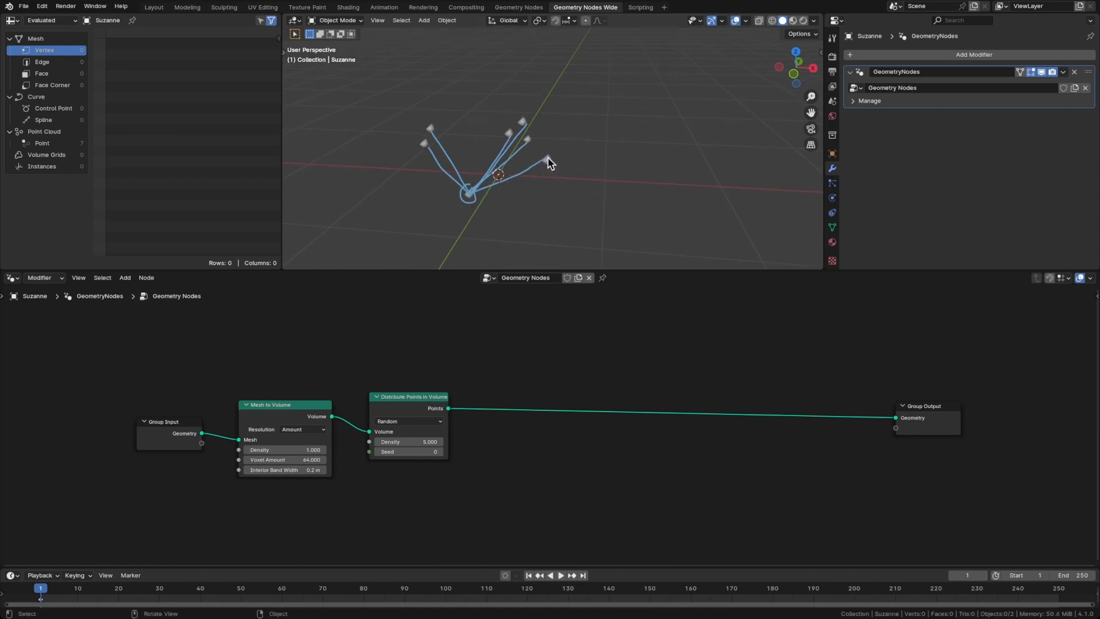
drag(548, 159, 525, 121)
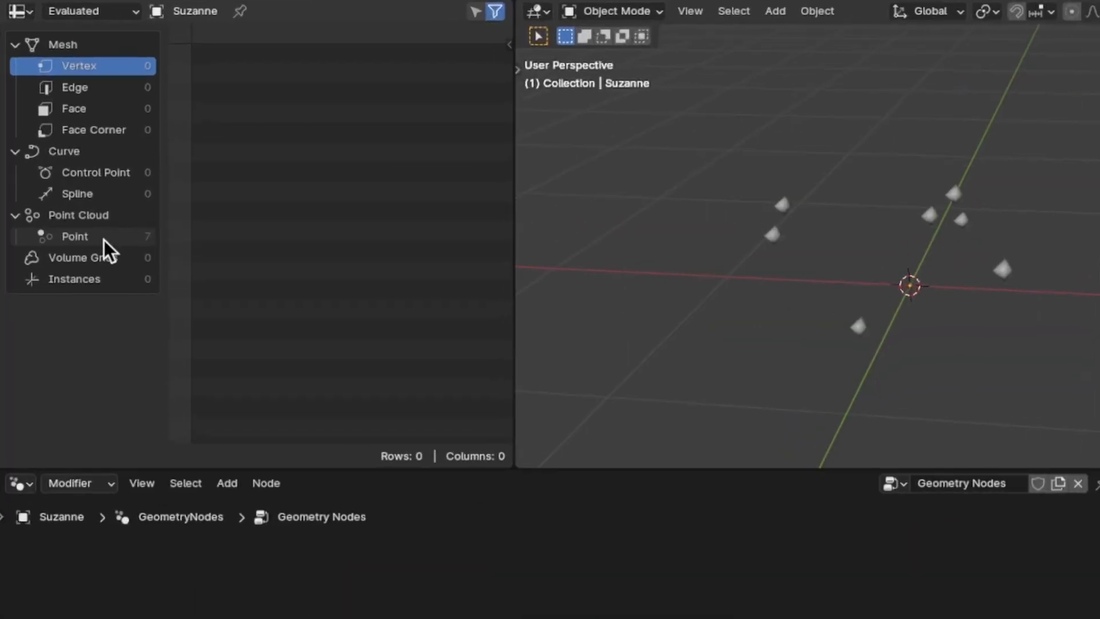
Show the point cloud's Point data in the spreadsheet
click(51, 146)
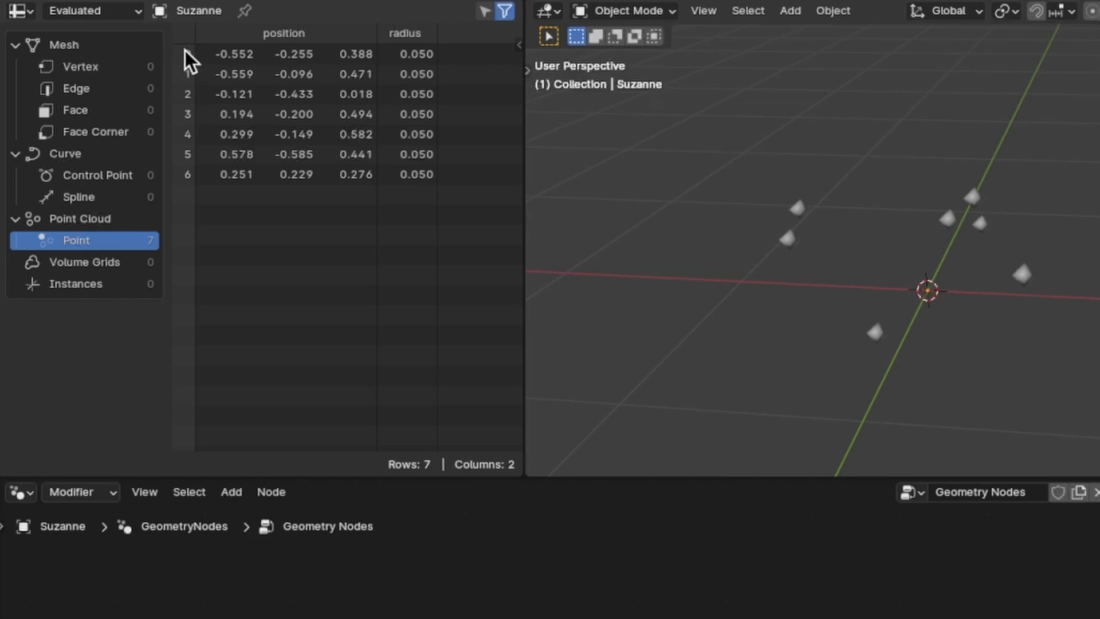
Circle the frontmost point with an annotation and draw strokes from it toward the other points
mouse_move(862, 343)
mouse_down()
mouse_move(883, 318)
mouse_move(781, 246)
mouse_up()
mouse_move(882, 317)
mouse_down()
mouse_move(805, 212)
mouse_move(946, 225)
mouse_up()
drag(887, 315, 1015, 276)
drag(888, 315, 969, 239)
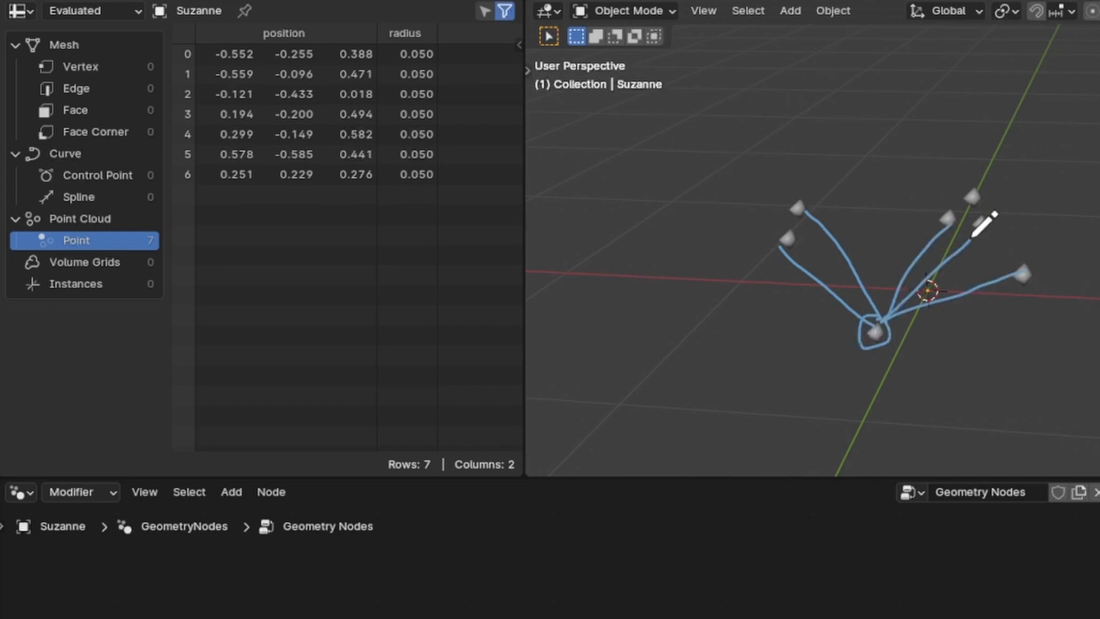
drag(882, 318, 969, 198)
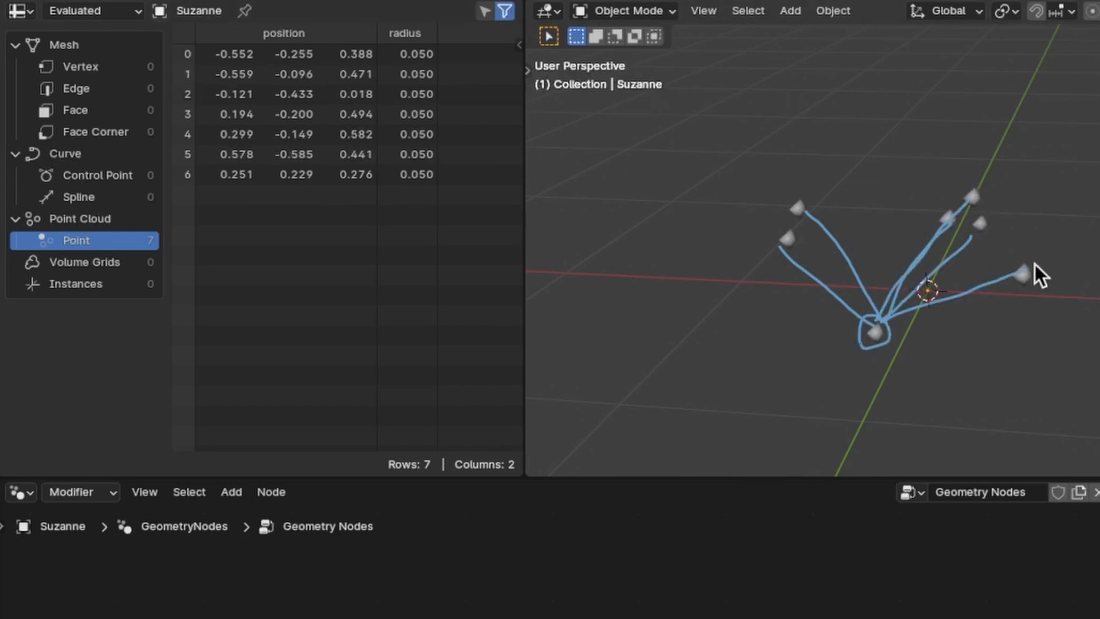
drag(1025, 251, 1031, 256)
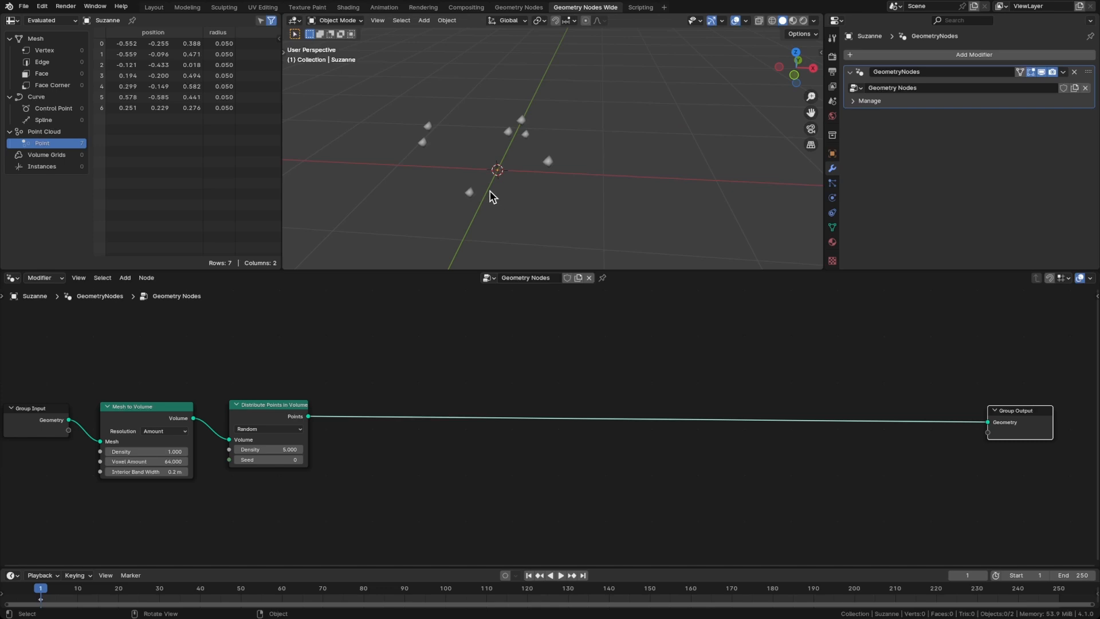
mouse_move(488, 194)
mouse_down()
mouse_move(480, 182)
mouse_move(477, 192)
mouse_move(529, 167)
mouse_move(449, 153)
mouse_up()
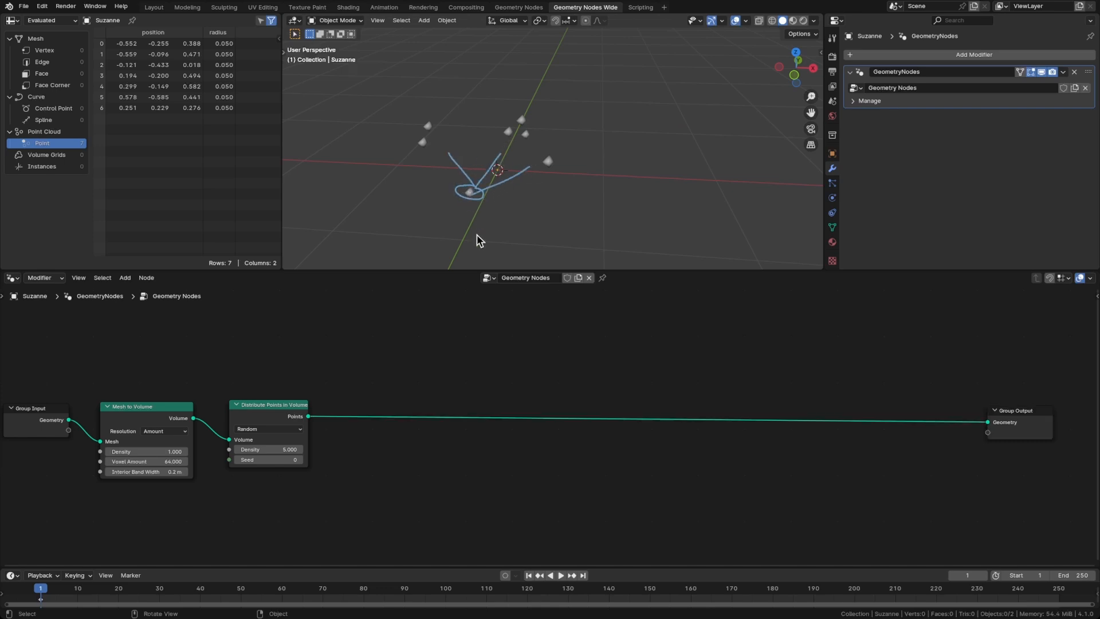
Add a Repeat zone, feeding the distributed points into its Geometry input and its Geometry output into Group Output
key(shift+a)
text(repeat)
key(Return)
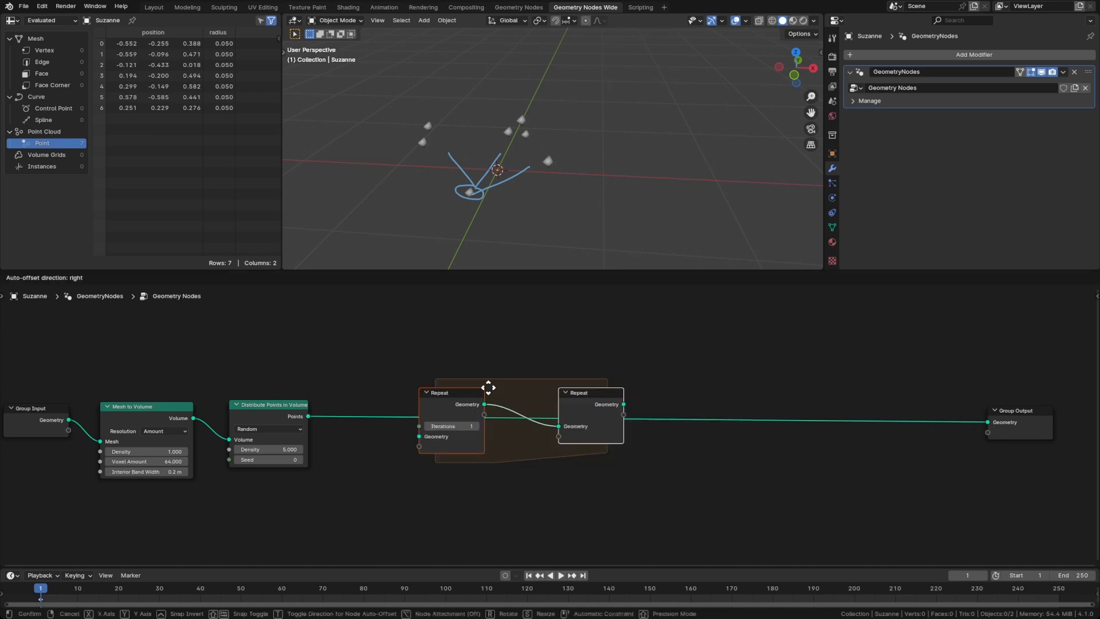
click(539, 340)
drag(308, 417, 470, 390)
mouse_move(675, 357)
mouse_down()
mouse_move(828, 379)
mouse_move(987, 422)
mouse_up()
Widen the Repeat zone by moving its two Repeat nodes far apart
mouse_move(521, 383)
mouse_down()
mouse_move(448, 383)
mouse_move(479, 388)
mouse_move(486, 374)
mouse_up()
drag(637, 364, 848, 364)
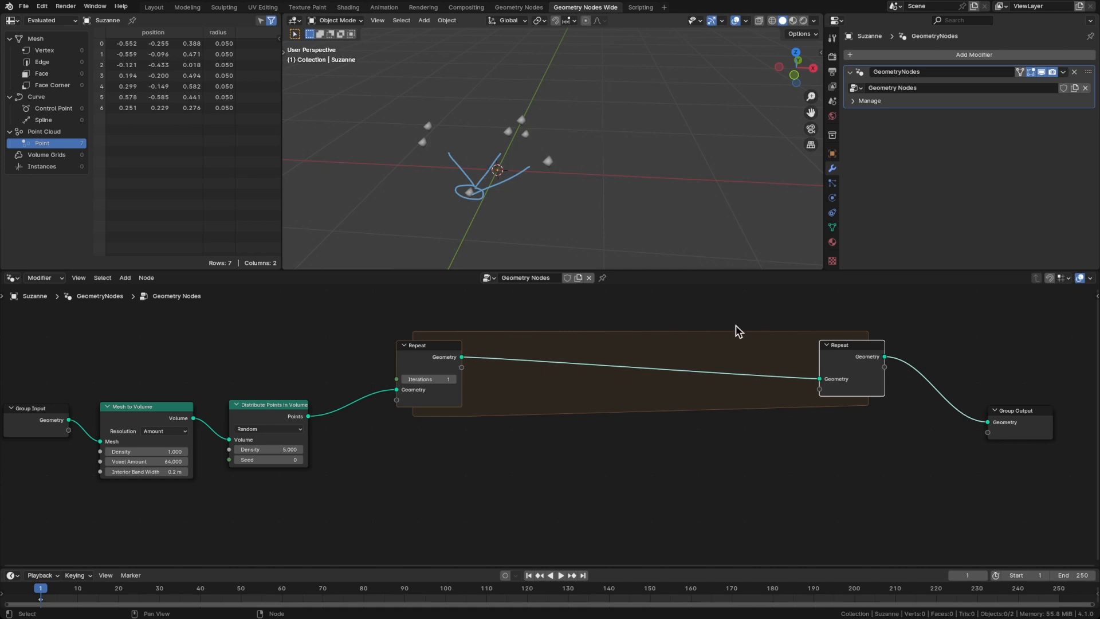
drag(421, 359, 404, 356)
drag(868, 369, 895, 368)
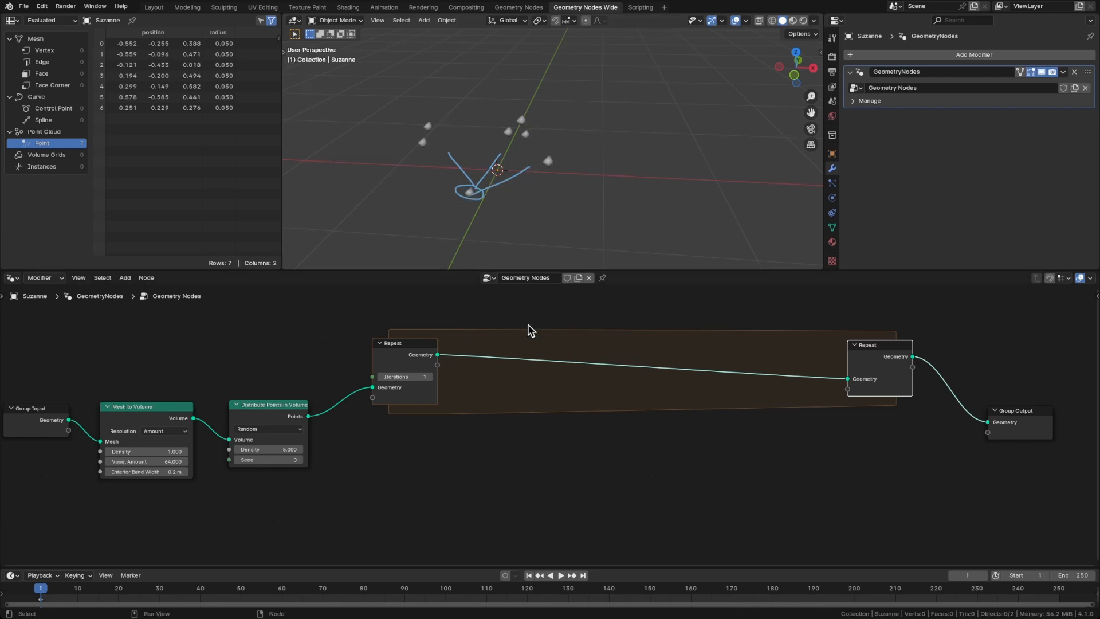
click(585, 456)
scroll(422, 456, down, 1)
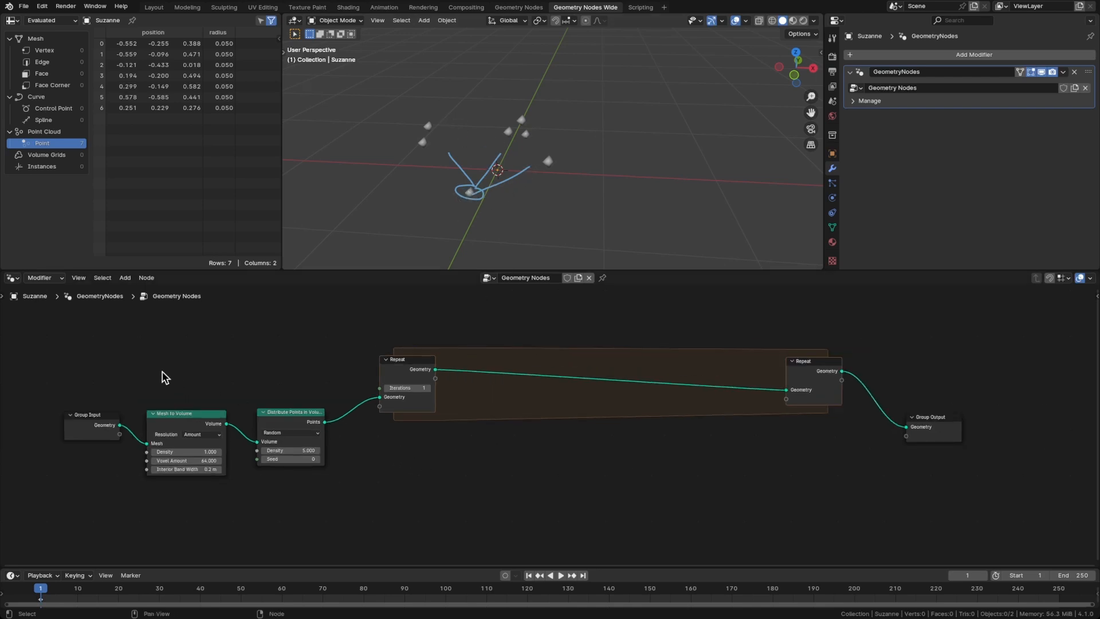
Move the Group Input, Mesh to Volume and Distribute Points in Volume nodes together to leave more room before the Repeat zone
drag(93, 375, 320, 504)
key(g)
click(265, 499)
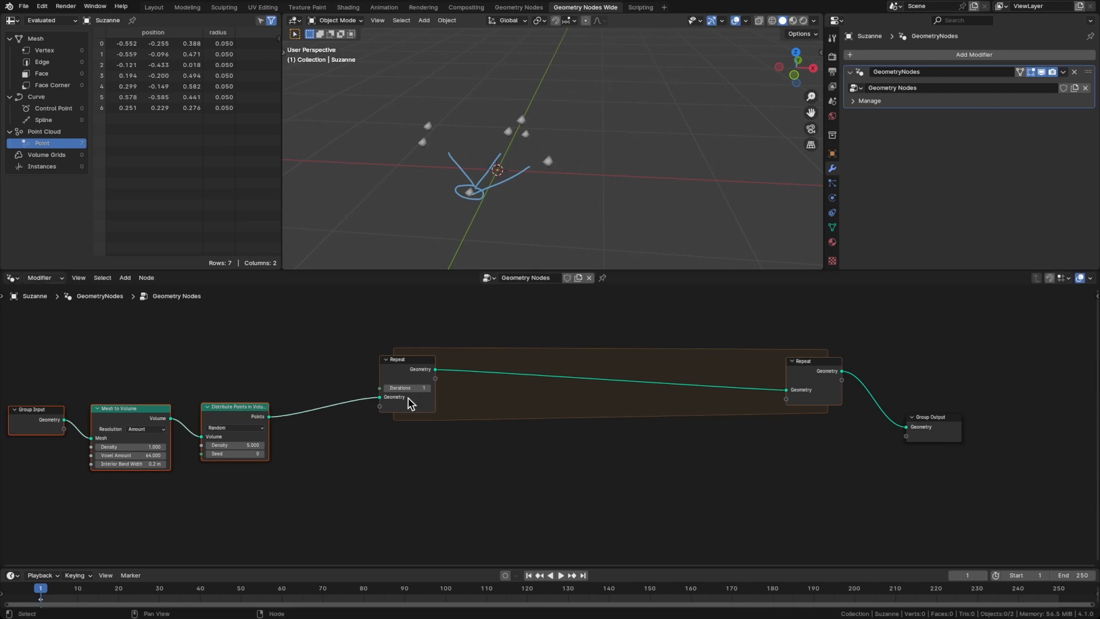
mouse_move(406, 370)
mouse_down()
mouse_move(393, 366)
mouse_move(406, 369)
mouse_up()
click(376, 436)
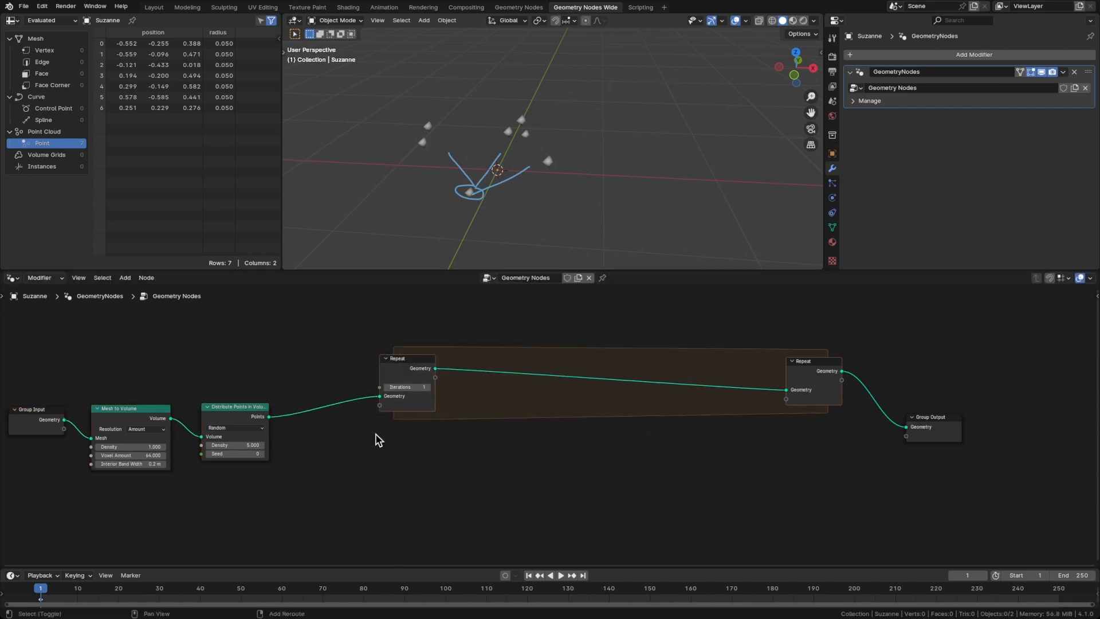
Add a Domain Size node through its Point Count entry and place it between the point distribution and the Repeat zone
key(shift+a)
text(point)
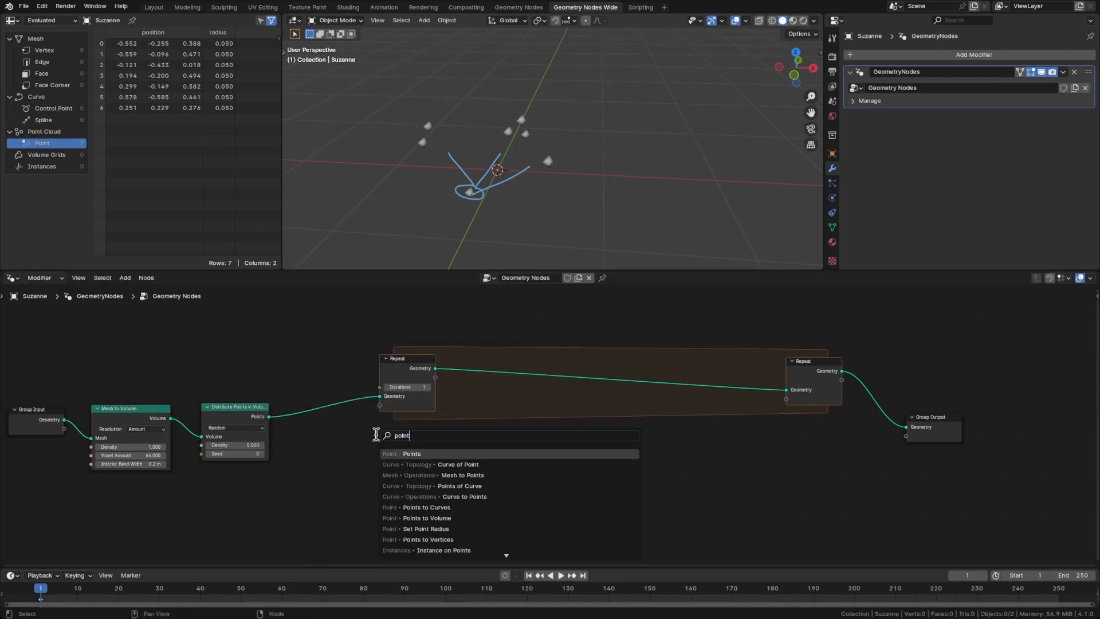
text( count)
key(Return)
click(272, 421)
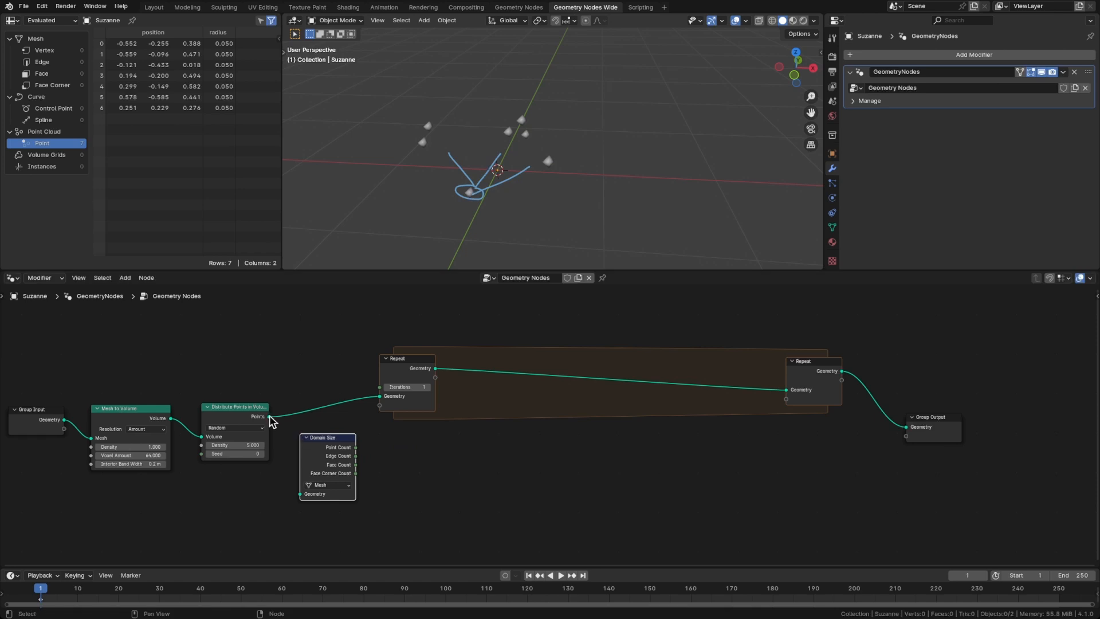
Set the Domain Size node to Point Cloud, link the distributed points through its Point Count to the Repeat Iterations, and position it above the geometry link
drag(270, 417, 380, 387)
click(320, 487)
click(337, 517)
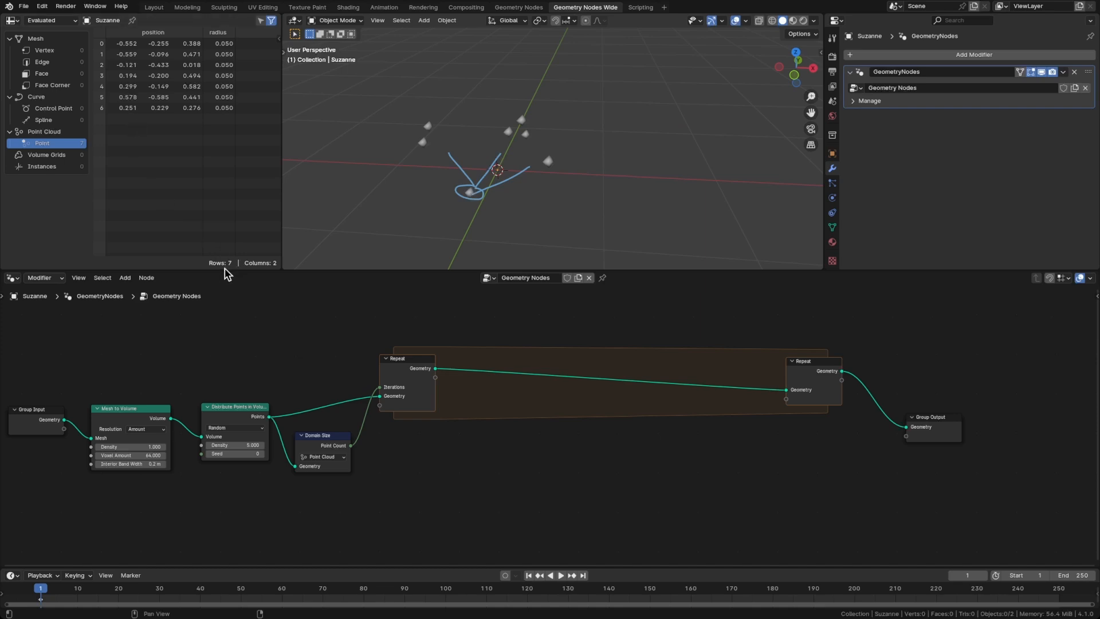
drag(322, 436, 338, 359)
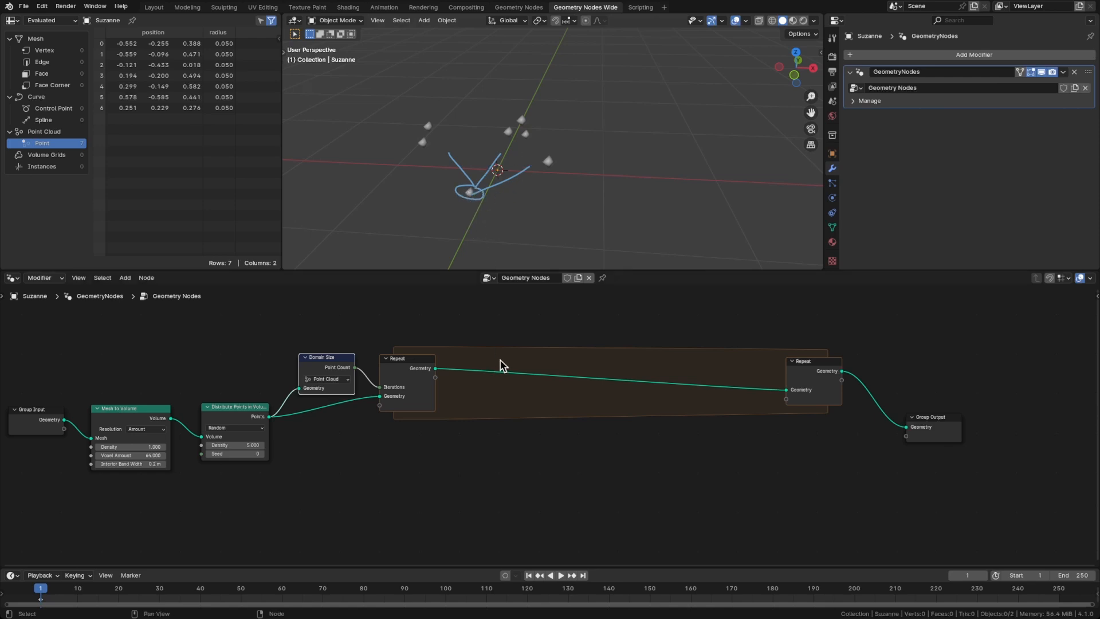
Add a Sample Index node below the Repeat zone and link the distributed points to its Geometry input
click(449, 436)
key(shift+a)
text(sample)
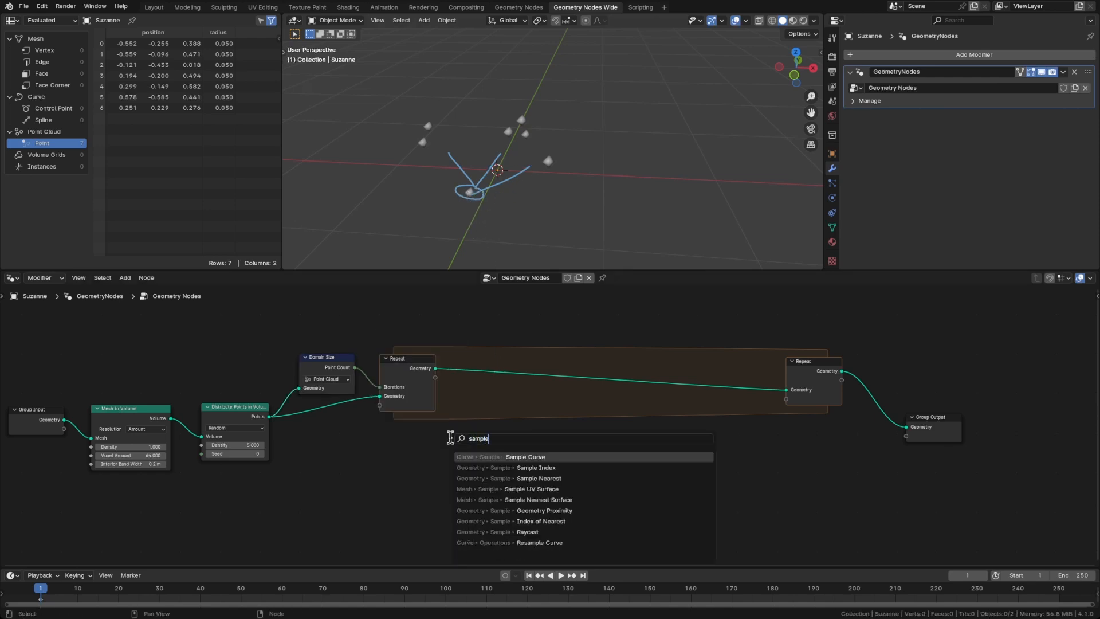
key(Return)
click(430, 428)
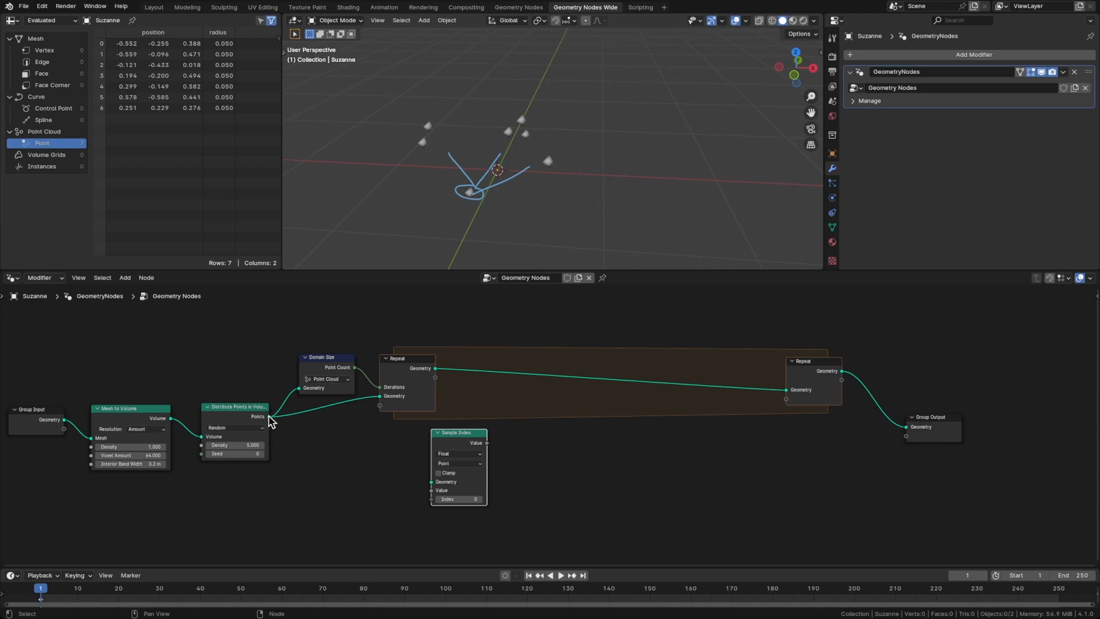
drag(270, 417, 445, 504)
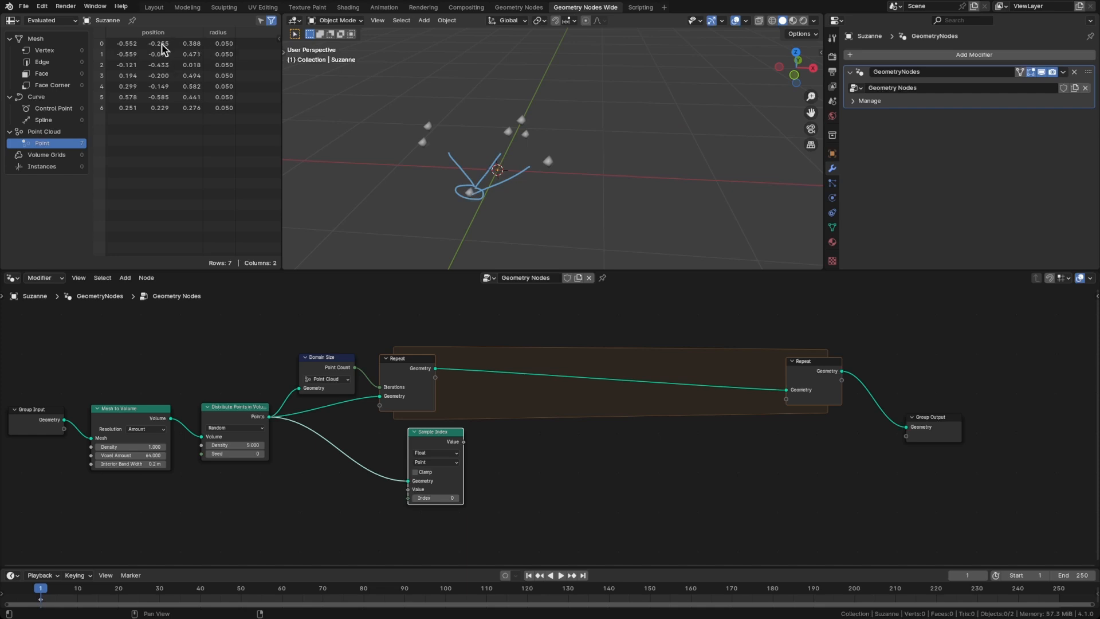
click(349, 506)
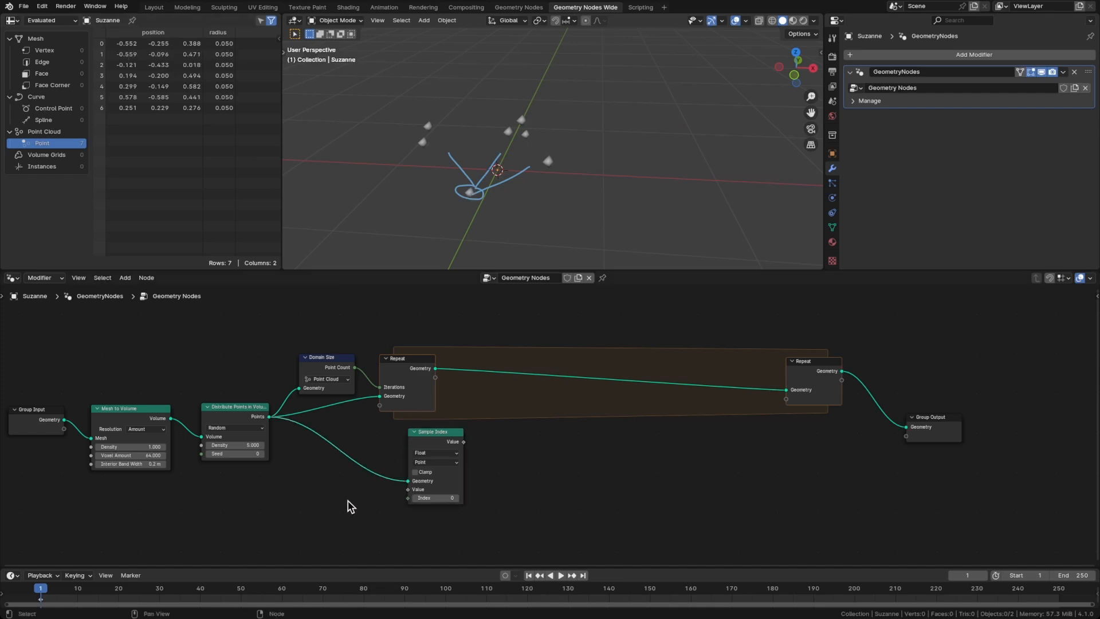
Set the Sample Index node's data type to Vector, keeping the Point domain
click(432, 461)
click(432, 462)
click(435, 453)
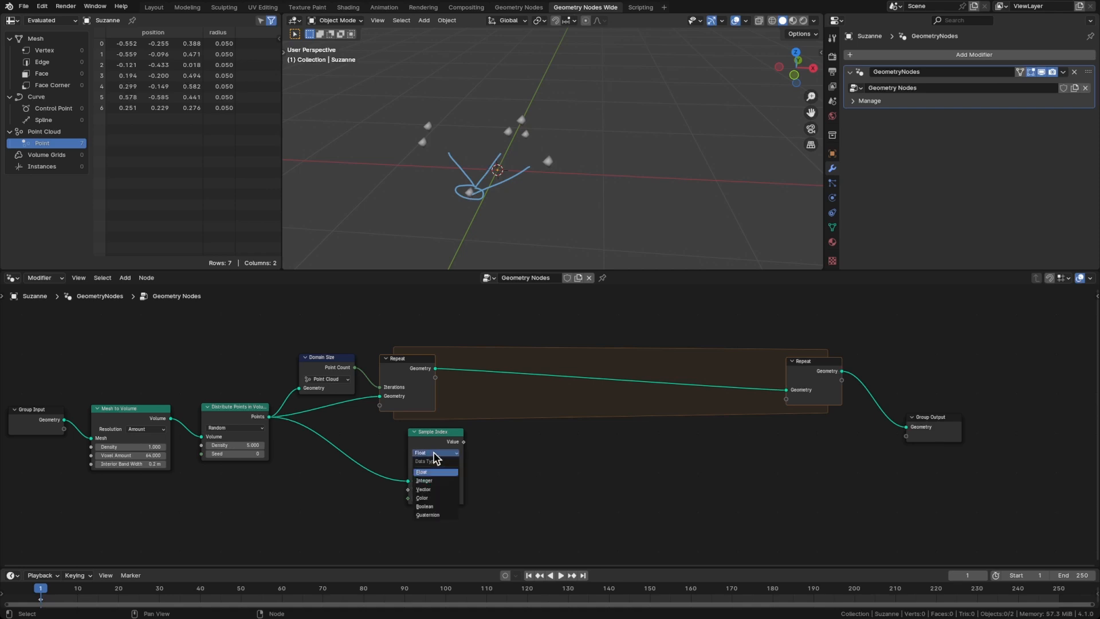
click(438, 490)
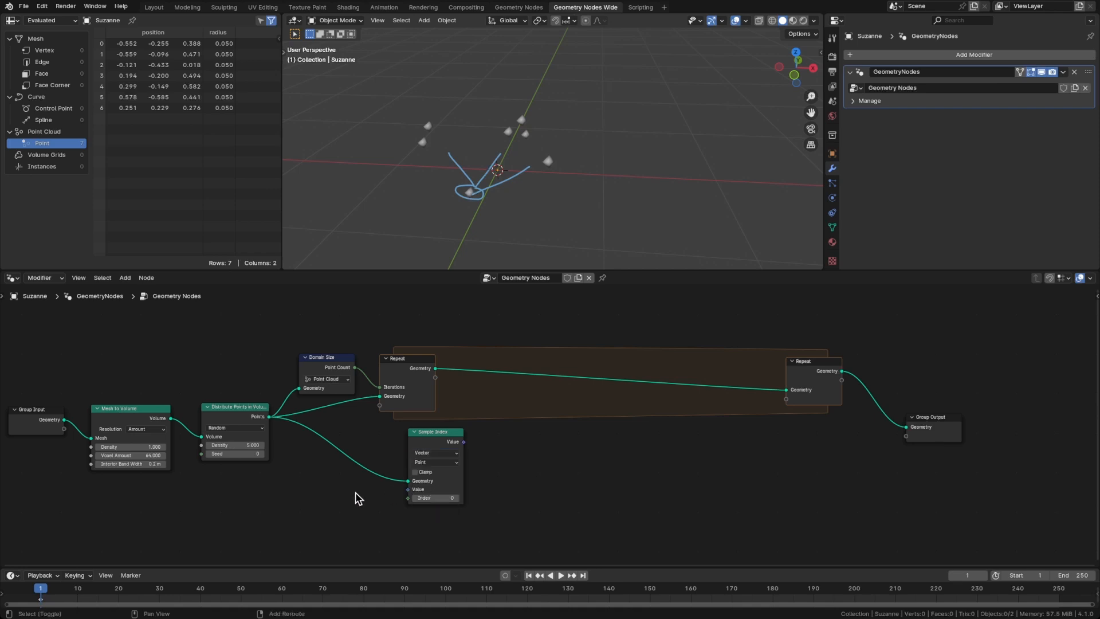
Add a Position node beside the Sample Index node and link it to the Value input
key(shift+a)
text(pos)
key(Return)
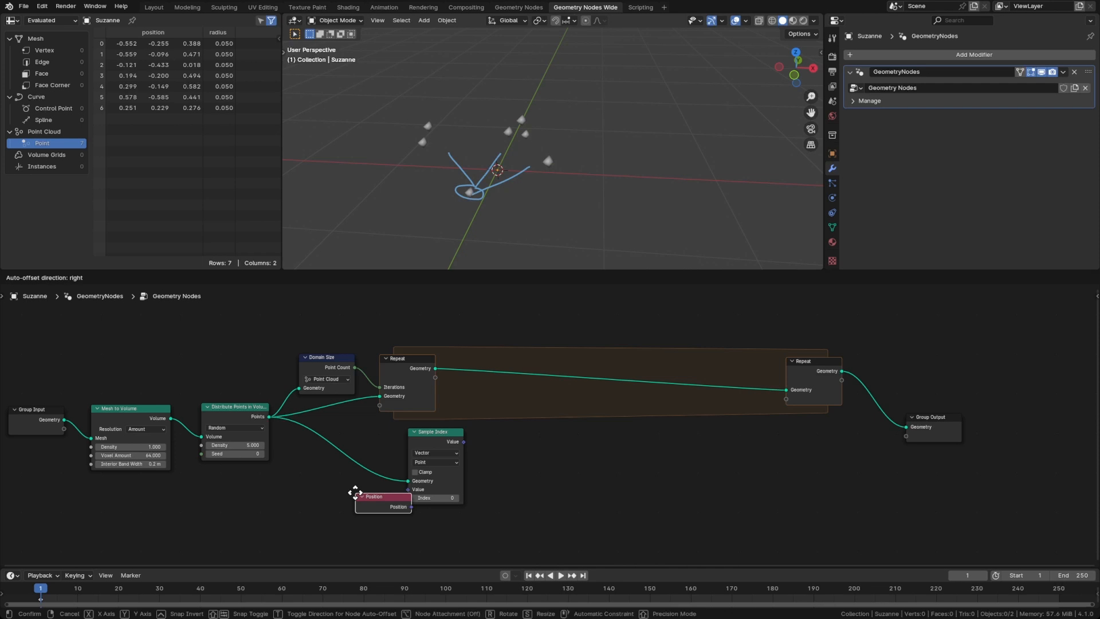
click(329, 484)
drag(384, 496, 408, 489)
click(473, 446)
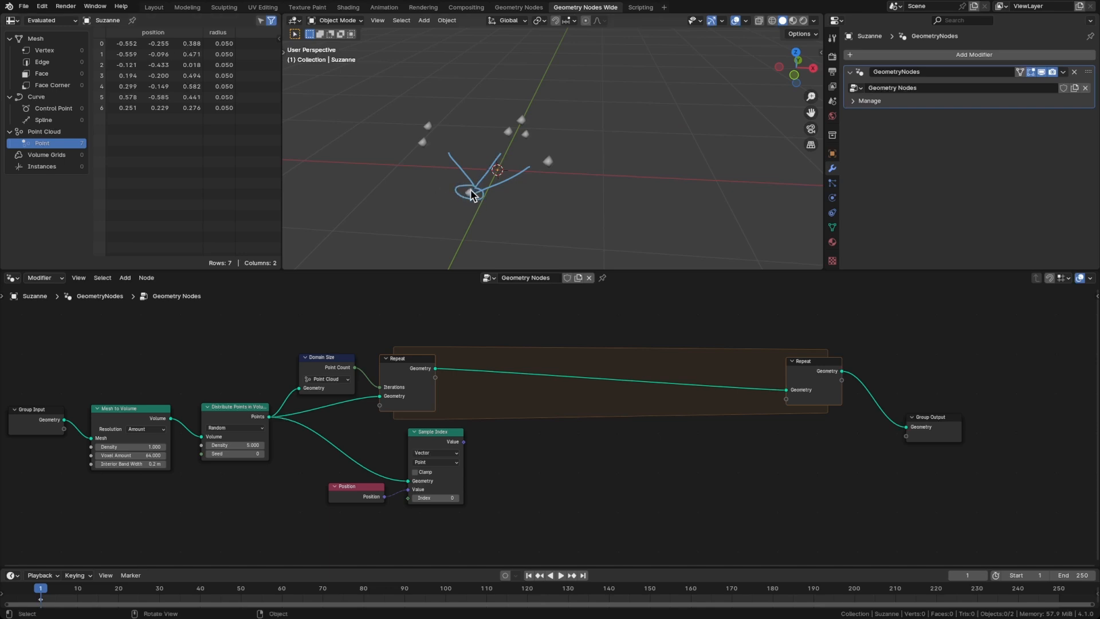
Make room around the Repeat zone and add a second Sample Index node beneath it, with the distributed points linked to its Geometry input
drag(420, 376, 446, 360)
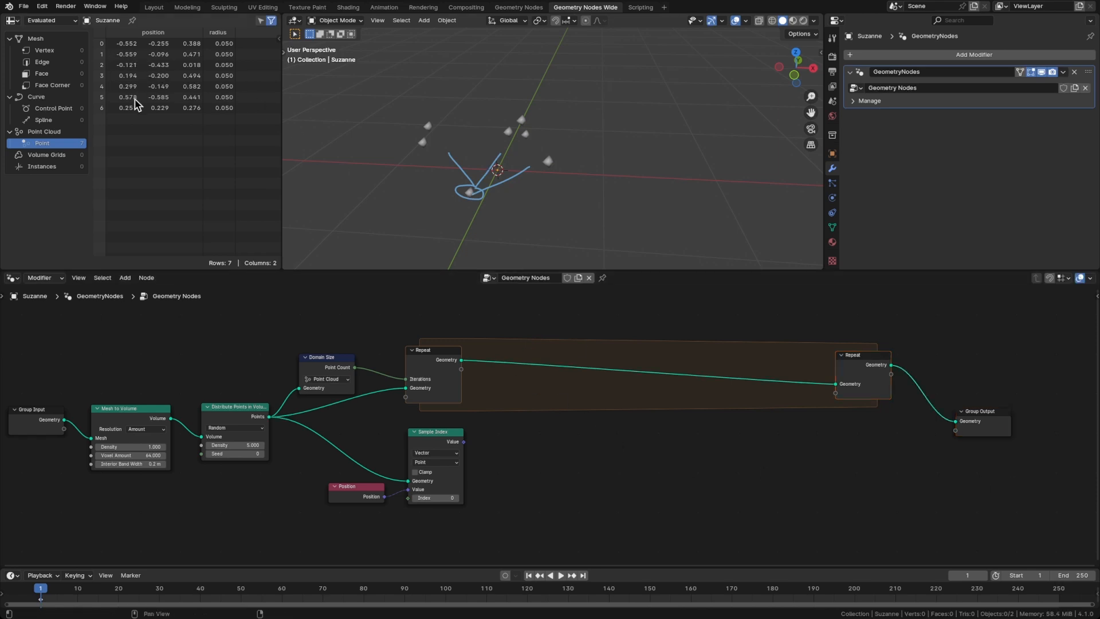
key(shift+a)
text(samp)
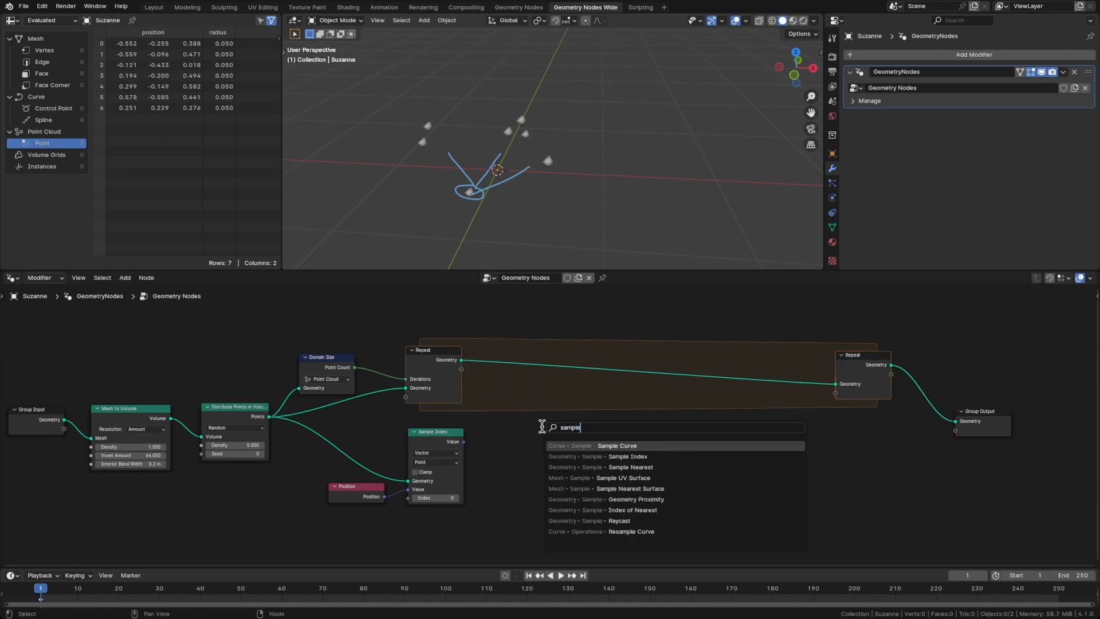
text(le)
key(Down)
key(Return)
click(510, 387)
drag(269, 417, 539, 416)
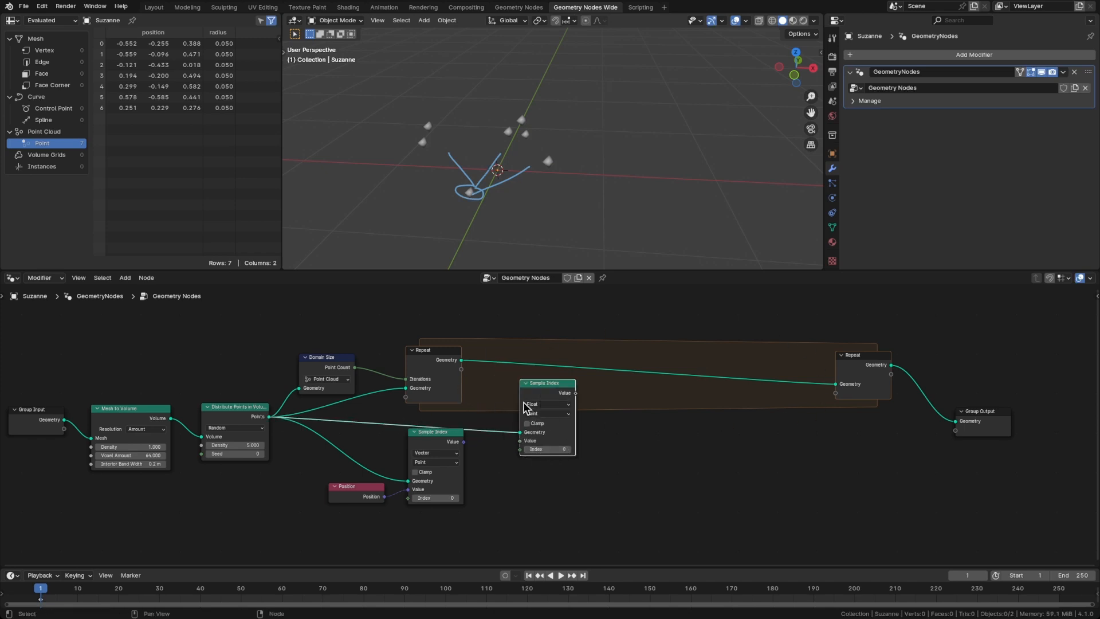
drag(547, 382, 548, 402)
Add a second item to the Repeat zone, name it Inner Index, and set its socket type to Integer
click(437, 368)
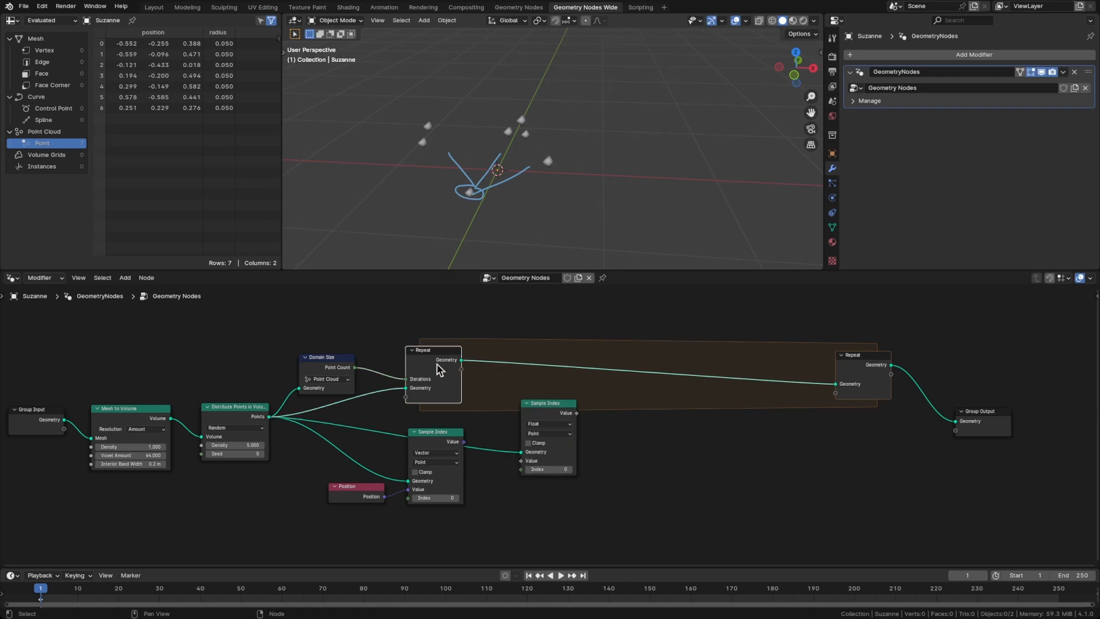
key(n)
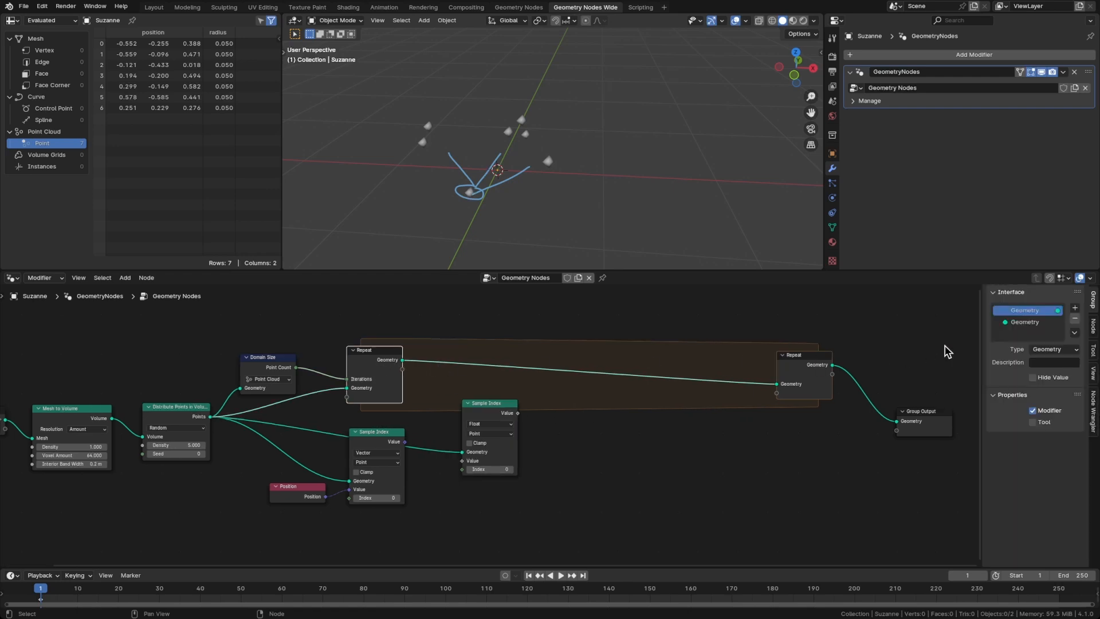
click(1093, 325)
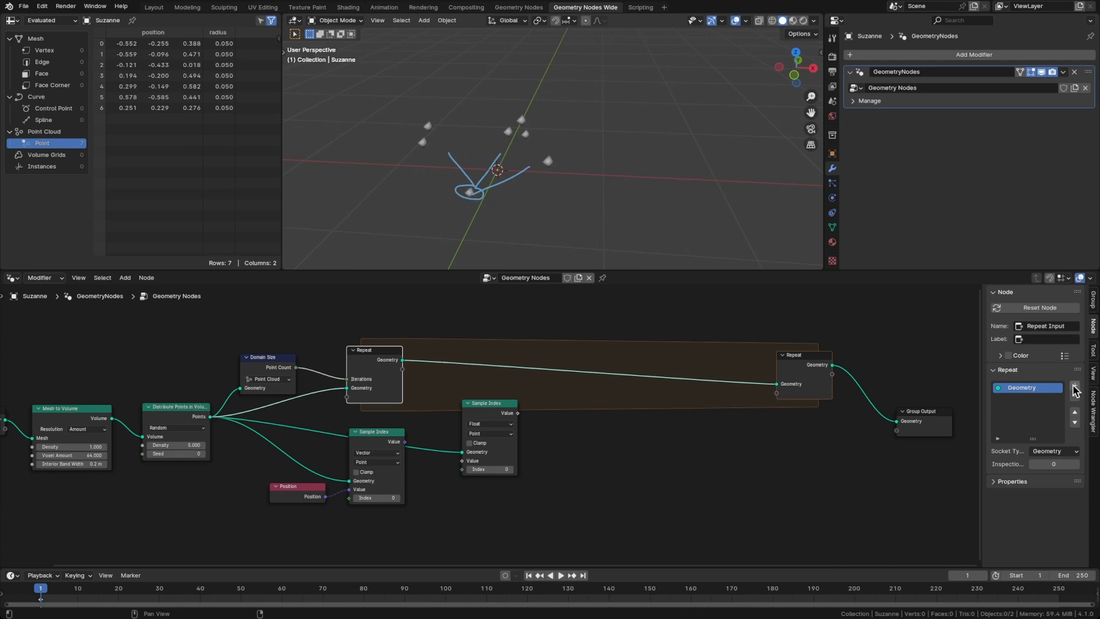
click(1075, 385)
double_click(1033, 398)
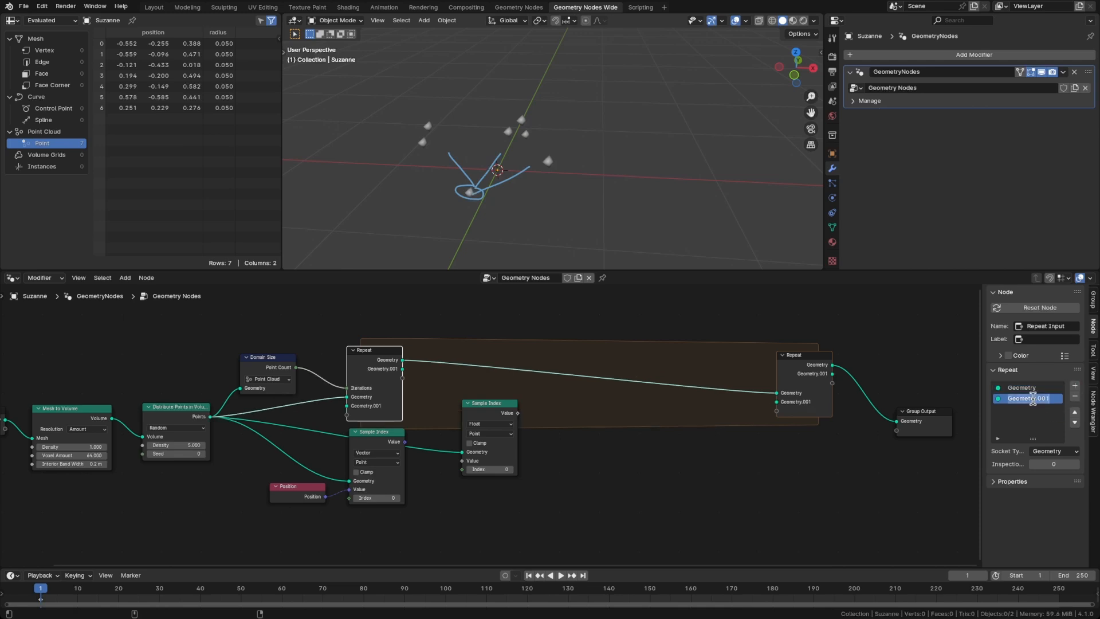
text(Index)
key(Return)
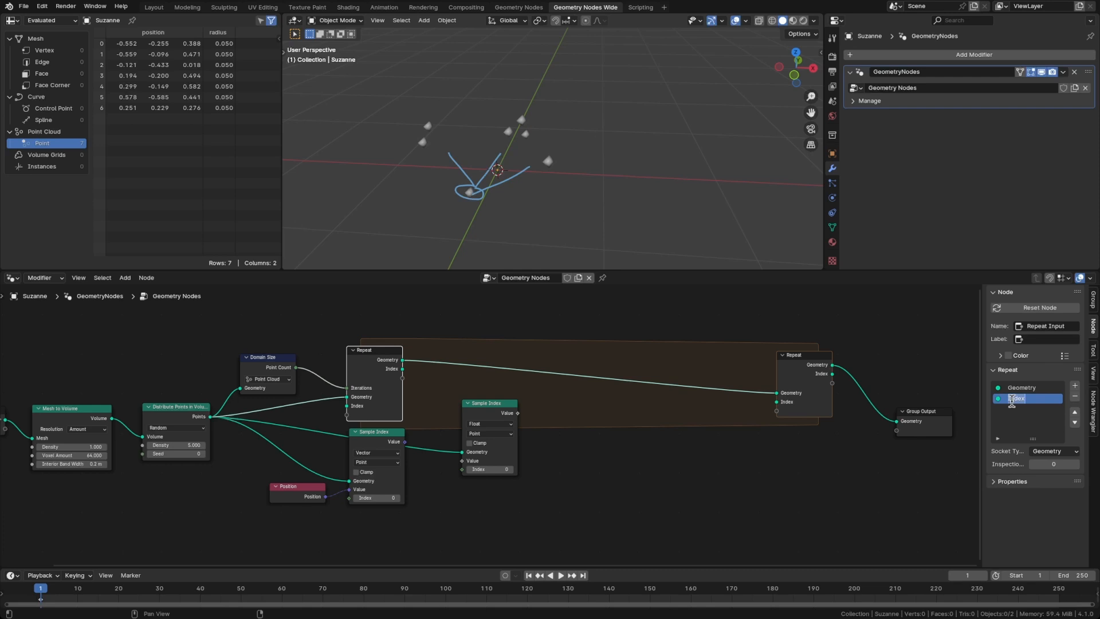
text(Inner)
click(1054, 450)
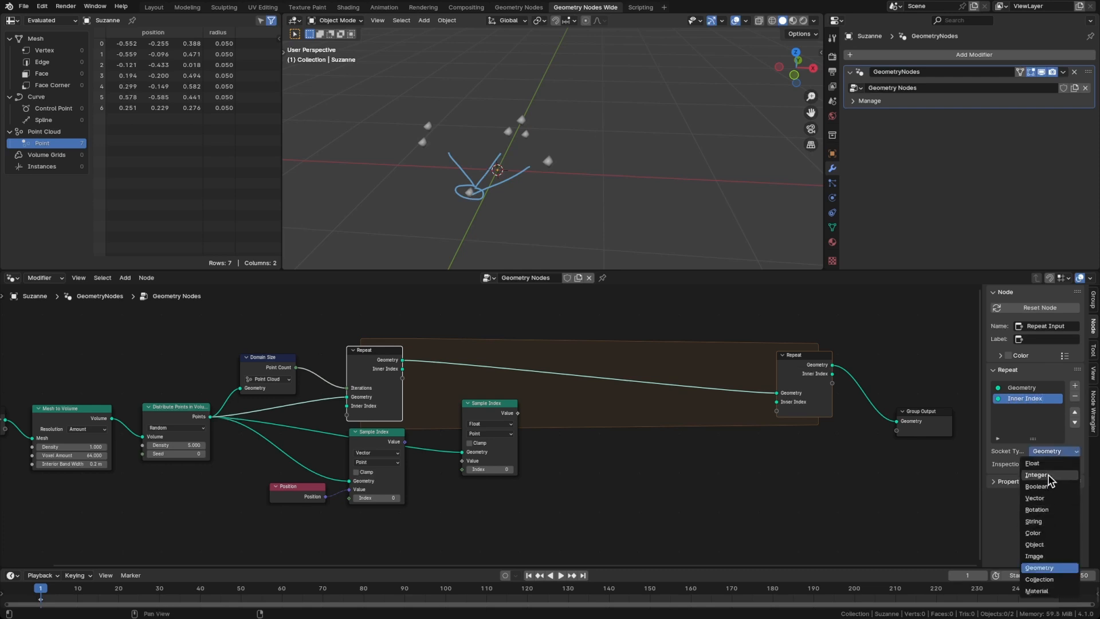
click(1047, 474)
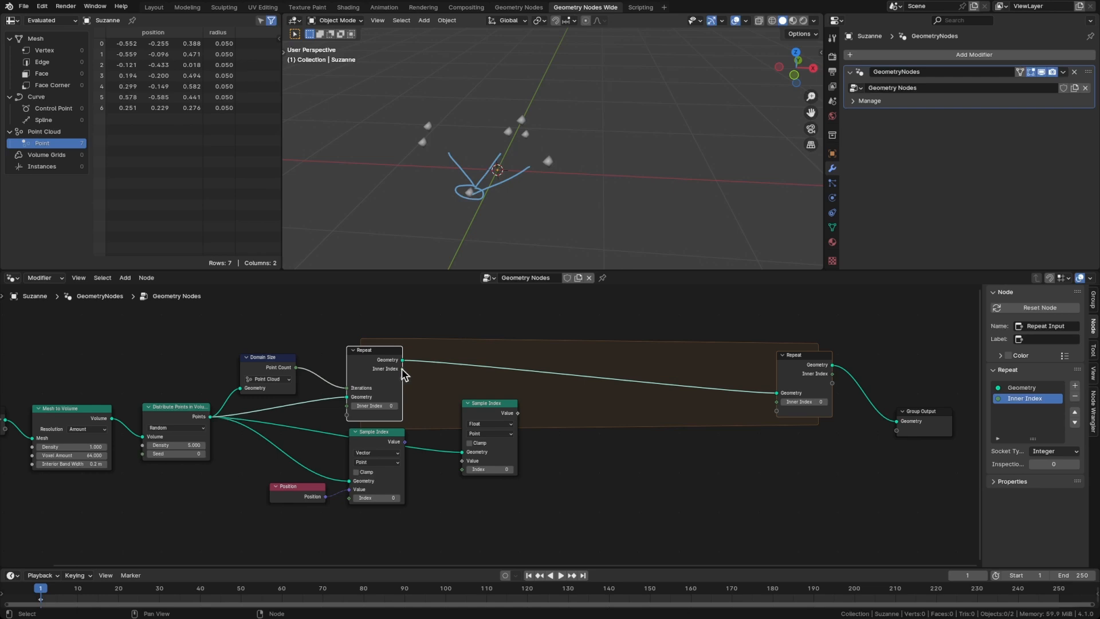
Link Inner Index through the Repeat zone and insert a Math Add node with value 1 just before the zone's end
drag(403, 368, 776, 402)
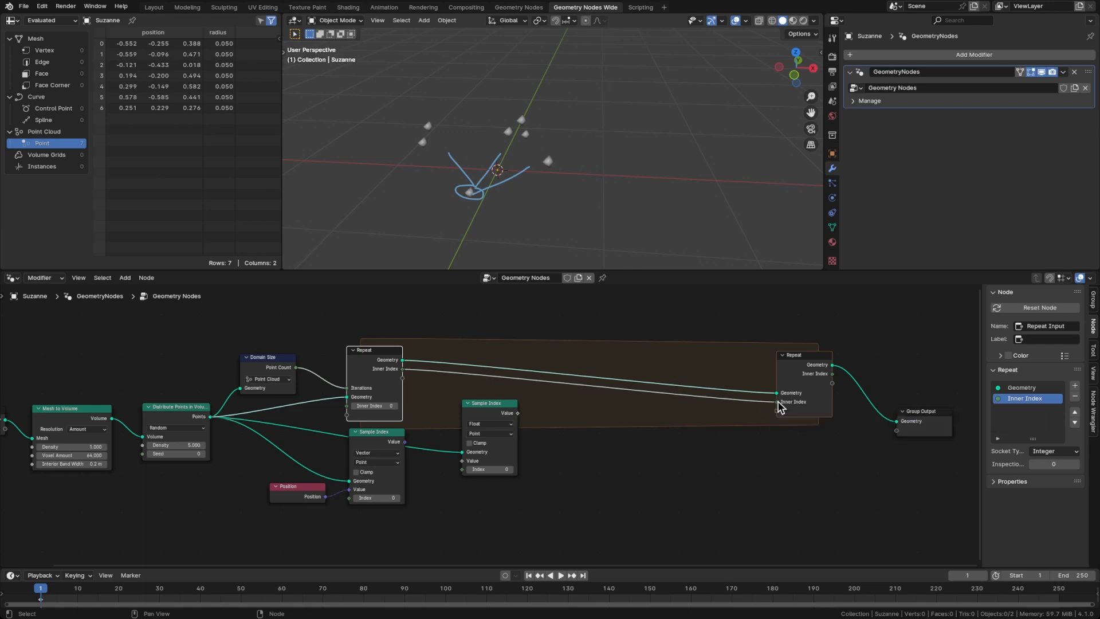
click(714, 410)
key(shift+a)
text(math)
key(Return)
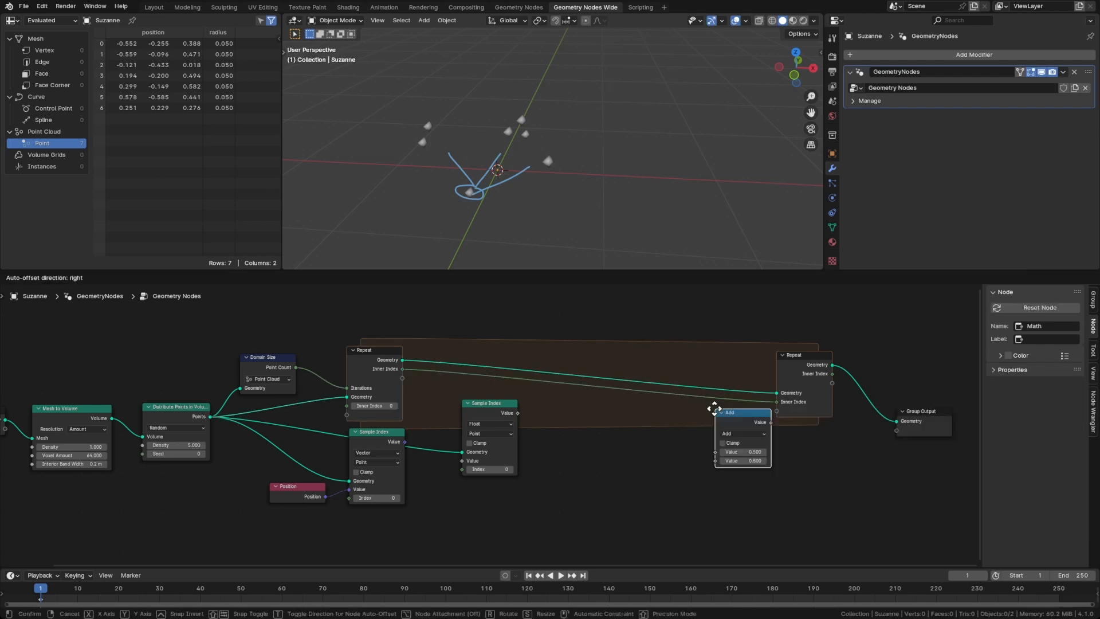
click(738, 447)
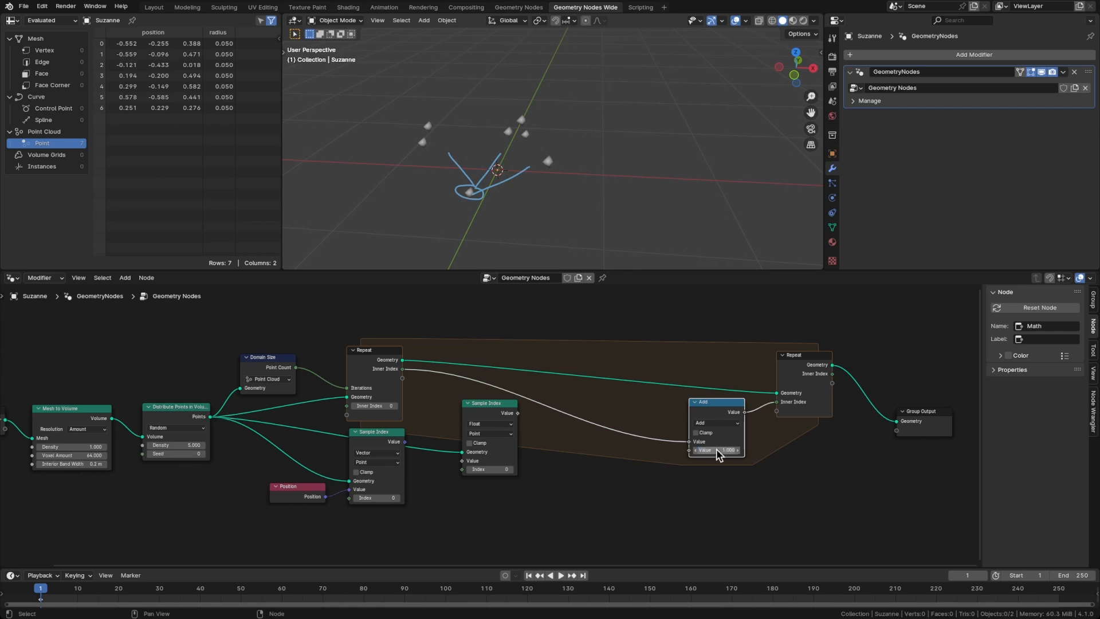
drag(719, 408, 739, 406)
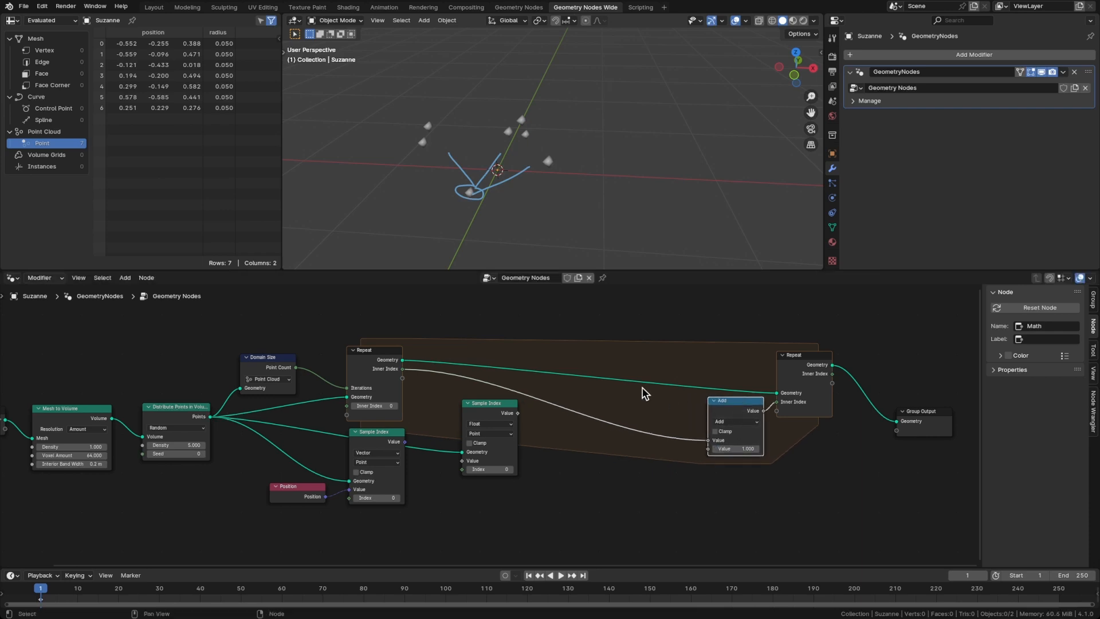
Set the second Sample Index node to Vector, linking Inner Index to its Index and Position to its Value
drag(488, 409, 489, 406)
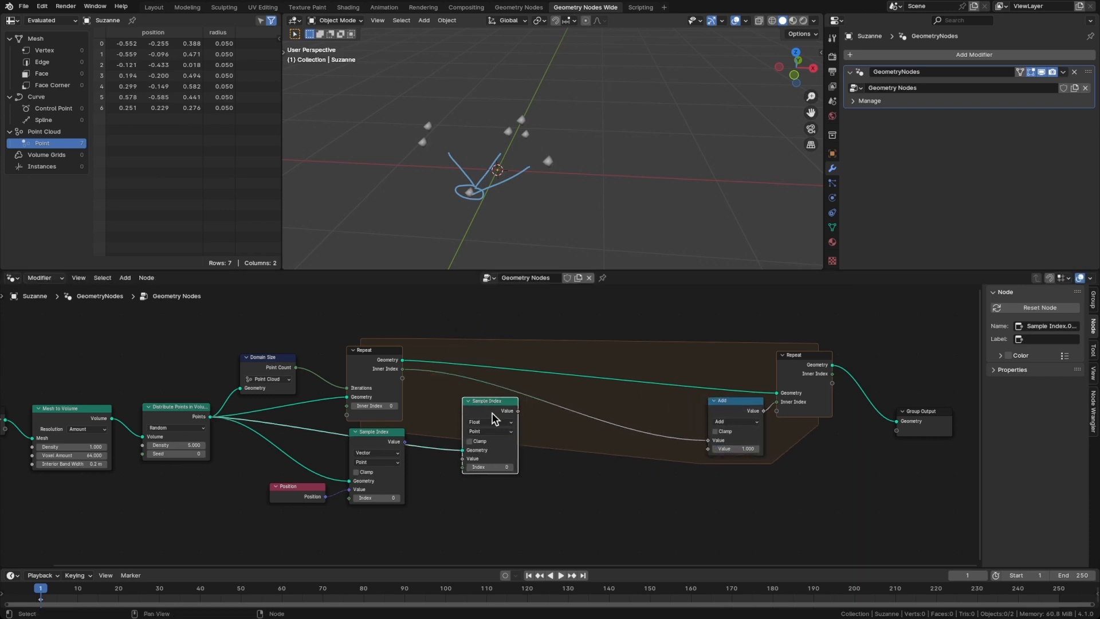
drag(402, 369, 469, 438)
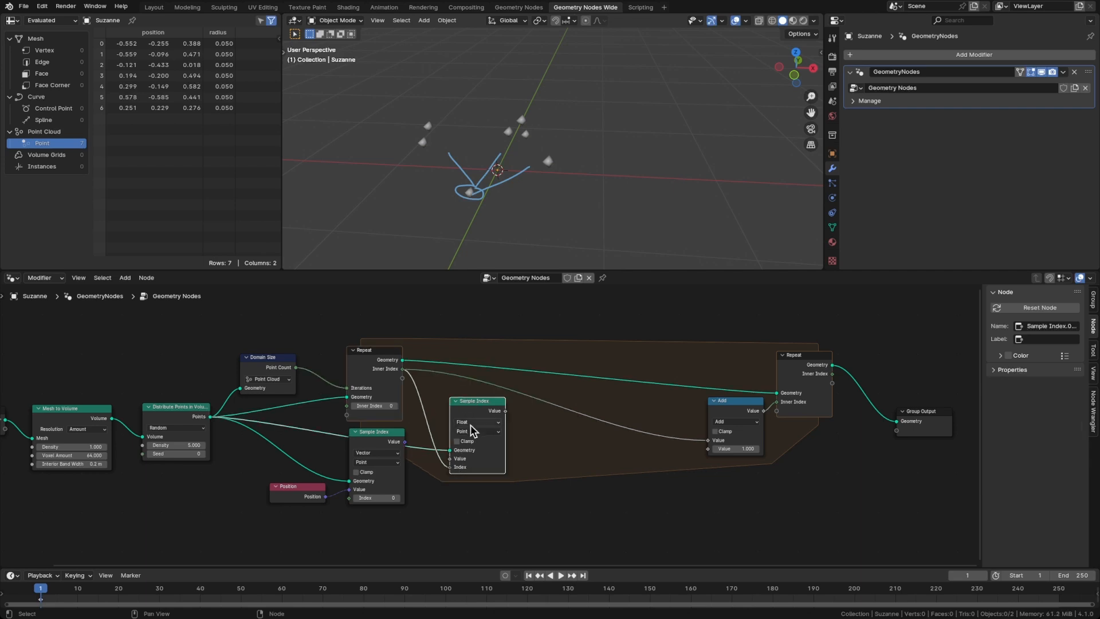
click(469, 423)
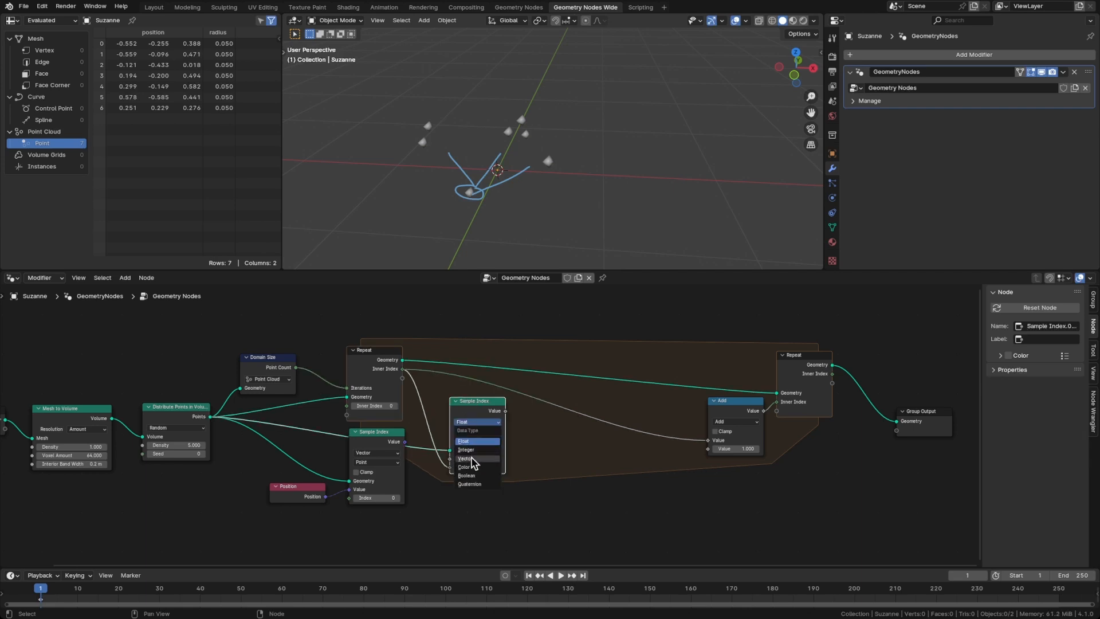
click(471, 456)
drag(324, 496, 444, 460)
drag(307, 492, 304, 489)
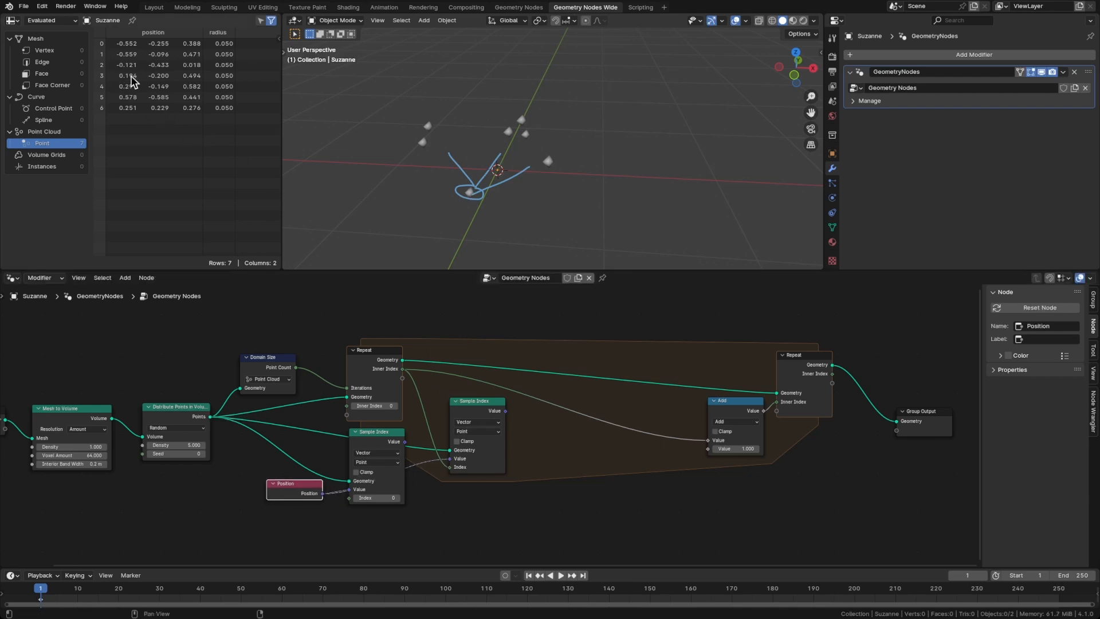
Widen the Repeat zone by shifting its end, the Add node and Group Output, and align the first Sample Index below the second
drag(385, 437, 391, 493)
middle_drag(725, 485, 591, 469)
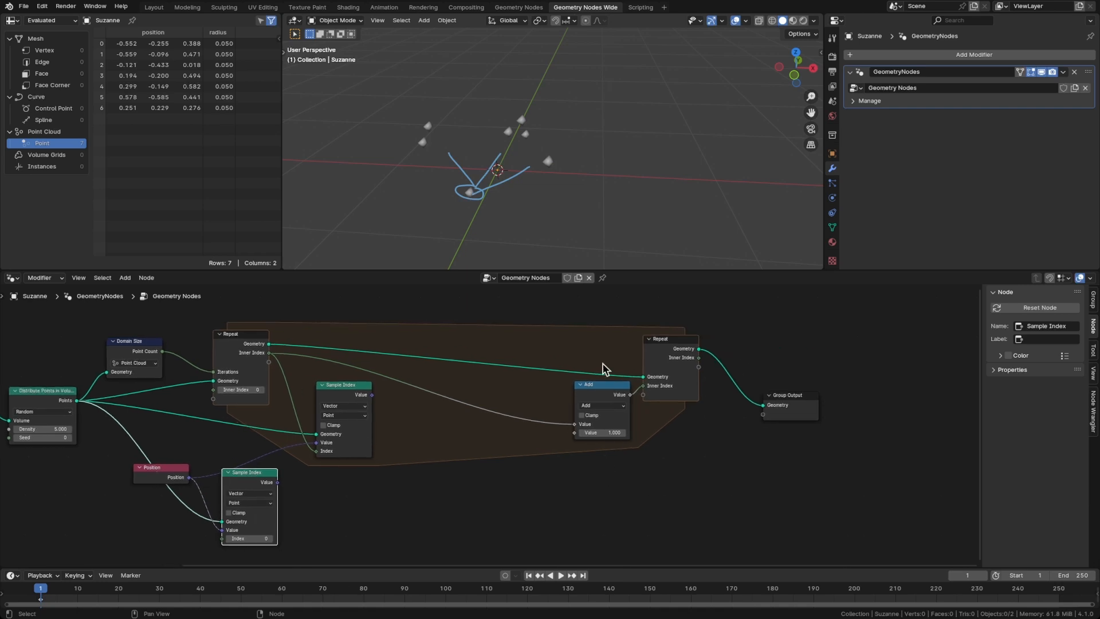
drag(575, 346, 838, 488)
key(g)
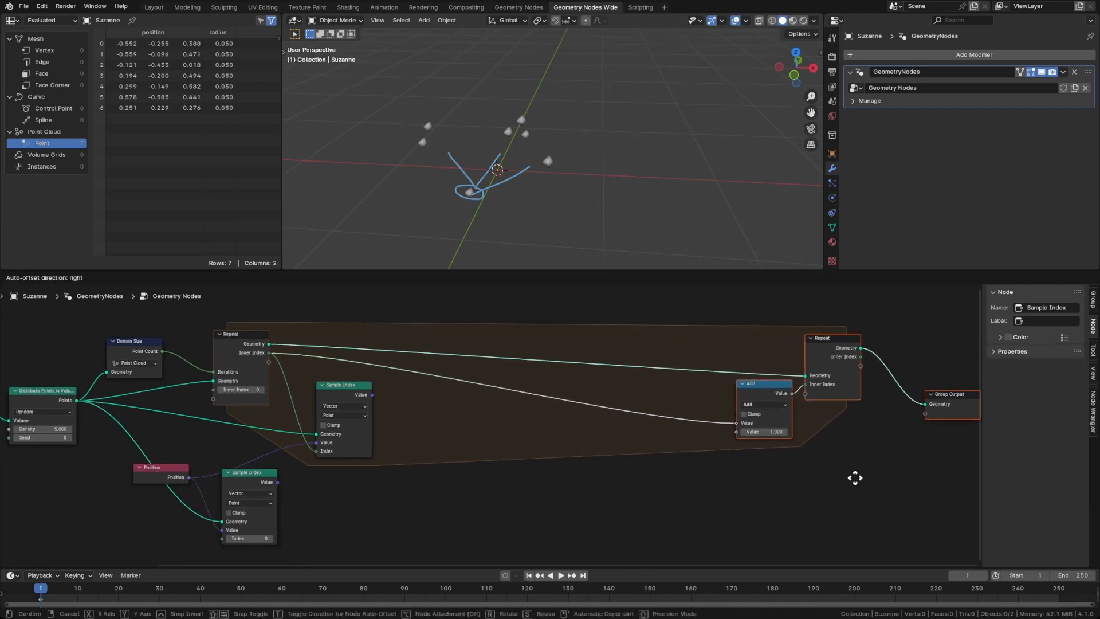
click(852, 479)
middle_drag(556, 484, 581, 478)
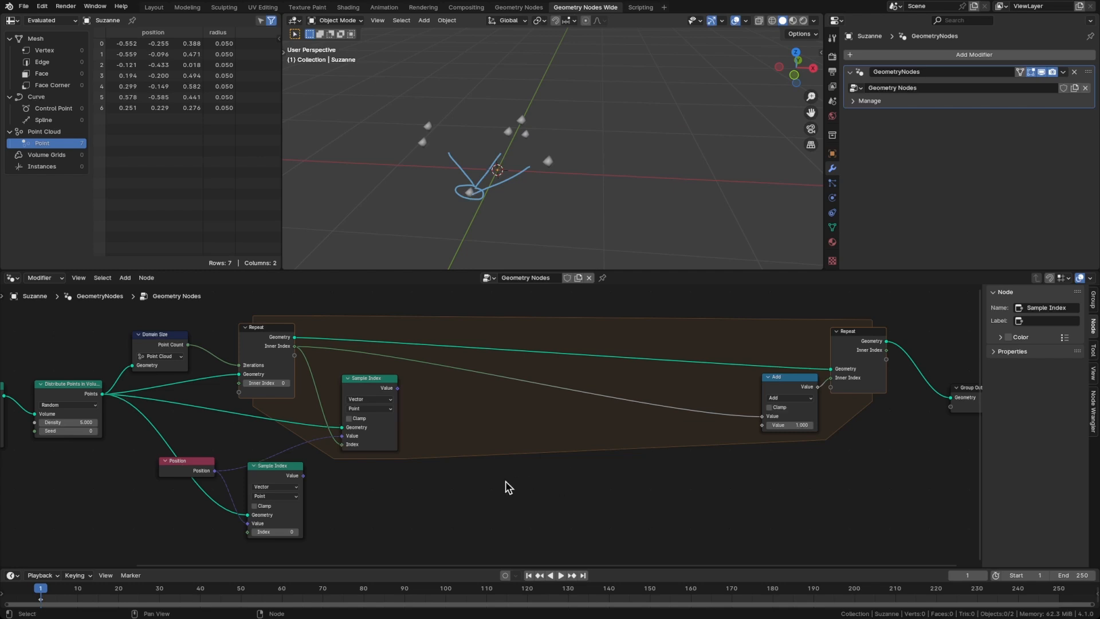
drag(272, 477, 365, 474)
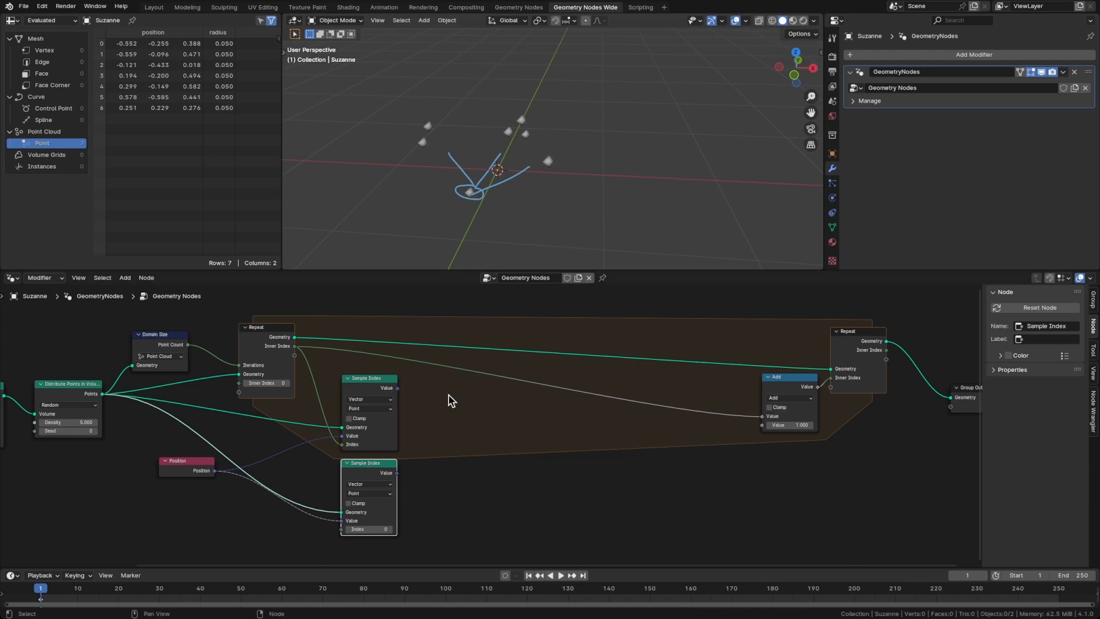
Add a Vector Math Distance node and link the Values of both Sample Index nodes to its two Vector inputs
click(462, 471)
drag(398, 387, 464, 406)
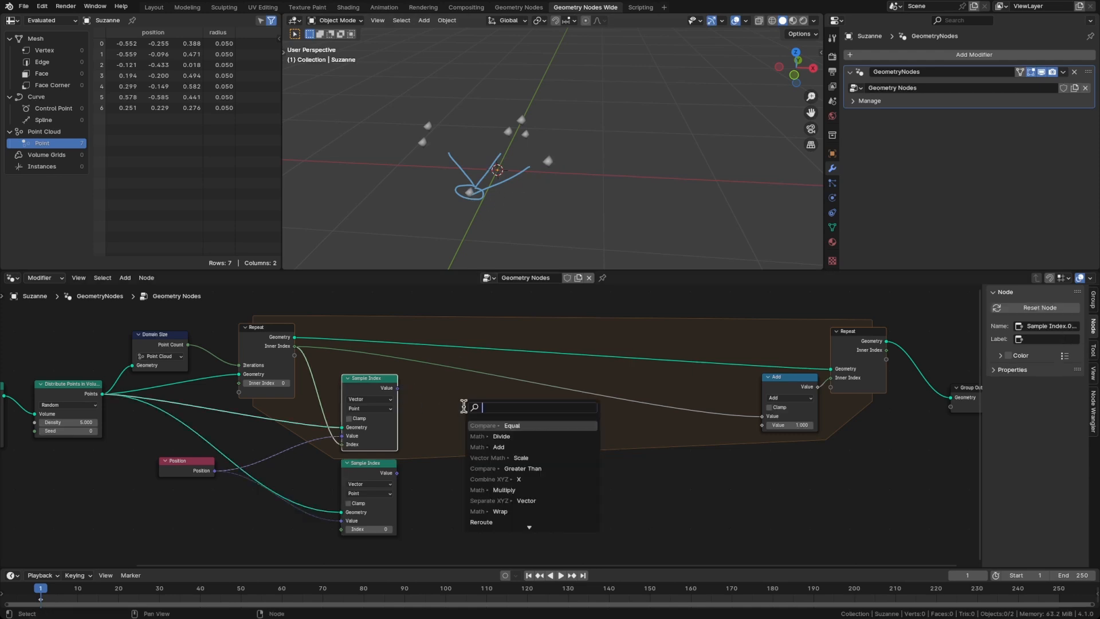
text(dist)
key(Return)
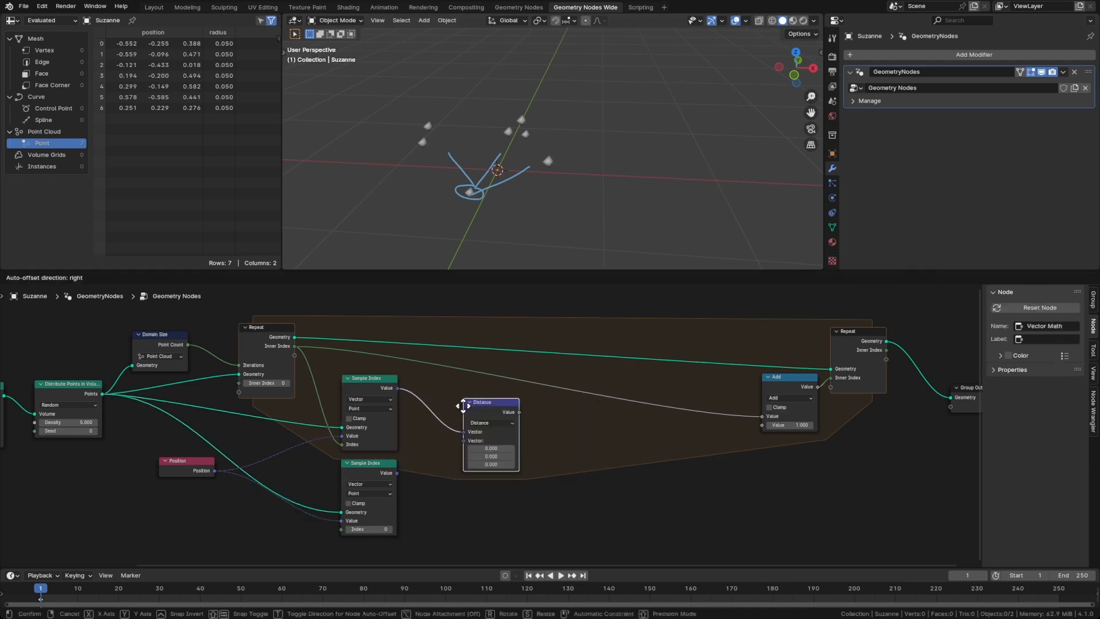
click(450, 406)
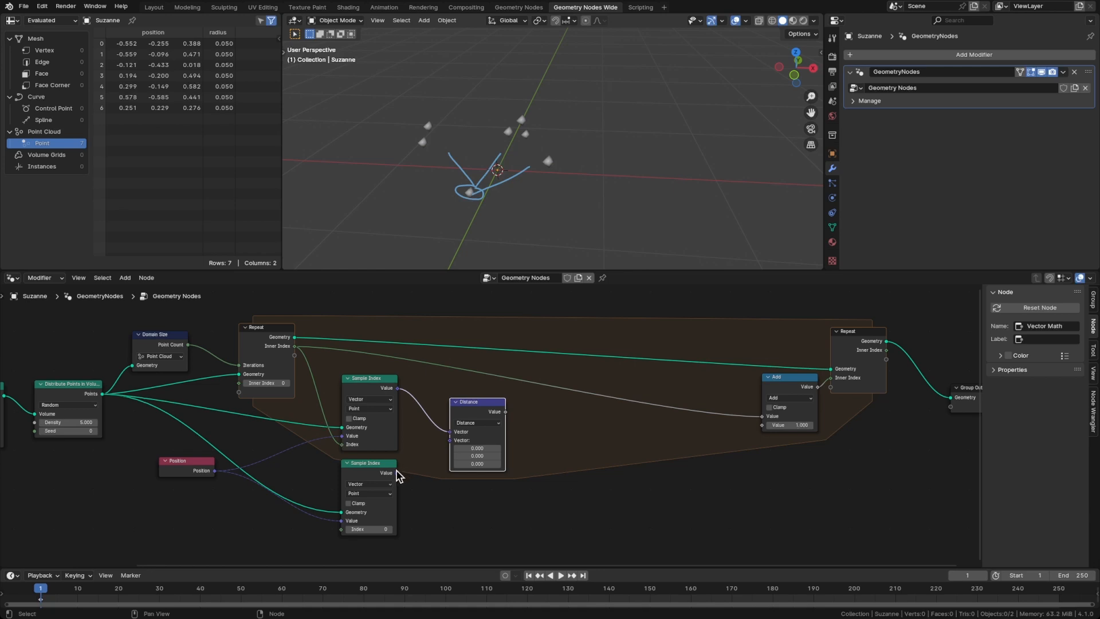
drag(397, 473, 563, 420)
Add a Compare node set to Less Than, fed by the Distance value, with B set to 0.5
text(compare)
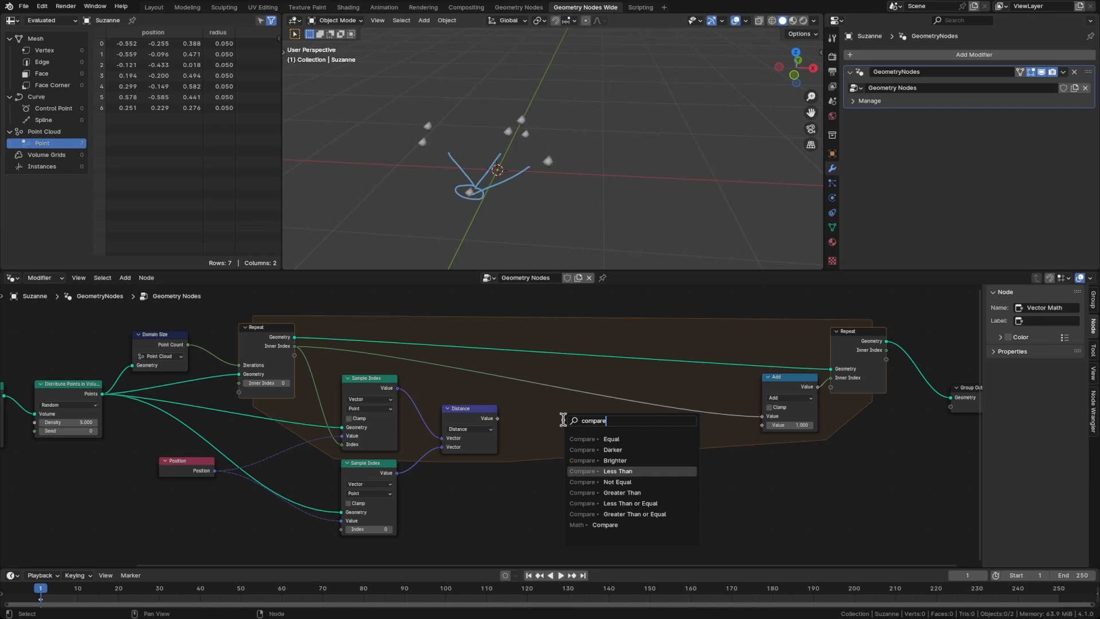
key(Return)
click(569, 457)
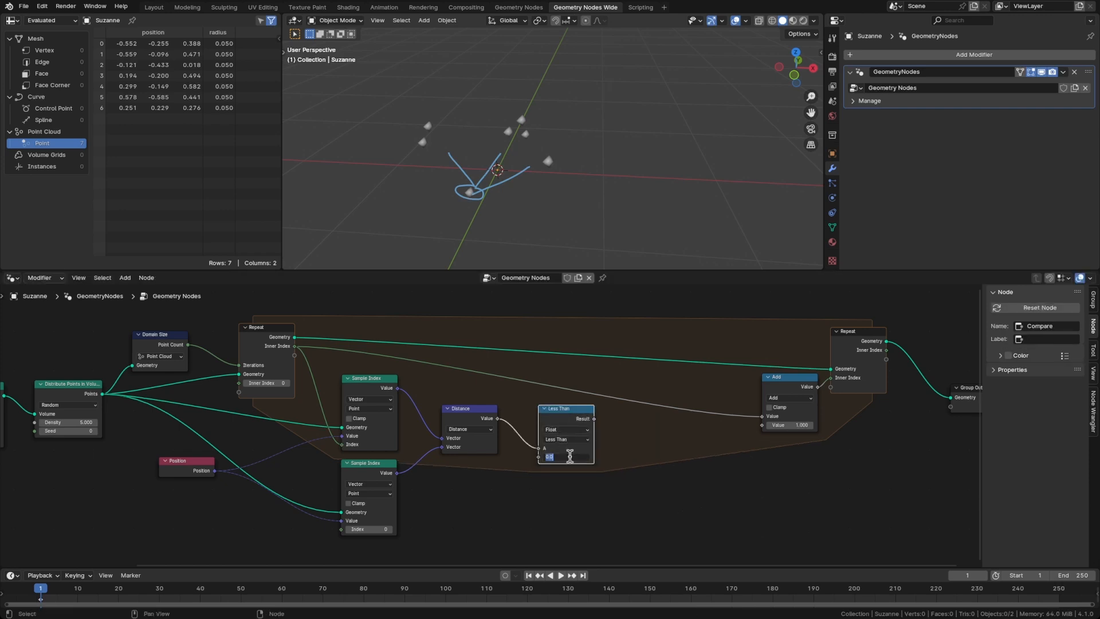
text(.5)
key(Return)
drag(568, 416, 573, 416)
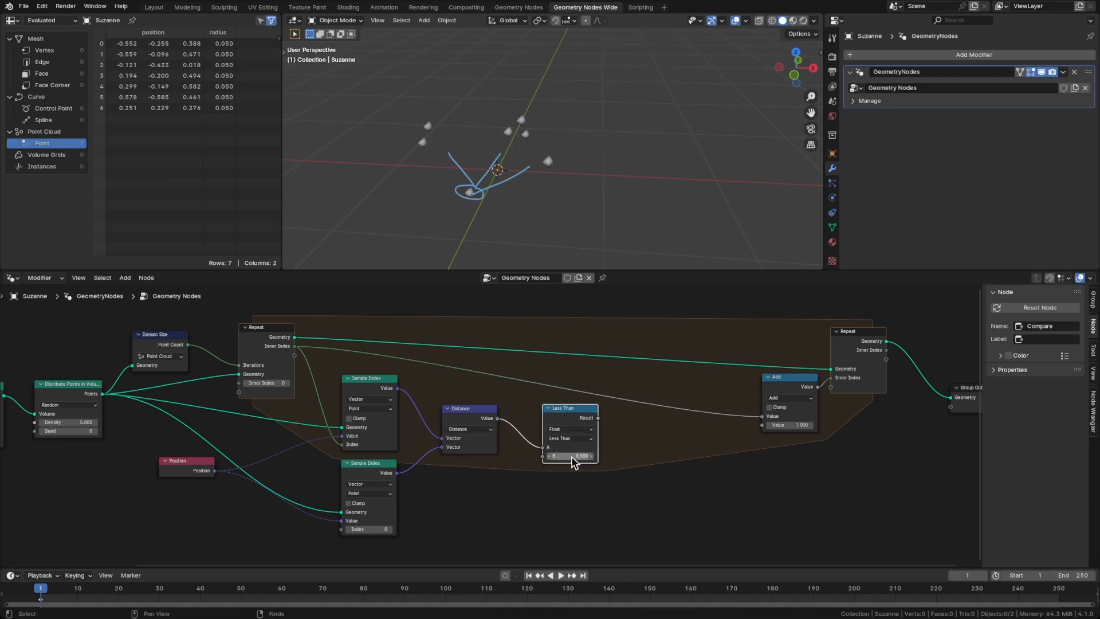
Add a Curve Line node below the Less Than node and link the lower Sample Index's Value to its Start
middle_drag(737, 451, 595, 454)
drag(606, 332, 867, 485)
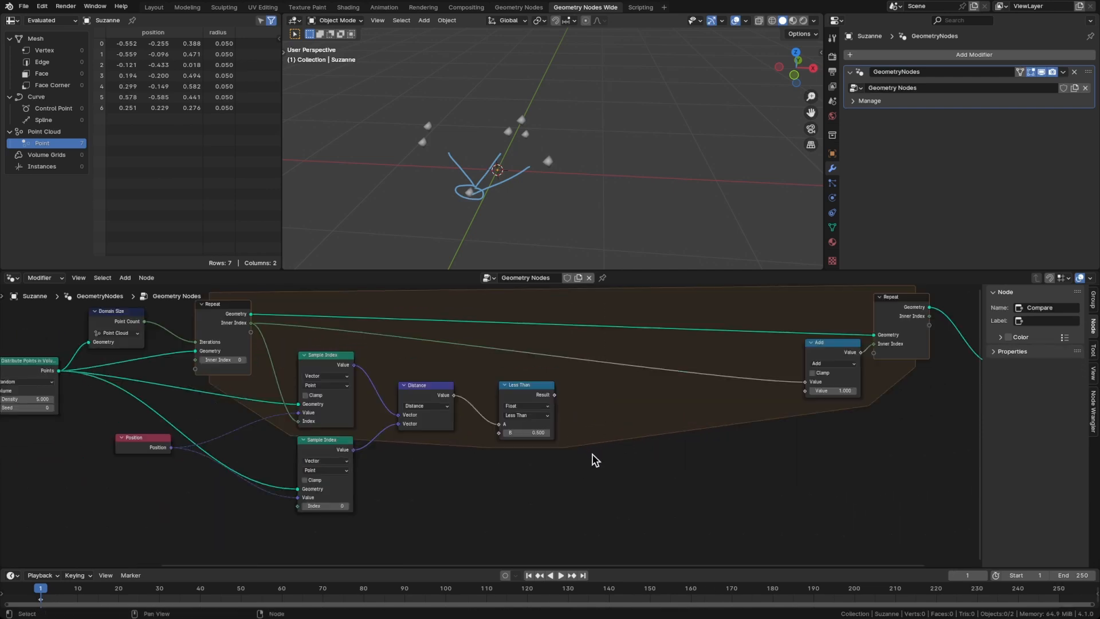
key(shift+a)
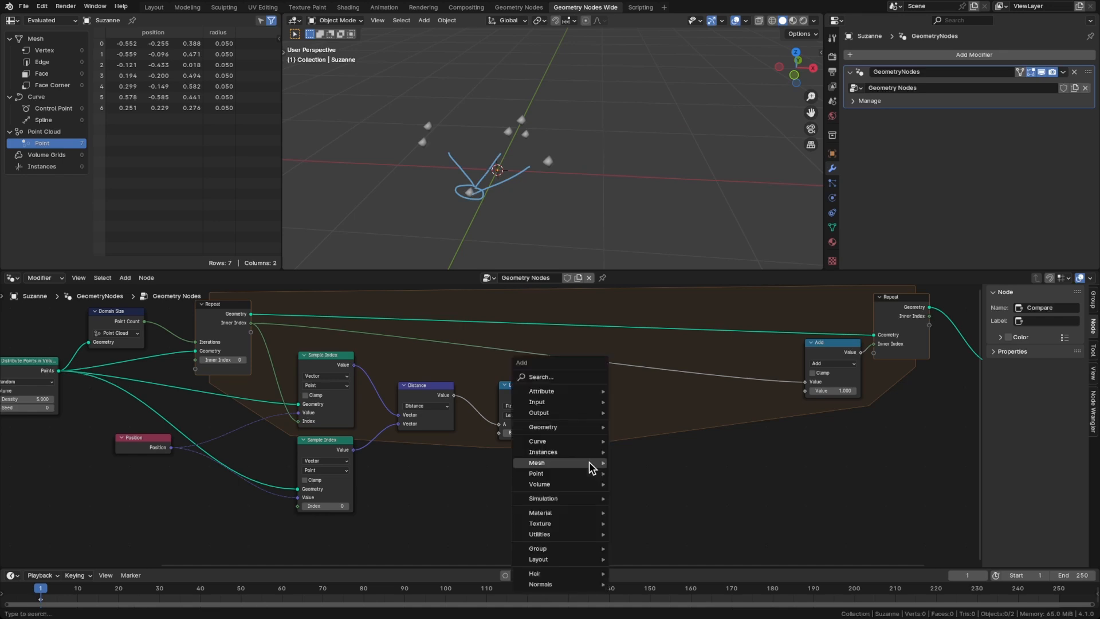
text(curve line)
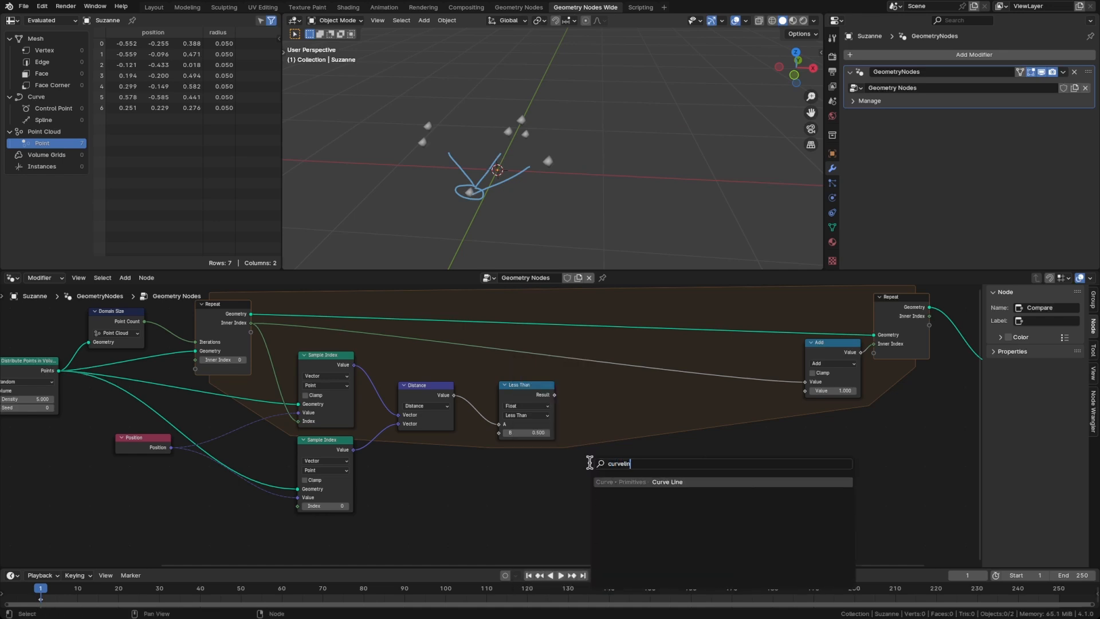
key(Return)
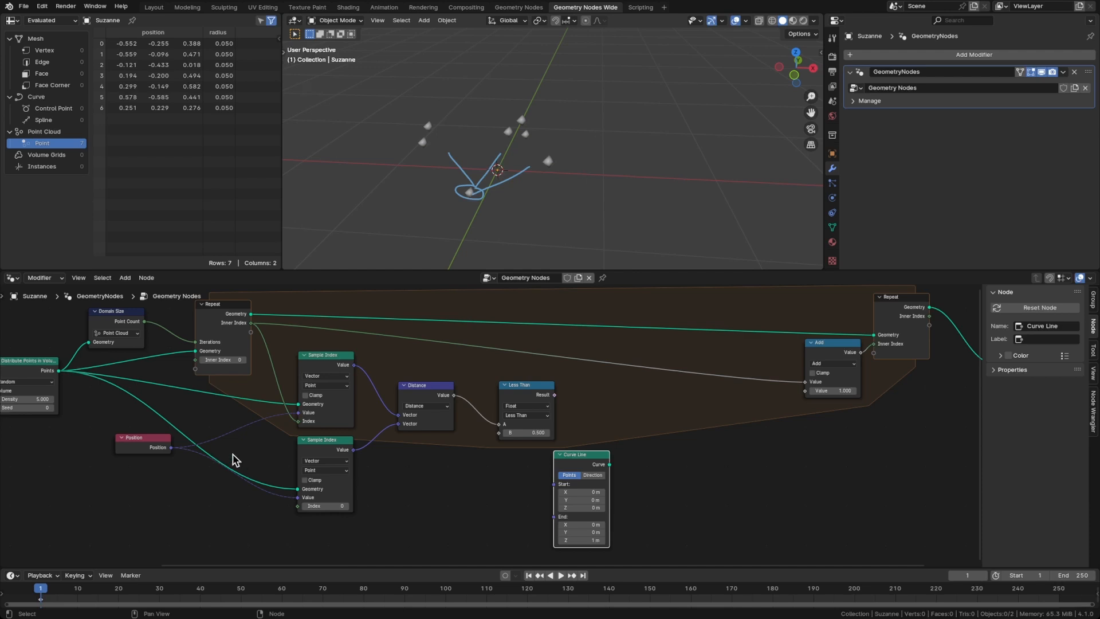
drag(353, 449, 553, 484)
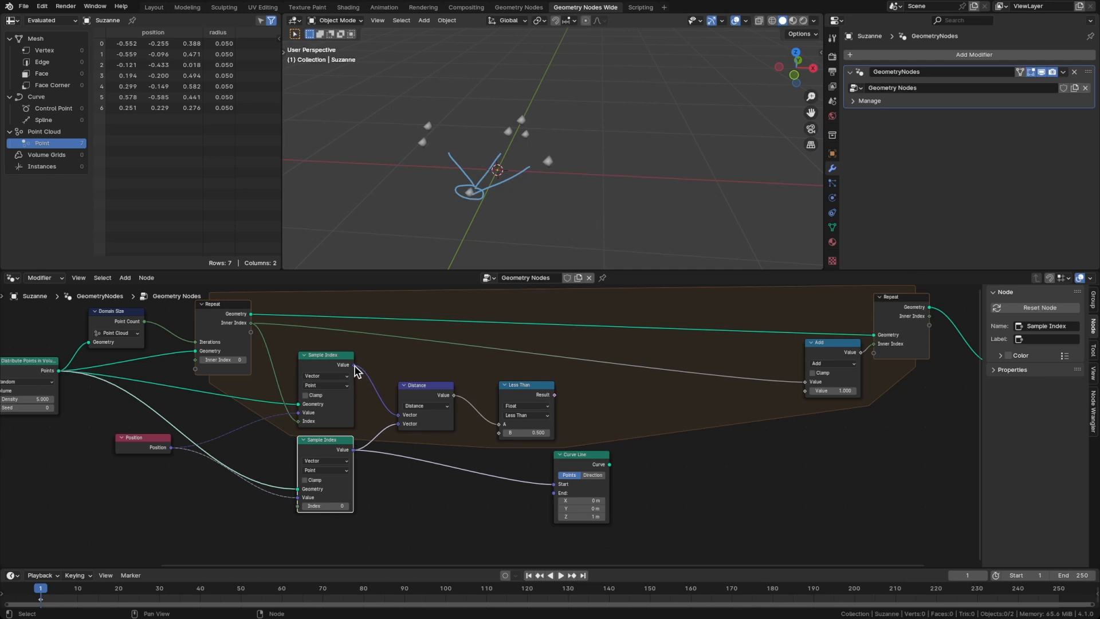
Link the upper Sample Index's Value to the Curve Line's End and reposition the Curve Line and the Repeat zone's end node
drag(353, 365, 554, 493)
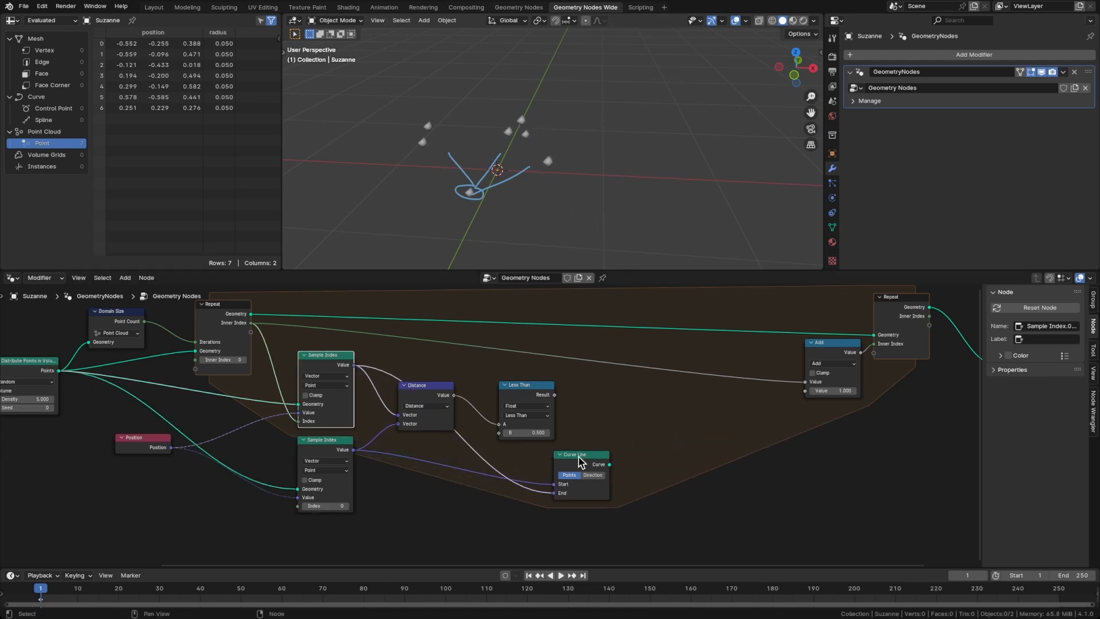
drag(578, 455, 534, 458)
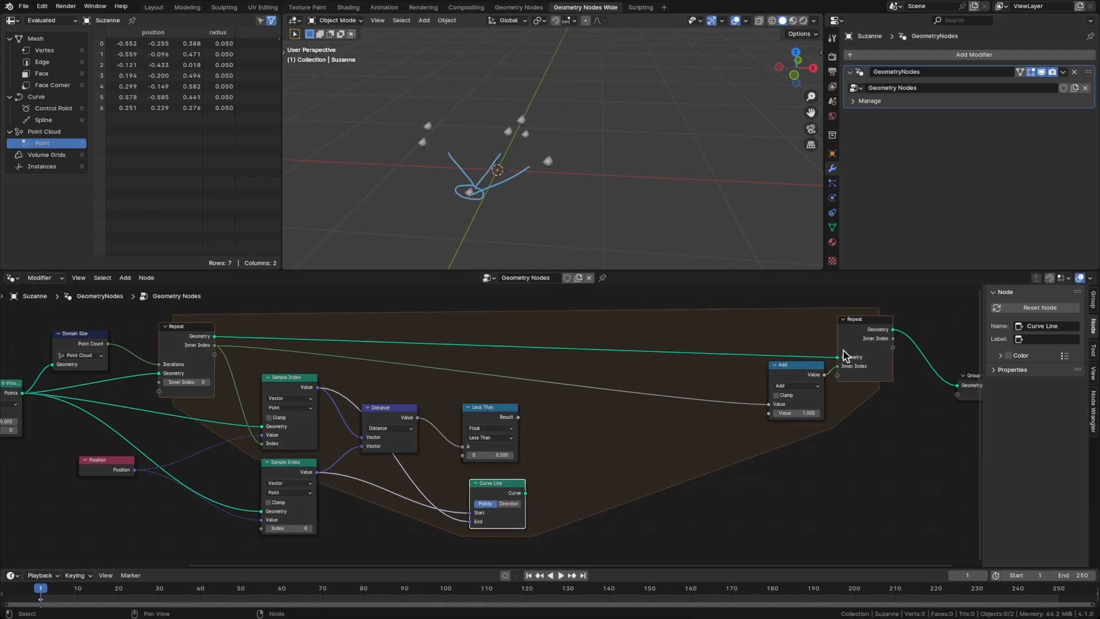
drag(843, 351, 849, 343)
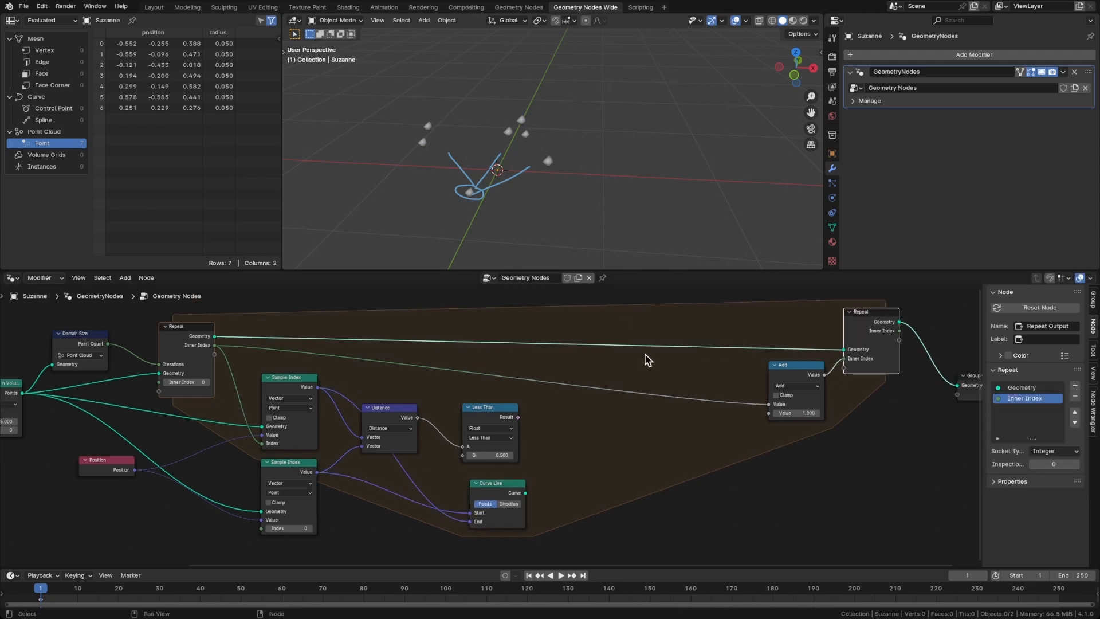
Insert a Join Geometry node before the Repeat zone's end Geometry and link the Curve Line's Curve into it
key(shift+a)
text(join)
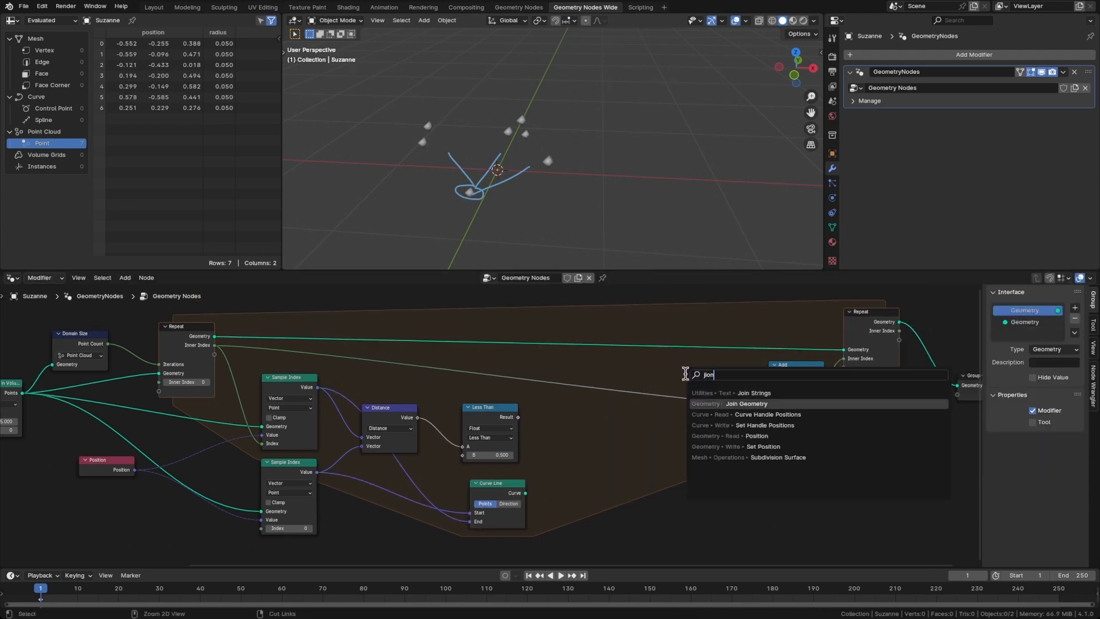
key(Return)
click(706, 338)
drag(526, 493, 705, 363)
Insert a Switch node between Curve Line and Join Geometry, with the curve in True and the Less Than Result driving Switch
drag(506, 420, 506, 415)
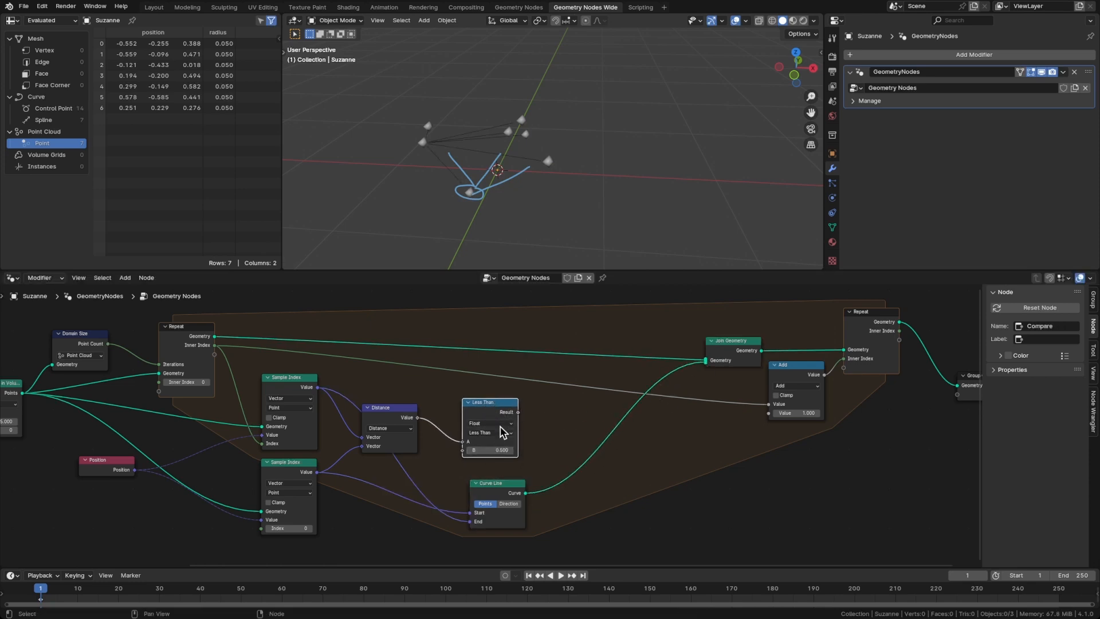
click(574, 434)
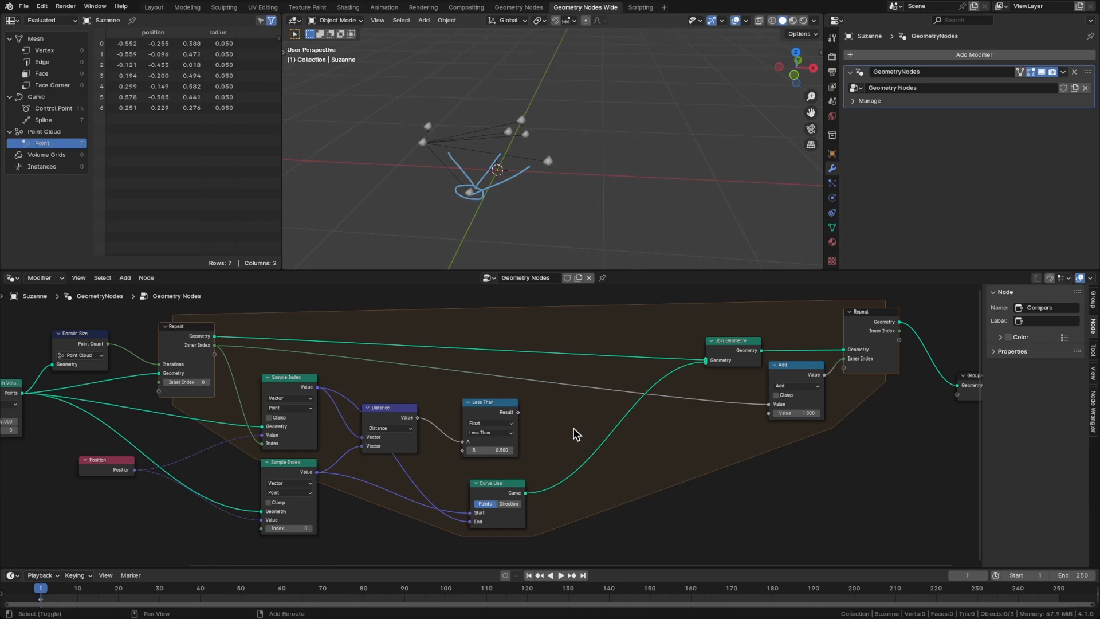
key(shift+a)
text(switch)
key(Return)
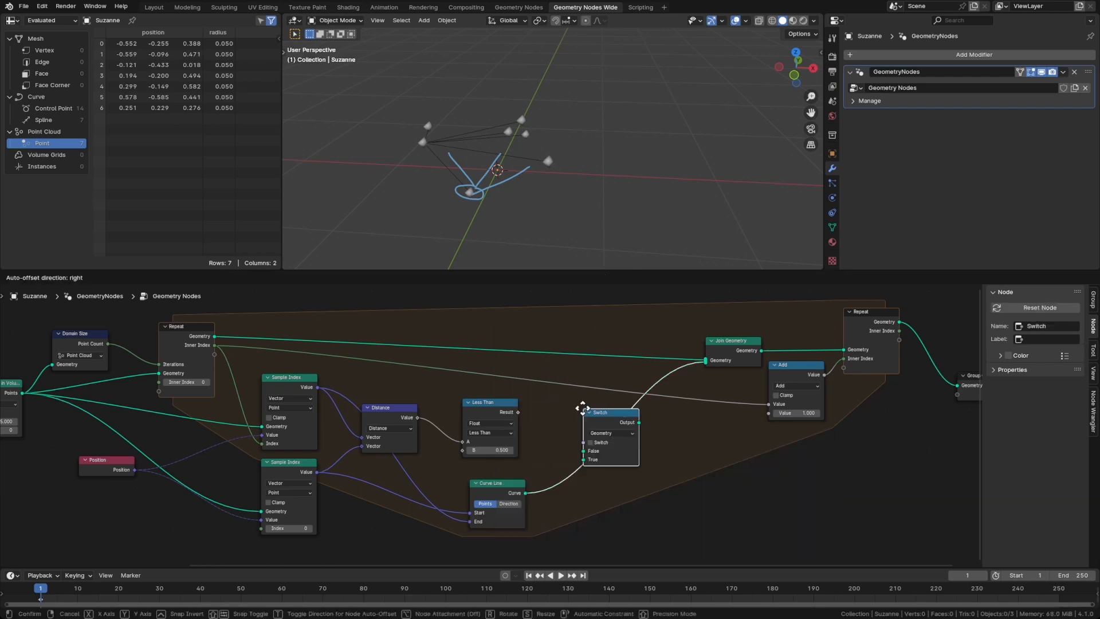
click(582, 407)
click(553, 475)
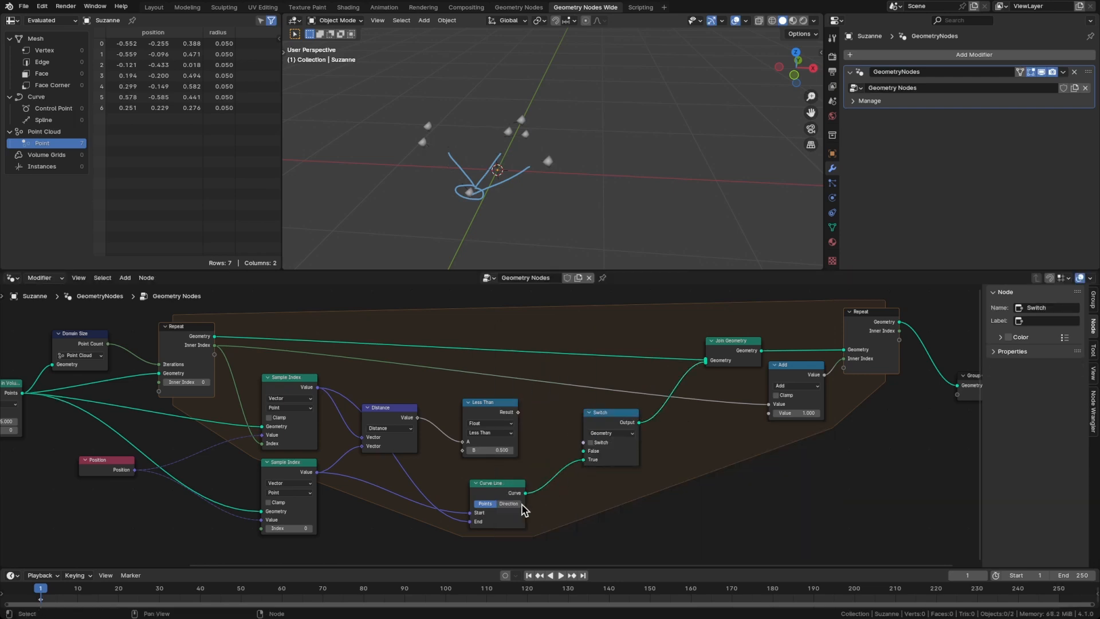
drag(504, 484, 508, 481)
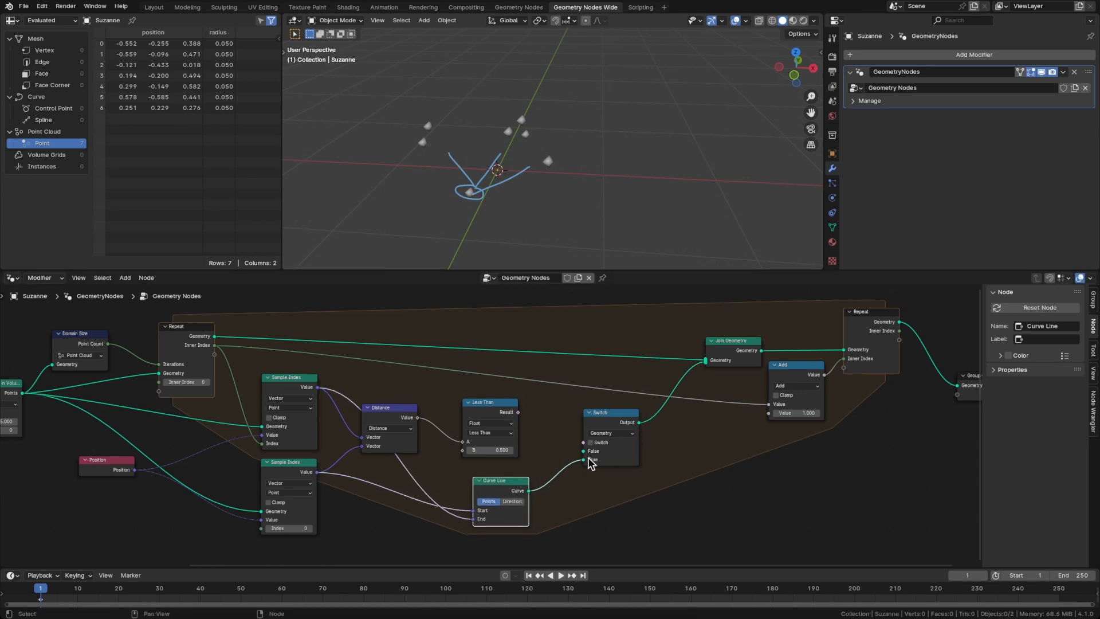
drag(519, 412, 584, 443)
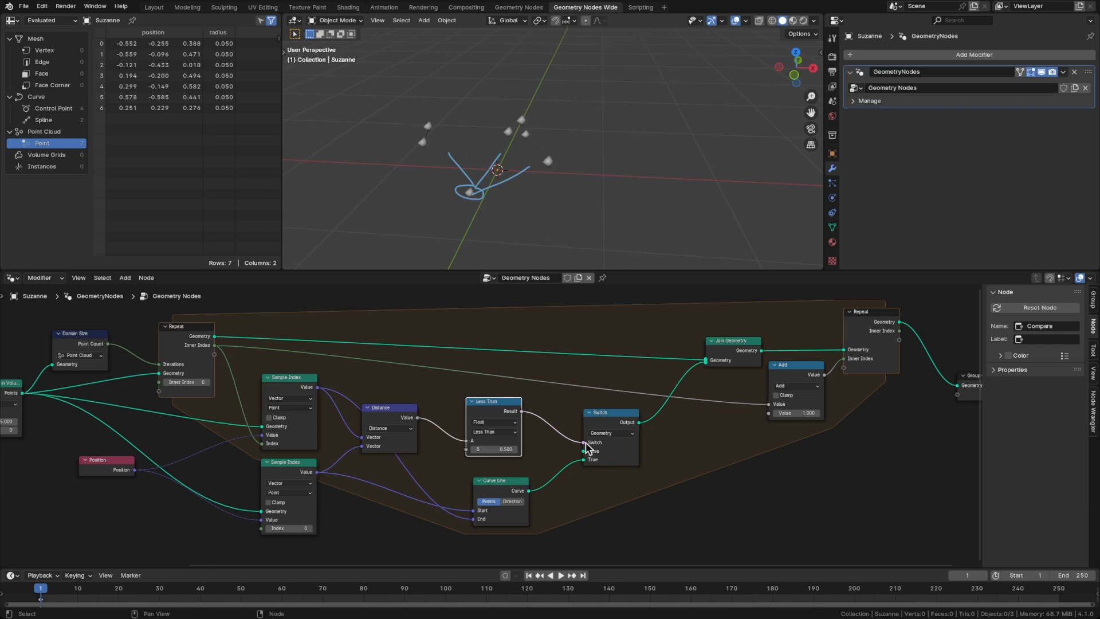
drag(522, 486, 528, 484)
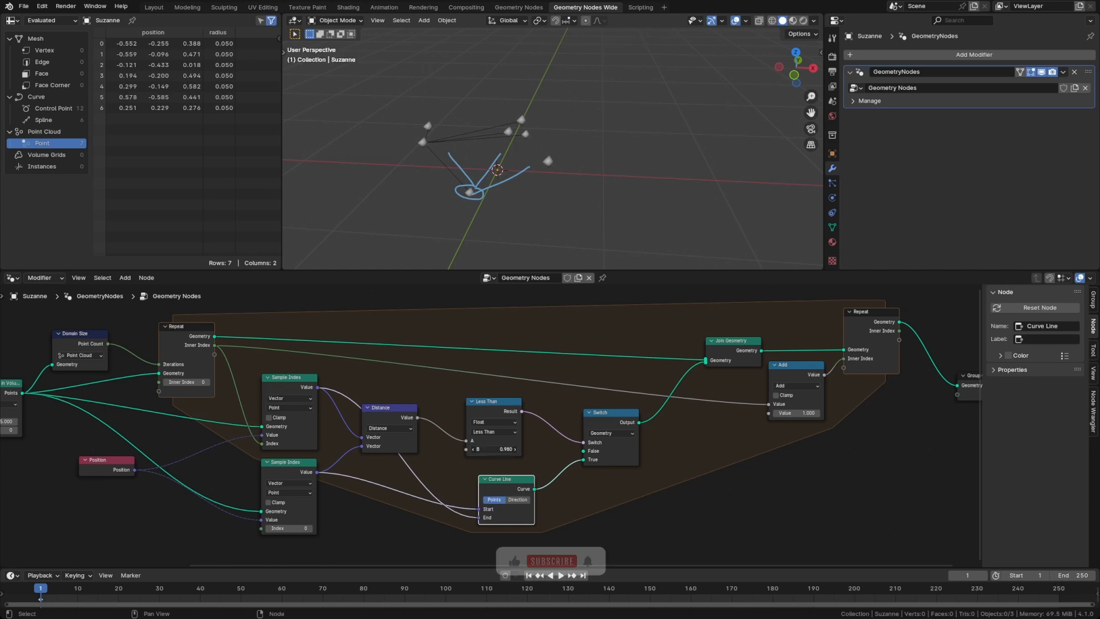
Check the lines connecting the points from several viewing angles and save the file
middle_drag(545, 164, 520, 167)
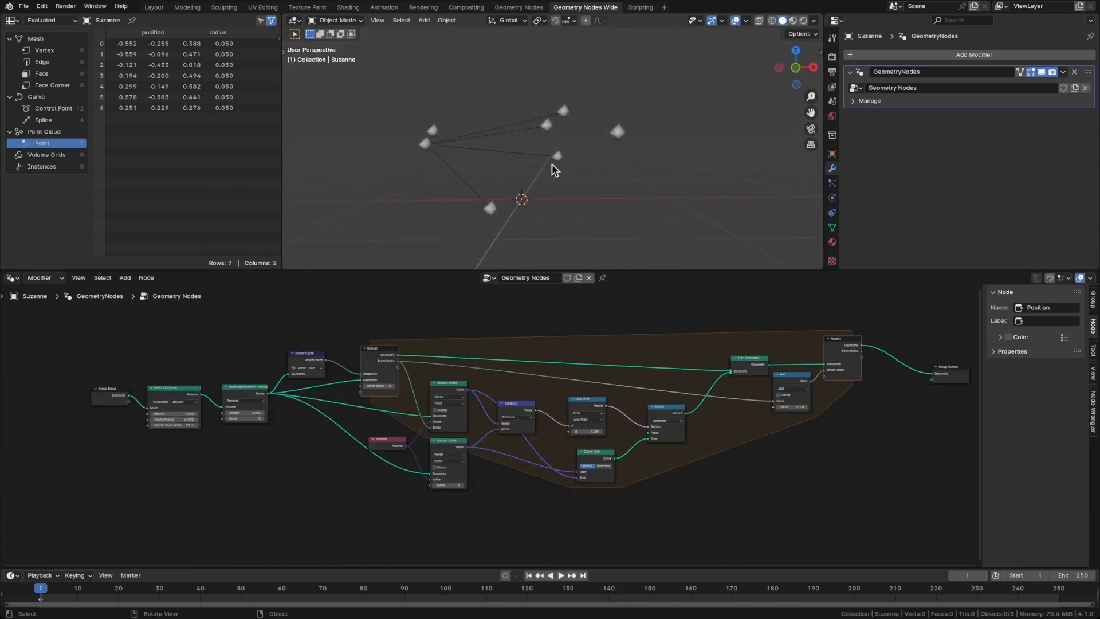
middle_drag(557, 163, 529, 118)
key(grave)
click(444, 98)
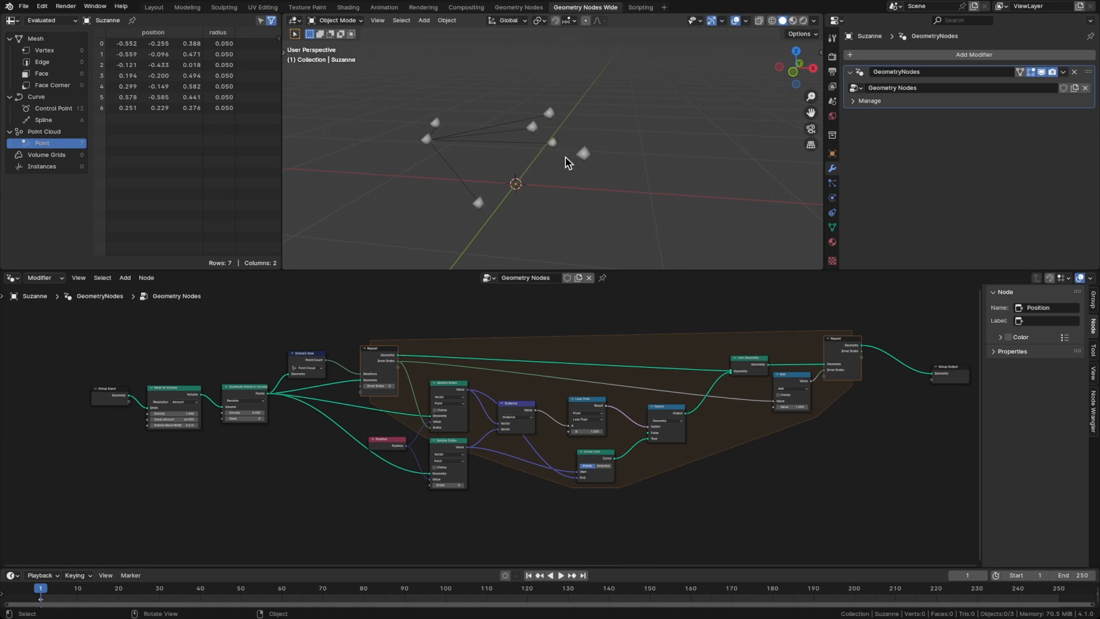
middle_drag(519, 200, 534, 190)
key(ctrl+s)
Move the Group Input, Mesh to Volume and Distribute Points in Volume nodes together, farther away from the Repeat zone
middle_drag(84, 370, 265, 338)
drag(265, 339, 458, 424)
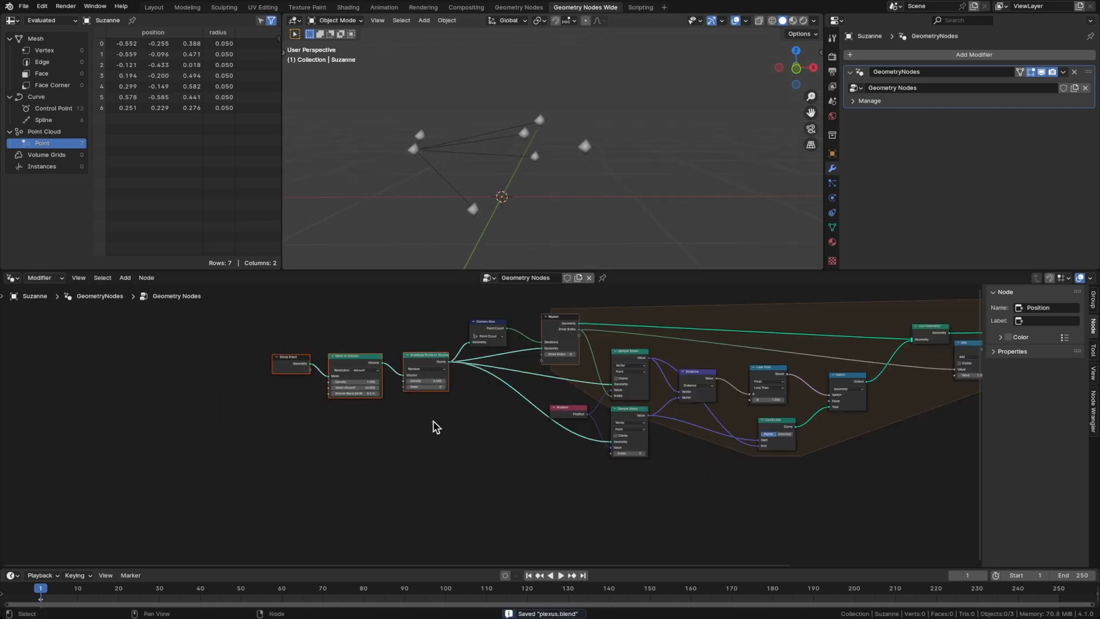
scroll(444, 401, up, 2)
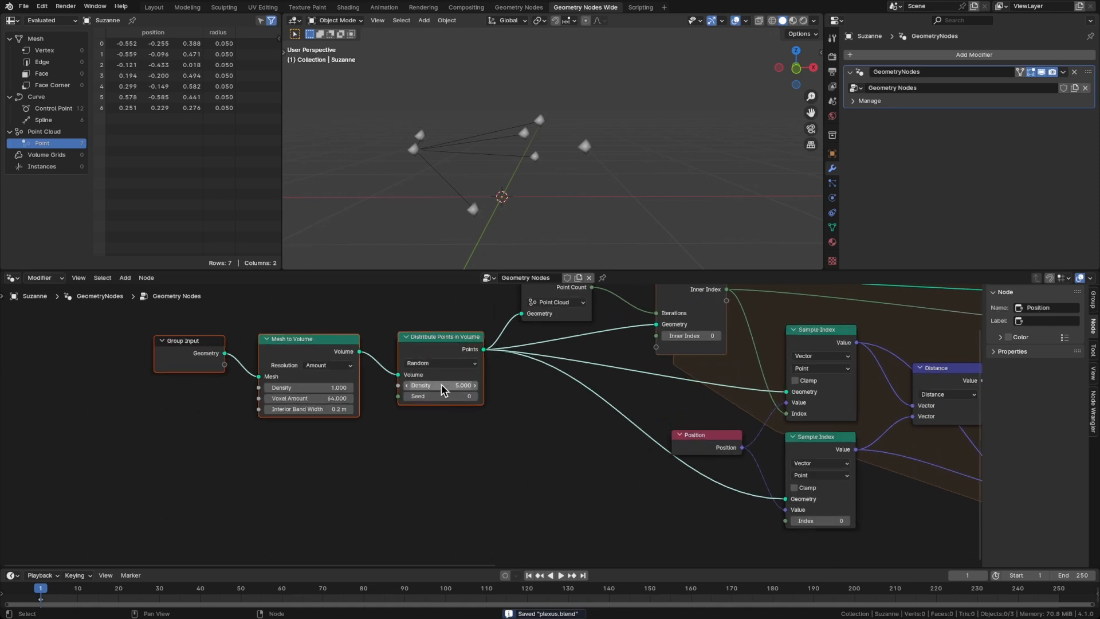
middle_drag(441, 384, 485, 414)
key(g)
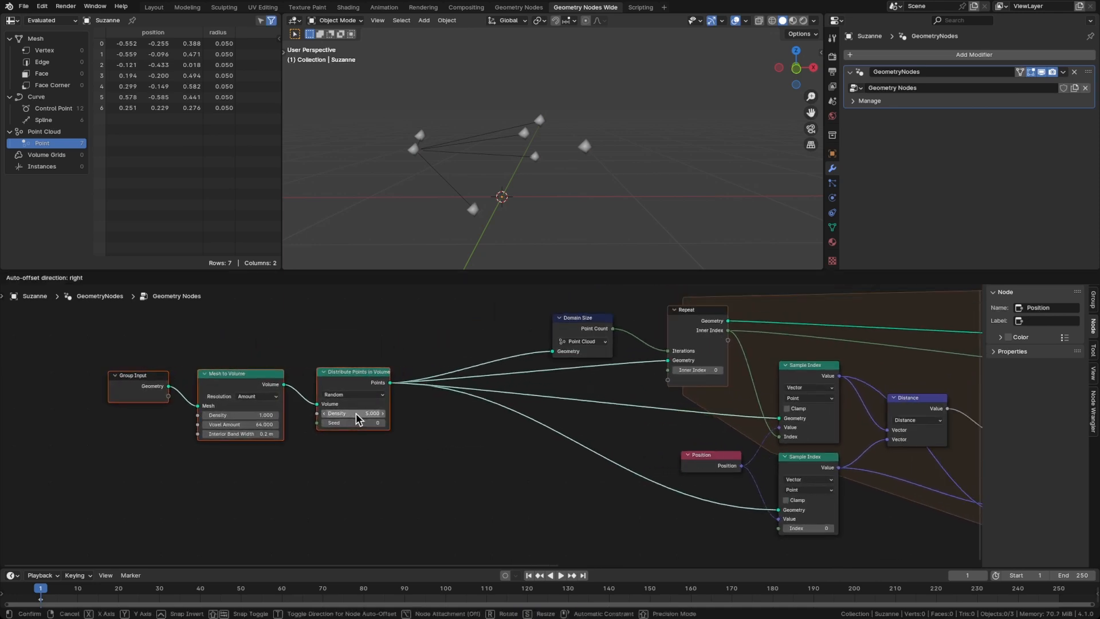
click(356, 414)
click(463, 404)
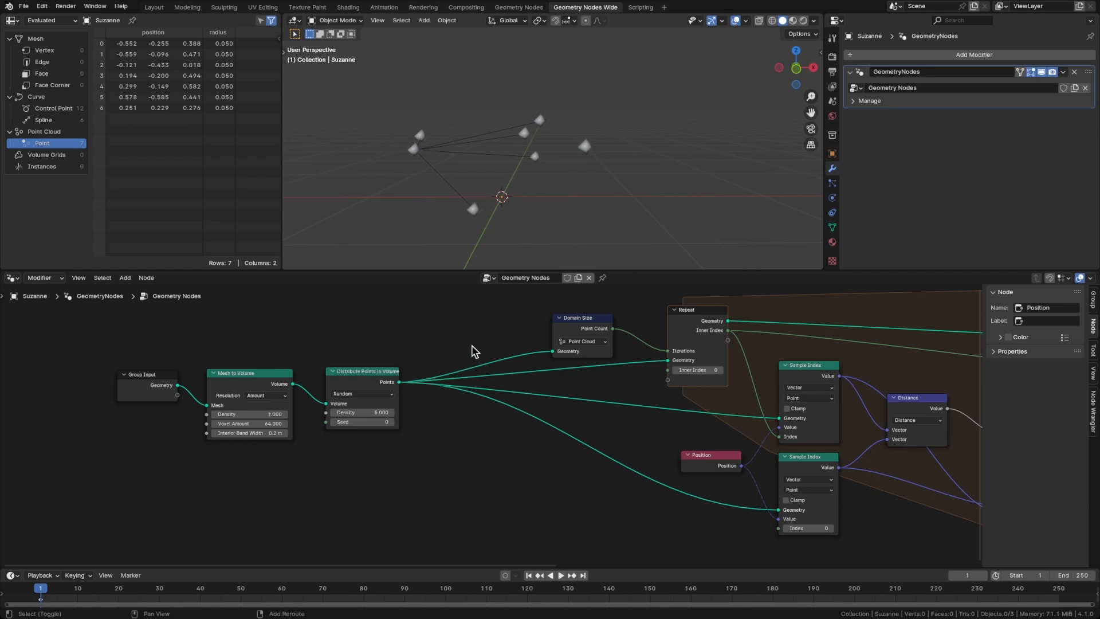
Bundle the four Points links from Distribute Points in Volume with a reroute and move it closer to the Repeat zone
shift+right_drag(472, 346, 493, 432)
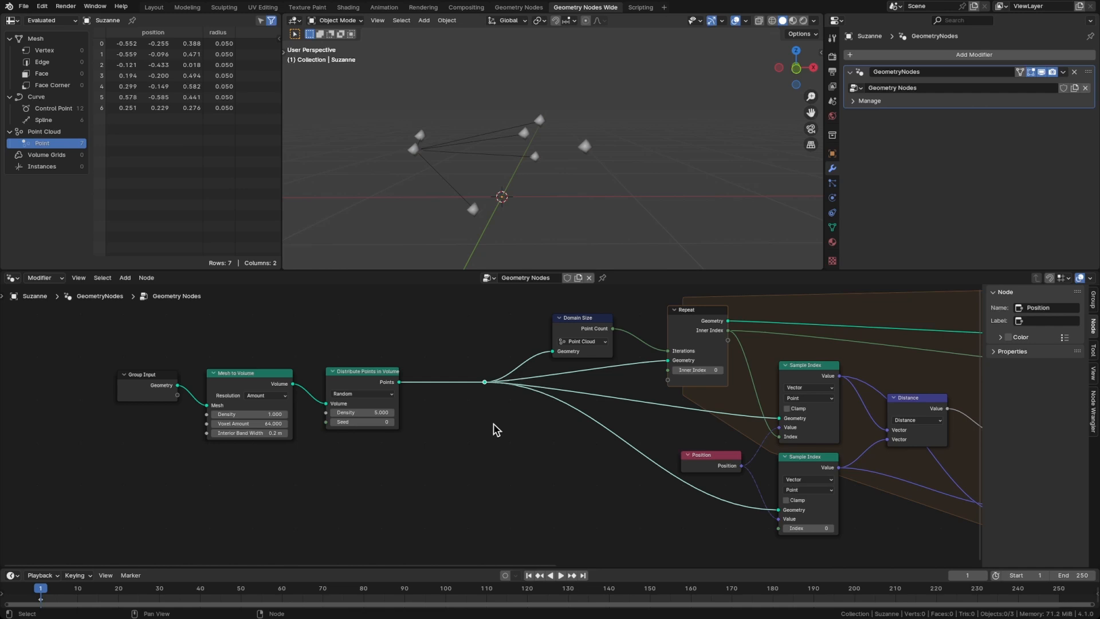
key(g)
click(523, 423)
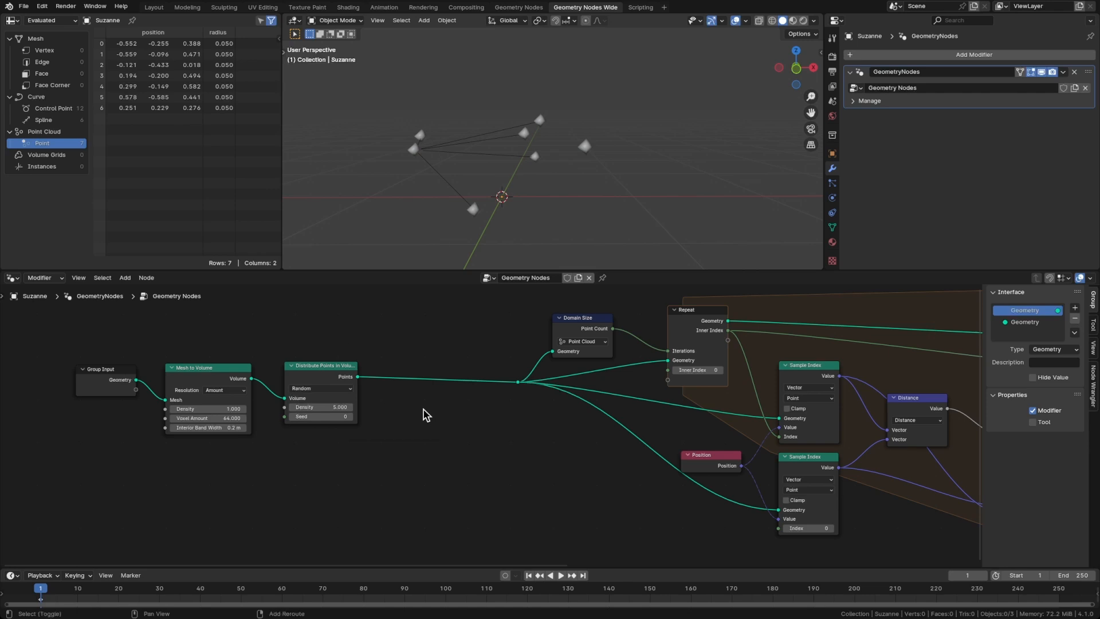
Insert a Set Position node between Distribute Points in Volume and the reroute
key(shift+a)
text(setpo)
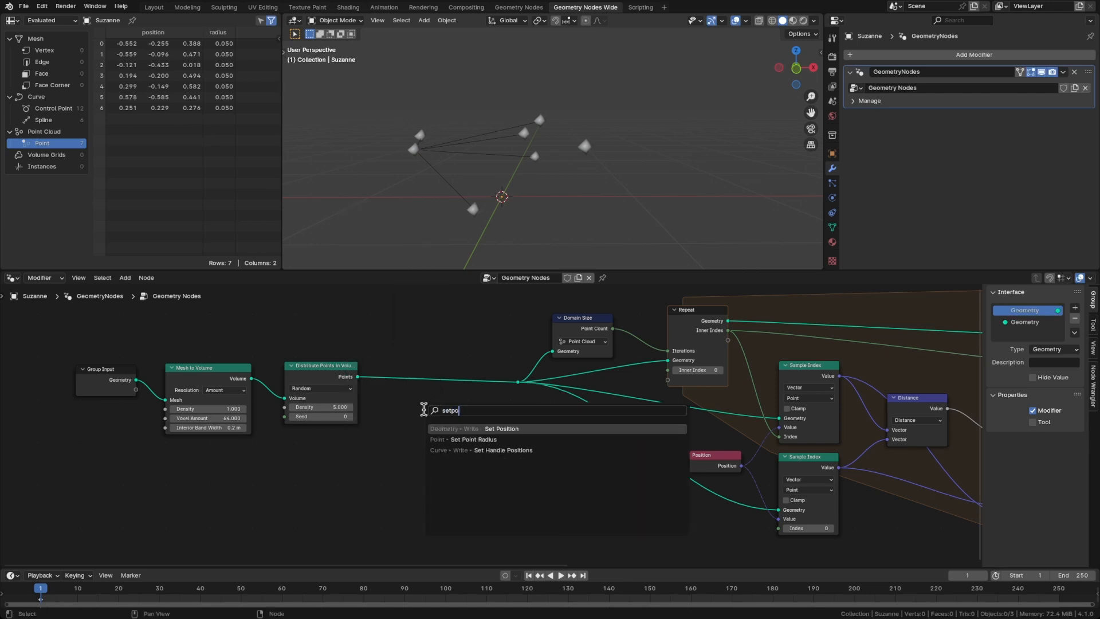
key(Return)
click(422, 360)
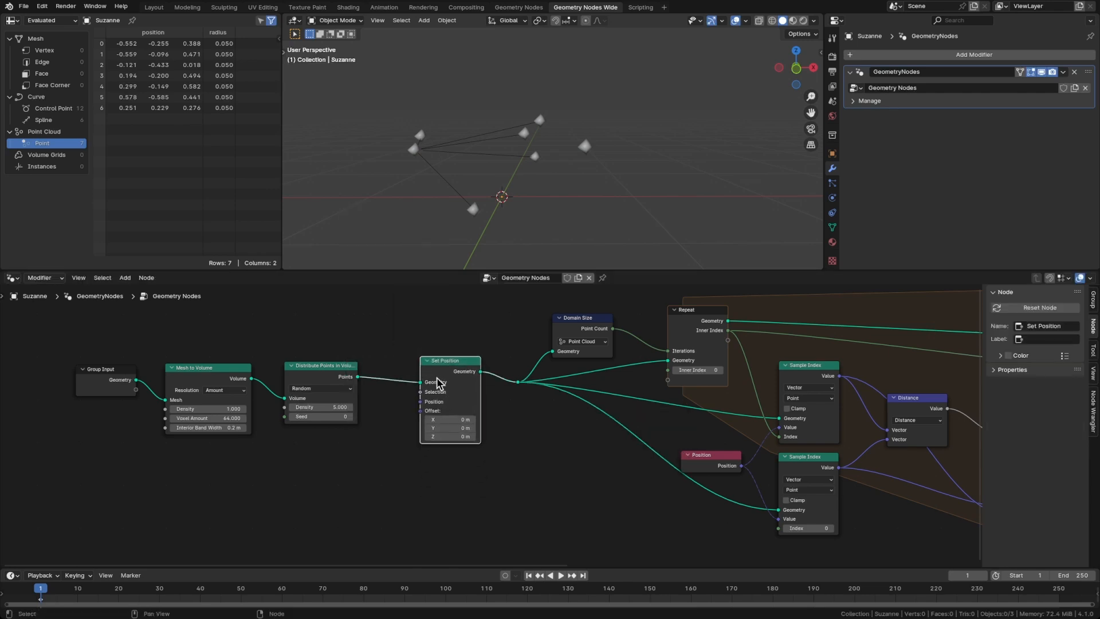
Add a Noise Texture node below Distribute Points in Volume and set its dimensions to 4D
middle_drag(403, 440, 533, 447)
shift+scroll(390, 449, down, 3)
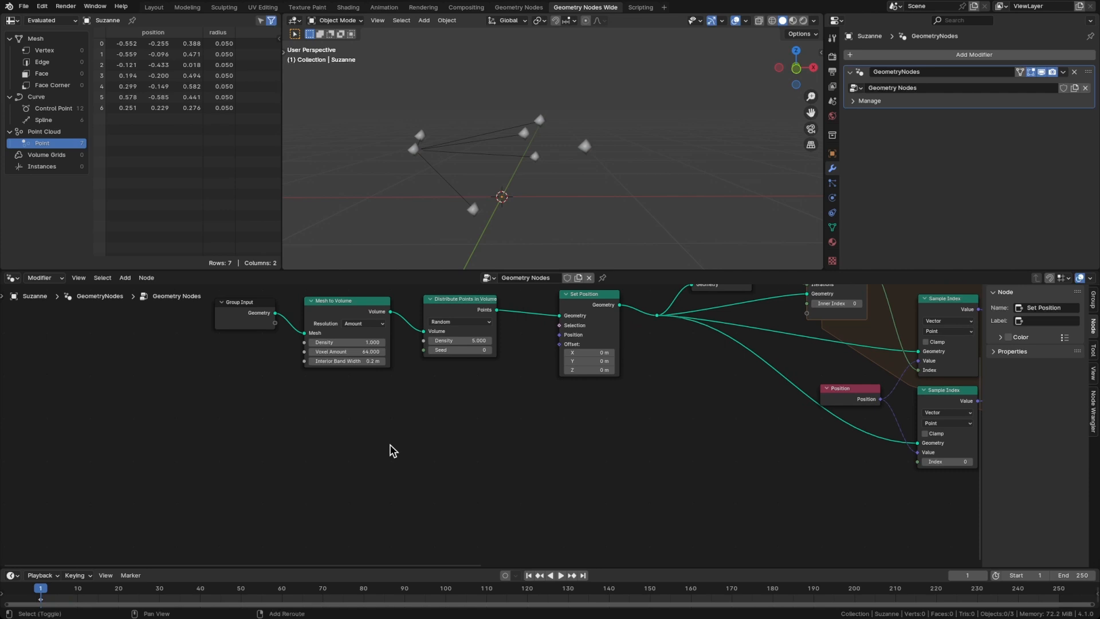
key(shift+a)
text(no)
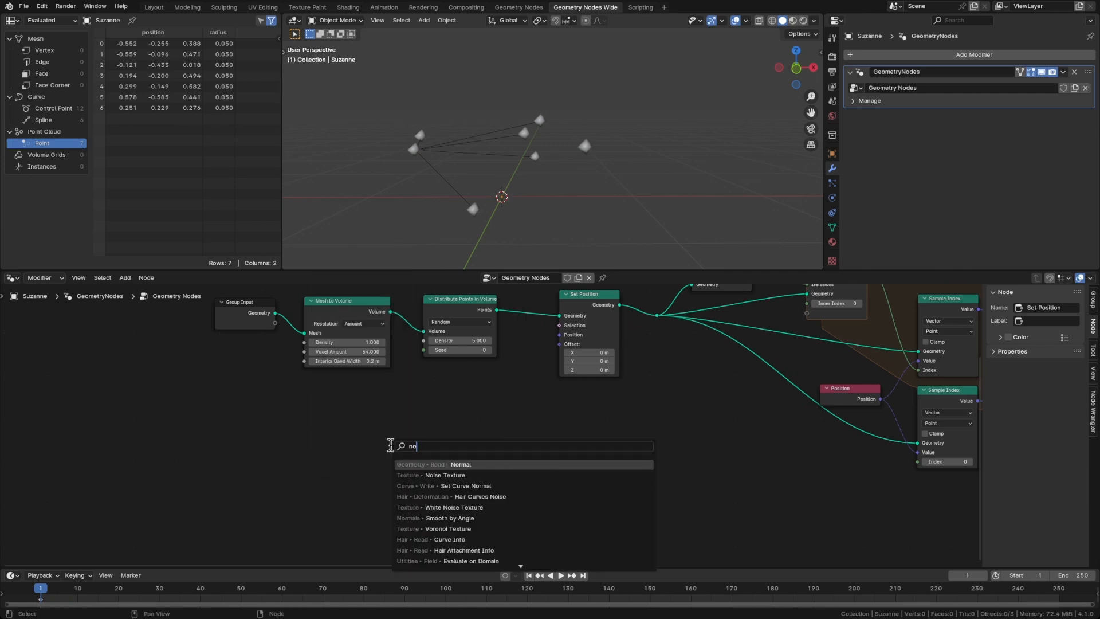
text(ise)
key(Return)
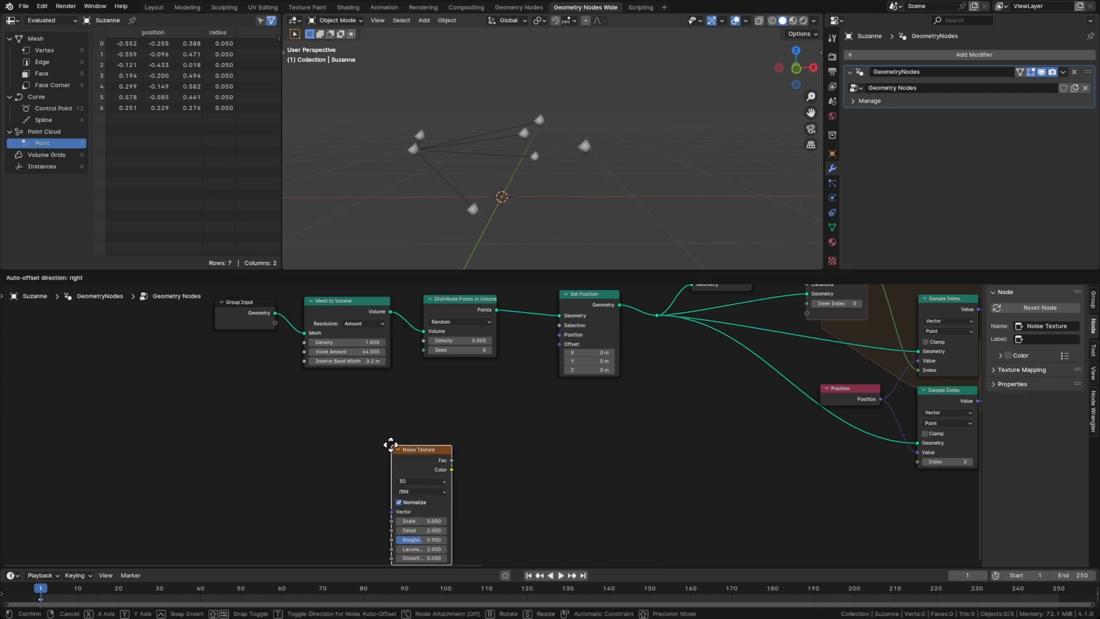
click(401, 408)
scroll(461, 461, up, 1)
click(446, 440)
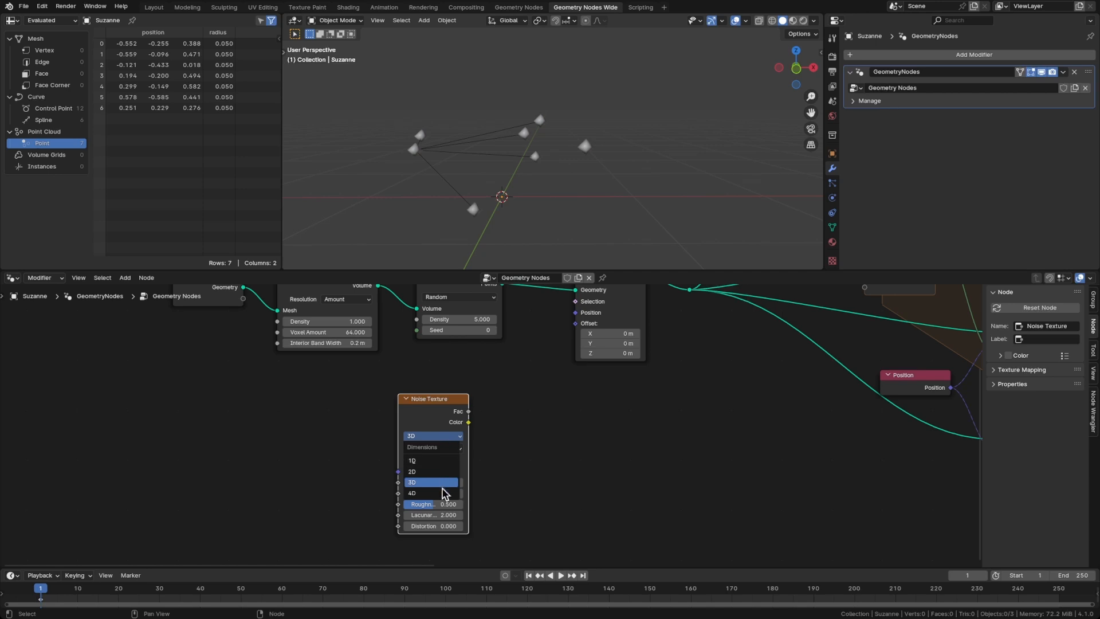
click(445, 493)
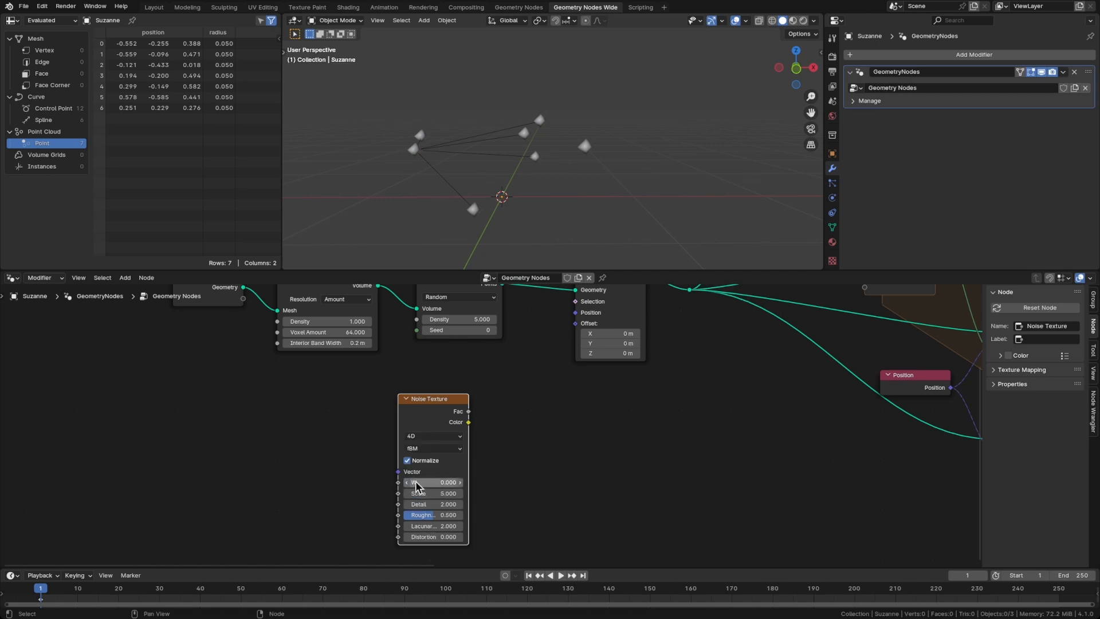
Link the Noise Texture's Color to the Set Position's Offset and set the noise W to 4.300
middle_drag(432, 480, 356, 493)
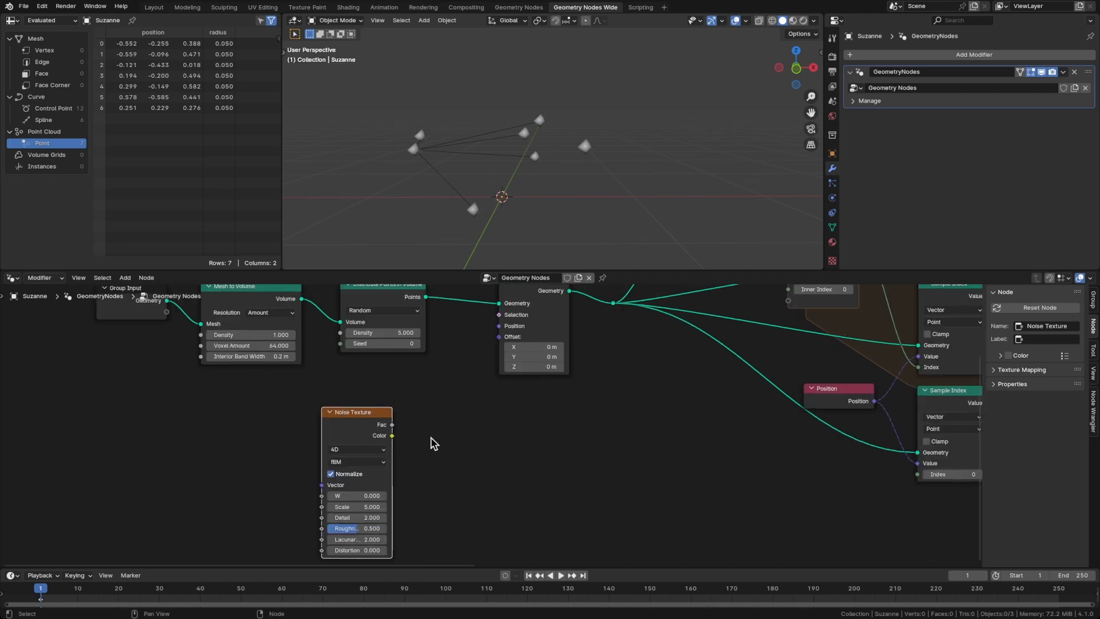
drag(392, 435, 499, 338)
alt+middle_drag(554, 187, 541, 158)
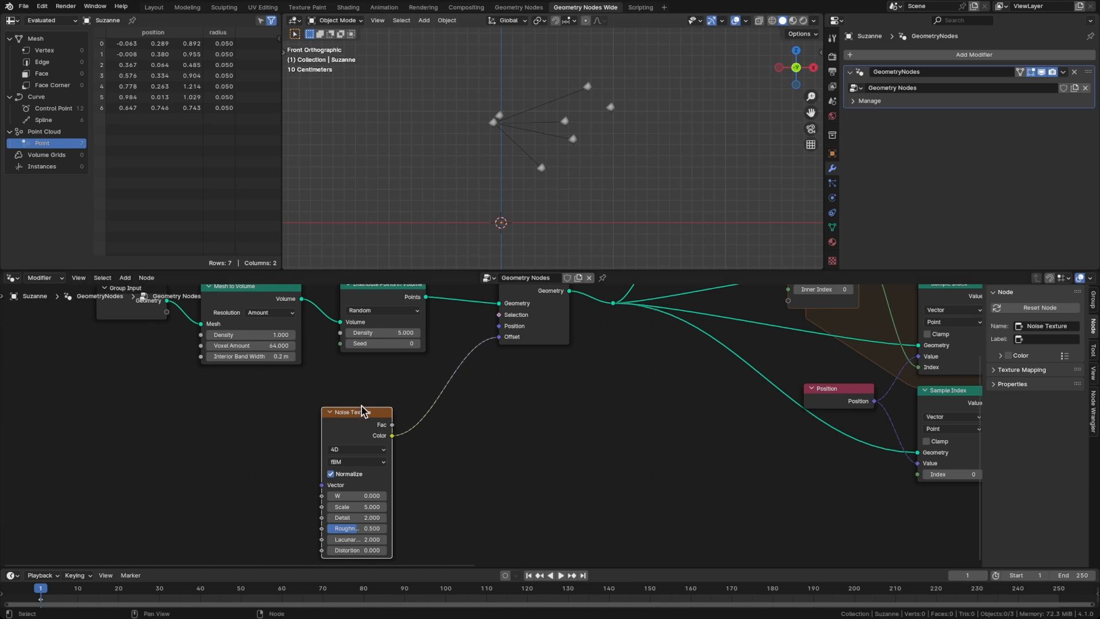
drag(362, 407, 368, 402)
mouse_move(362, 489)
mouse_down()
mouse_move(436, 490)
mouse_move(343, 491)
mouse_up()
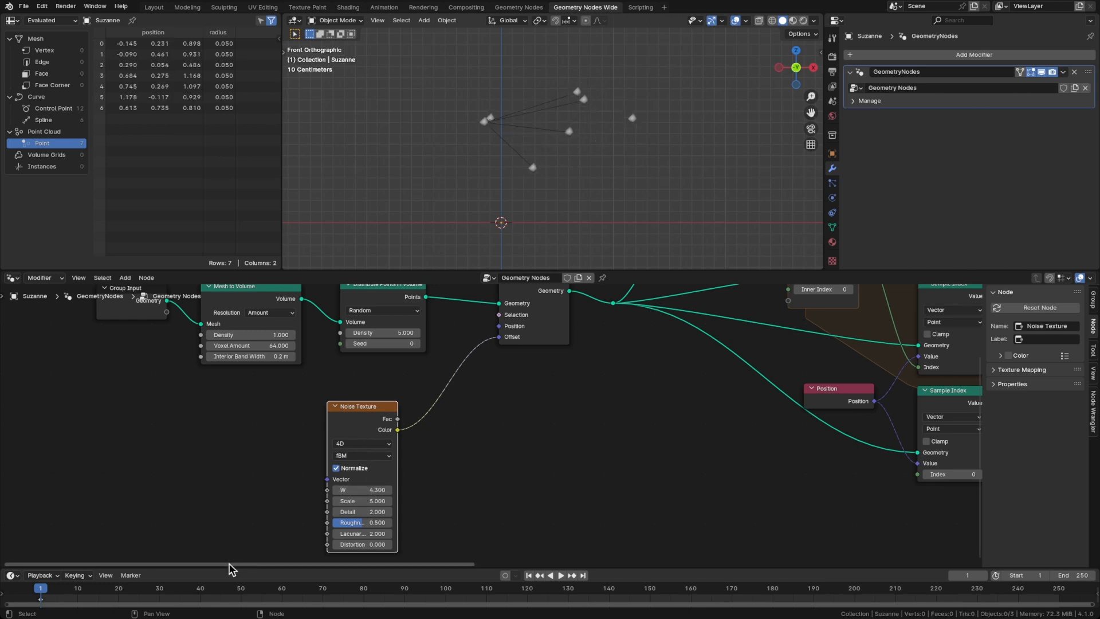
Play the animation briefly, return to the first frame and save the file
key(space)
key(Escape)
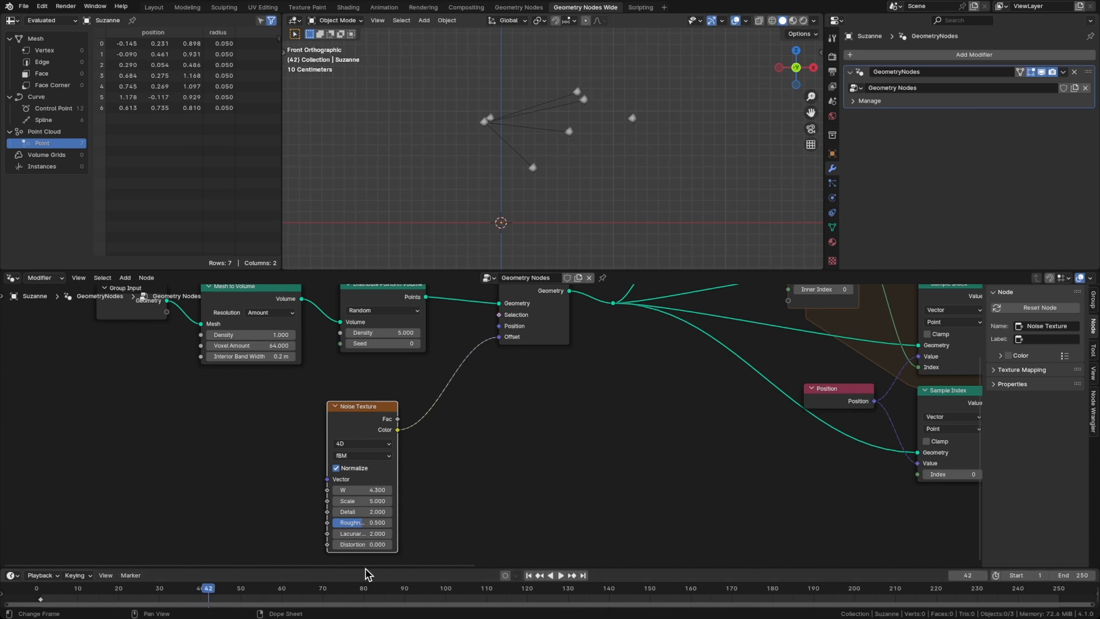
middle_drag(172, 475, 265, 465)
key(ctrl+s)
Add a Scene Time node, link its Frame to the Noise Texture's W and play back the animation
key(shift+a)
text(sc)
key(Return)
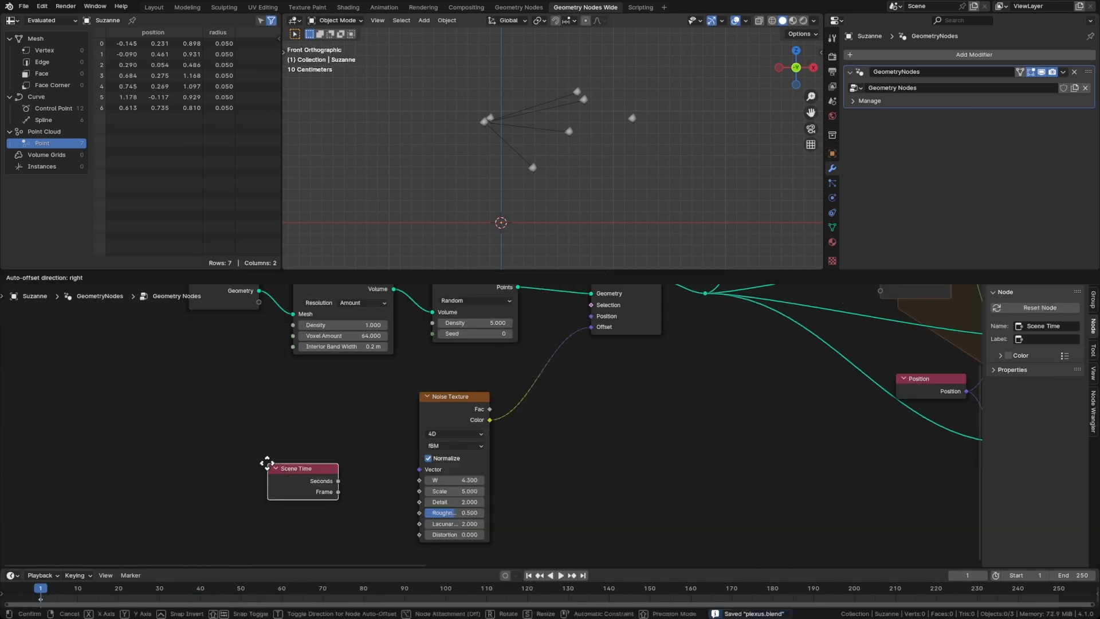
click(216, 462)
drag(285, 490, 419, 480)
drag(250, 470, 257, 469)
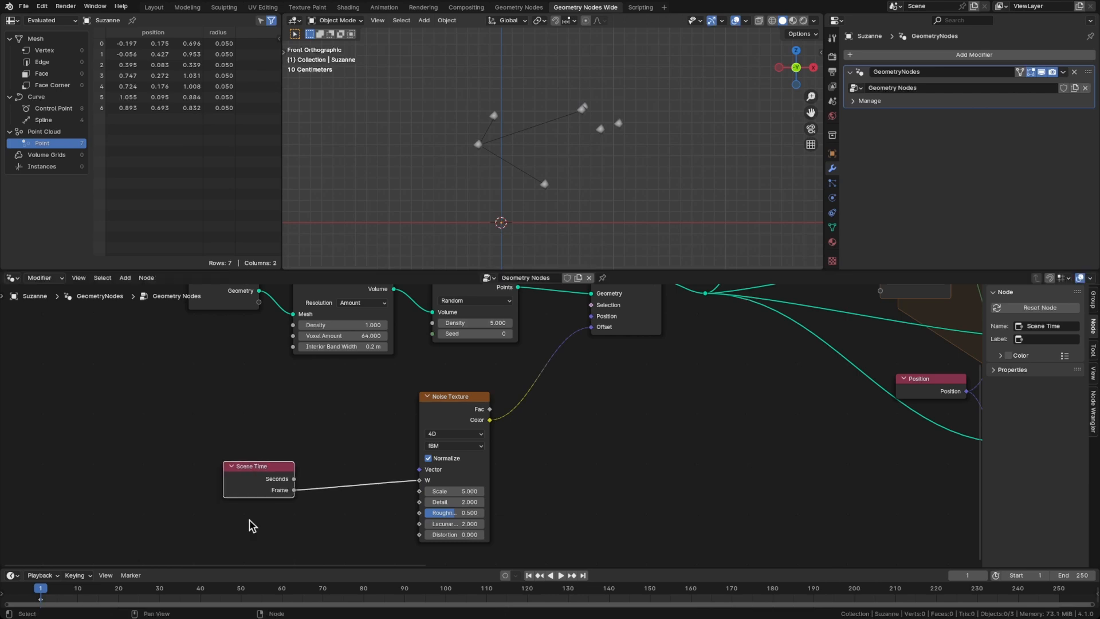
key(space)
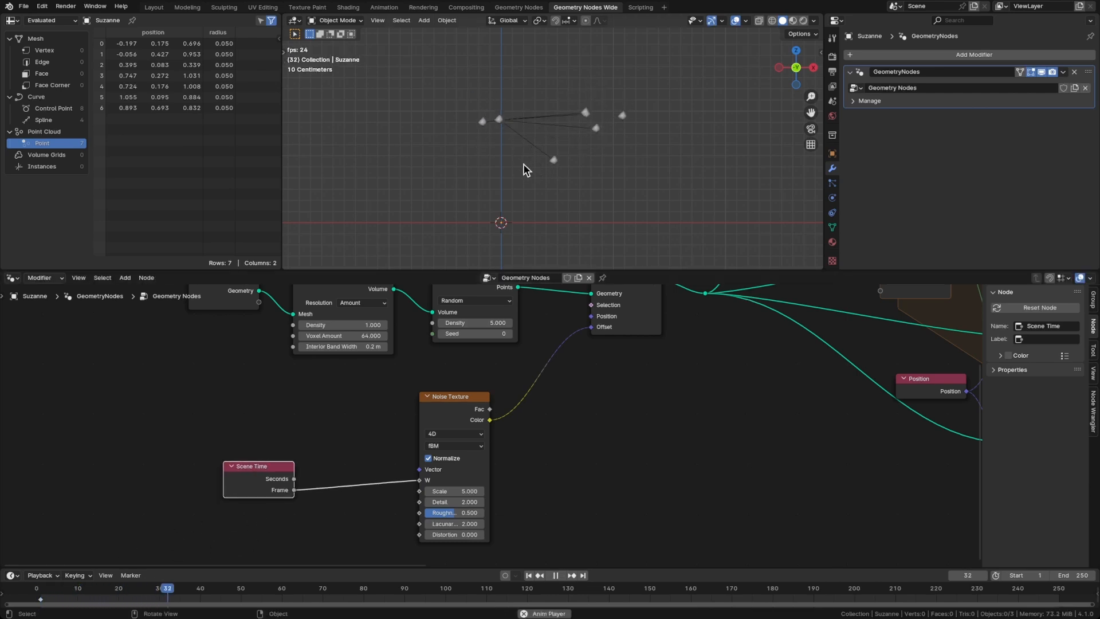
key(space)
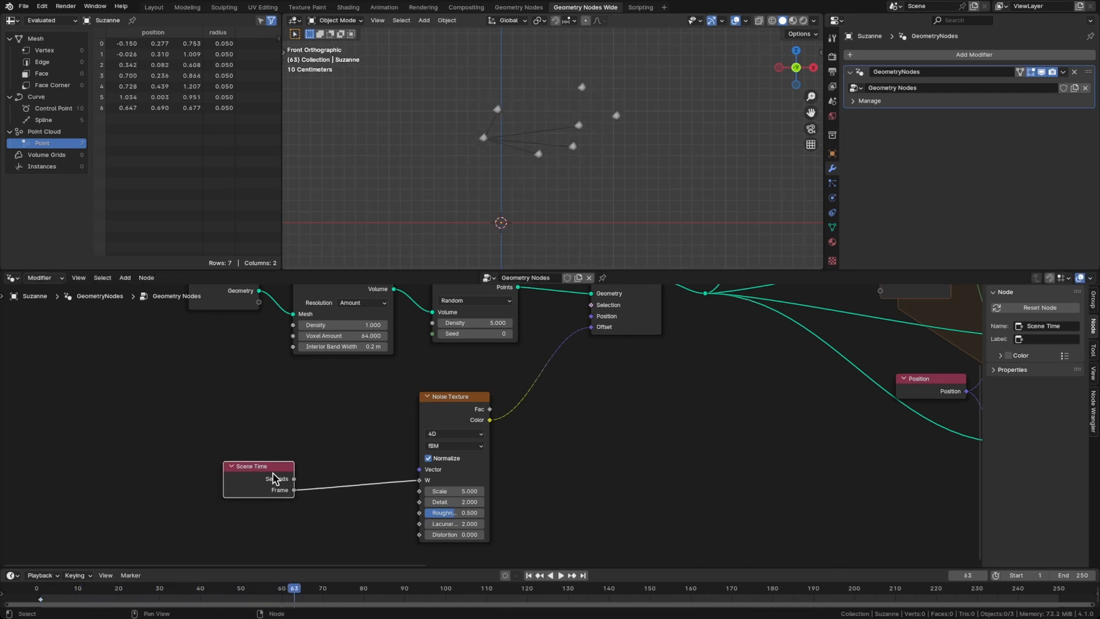
Insert a Math node set to Multiply with value 0.100 between the Scene Time's Frame and the Noise Texture's W
drag(274, 479, 225, 484)
key(shift+a)
text(math)
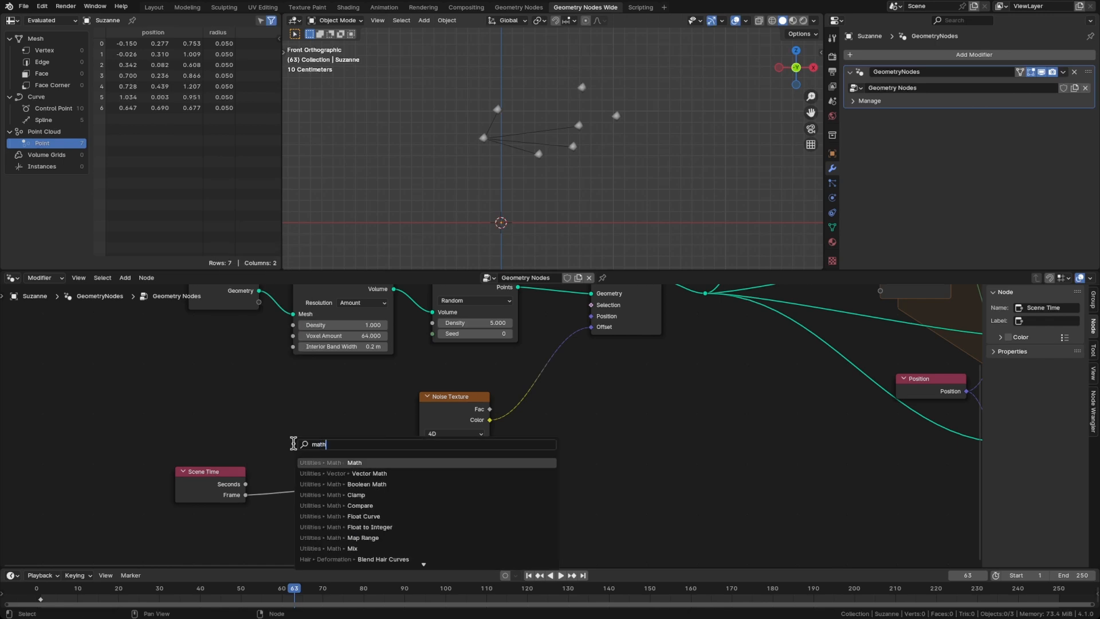
key(Return)
click(304, 457)
click(338, 483)
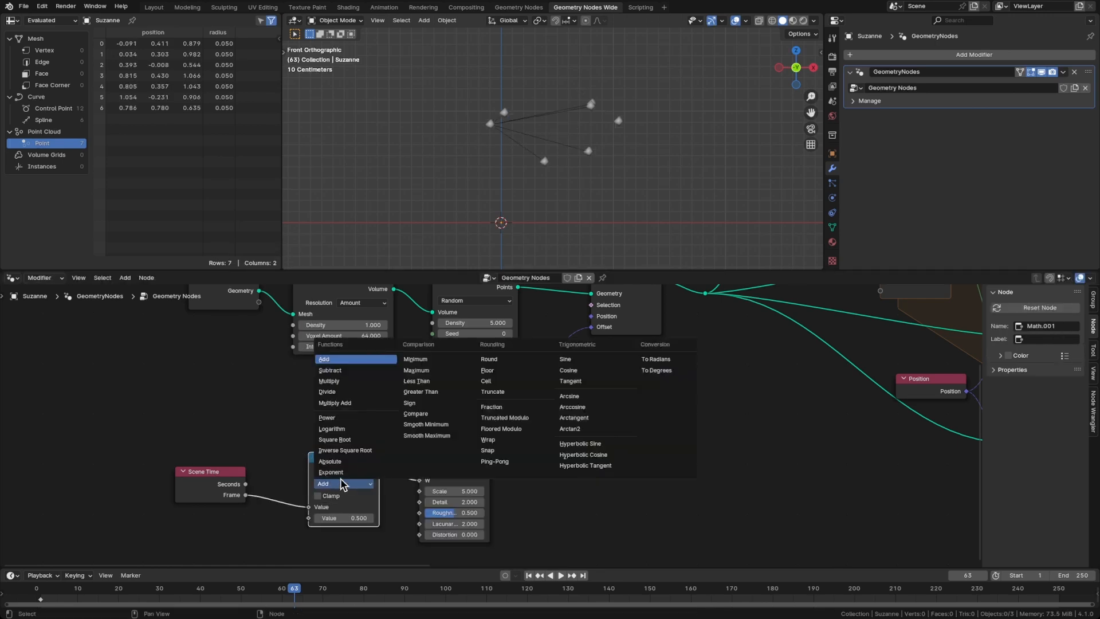
click(344, 381)
click(355, 517)
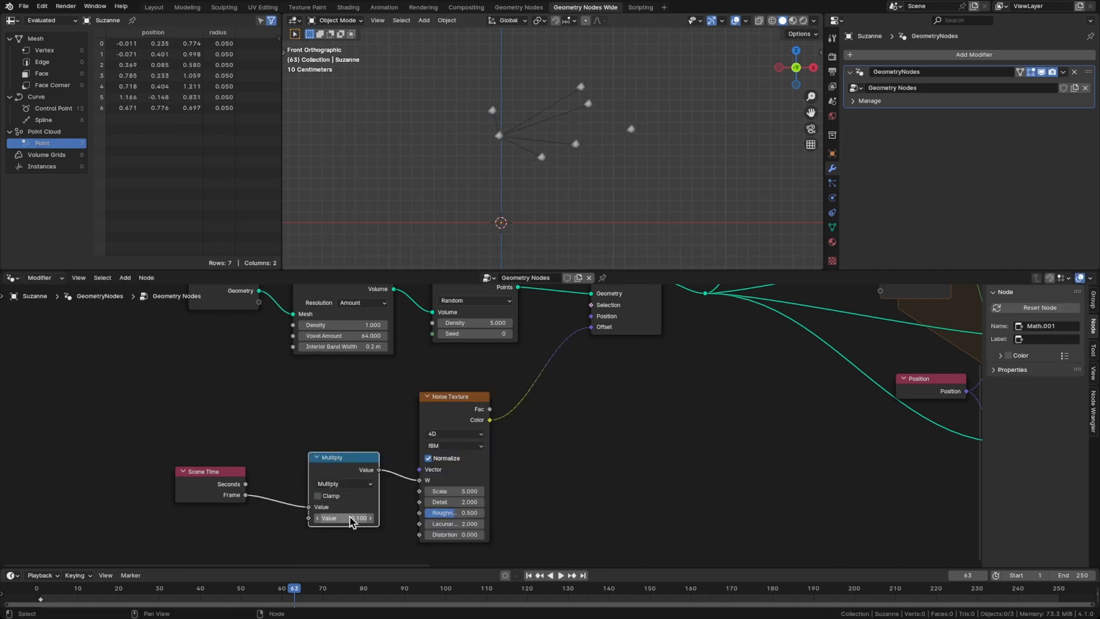
text(0.1)
key(Return)
drag(348, 470, 333, 467)
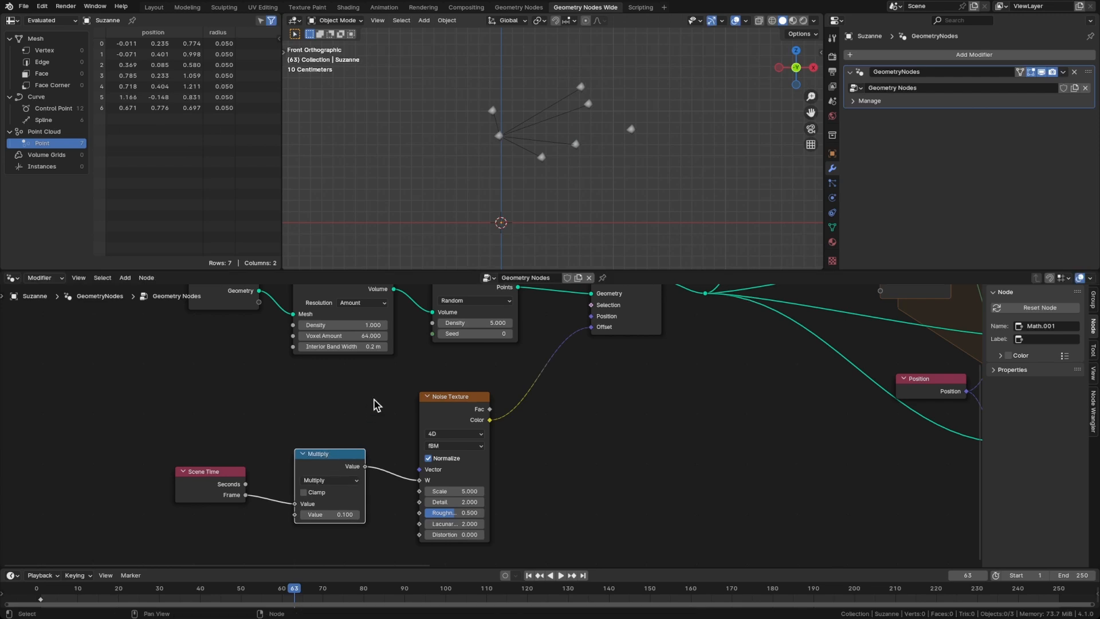
Set the Multiply node's value to 0.010 and play the animation from the front view
key(space)
click(334, 515)
text(0.01)
key(Return)
middle_drag(550, 198, 507, 140)
key(grave)
click(492, 119)
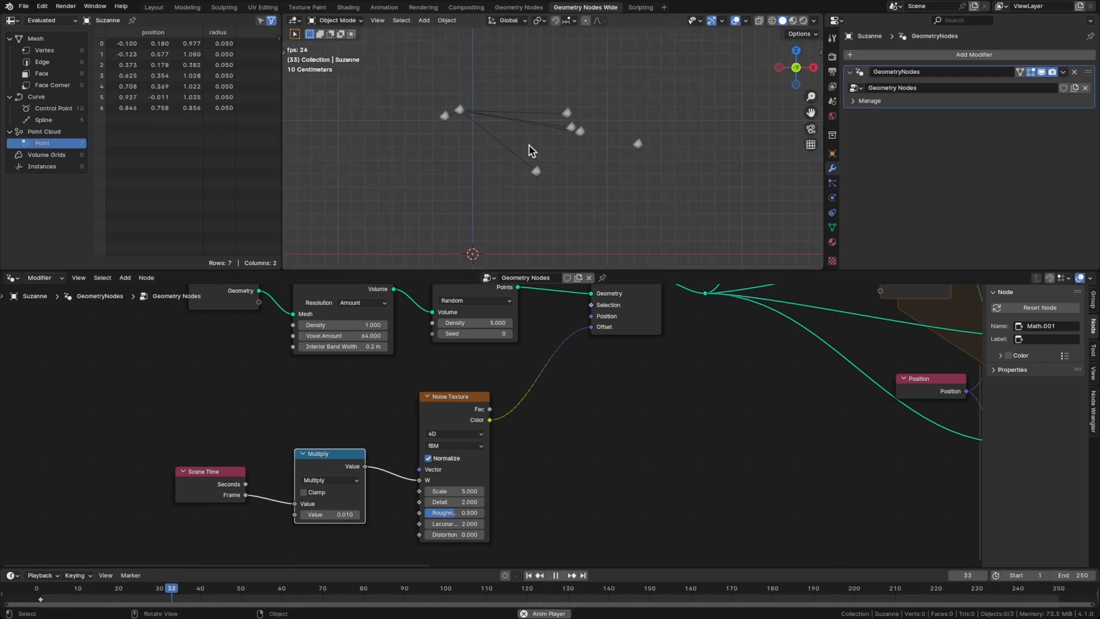
key(space)
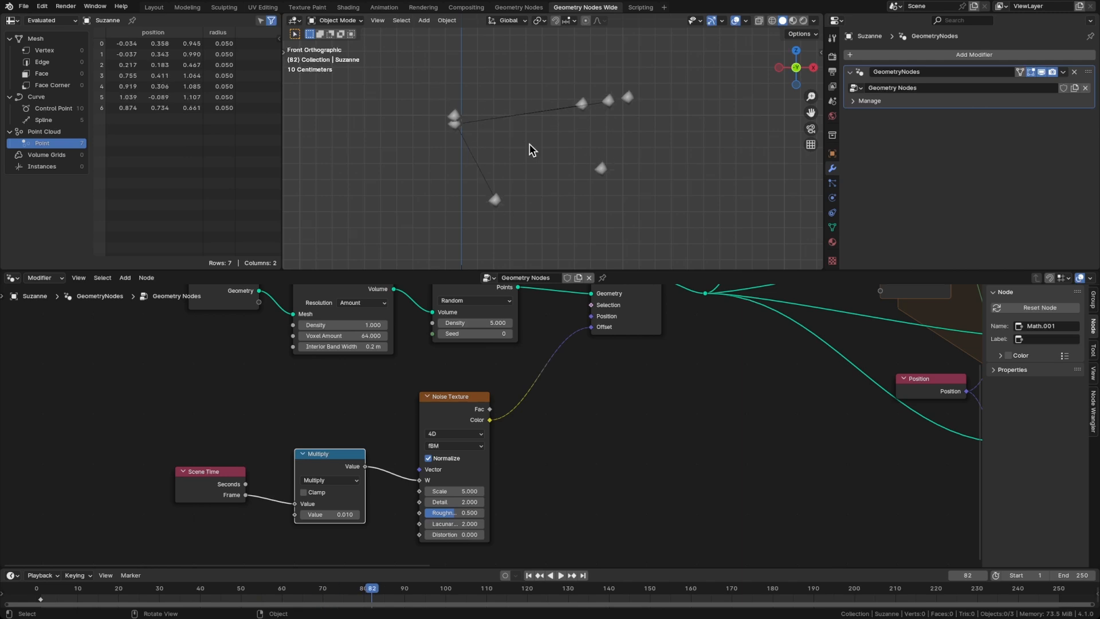
Step back and forth through the frames around frame 82 to examine how lines connect to nearby points
key(Left)
key(Left)
key(Right)
key(Right)
key(Right)
key(Right)
key(Right)
key(Left)
key(Left)
key(Left)
key(Right)
key(Right)
key(Right)
key(Left)
key(Left)
key(Left)
key(Left)
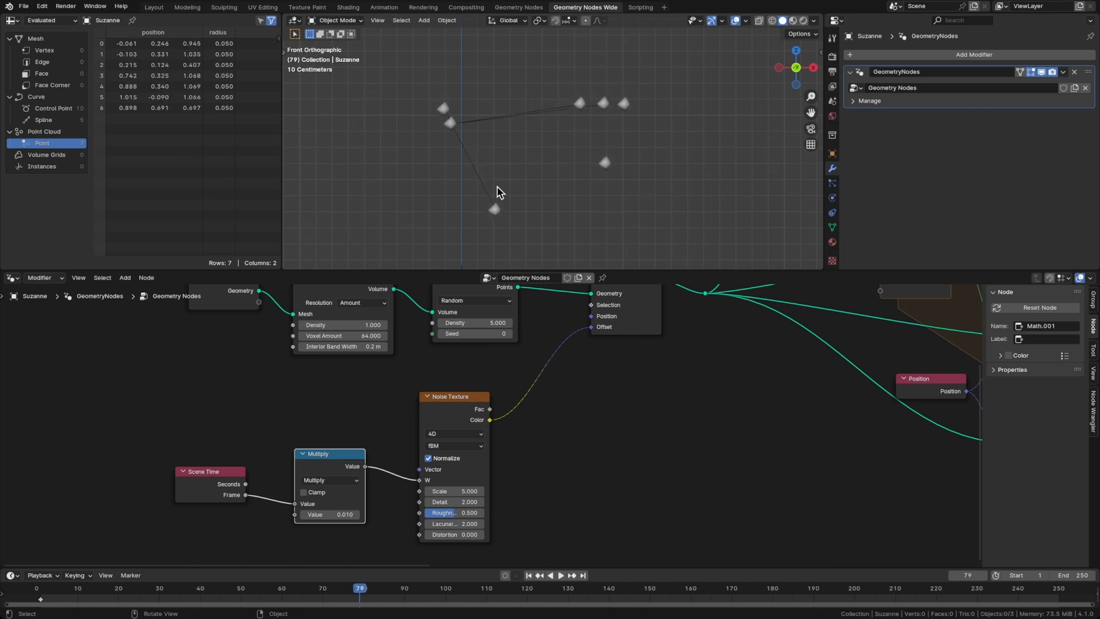
key(Right)
key(Right)
key(Right)
key(Right)
key(Right)
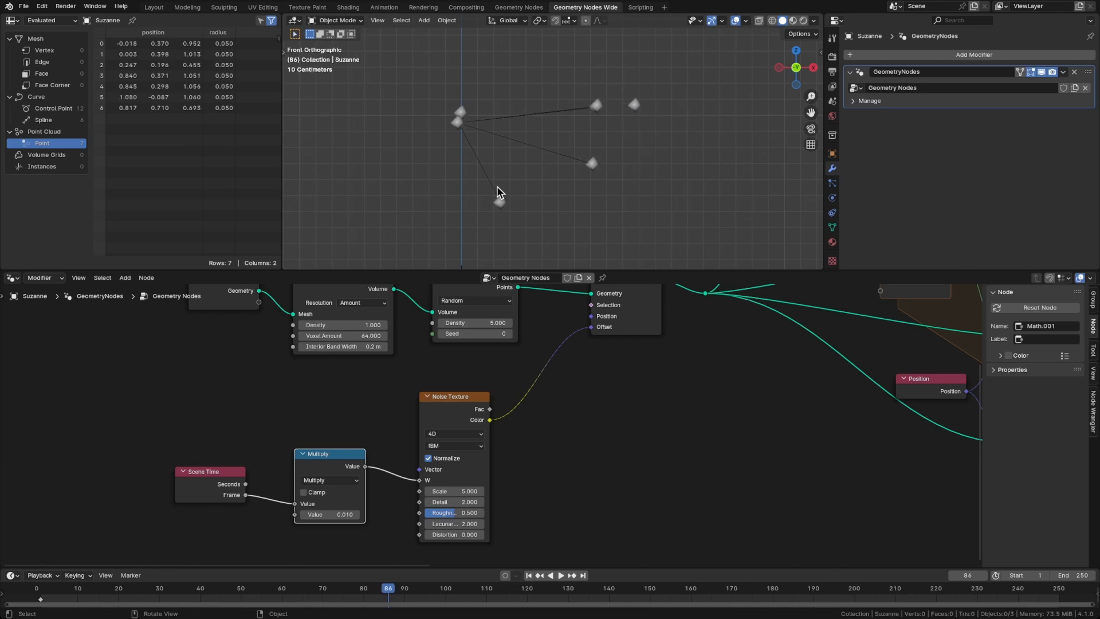
key(Left)
key(Left)
key(Left)
key(Left)
key(Right)
key(Right)
key(Right)
key(Right)
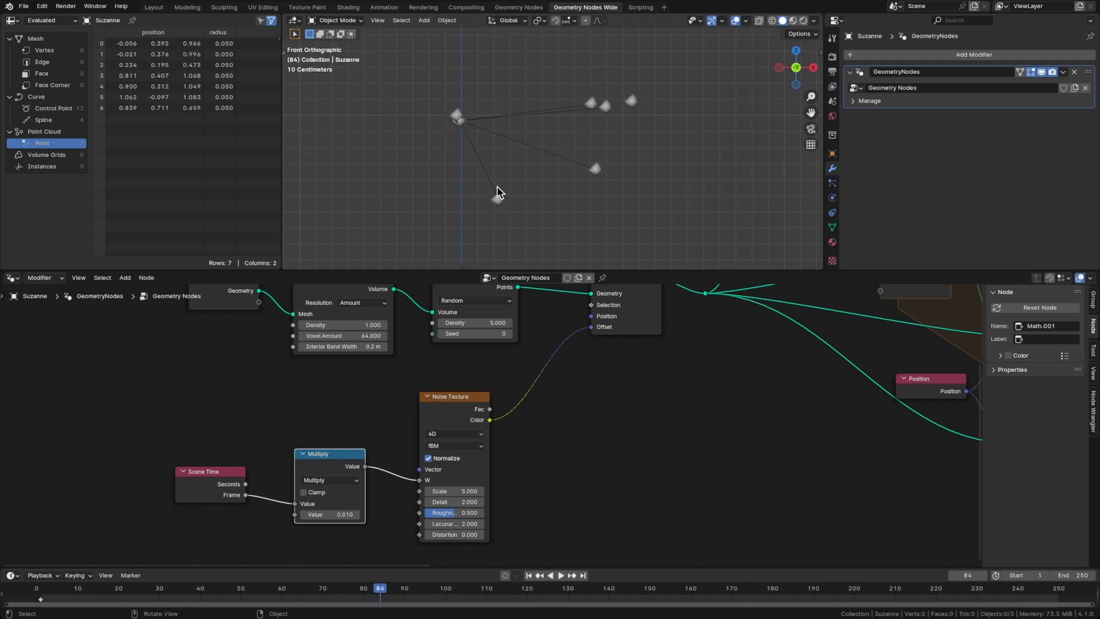
Play the animation further, stop it, save the file and return to the front view
key(space)
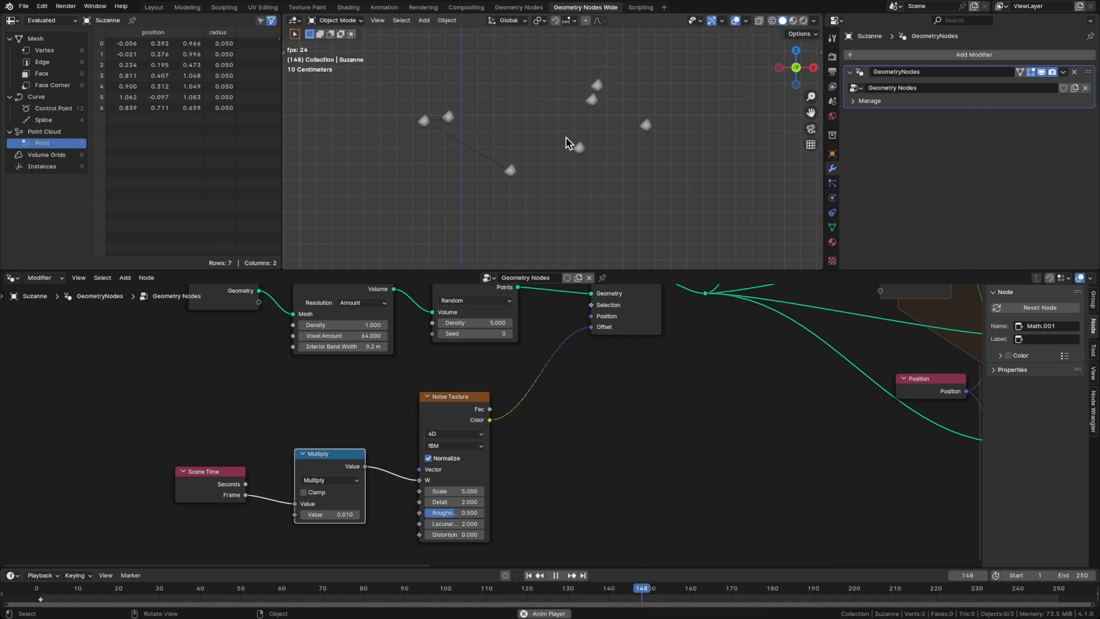
middle_drag(566, 137, 545, 163)
key(space)
key(ctrl+s)
key(KP_1)
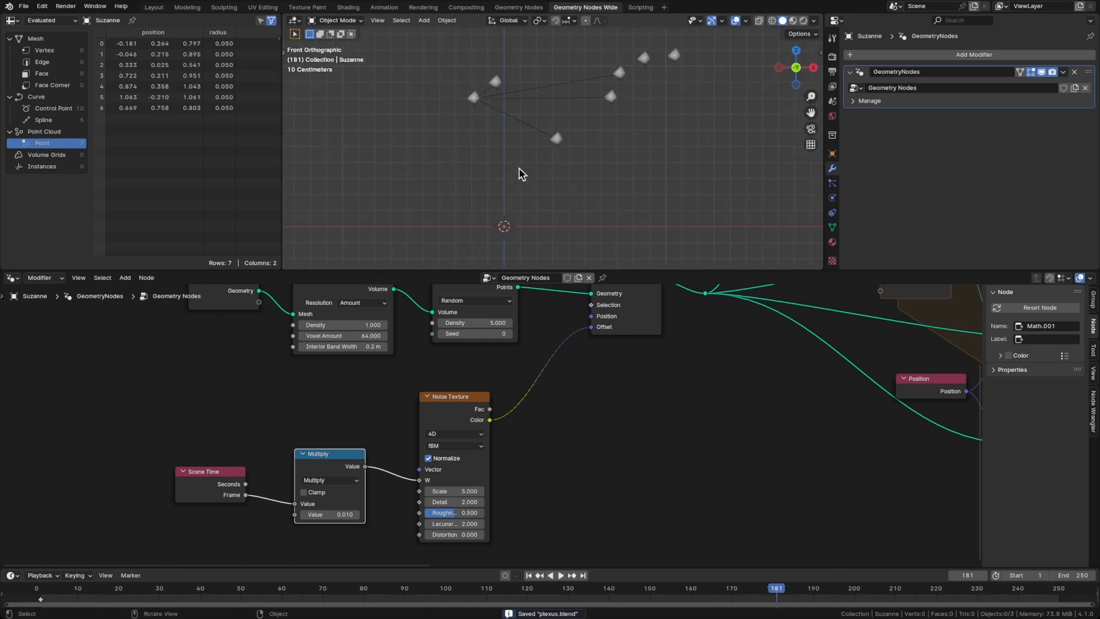
Move the Scene Time, Multiply and Noise Texture nodes away from Set Position to make room, and save the file
drag(441, 412, 414, 413)
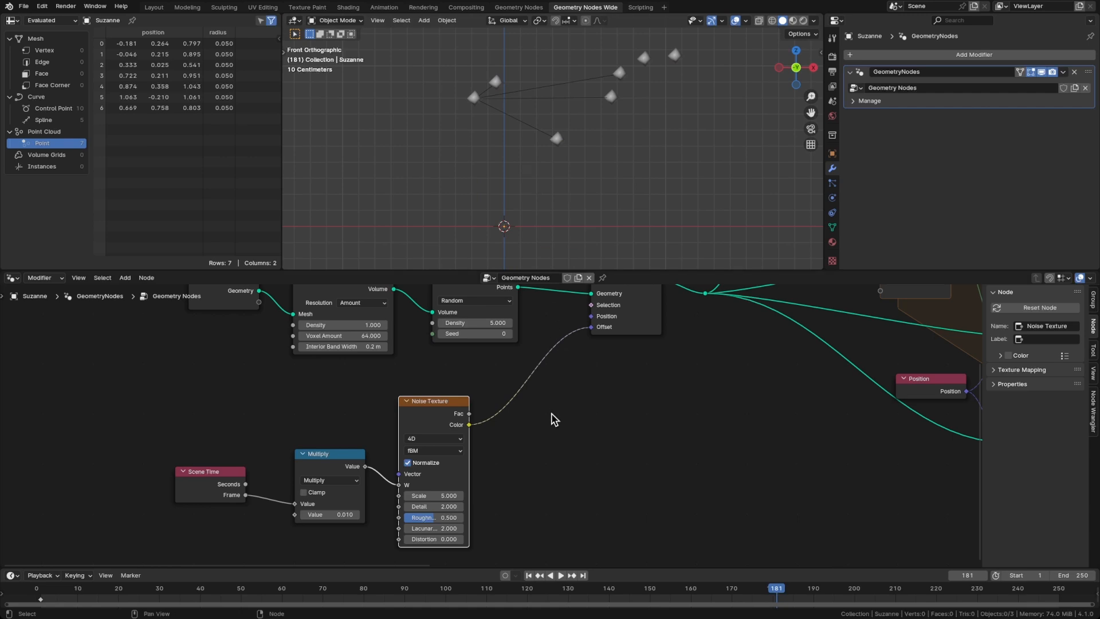
drag(216, 410, 455, 541)
key(g)
click(417, 535)
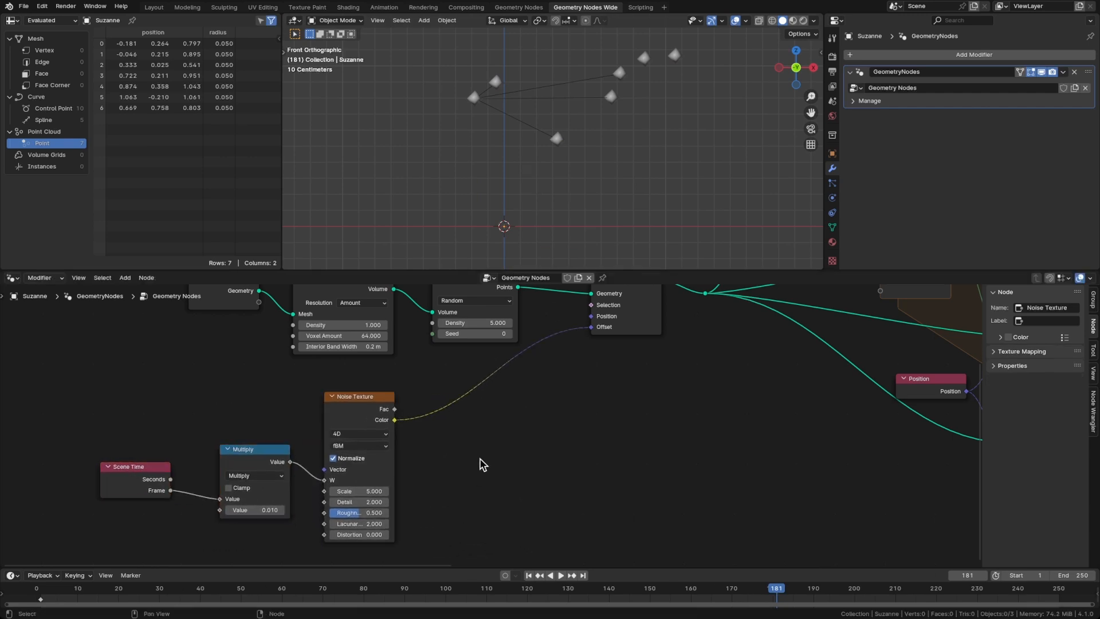
key(ctrl+s)
click(367, 412)
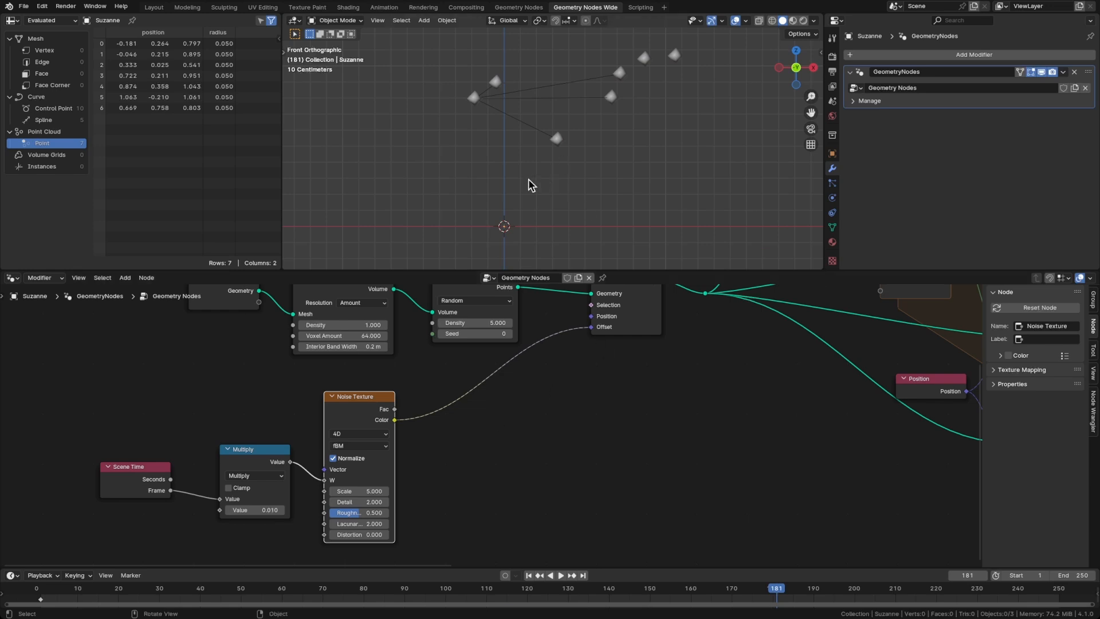
scroll(540, 168, down, 3)
shift+middle_drag(520, 198, 540, 170)
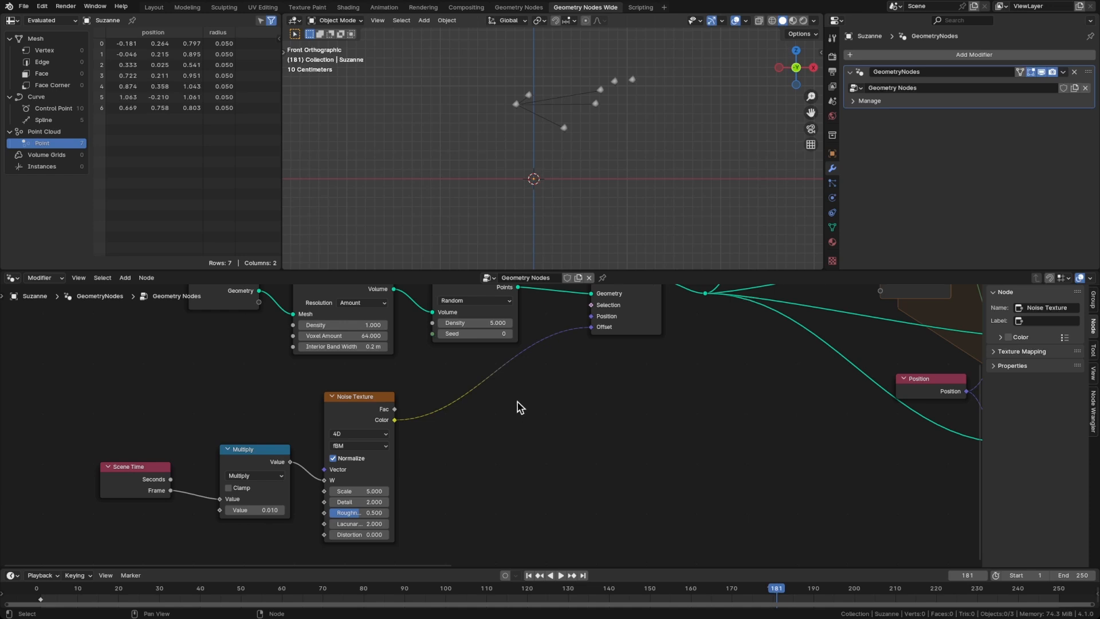
drag(531, 417, 677, 420)
mouse_move(539, 455)
mouse_down()
mouse_move(609, 464)
mouse_move(663, 461)
mouse_move(690, 444)
mouse_move(702, 452)
mouse_up()
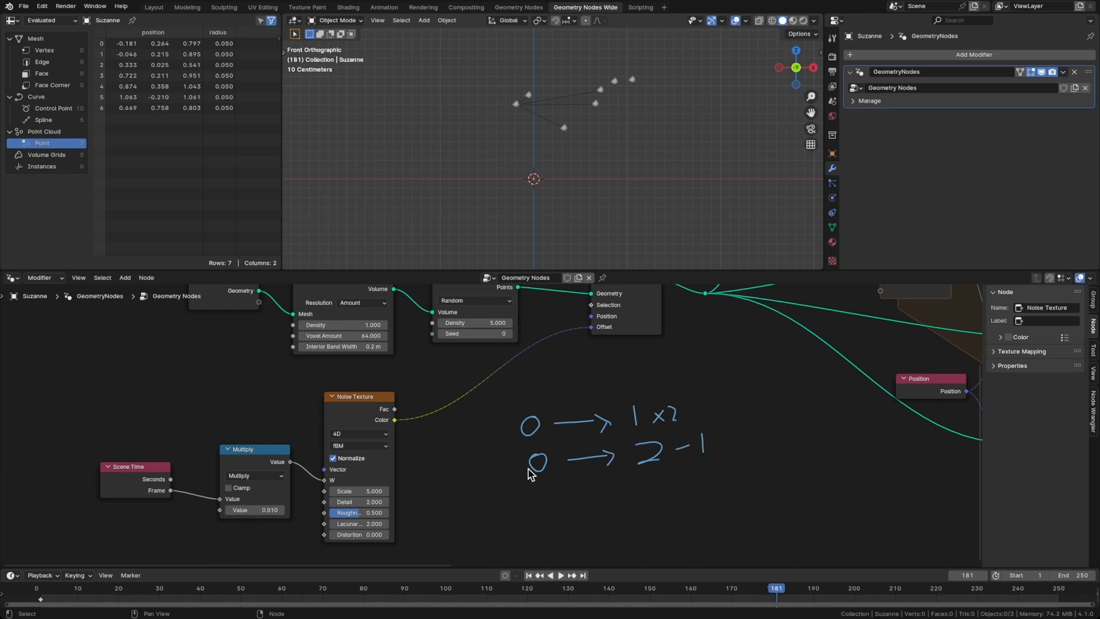
drag(512, 498, 530, 493)
mouse_move(578, 491)
mouse_down()
mouse_move(612, 486)
mouse_move(609, 495)
mouse_up()
key(Escape)
Insert a Vector Math node set to Scale with scale 2.000 between the Noise Texture's Color and Set Position's Offset
key(shift+a)
mouse_move(487, 436)
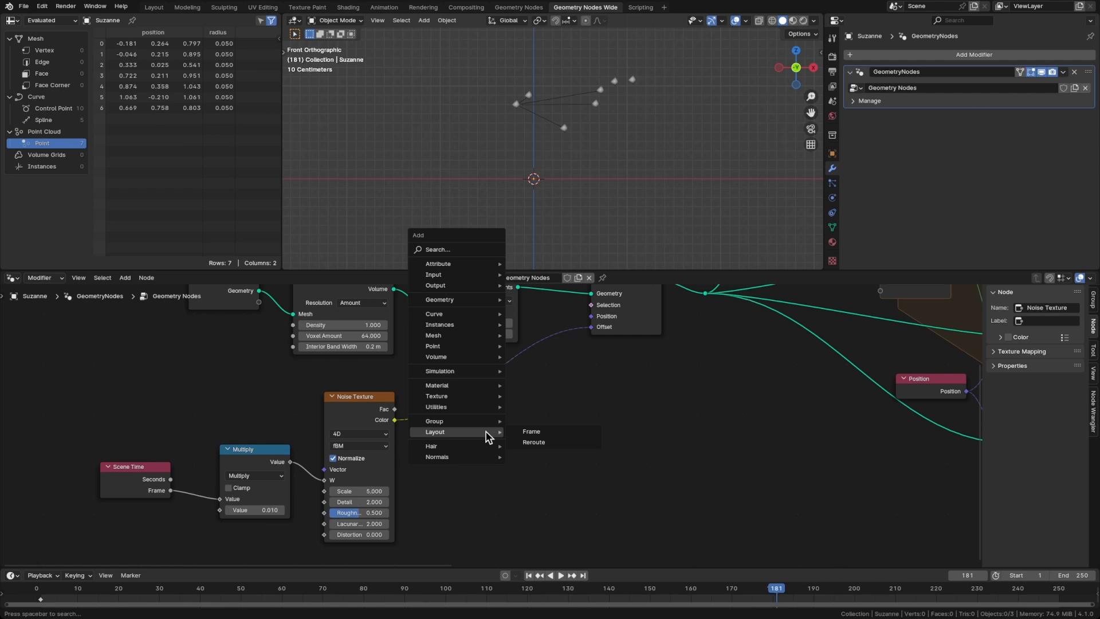
text(vector math)
key(Return)
click(484, 434)
click(479, 416)
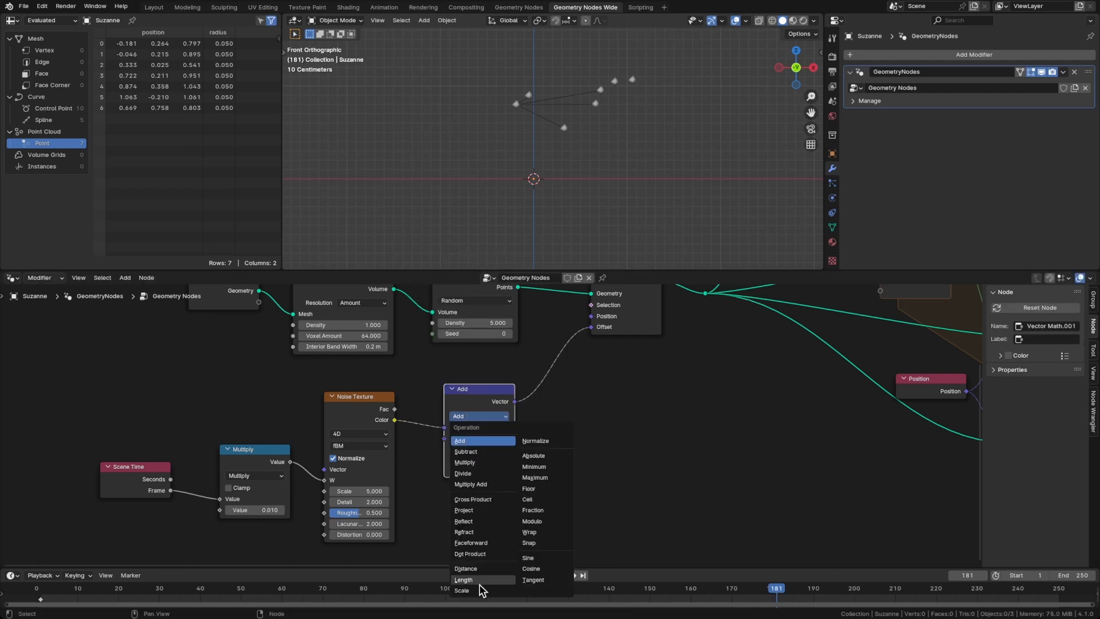
click(464, 590)
click(467, 439)
text(2)
key(Return)
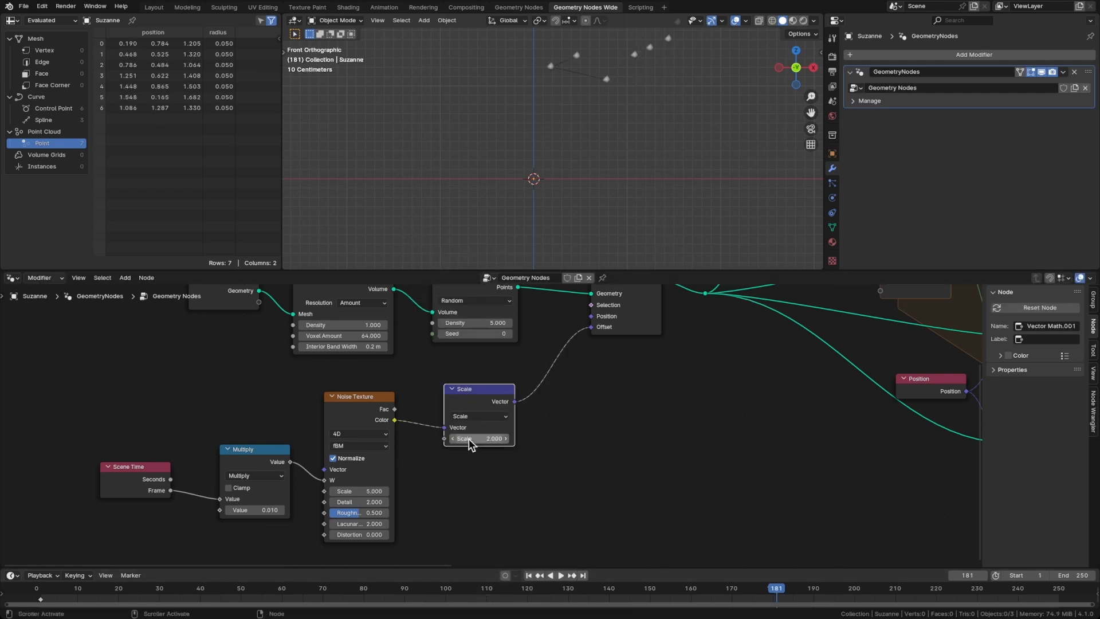
drag(479, 409, 460, 411)
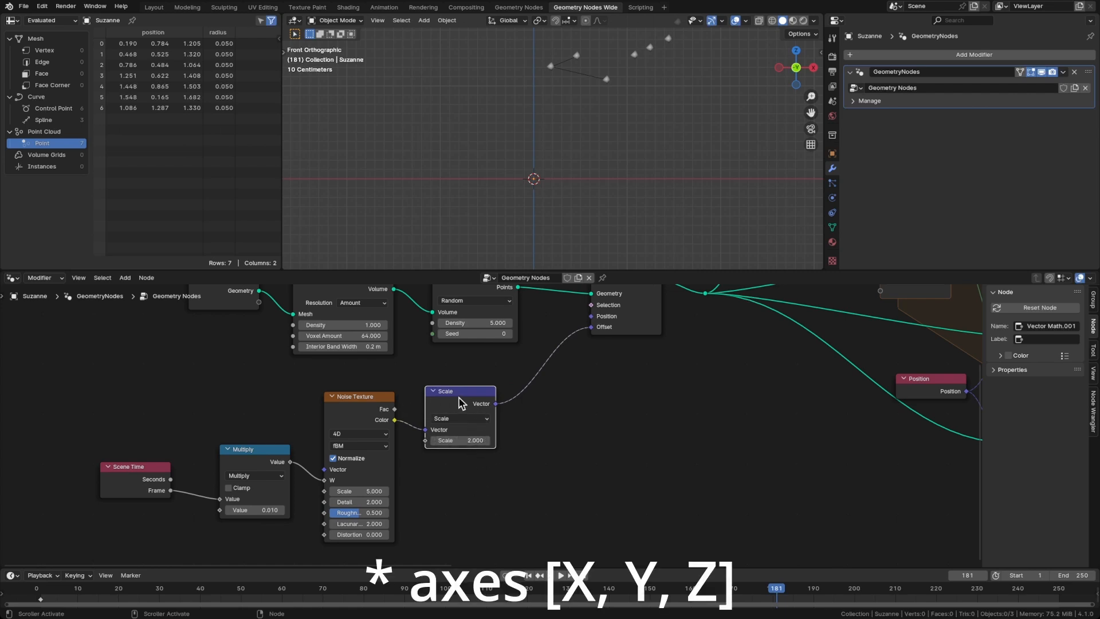
drag(459, 403, 459, 406)
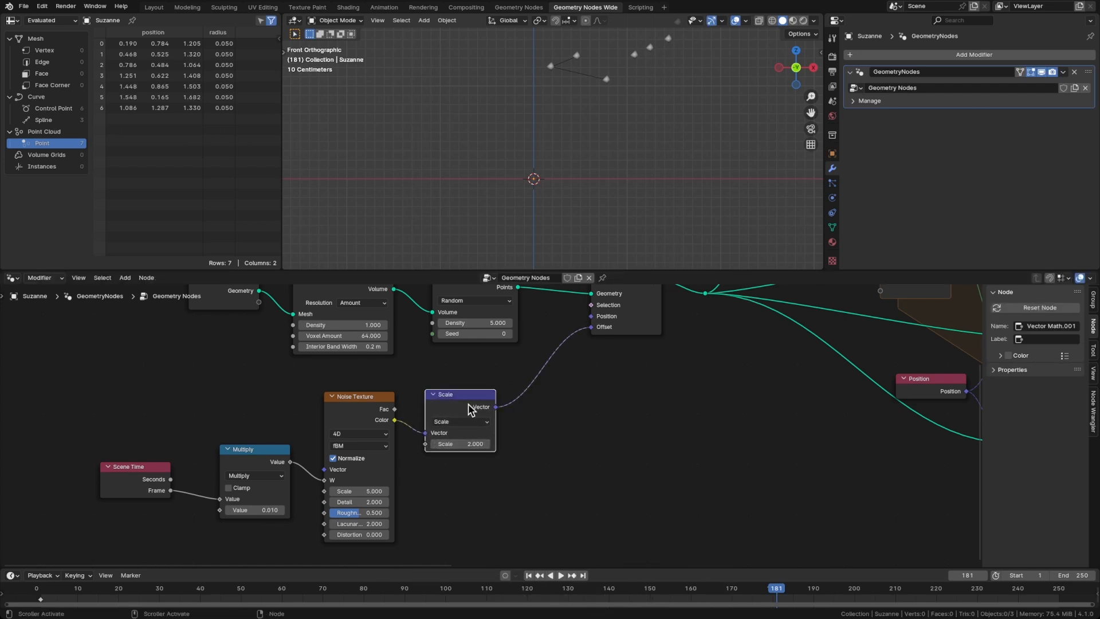
Duplicate the Scale node onto its outgoing link, switch the copy to Subtract and set all three vector values to 1.000
key(shift+d)
click(579, 399)
click(565, 411)
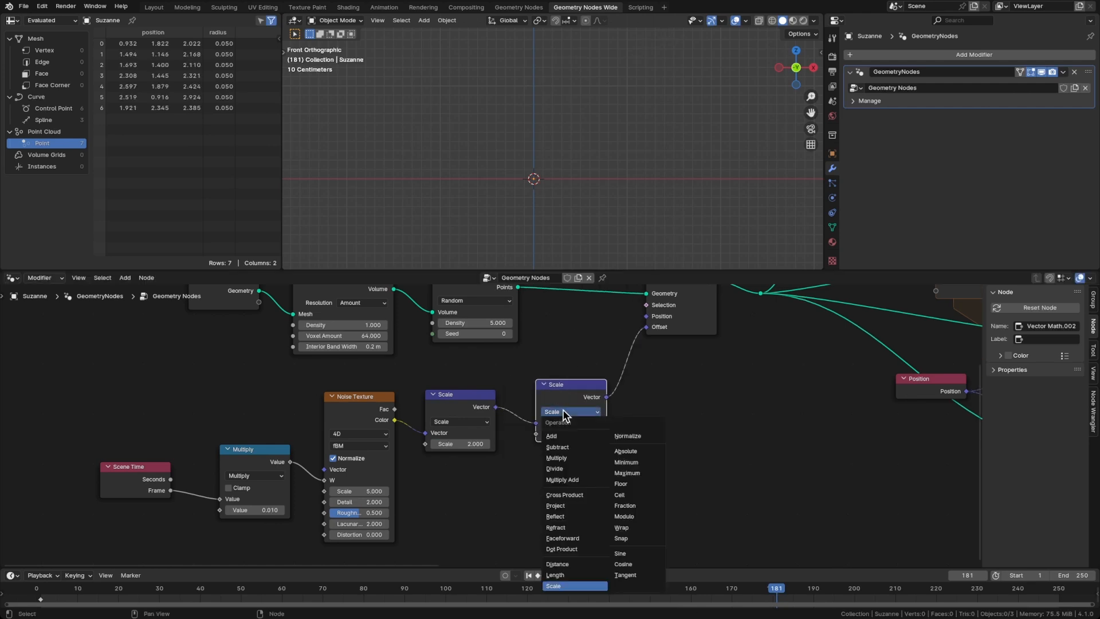
click(565, 448)
drag(567, 446, 567, 464)
text(1)
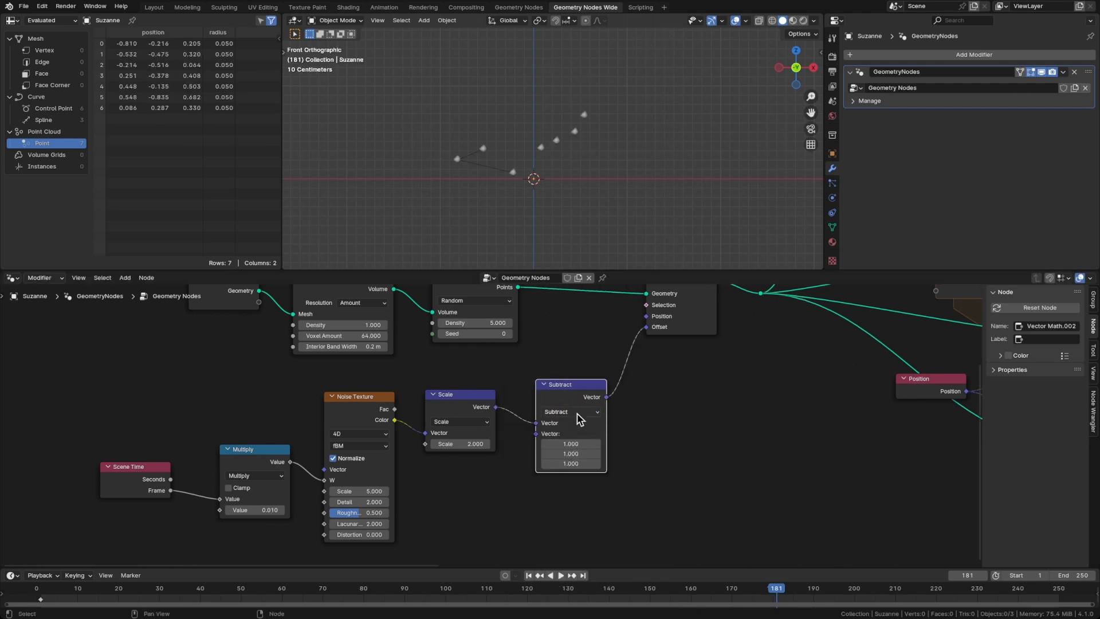
key(Return)
key(g)
click(554, 406)
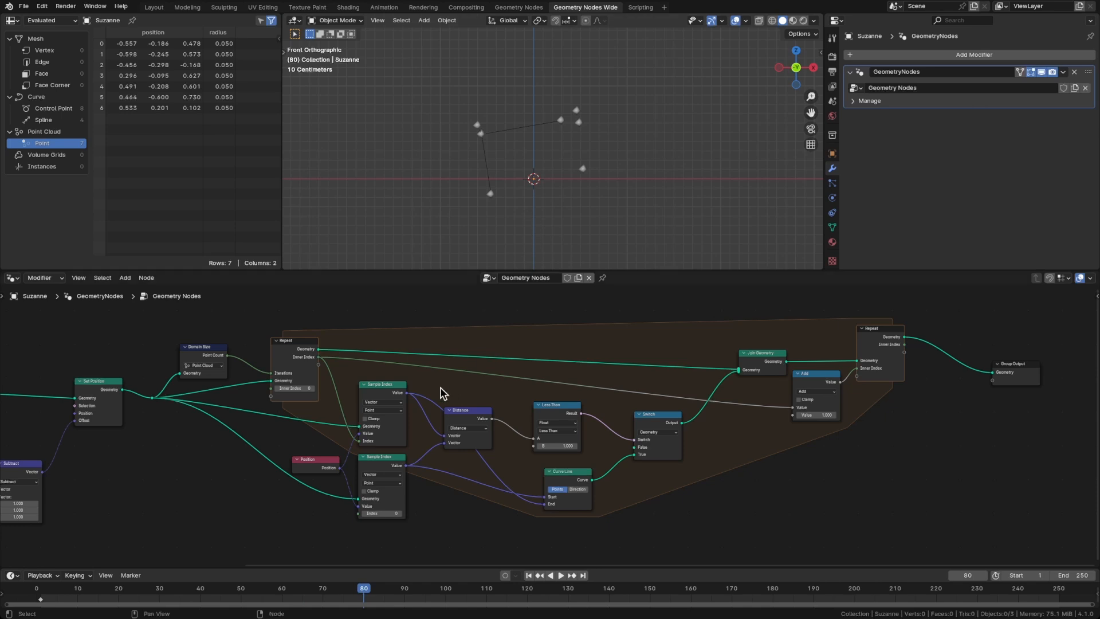
Save the file, group the repeat zone with all its inner nodes into a node group and return to the main tree
scroll(509, 422, down, 1)
scroll(505, 414, up, 1)
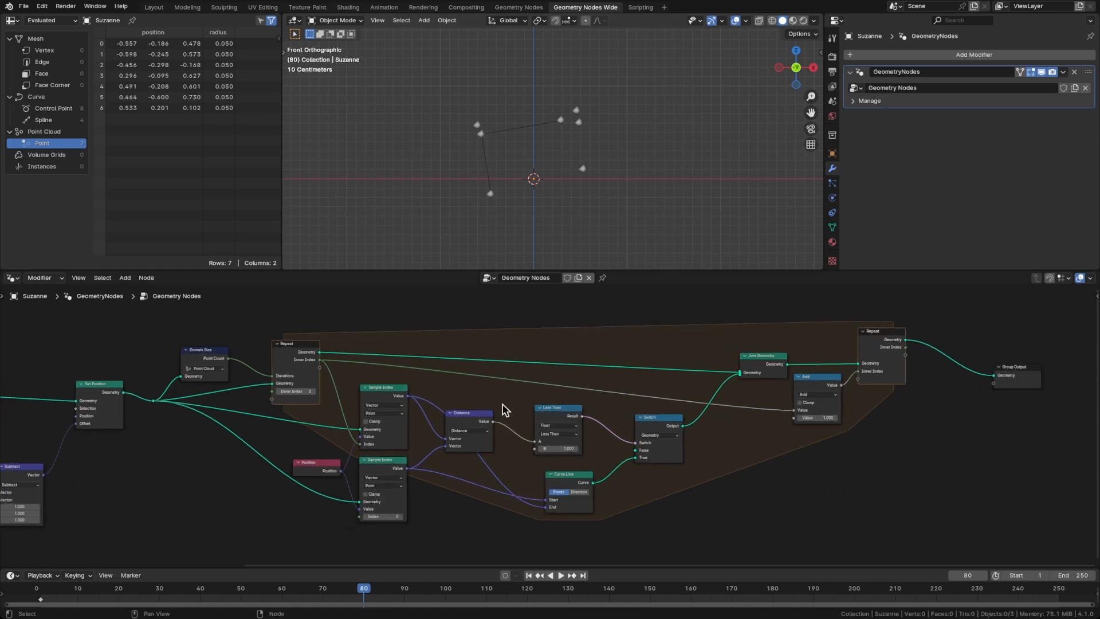
key(ctrl+s)
scroll(588, 413, down, 1)
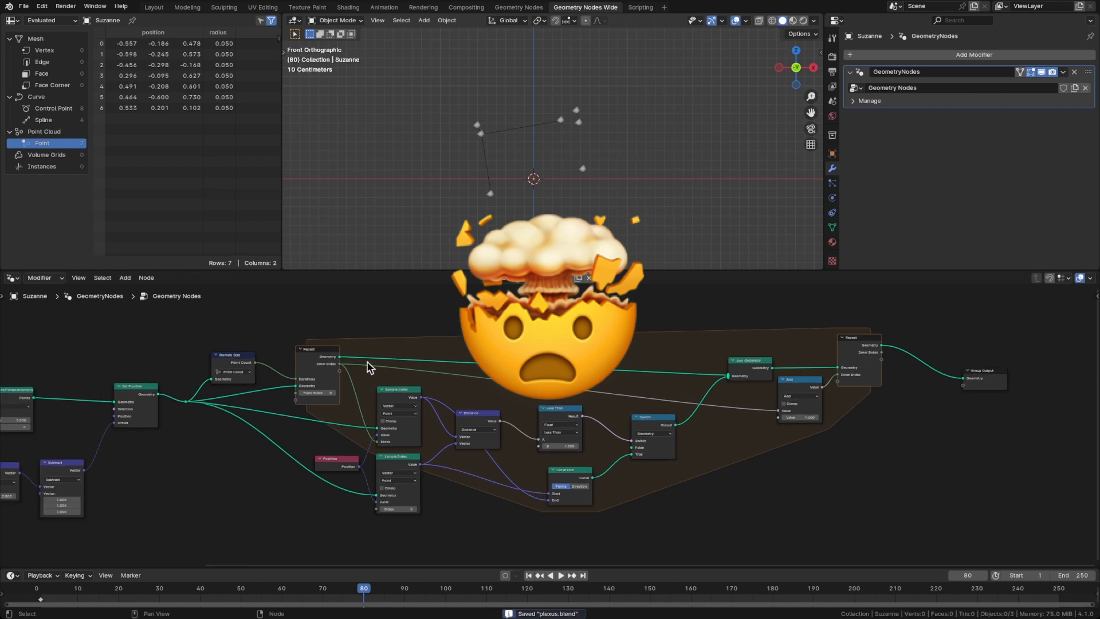
drag(278, 315, 882, 508)
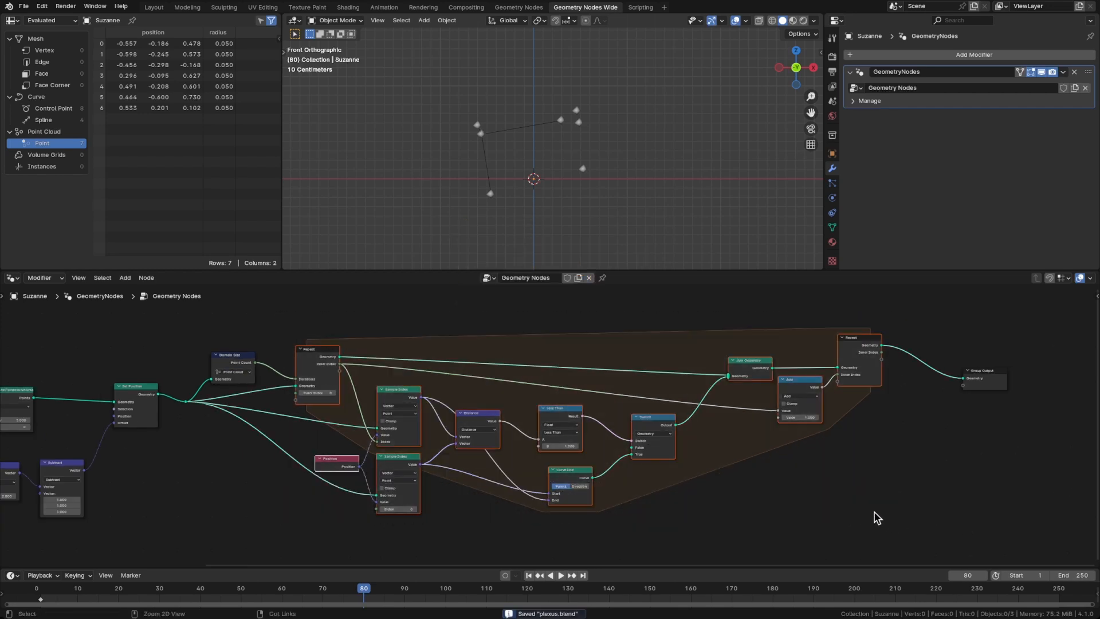
key(ctrl+g)
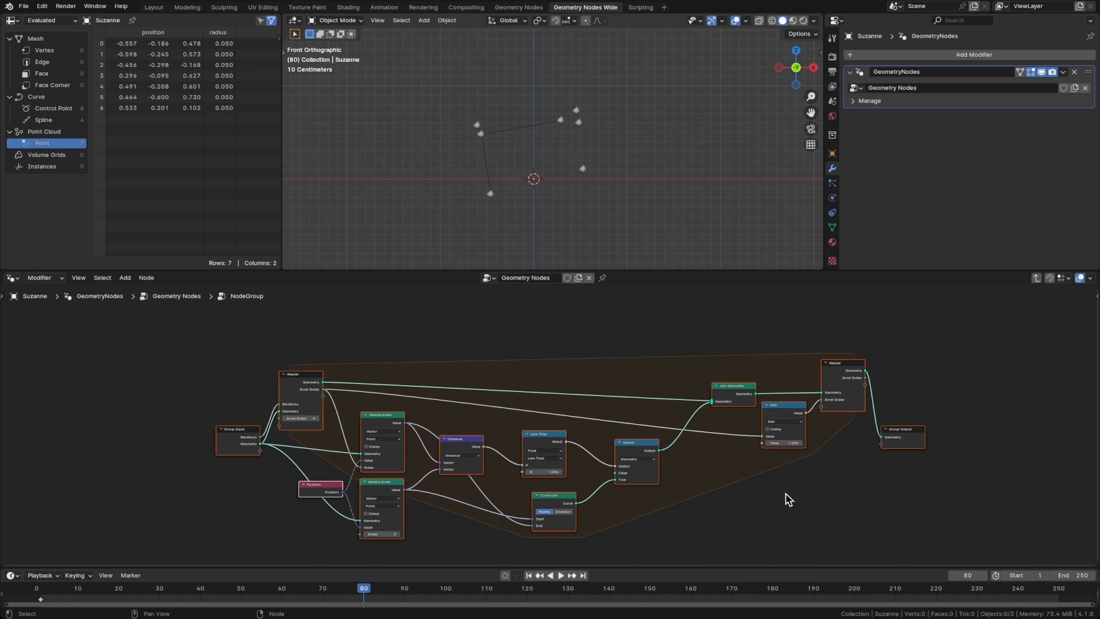
middle_drag(785, 492, 798, 473)
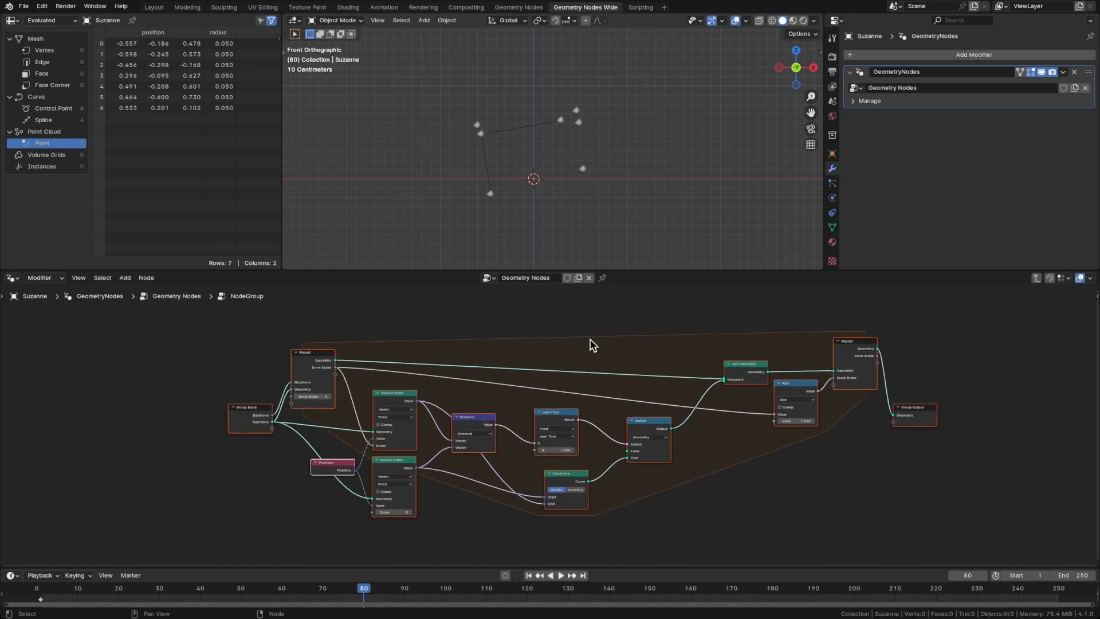
key(Tab)
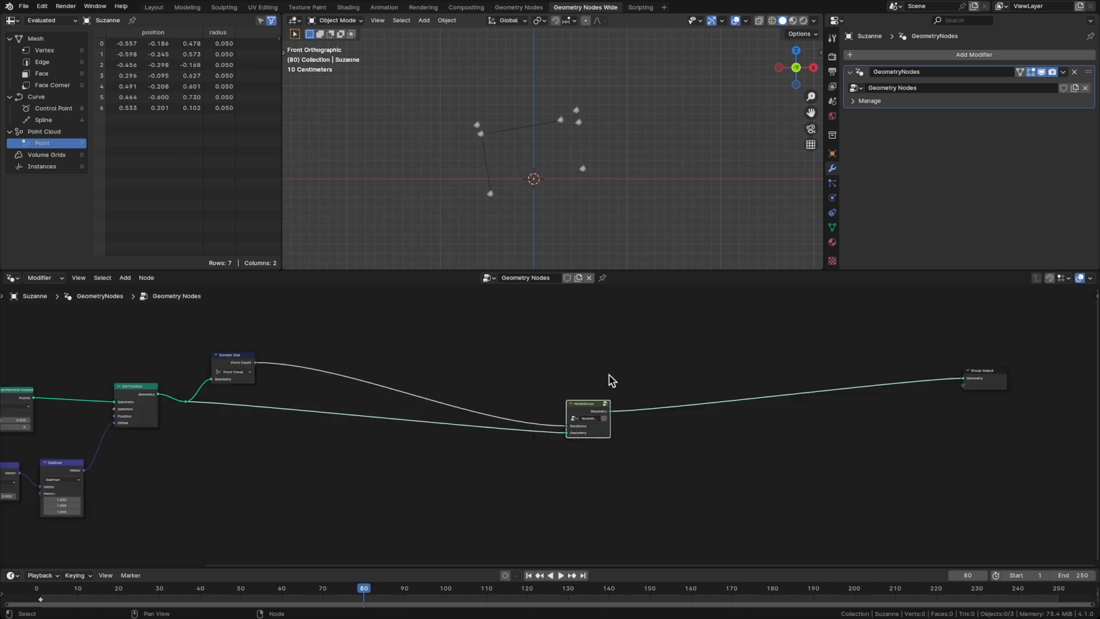
Move the node group and Group Output closer to the Domain Size node
scroll(590, 405, up, 4)
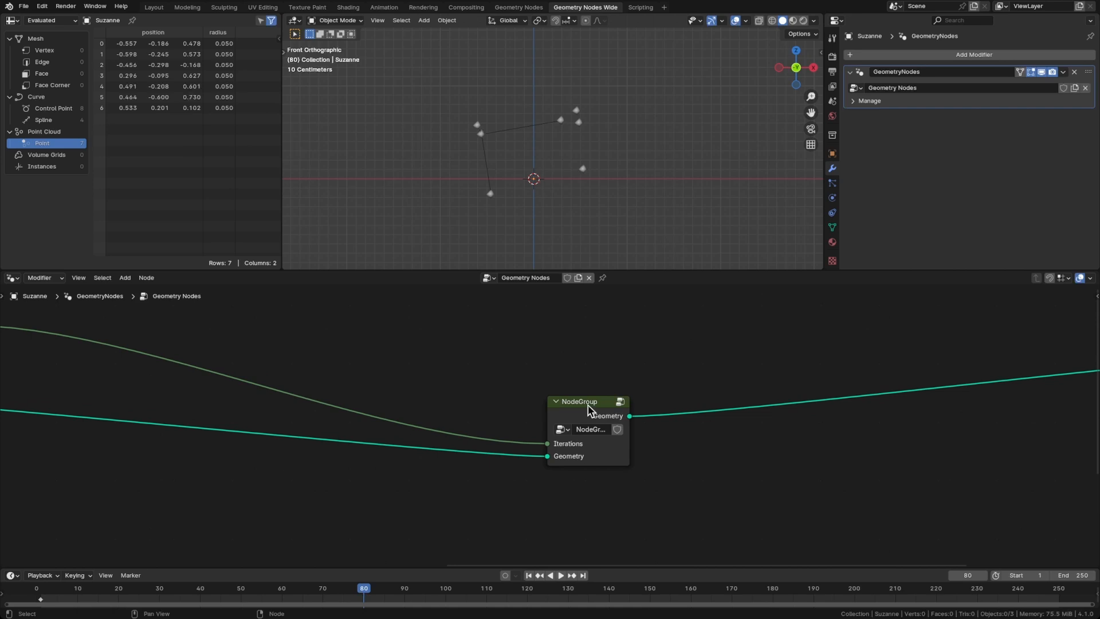
scroll(590, 408, down, 4)
drag(582, 405, 358, 377)
drag(1060, 375, 552, 384)
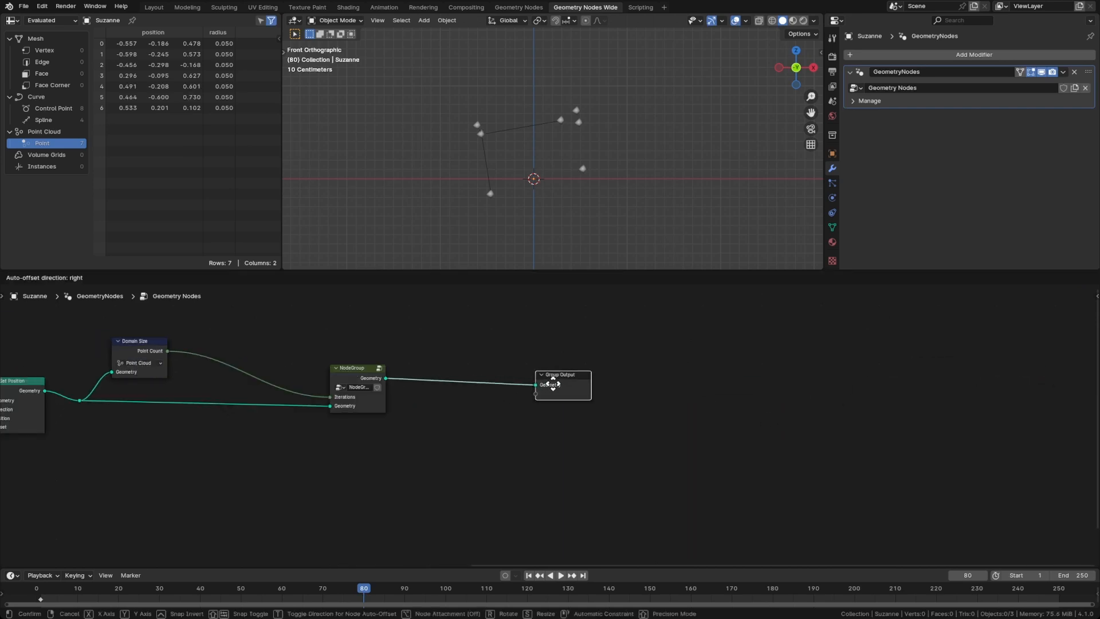
click(553, 384)
middle_drag(448, 417, 644, 431)
scroll(531, 367, up, 1)
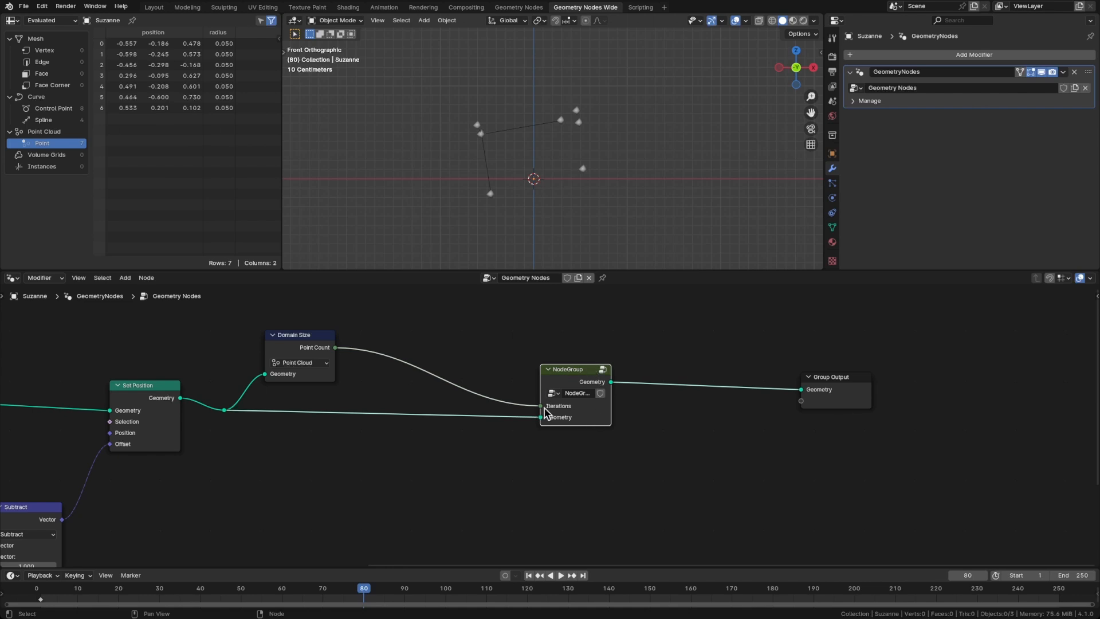
Shift Group Output and the node group farther along the tree to open space on both sides of the group
scroll(610, 440, down, 3)
drag(744, 403, 825, 399)
drag(589, 410, 621, 396)
click(621, 396)
scroll(562, 418, up, 2)
middle_drag(561, 417, 508, 430)
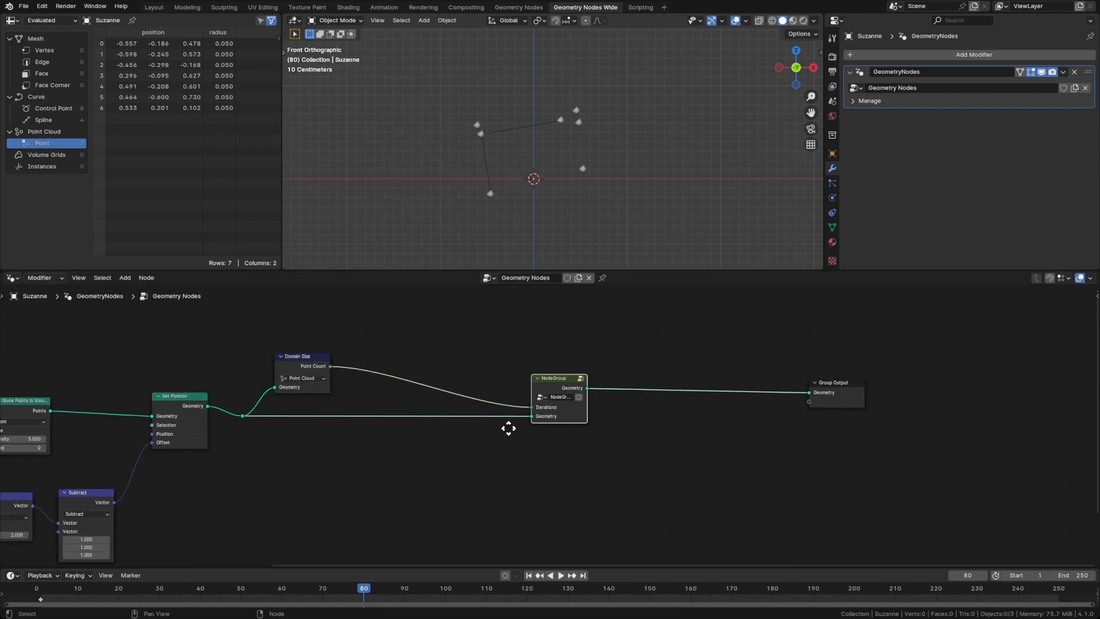
Add a Repeat Zone and place it above the node group in the main tree
click(516, 452)
key(shift+a)
text(repeat)
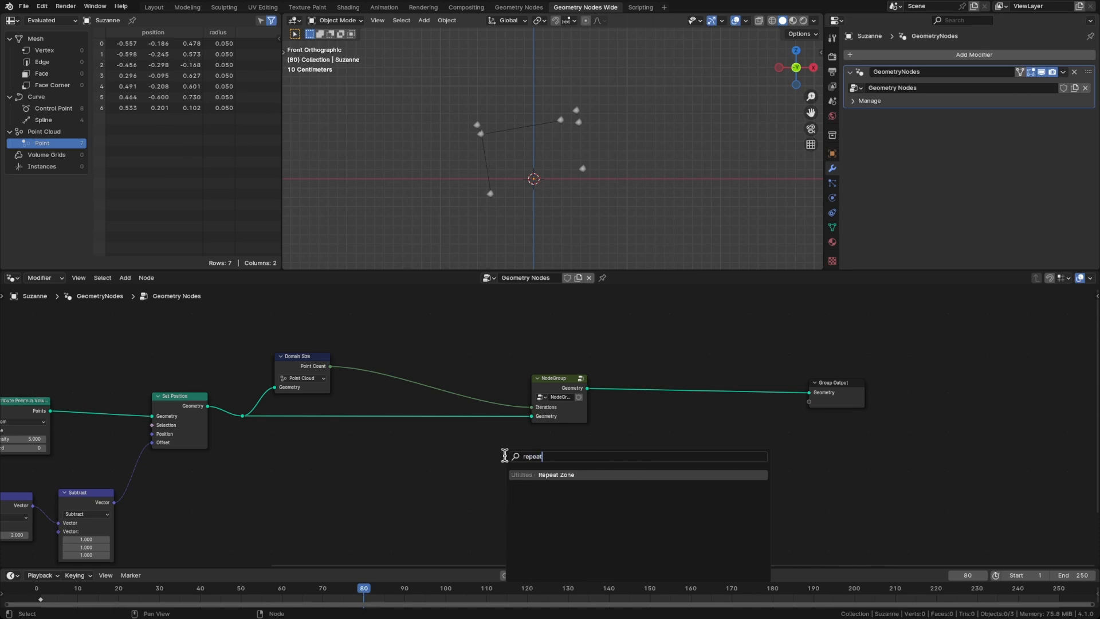
key(Return)
click(509, 308)
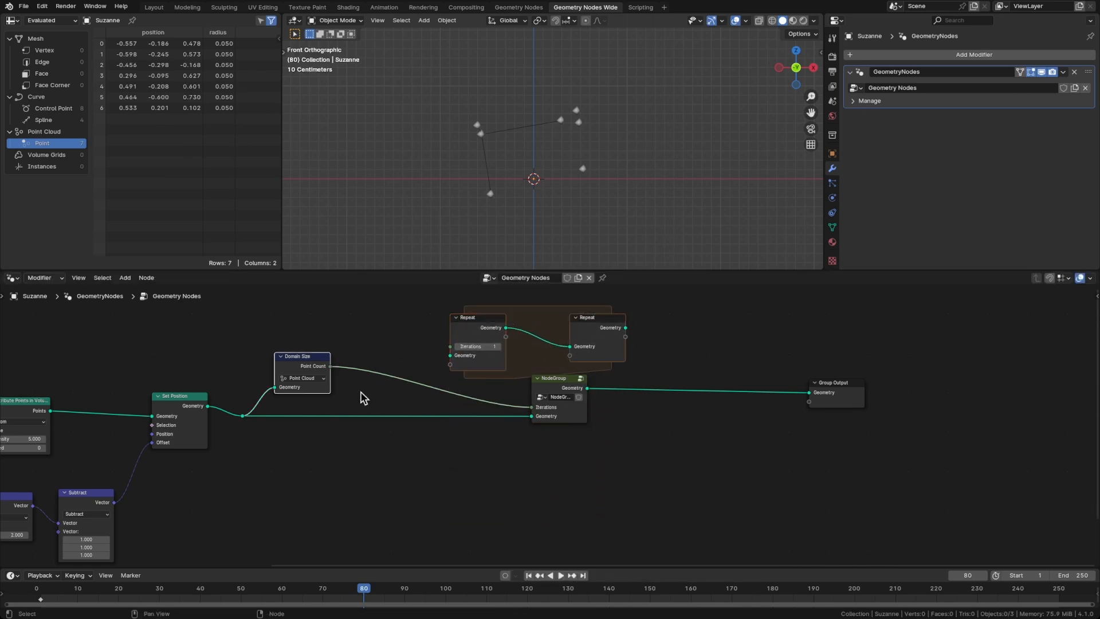
Wire the new zone's Iterations to Point Count, its input geometry to the Set Position points and its output geometry to Group Output
drag(330, 367, 450, 346)
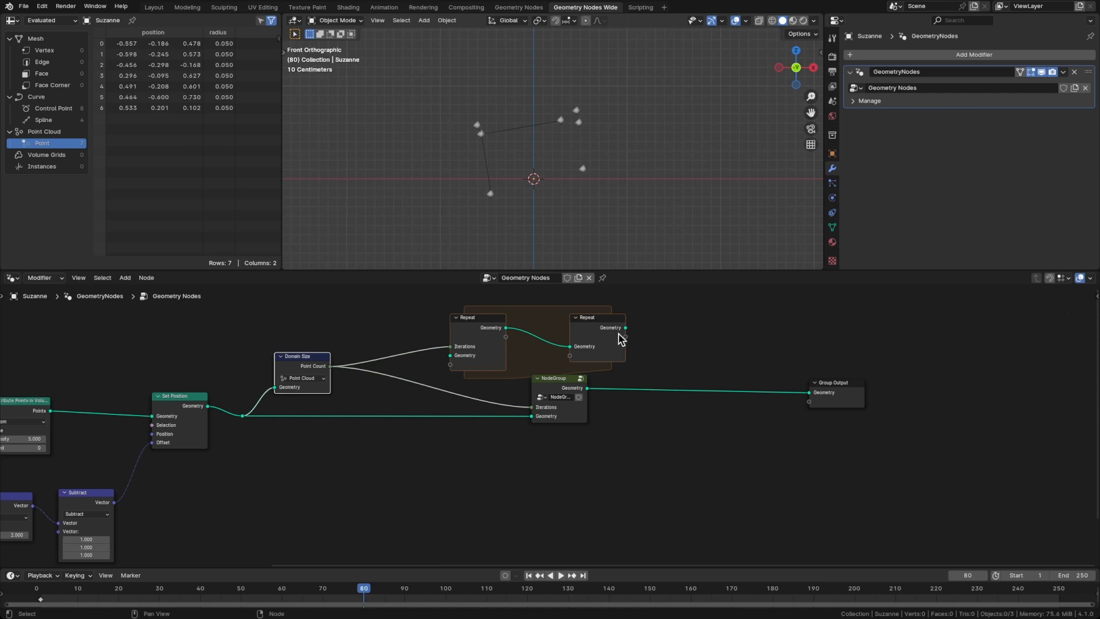
drag(625, 328, 809, 393)
drag(242, 415, 450, 351)
Widen the Repeat Zone and route its geometry through the node group to the zone's output node
drag(685, 352, 716, 348)
drag(470, 328, 531, 416)
drag(585, 388, 689, 347)
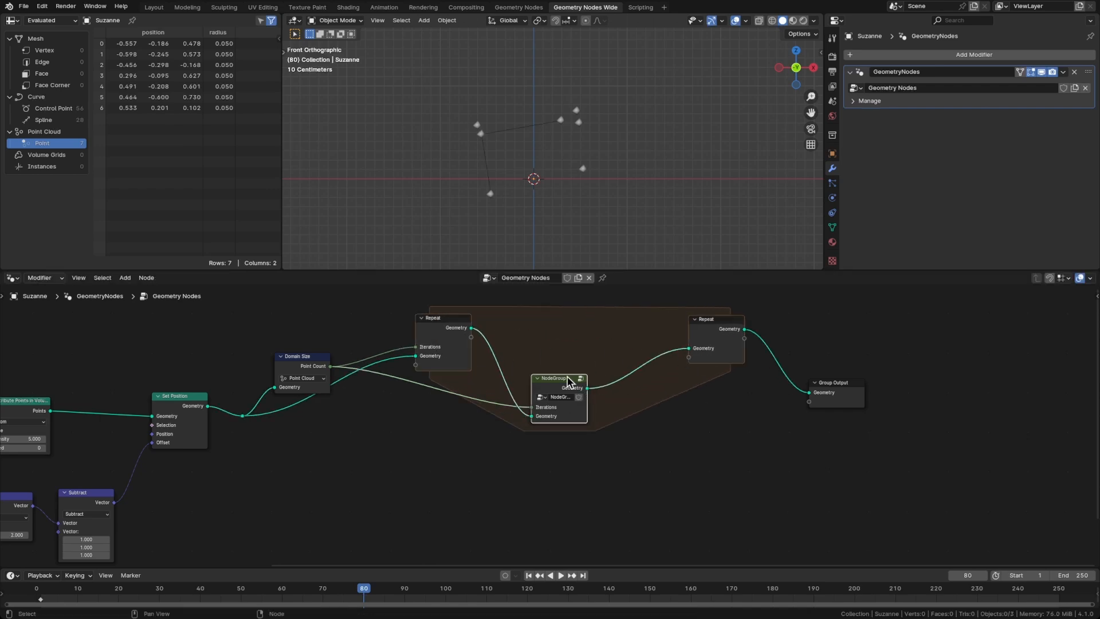
Rearrange the zone by spreading its two Repeat nodes outward and positioning the node group between them
drag(562, 378, 585, 329)
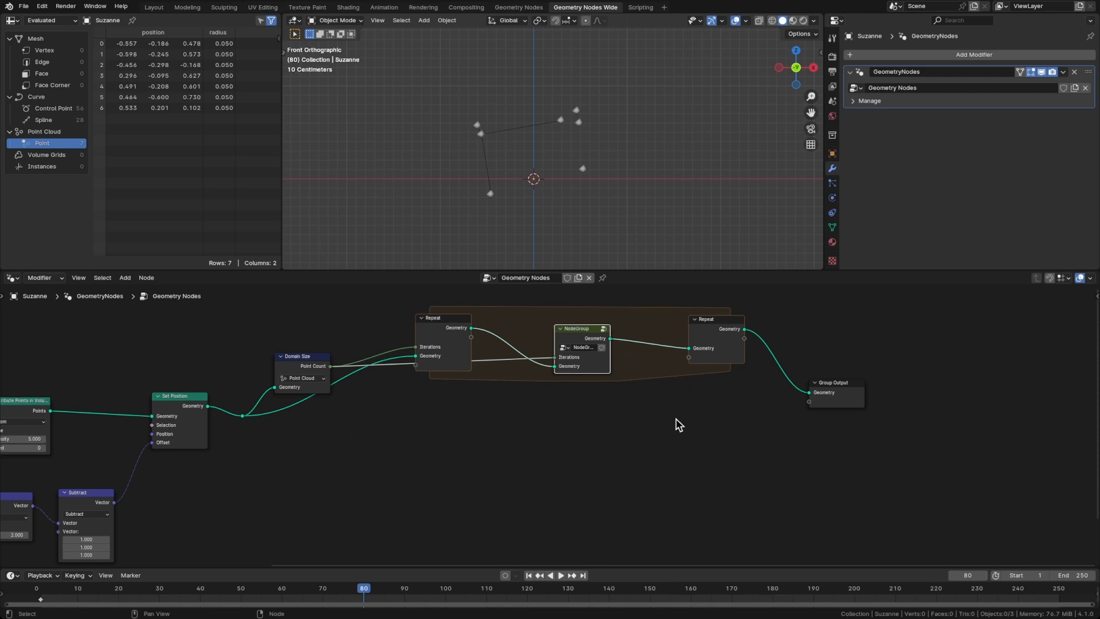
middle_drag(679, 425, 675, 462)
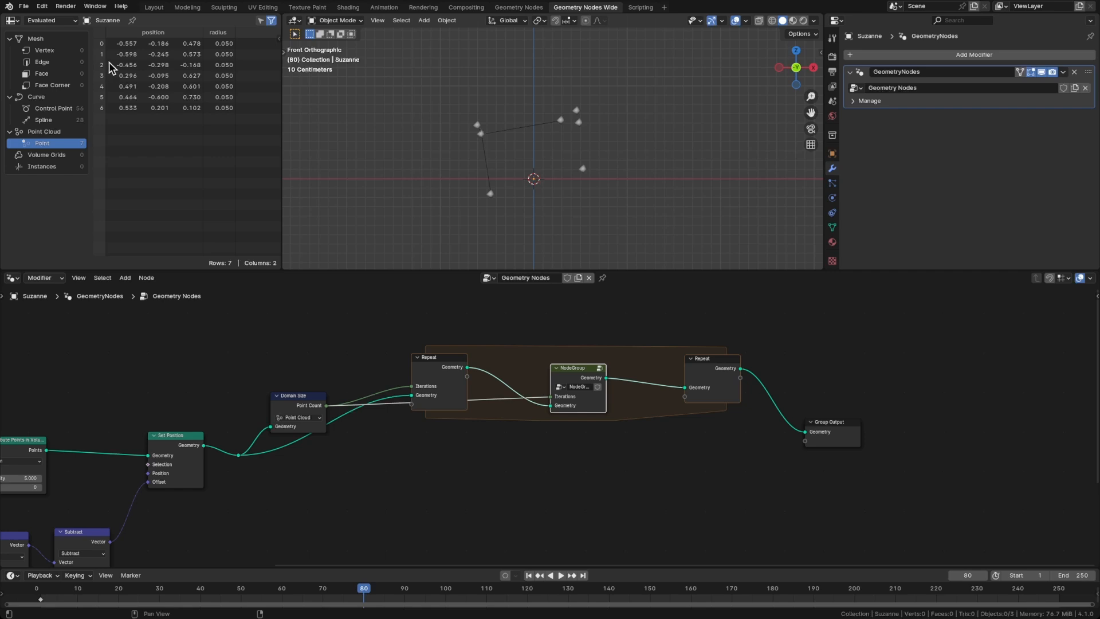
drag(463, 371, 456, 348)
drag(691, 376, 710, 355)
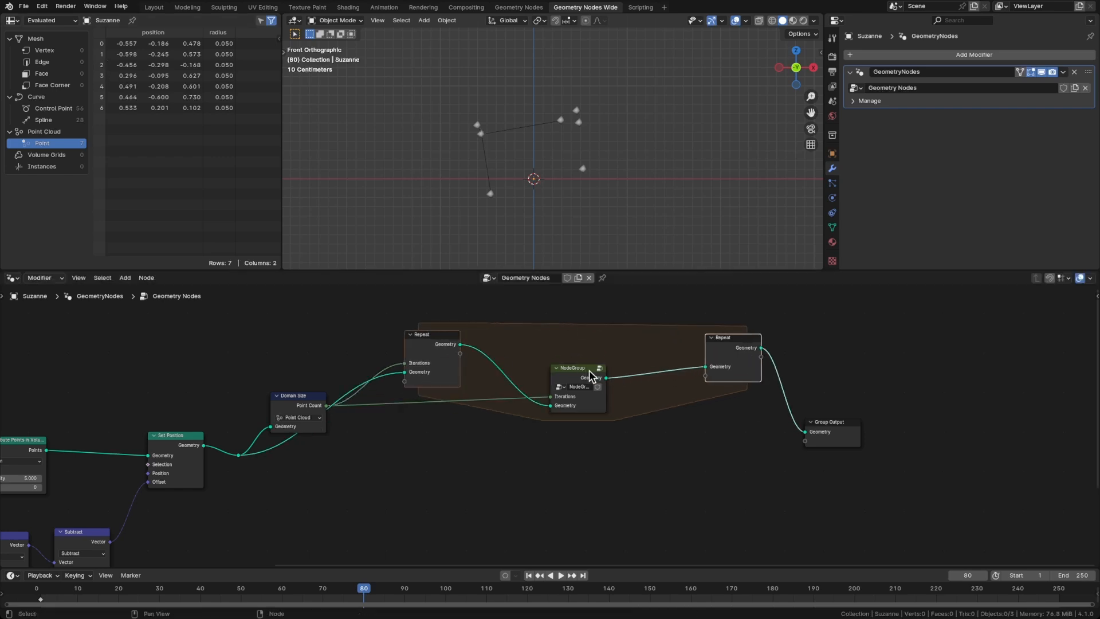
drag(579, 368, 579, 362)
Add a repeat item named Outer Index to the outer zone and set its socket type to Integer
click(449, 362)
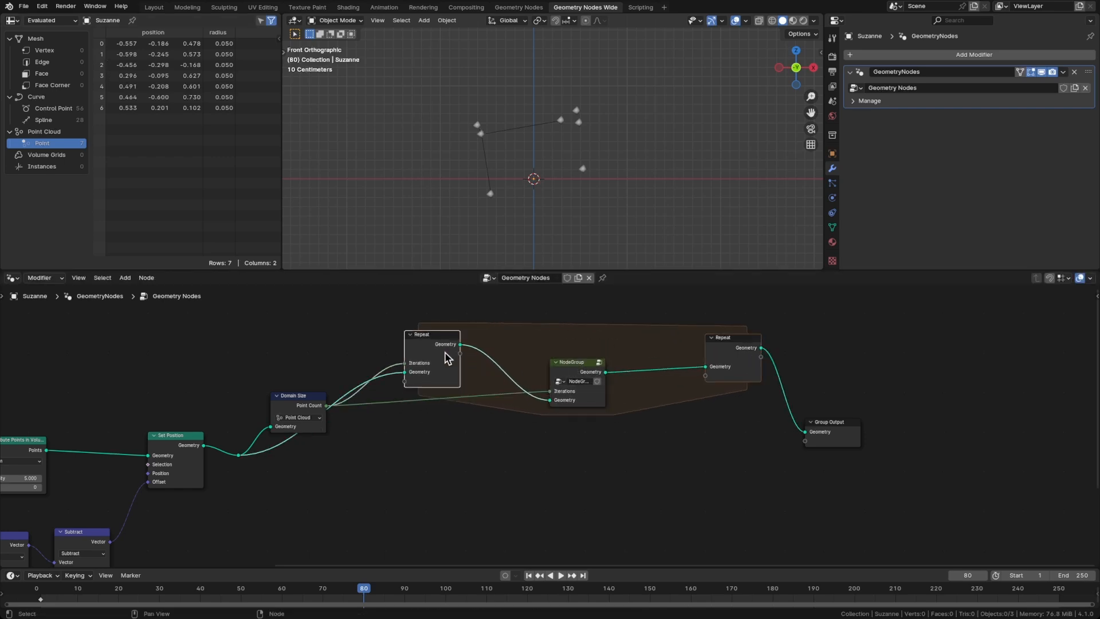
key(n)
click(1075, 385)
double_click(1031, 399)
text(Out)
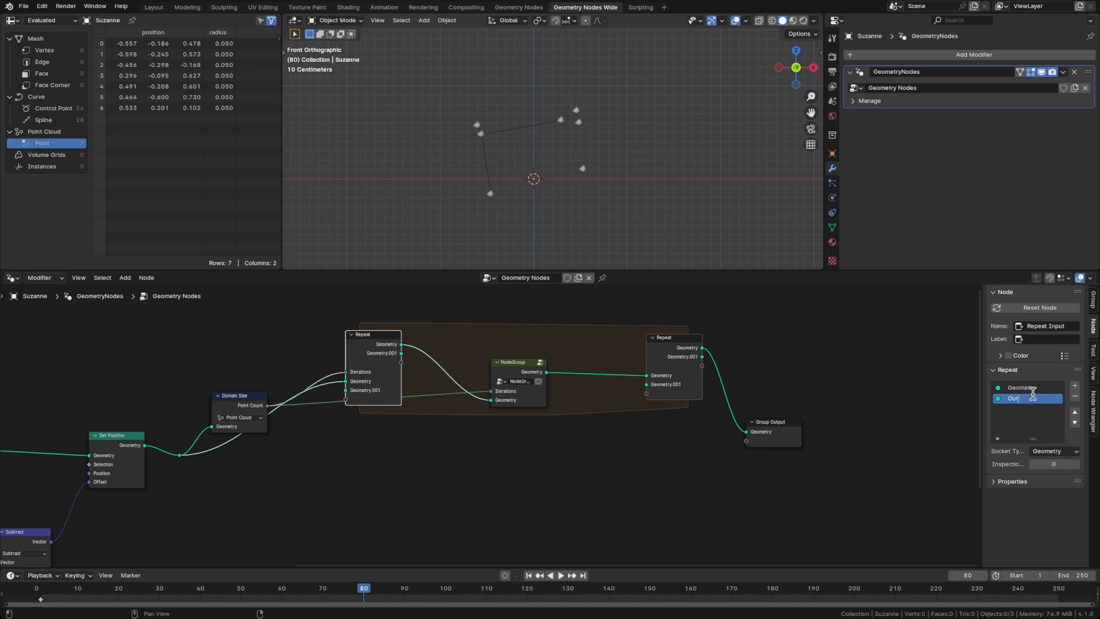
text(er Index)
key(Return)
click(1048, 450)
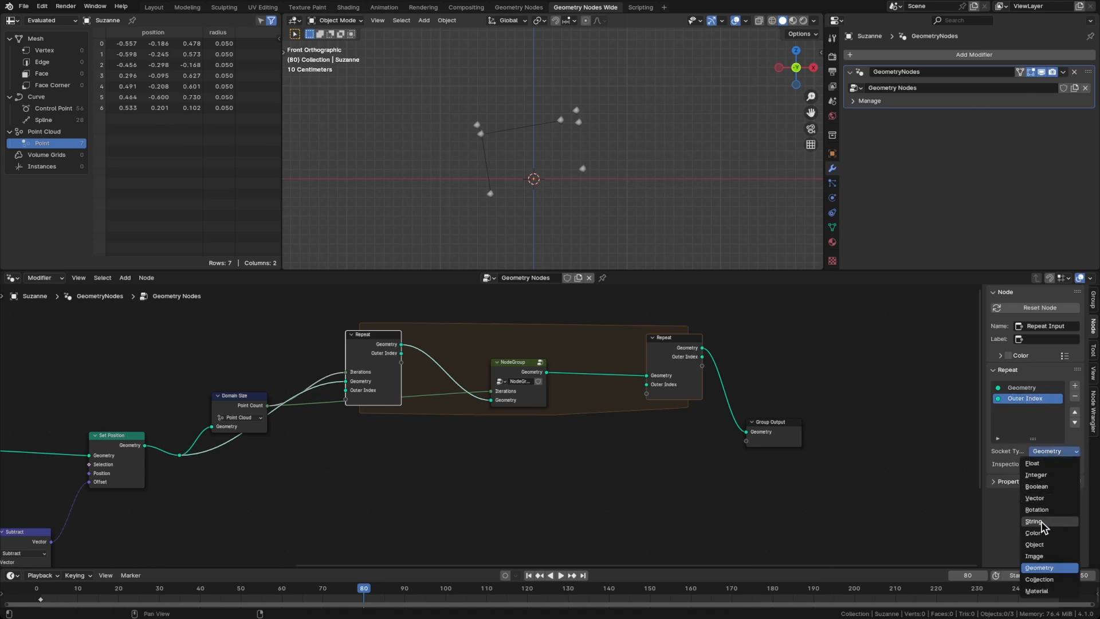
click(1043, 480)
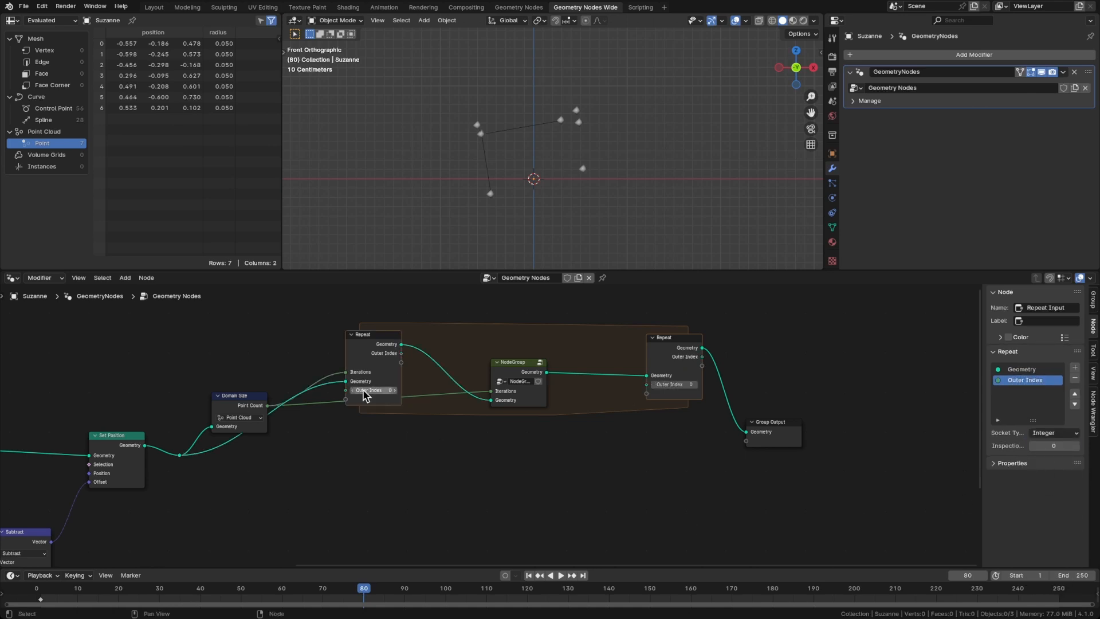
Carry Outer Index through to the zone's output and insert an Add math node on that link
drag(595, 388, 696, 352)
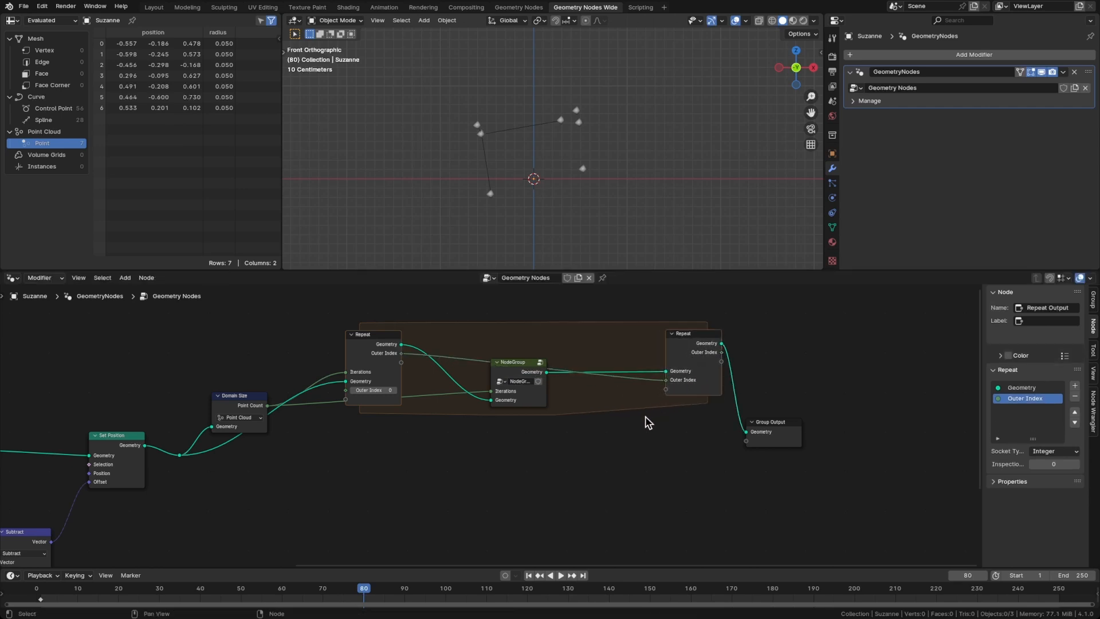
key(shift+a)
text(add)
key(Return)
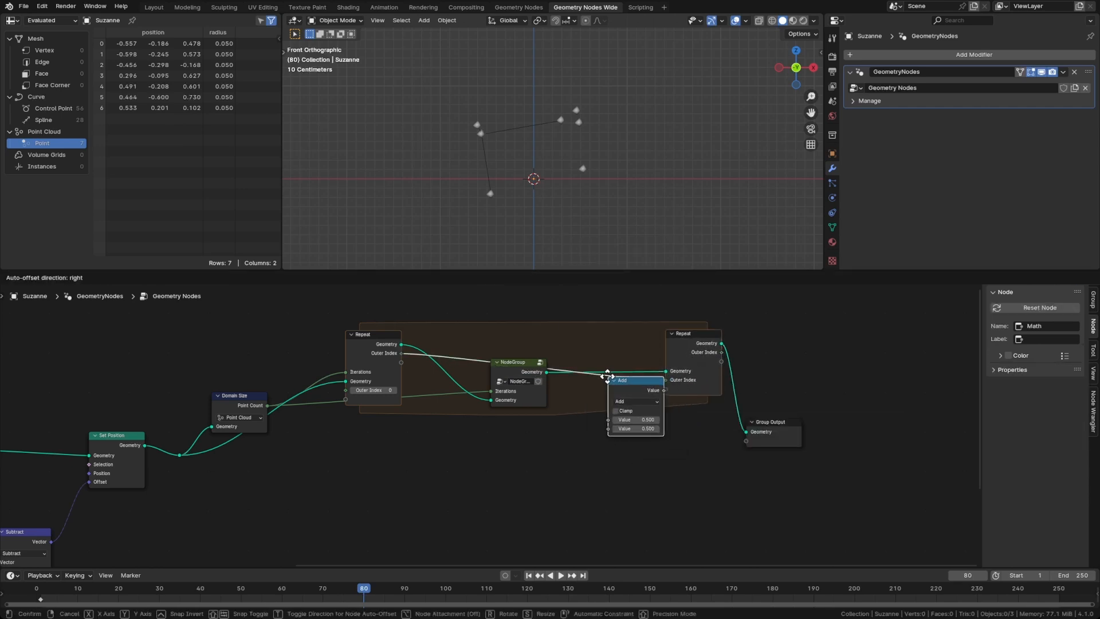
click(577, 377)
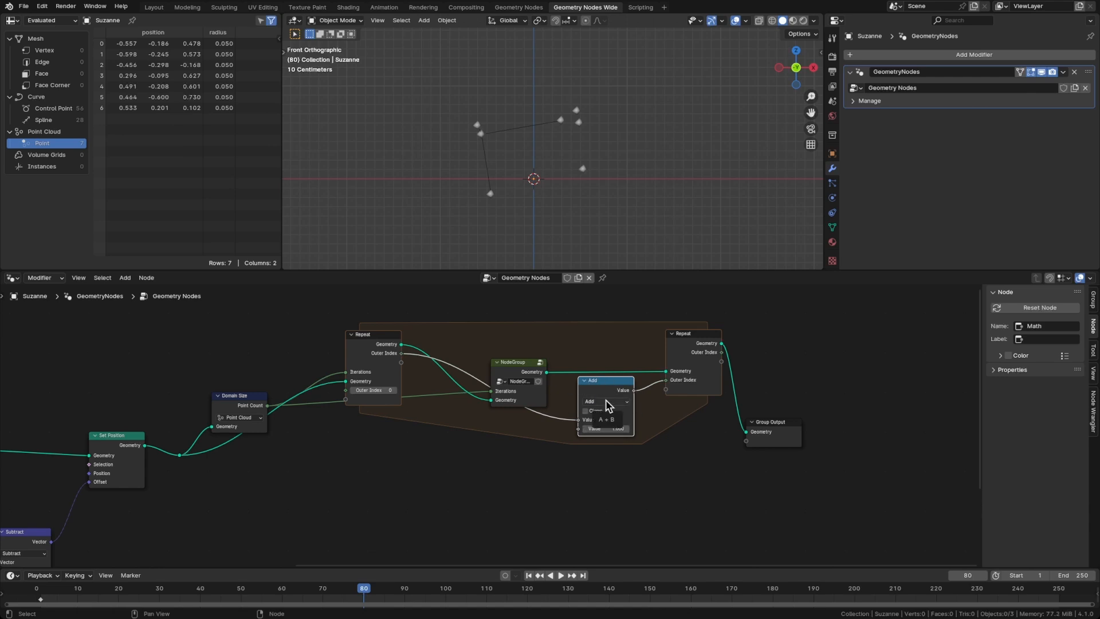
Collapse the Add node, label it "Outer Index += 1" and move it closer to the zone's output node
key(h)
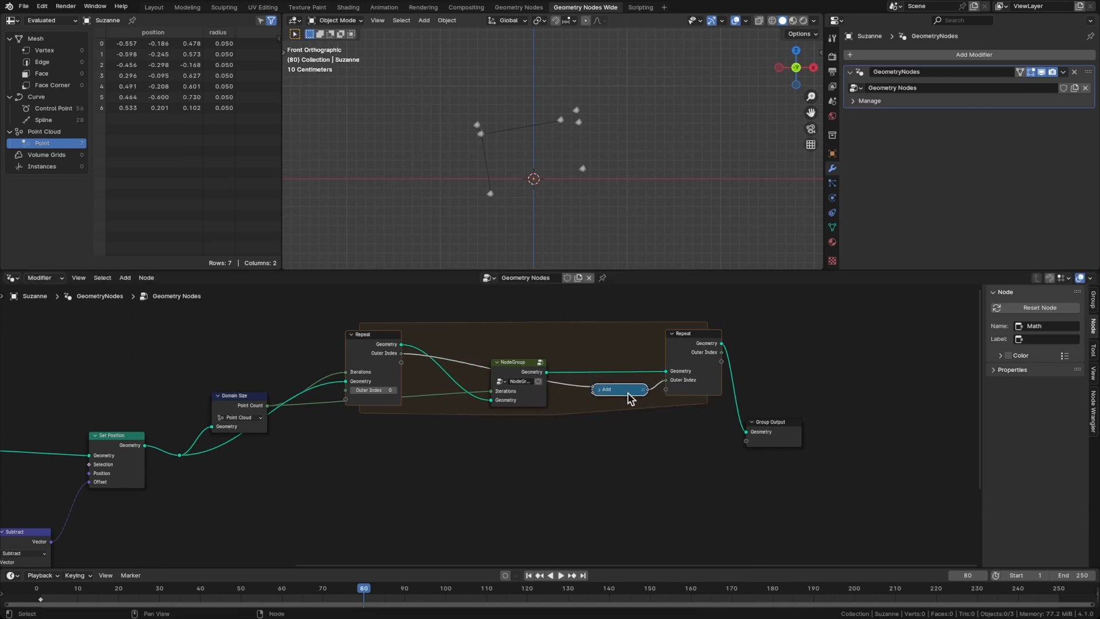
key(F2)
text(Out)
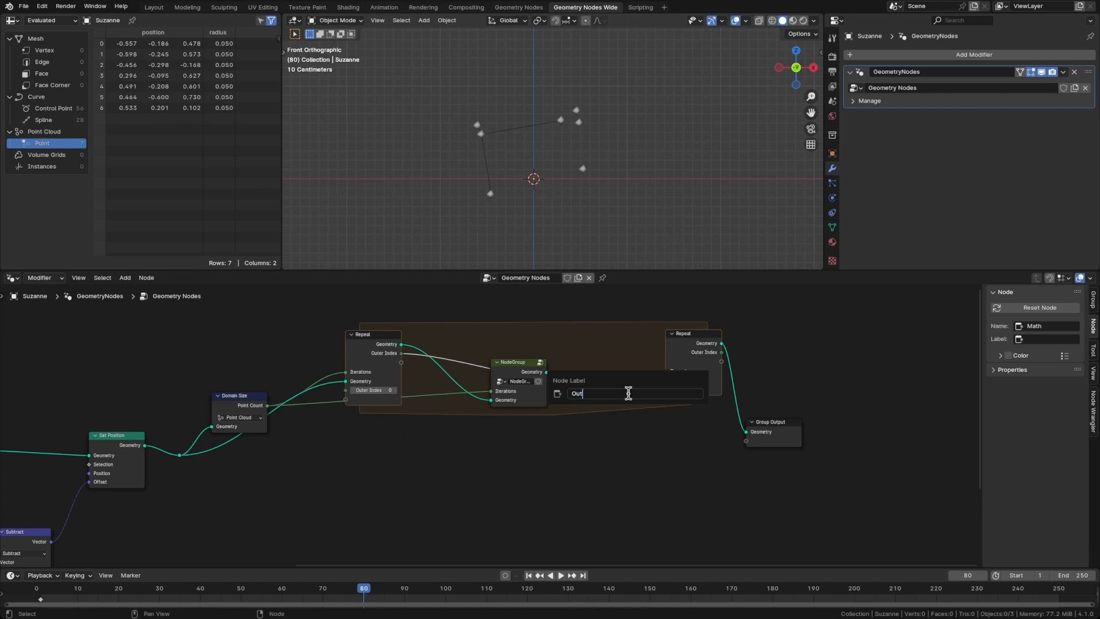
text(er Index += 1)
key(Return)
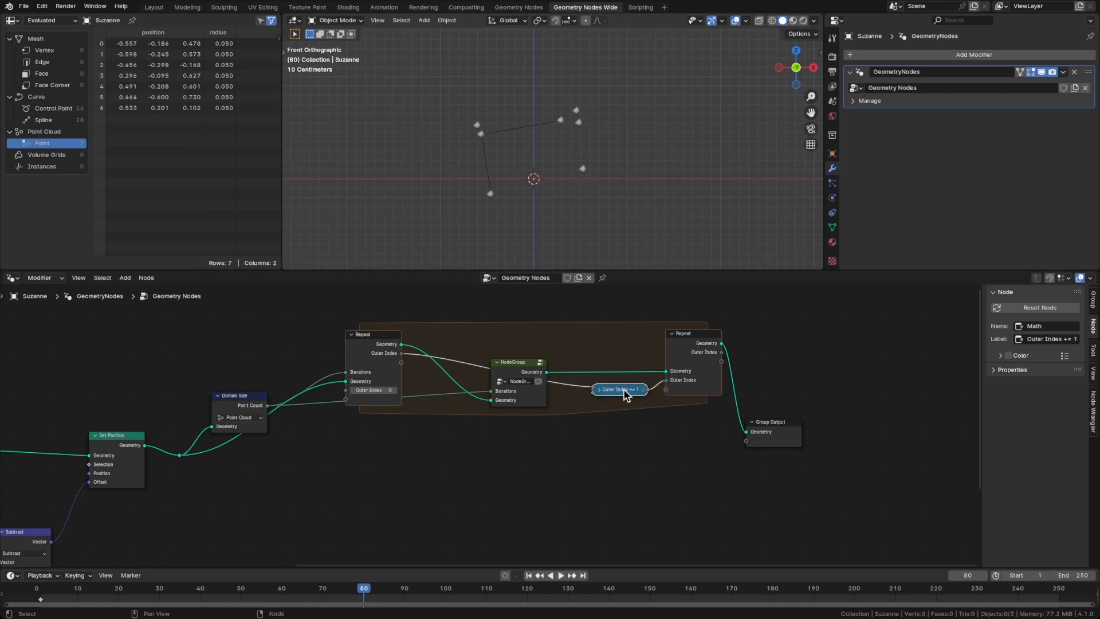
drag(623, 388, 633, 385)
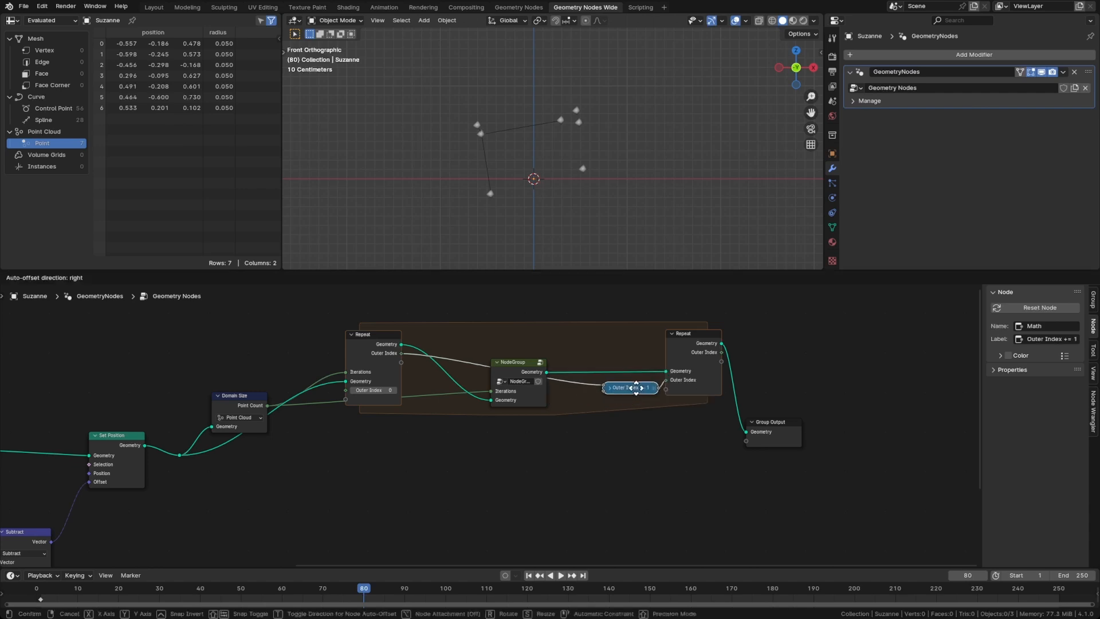
Expose the second Sample Index node's Index as a group input and feed it from the outer zone's Outer Index
click(508, 366)
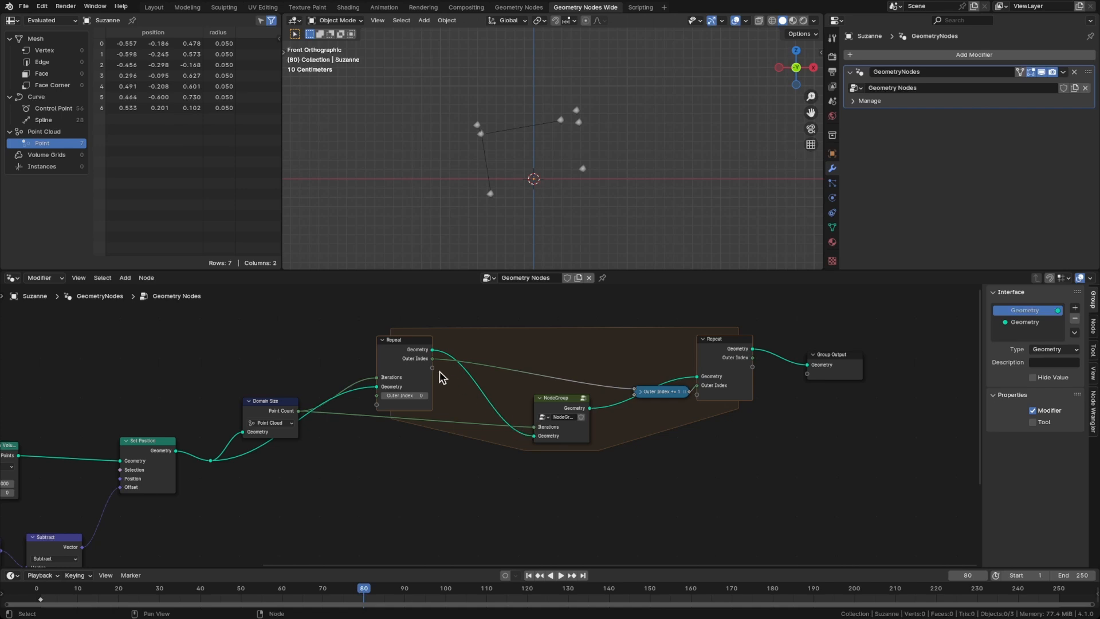
key(Tab)
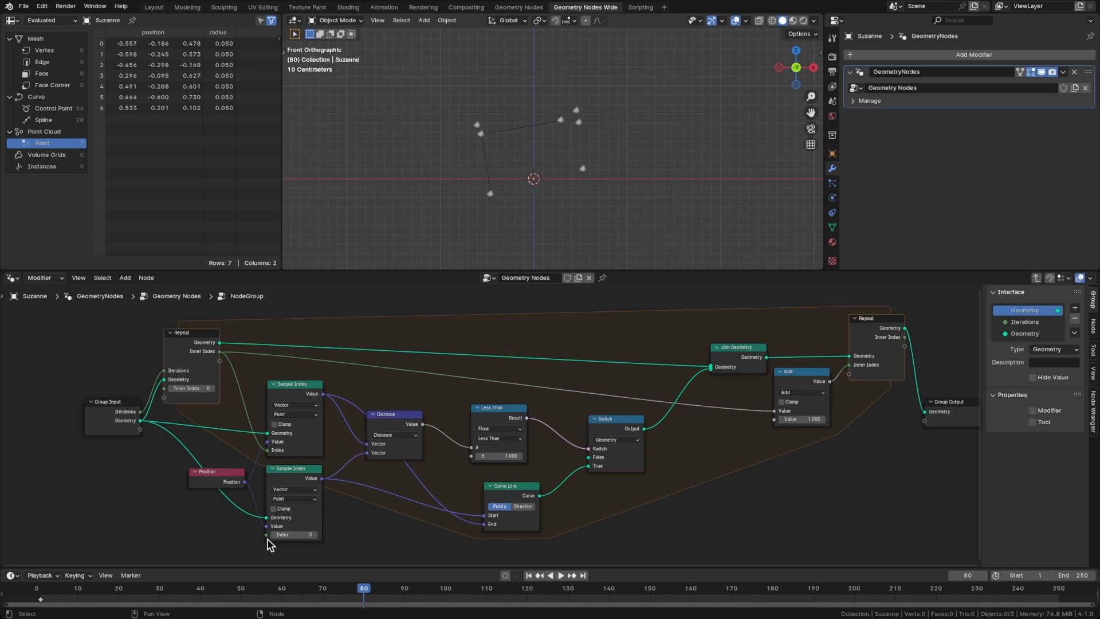
drag(267, 534, 144, 437)
click(122, 434)
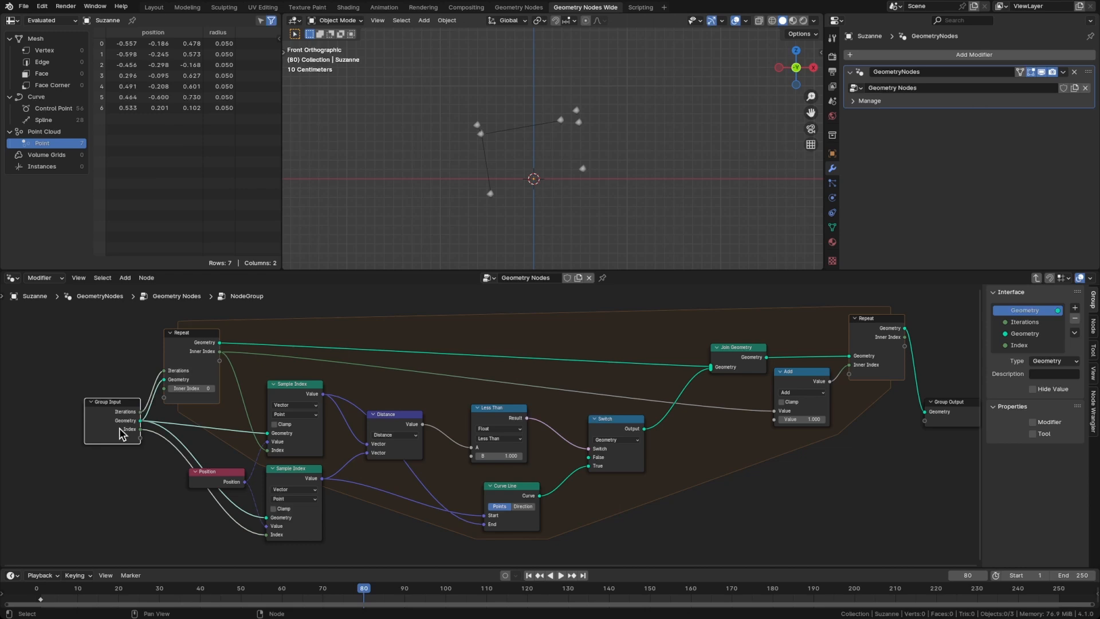
key(Tab)
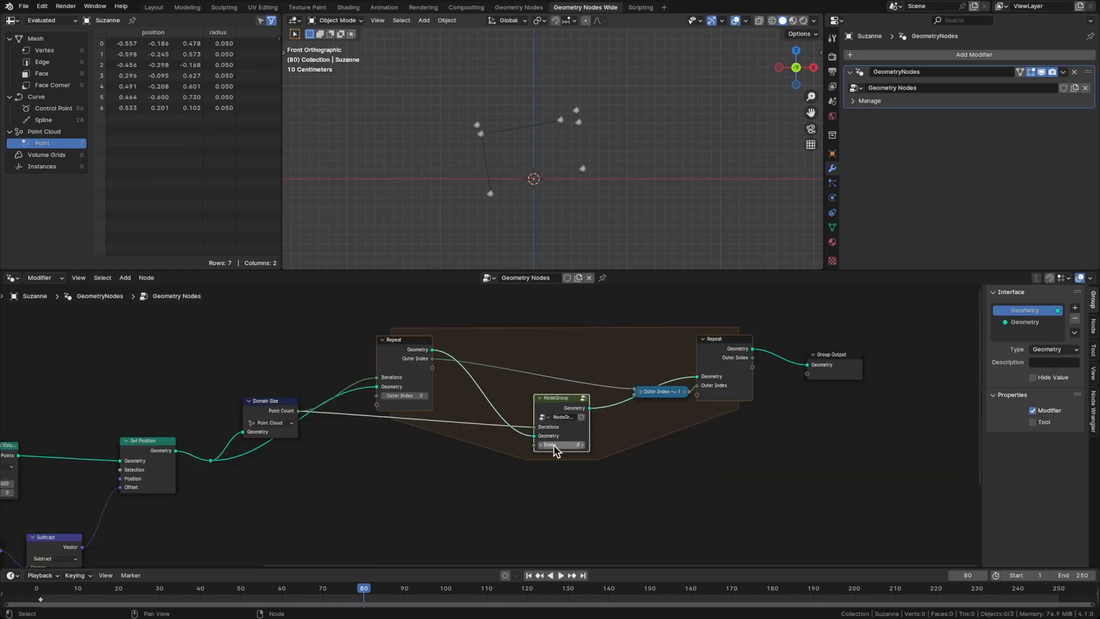
drag(432, 358, 552, 410)
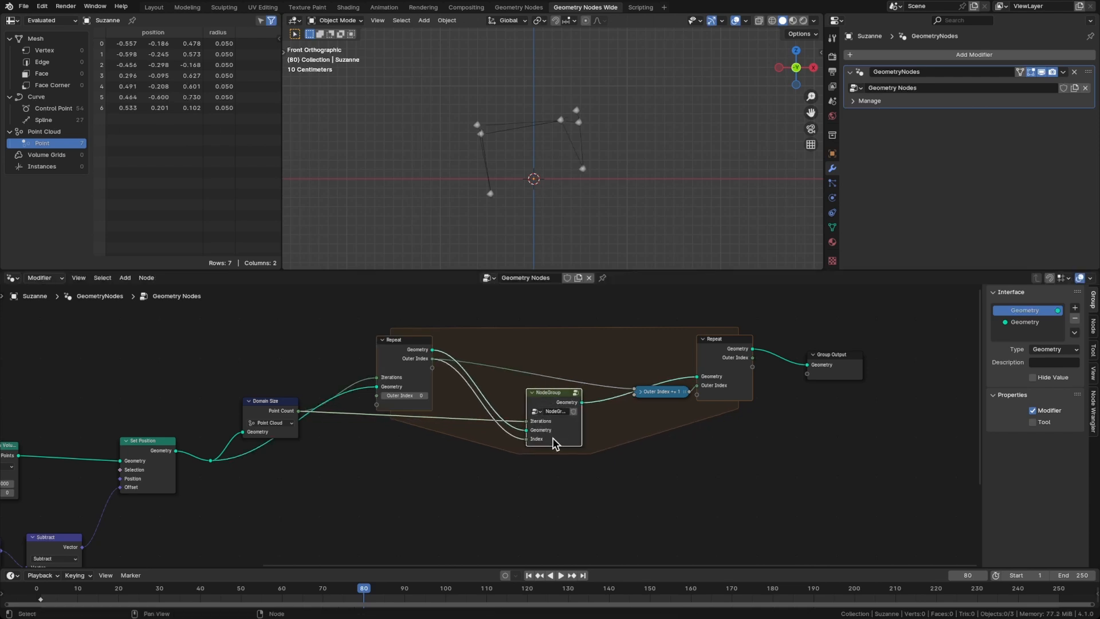
mouse_move(644, 395)
mouse_down()
mouse_move(662, 390)
mouse_move(662, 363)
mouse_move(662, 402)
mouse_up()
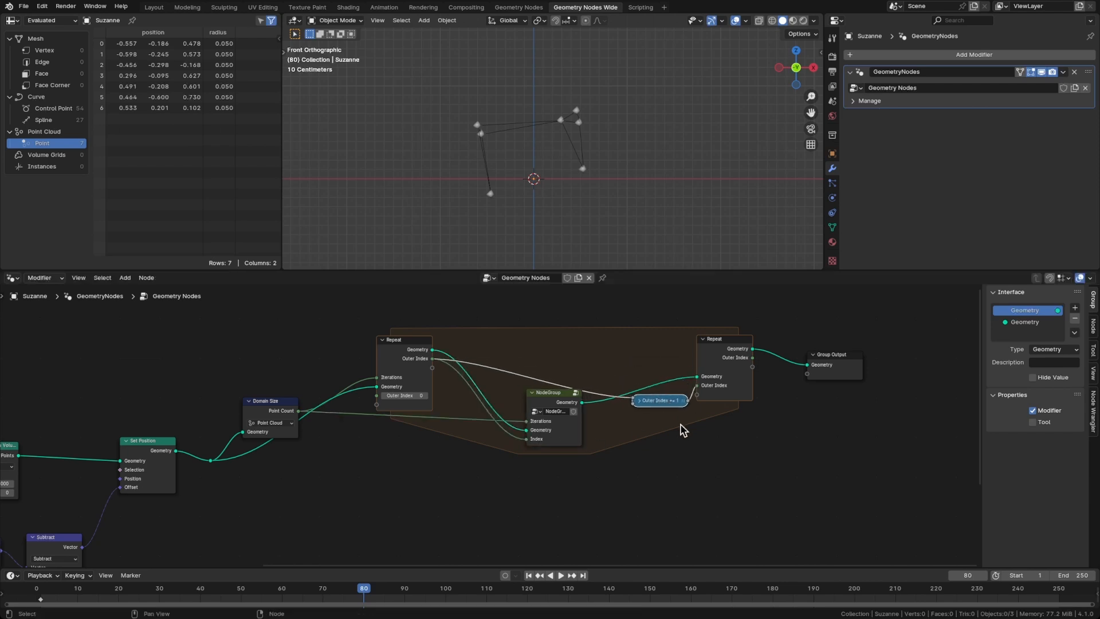
Label the node group inside the outer zone "Inner Loop"
click(553, 415)
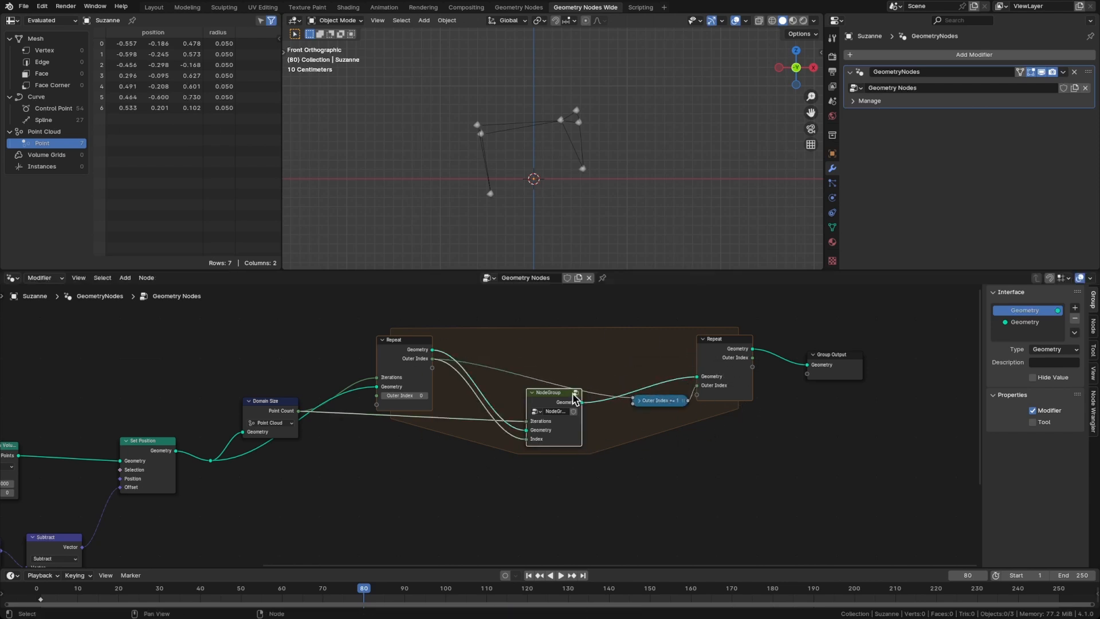
key(F2)
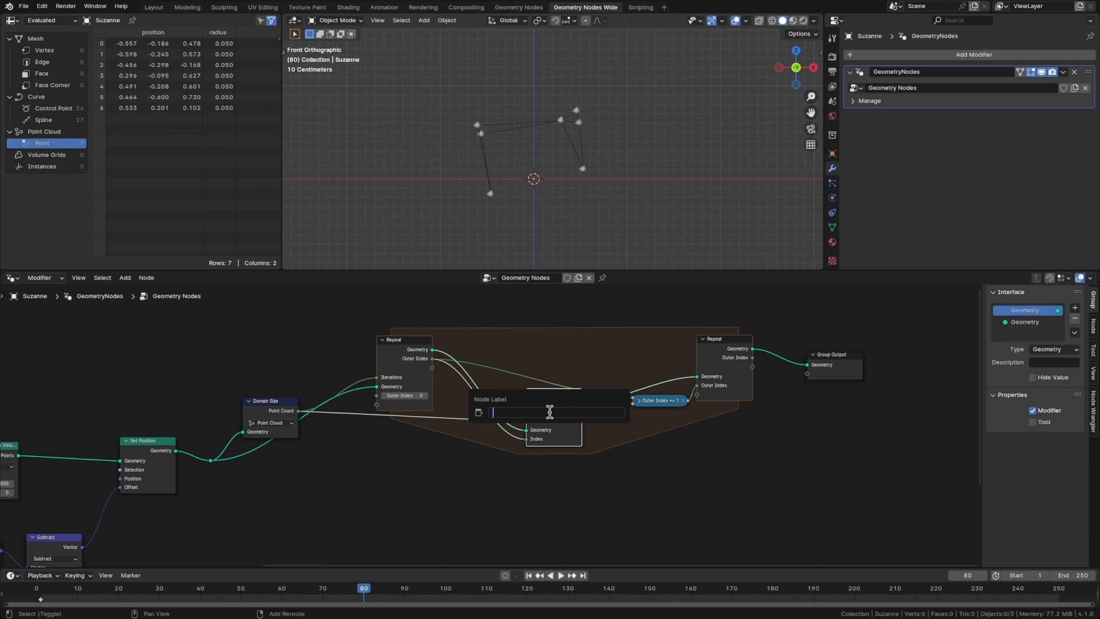
text(Inner Loop)
key(Return)
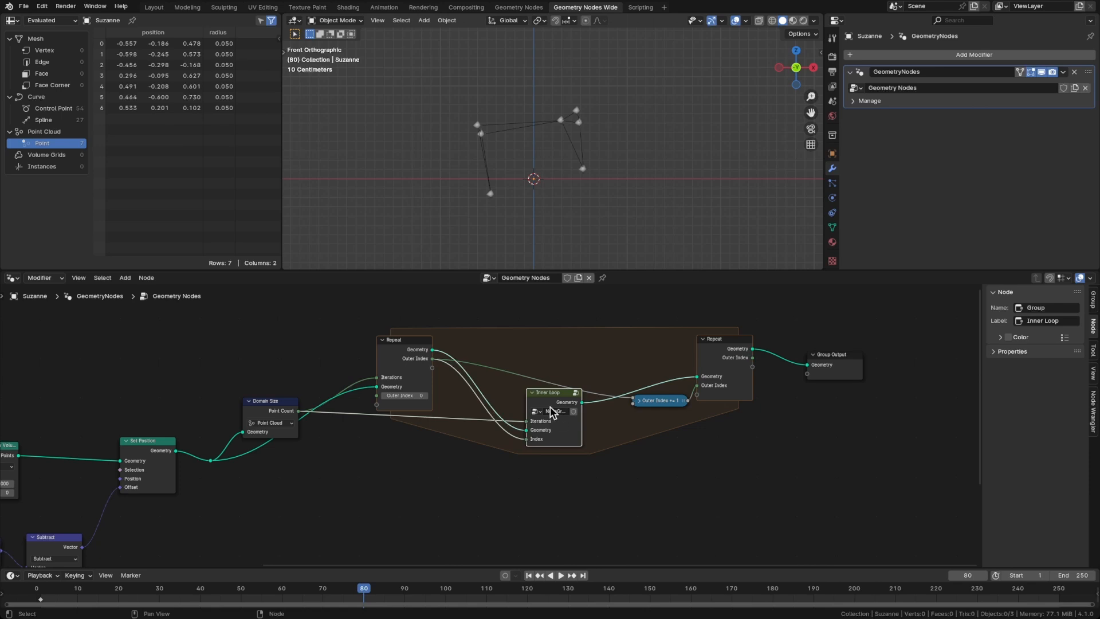
Open the Inner Loop group and rename its Index input to Outer Index
key(Tab)
key(Home)
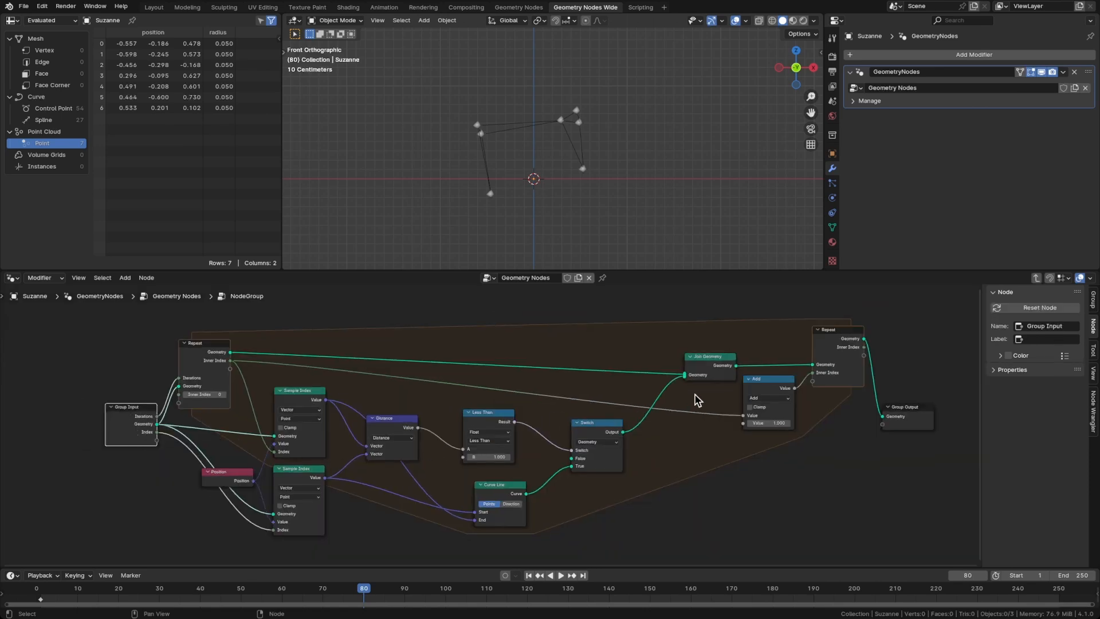
click(1092, 298)
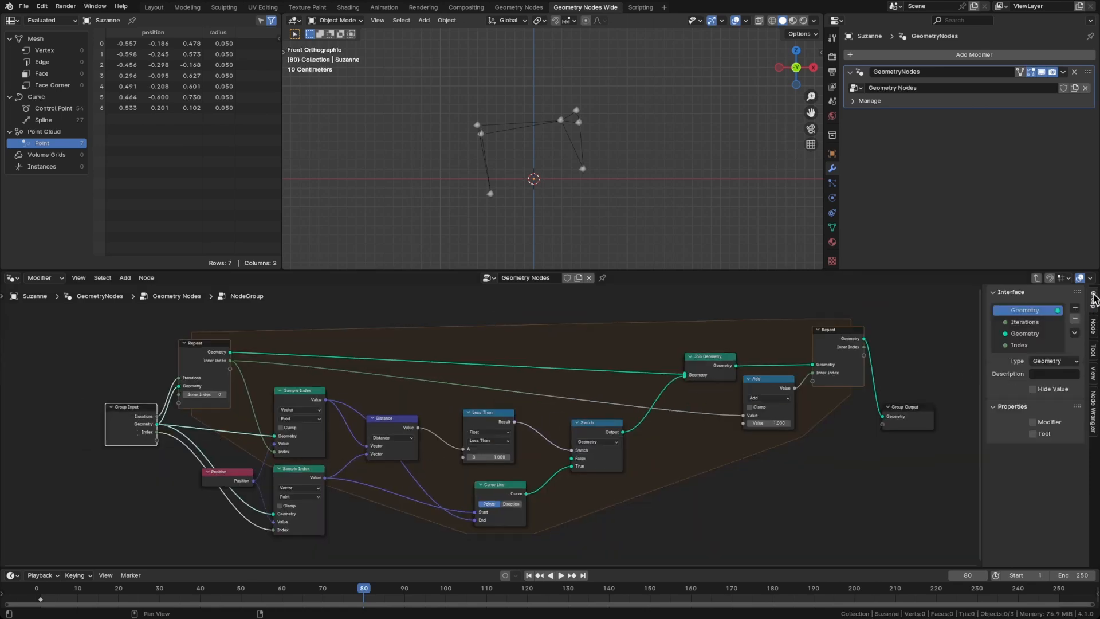
double_click(1020, 345)
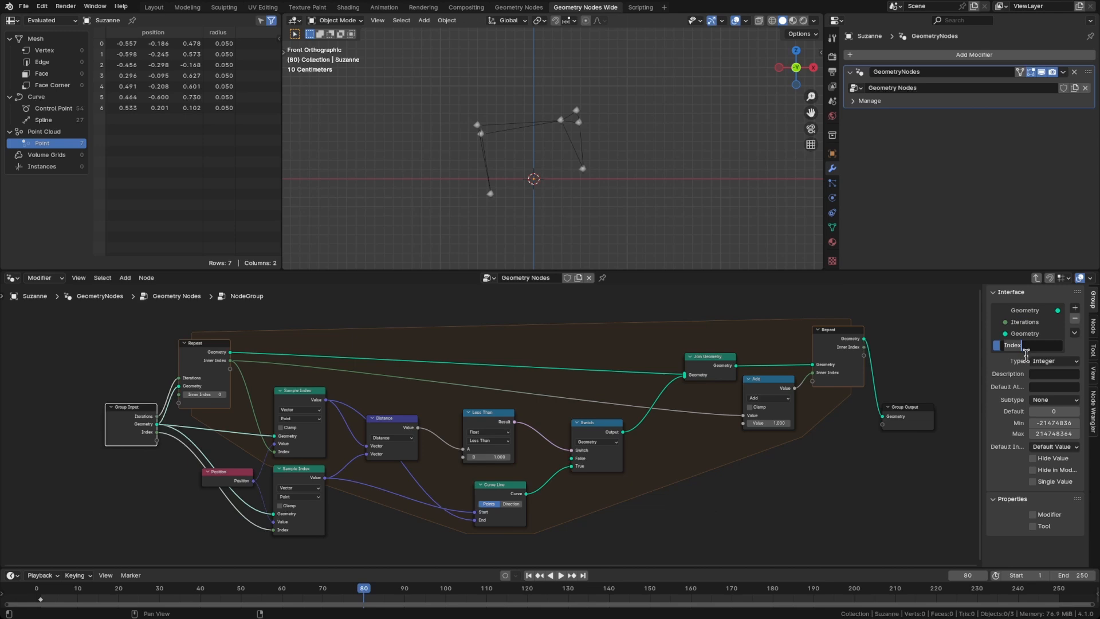
text(Outer Index)
key(Return)
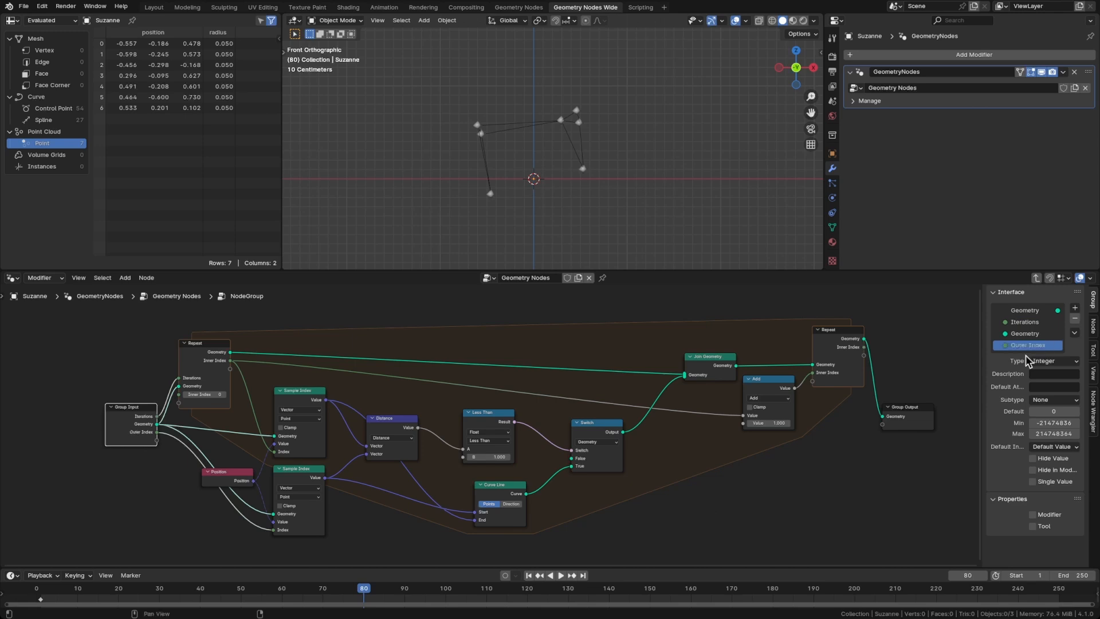
Play the animation and examine how the lines connect the moving points
key(n)
key(space)
mouse_move(549, 176)
middle_down()
mouse_move(573, 140)
mouse_move(573, 183)
mouse_move(524, 175)
mouse_move(510, 160)
mouse_move(520, 202)
mouse_move(535, 175)
mouse_move(573, 159)
mouse_move(562, 163)
middle_up()
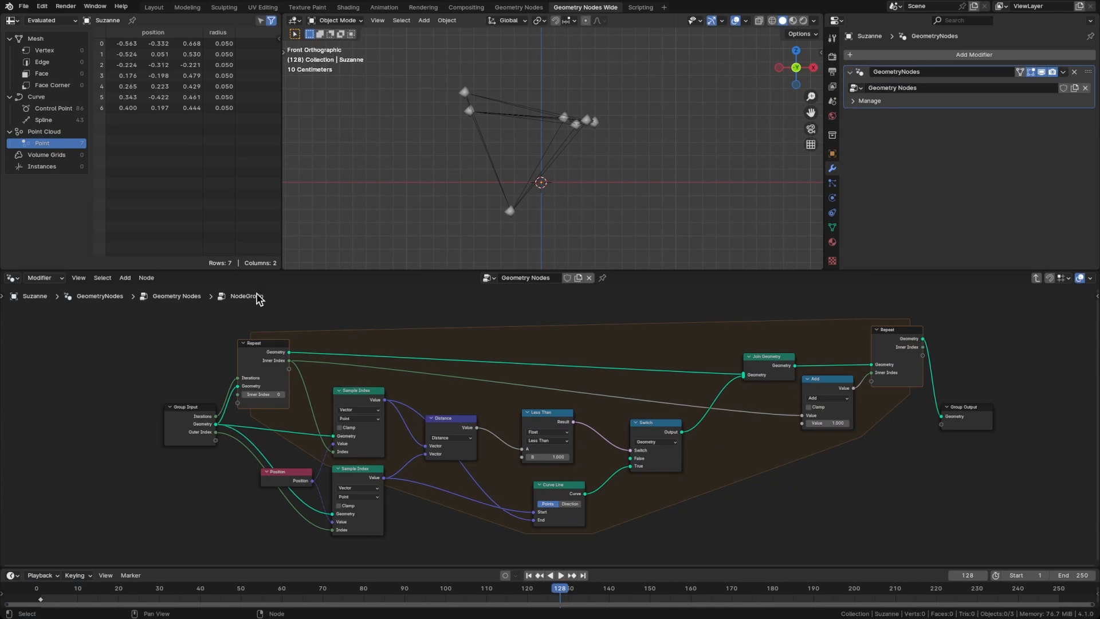
Return to the main tree, rename the node group itself to Inner Loop and reopen it
key(Tab)
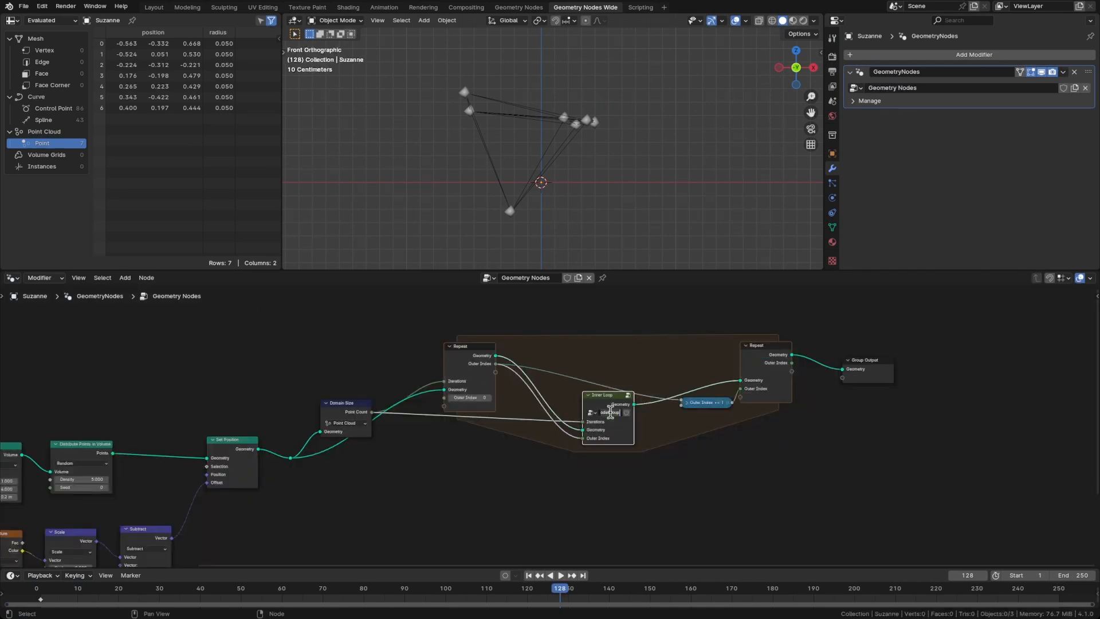
key(Return)
key(Tab)
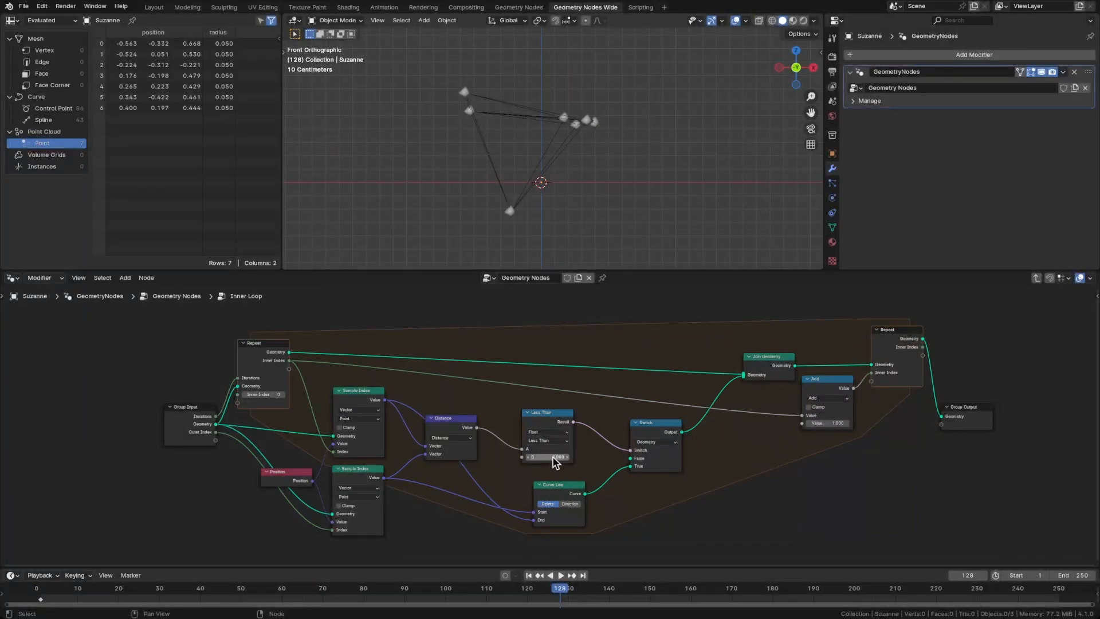
Try lower B thresholds on the Less Than node and undo the change
shift+drag(547, 457, 530, 457)
shift+drag(544, 456, 530, 456)
key(ctrl+z)
Expose the Less Than node's B threshold as an input of the Inner Loop group
scroll(521, 457, up, 2)
drag(521, 457, 136, 437)
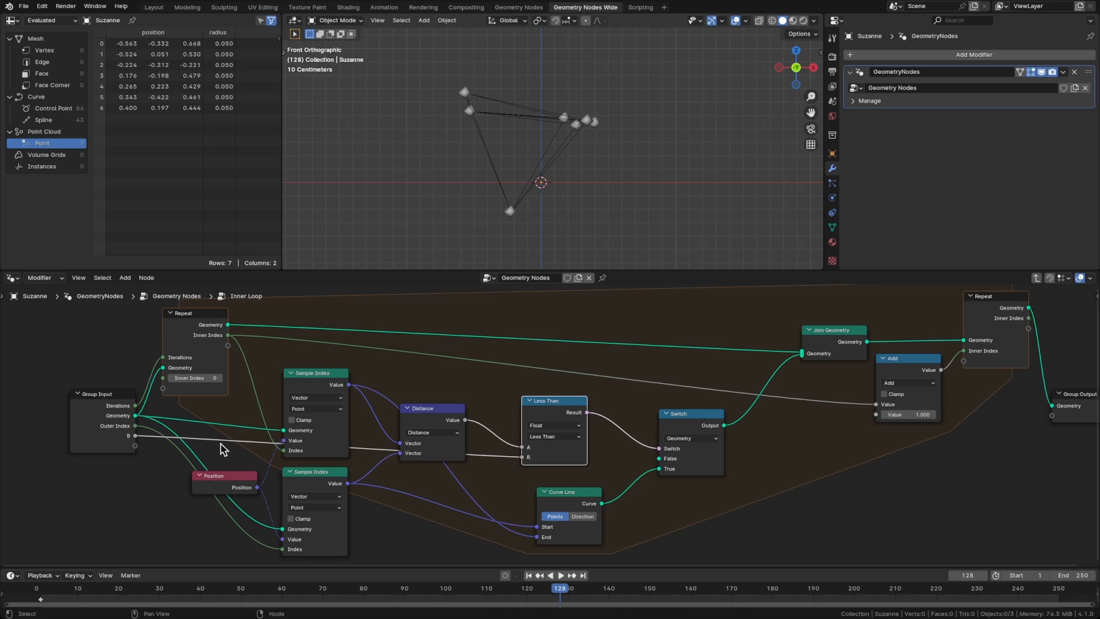
Return to the main tree and add a Group Input node connected to the Inner Loop node's B input
key(Tab)
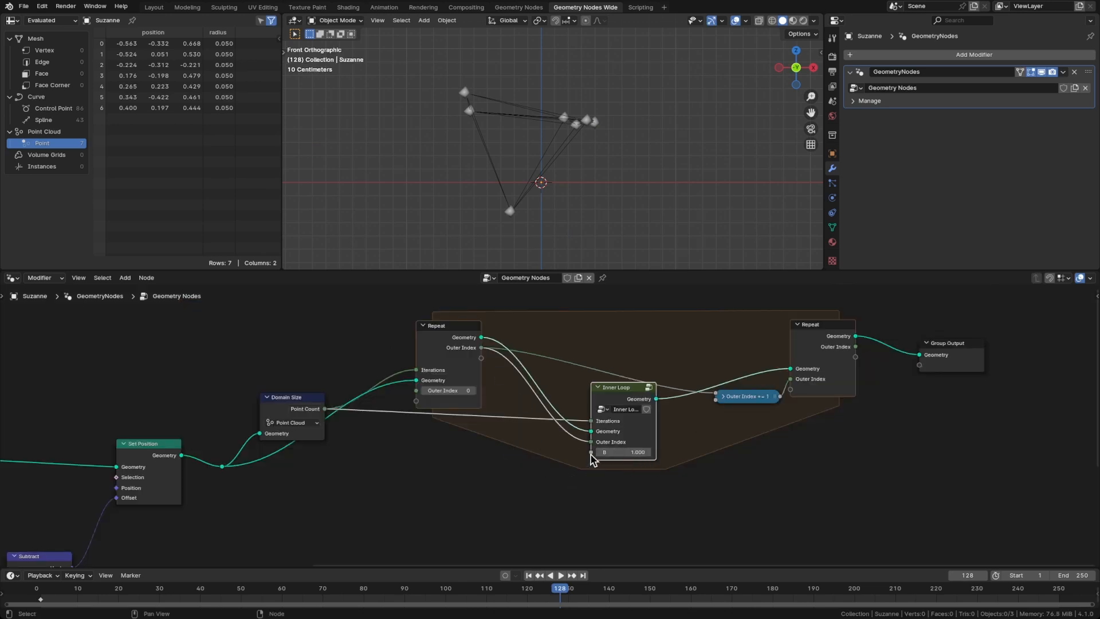
key(shift+a)
text(group)
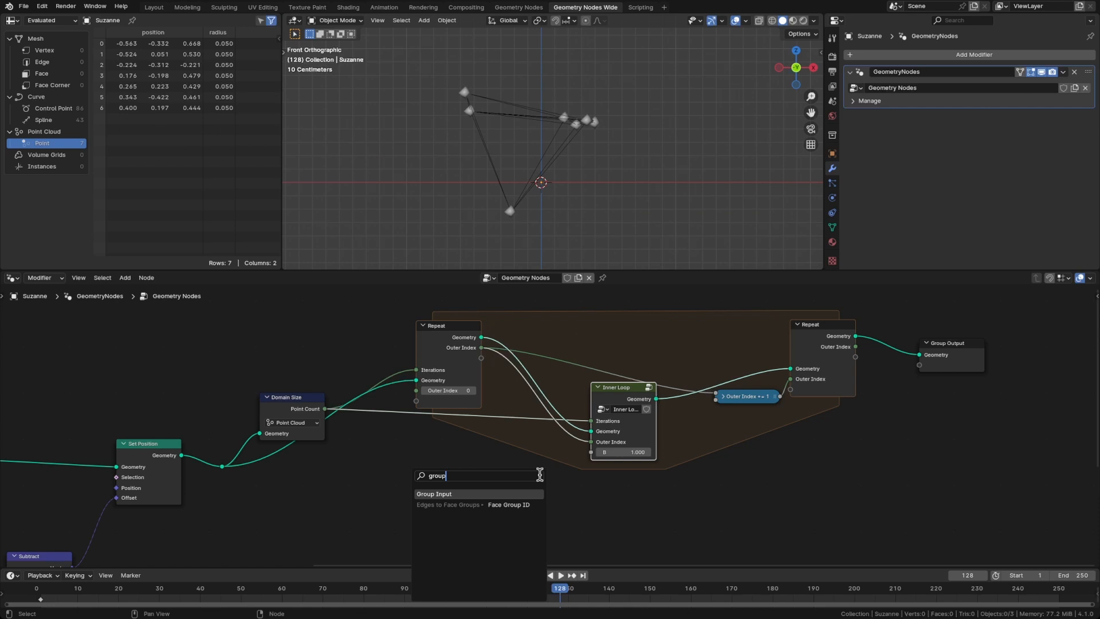
key(Return)
click(538, 474)
Rename the exposed B input to Minimum Distance and set its value in the modifier to 0.900
key(n)
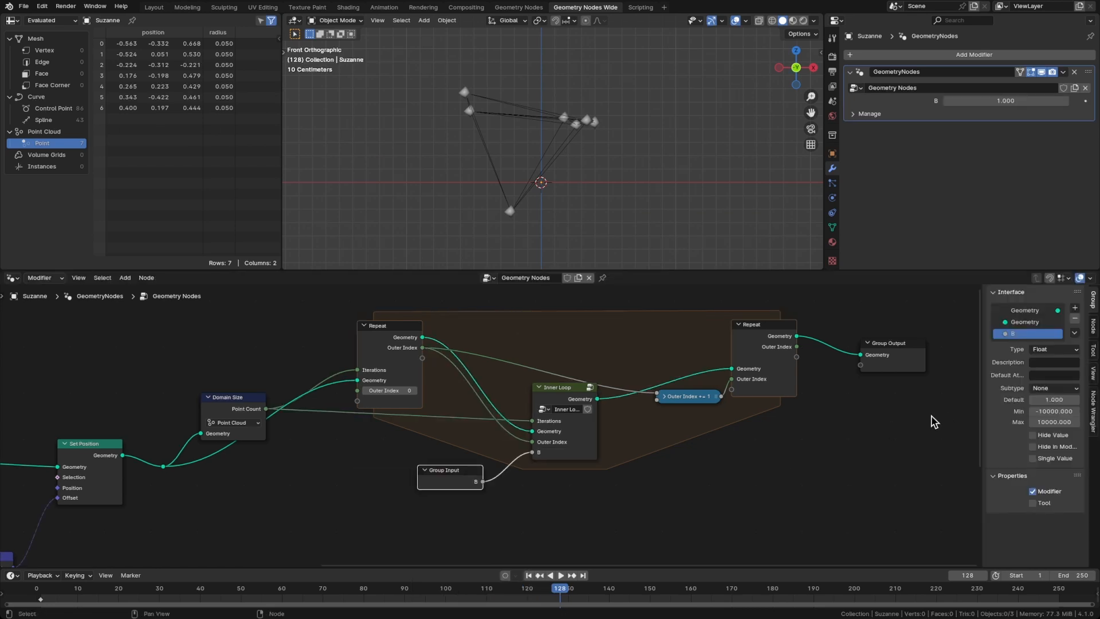
double_click(1015, 332)
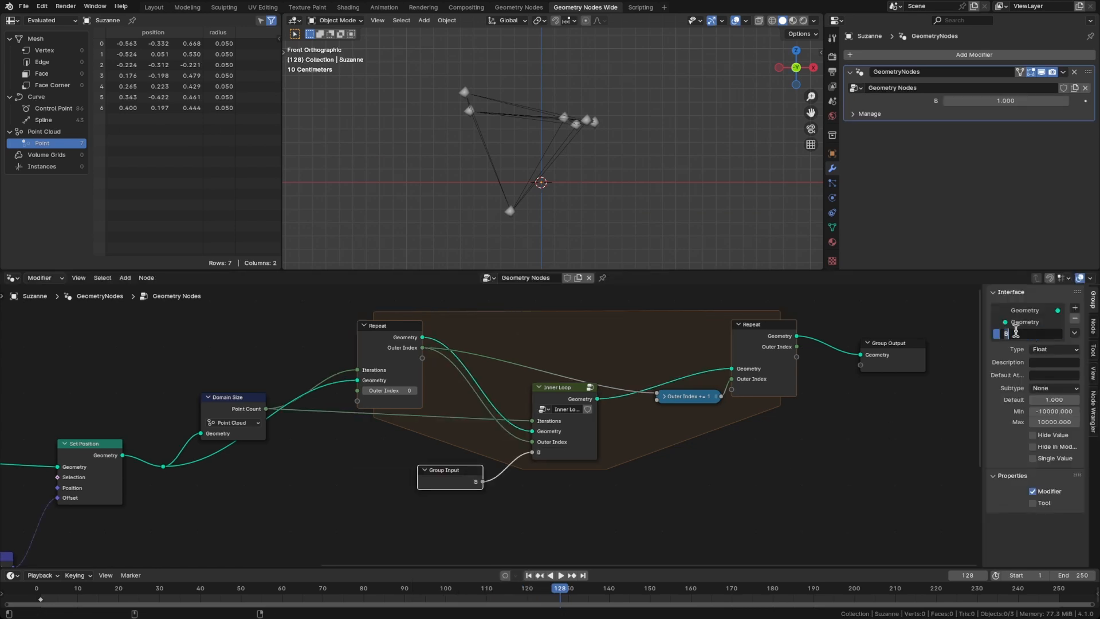
text(Minimum Distance)
key(Return)
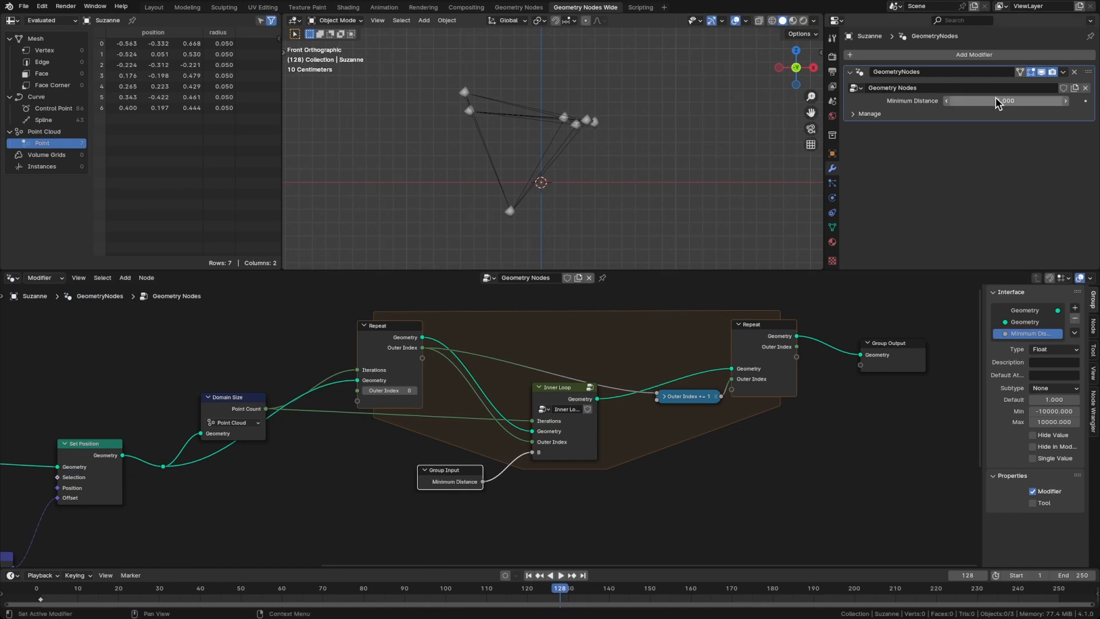
mouse_move(999, 102)
mouse_down()
mouse_move(982, 102)
mouse_move(1000, 101)
mouse_up()
middle_drag(617, 146, 551, 156)
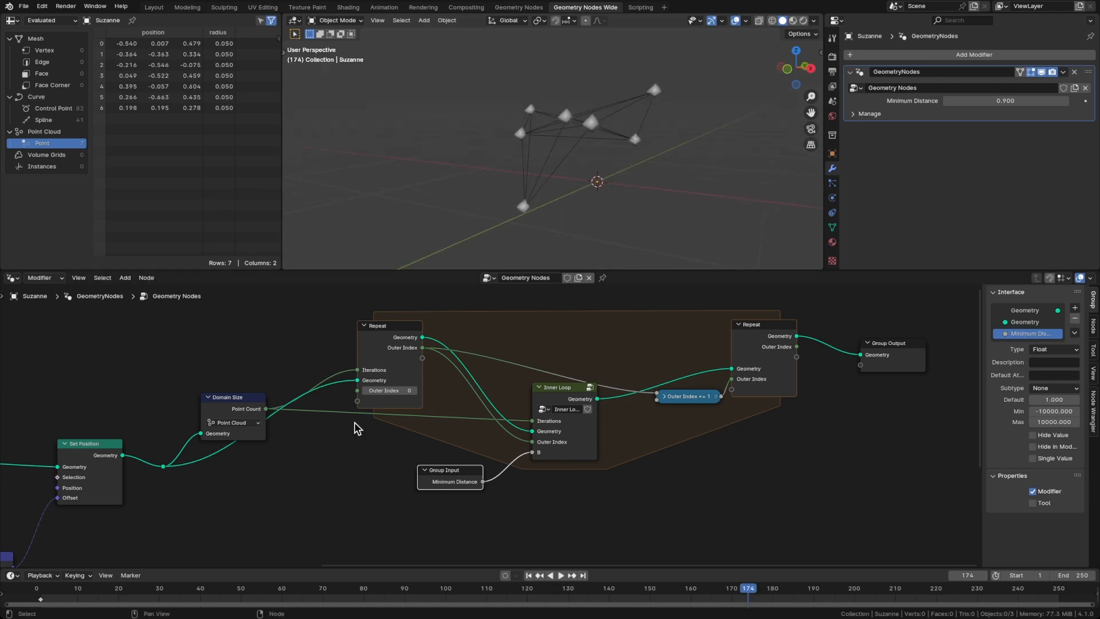
Slow the noise by setting the Multiply value to 0.005, save the file and toggle the animation playback
scroll(356, 429, down, 4)
middle_drag(337, 445, 572, 426)
scroll(287, 451, up, 6)
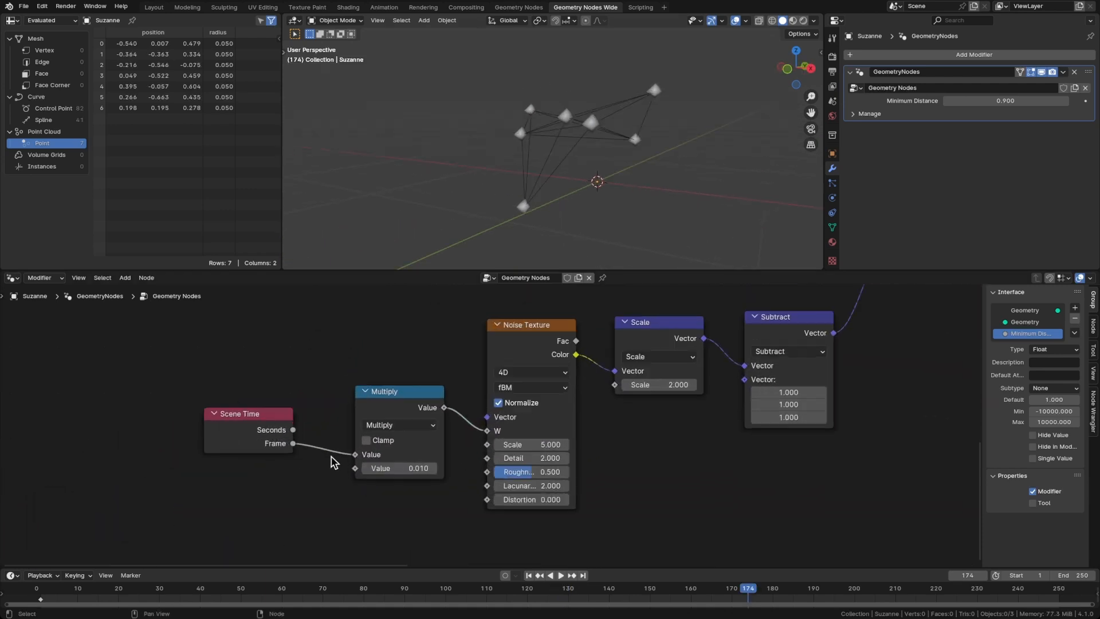
double_click(423, 469)
text(0.005)
key(Return)
key(ctrl+s)
key(space)
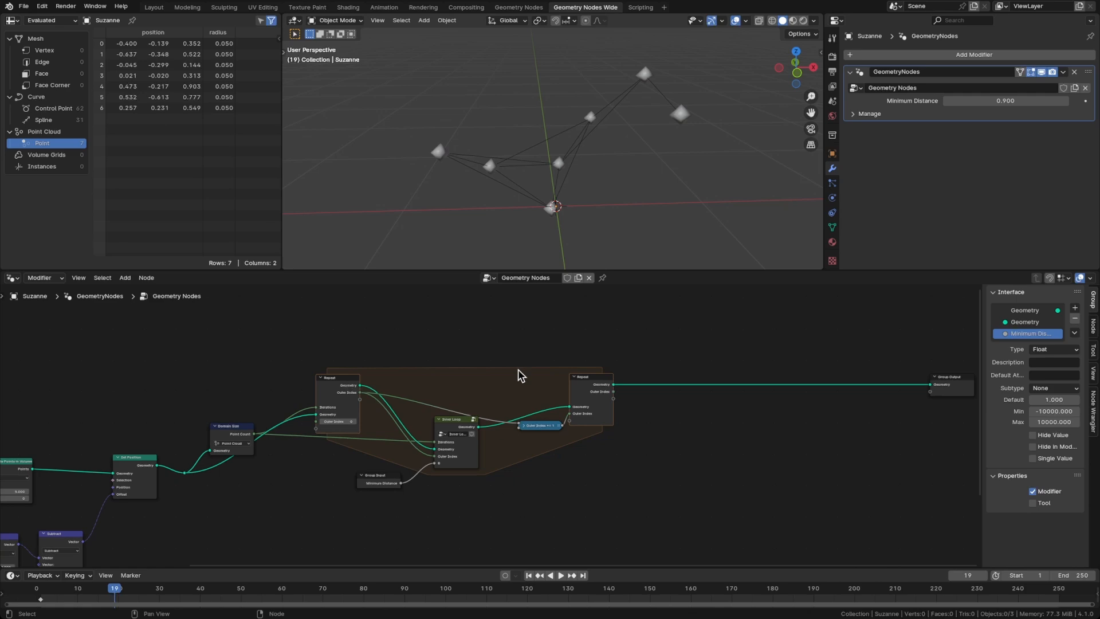
Show the curve spline data in the spreadsheet and examine the lines between the points
ctrl+scroll(508, 367, left, 5)
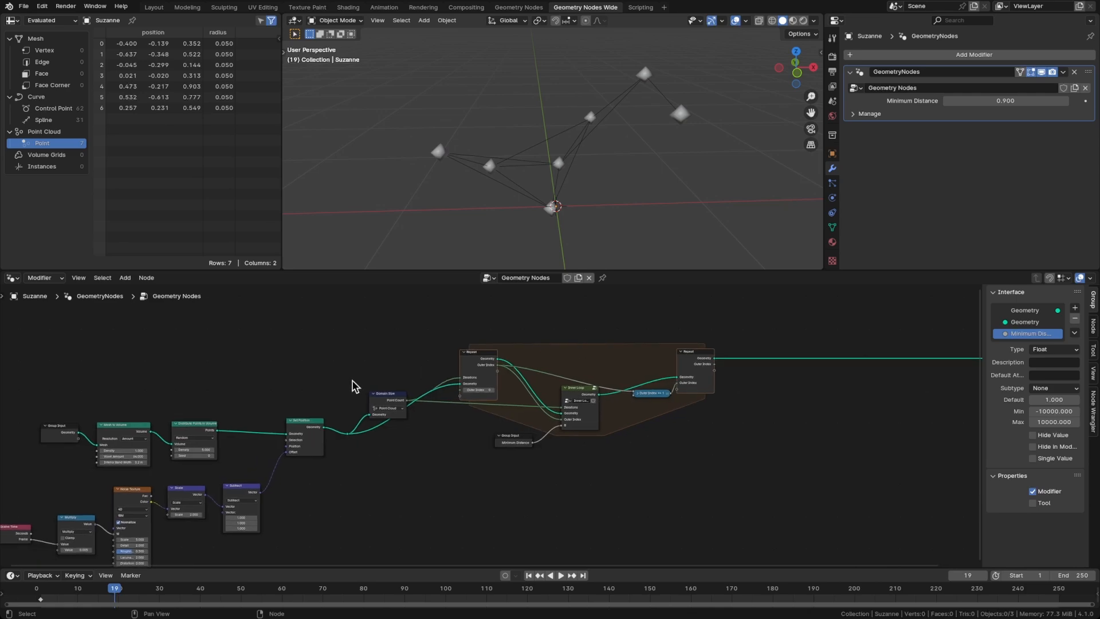
ctrl+scroll(390, 382, left, 5)
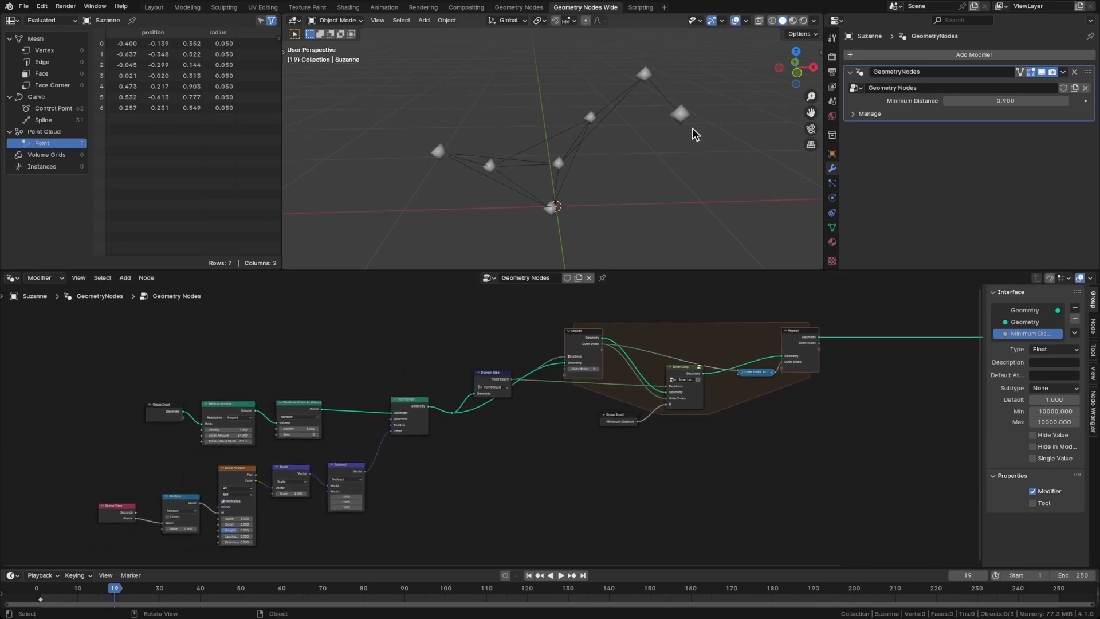
click(36, 120)
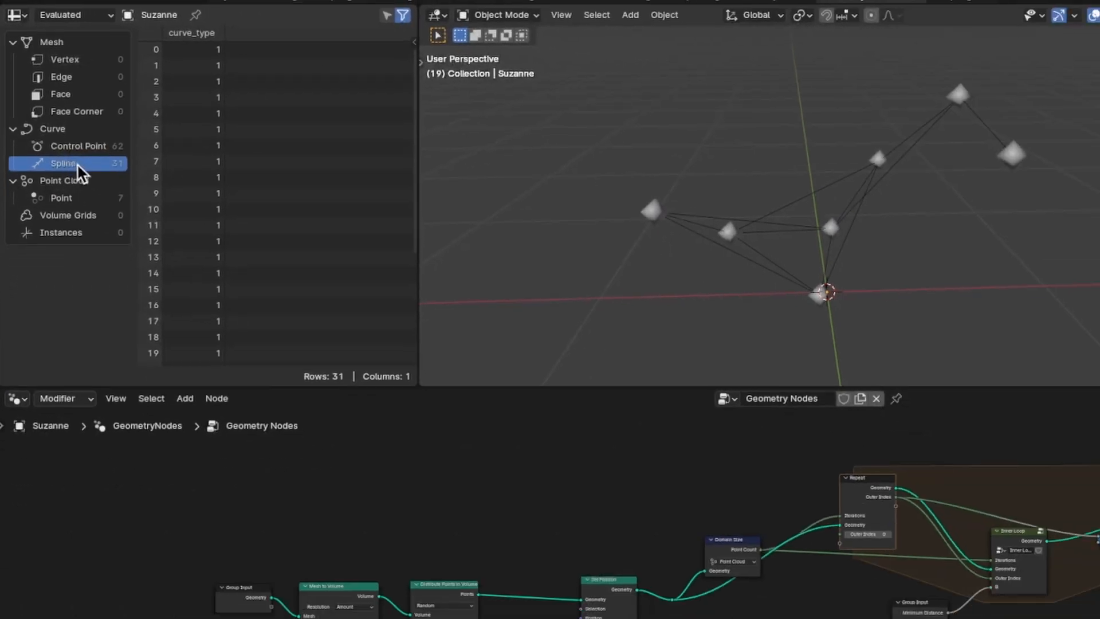
middle_drag(867, 233, 788, 324)
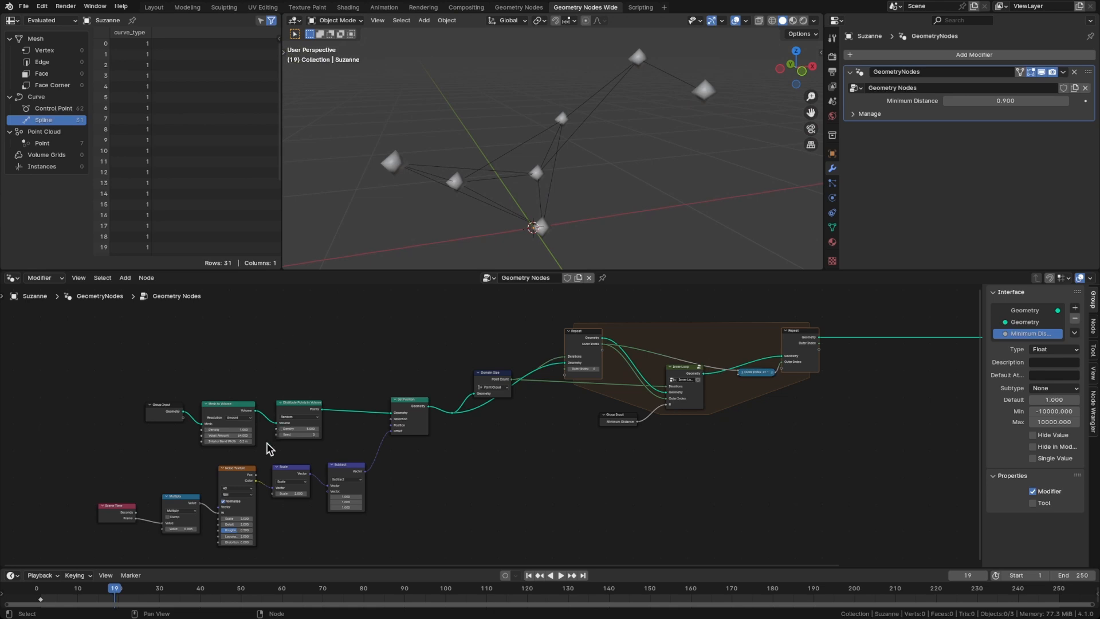
Set the Distribute Points in Volume density to 3 and inspect the few remaining points and lines
scroll(268, 449, up, 4)
click(433, 409)
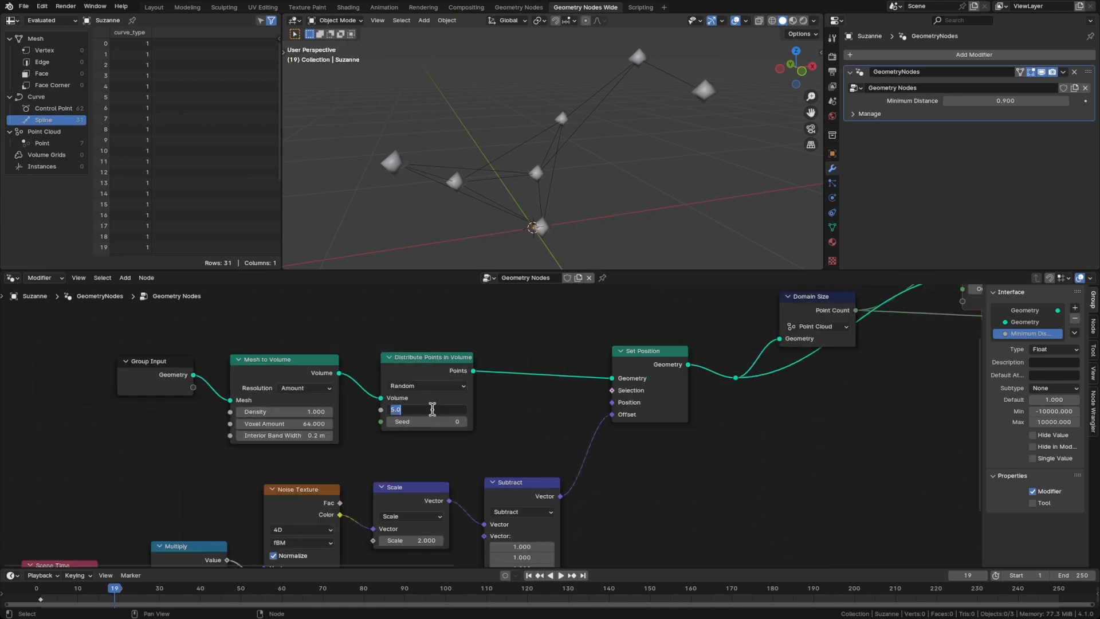
text(3)
key(Return)
middle_drag(570, 220, 444, 169)
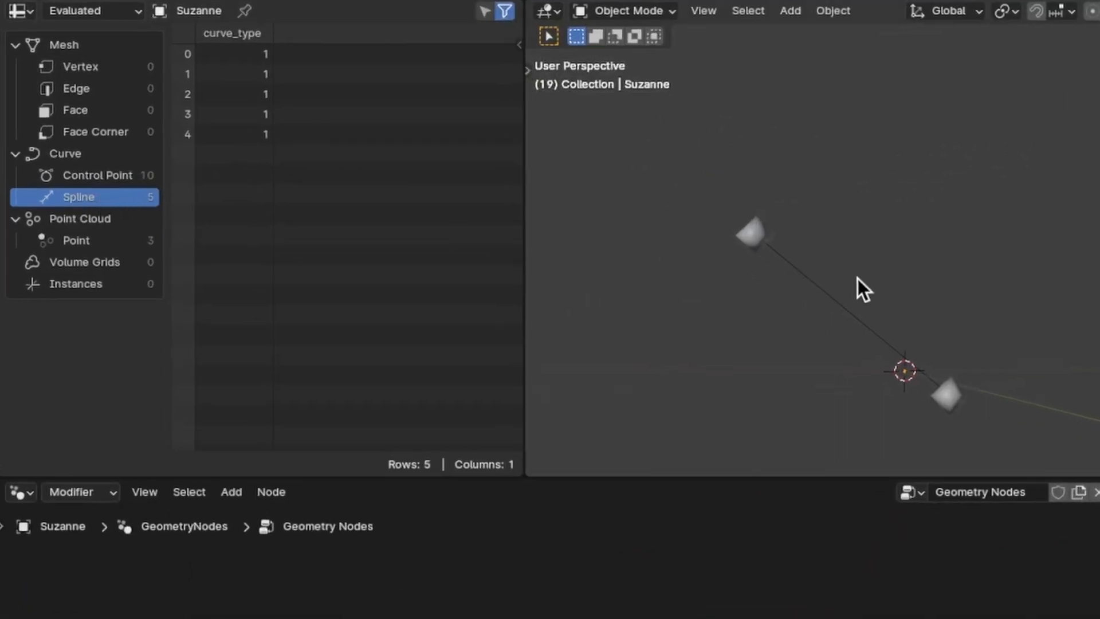
middle_drag(858, 279, 1002, 359)
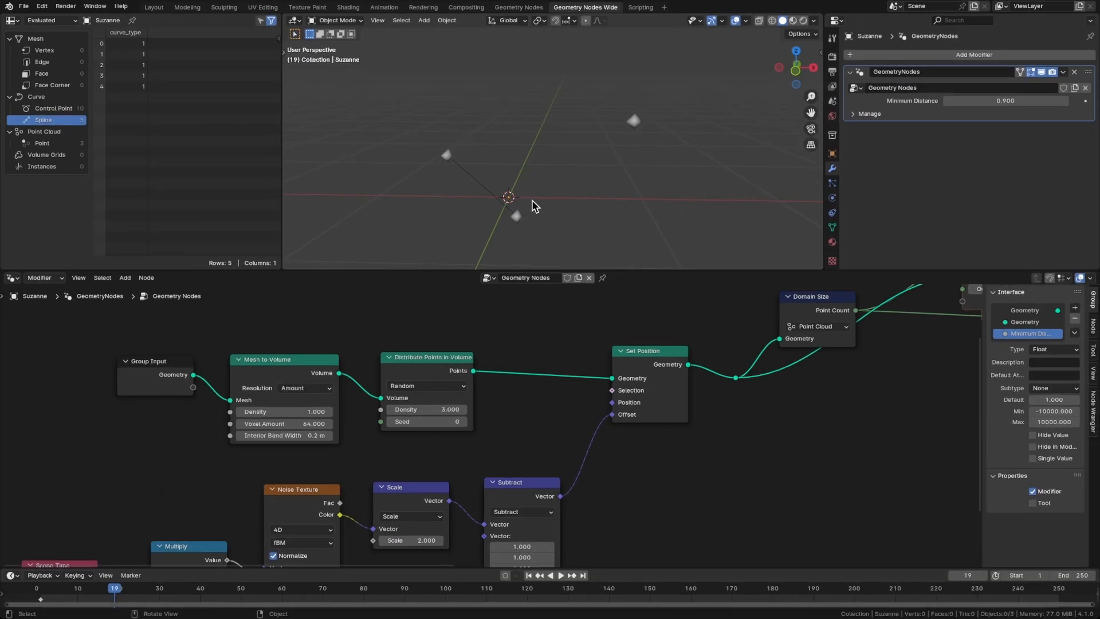
middle_drag(532, 201, 523, 195)
Open the Inner Loop group and show the point cloud's point data in the spreadsheet
middle_drag(736, 457, 695, 462)
scroll(694, 462, down, 3)
middle_drag(845, 439, 415, 473)
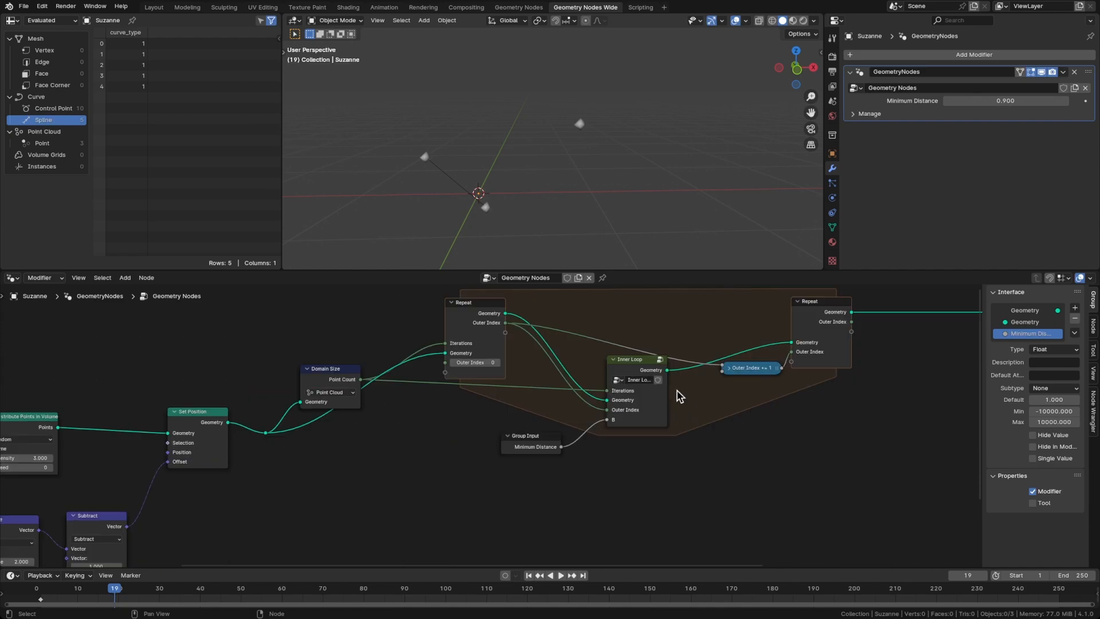
click(632, 363)
key(Tab)
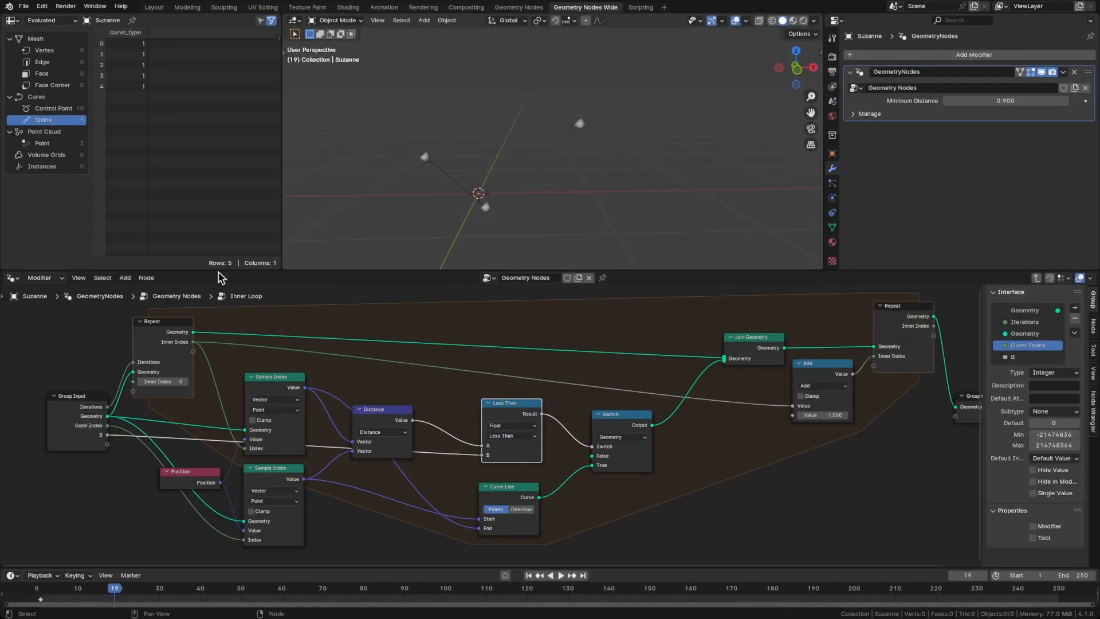
click(57, 142)
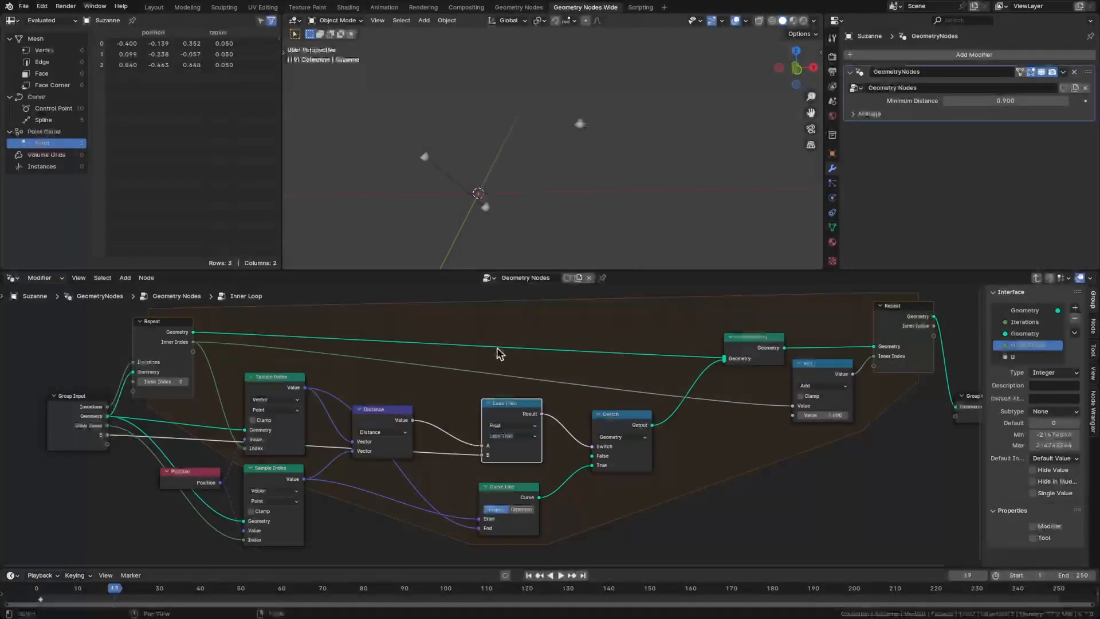
Move the Curve Line and Switch nodes to make room around the Less Than node
middle_drag(554, 430, 559, 401)
scroll(565, 416, up, 1)
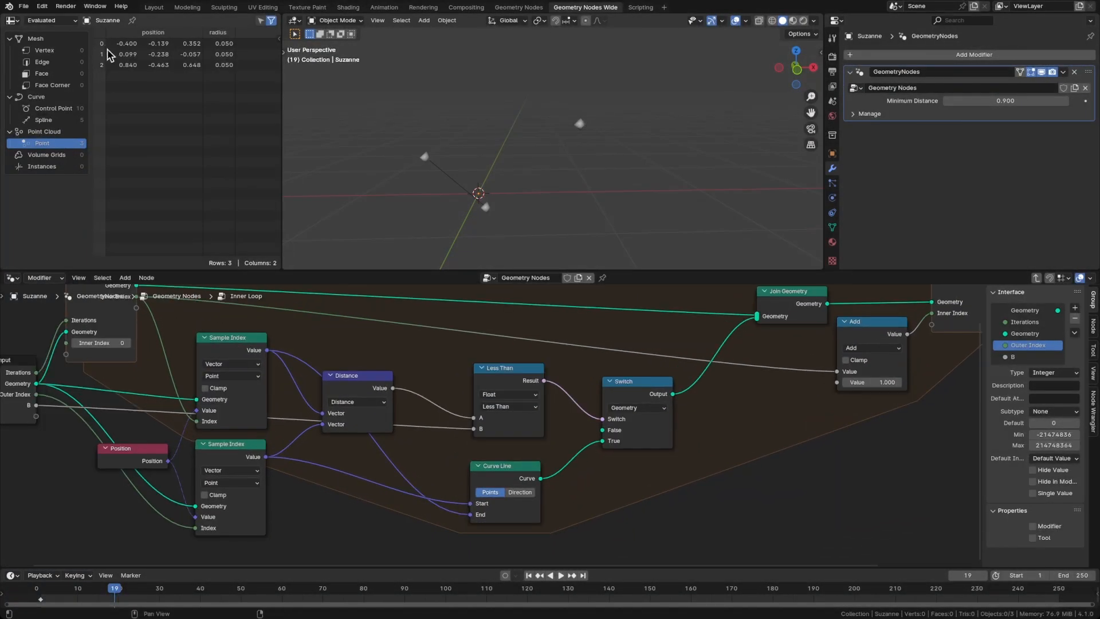
drag(504, 465, 512, 508)
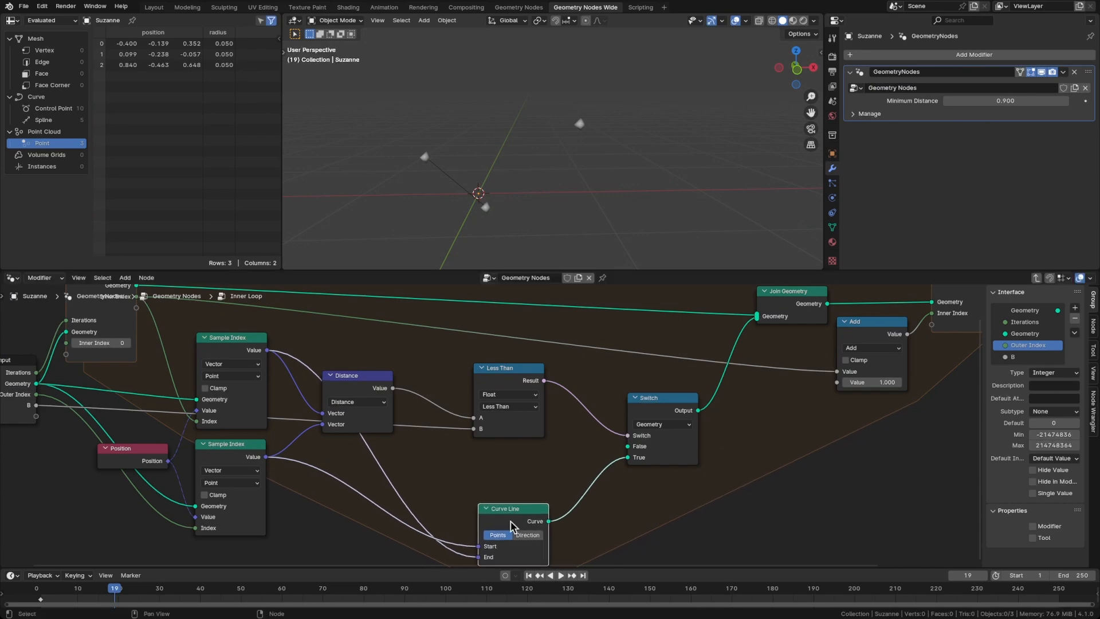
drag(669, 410, 675, 427)
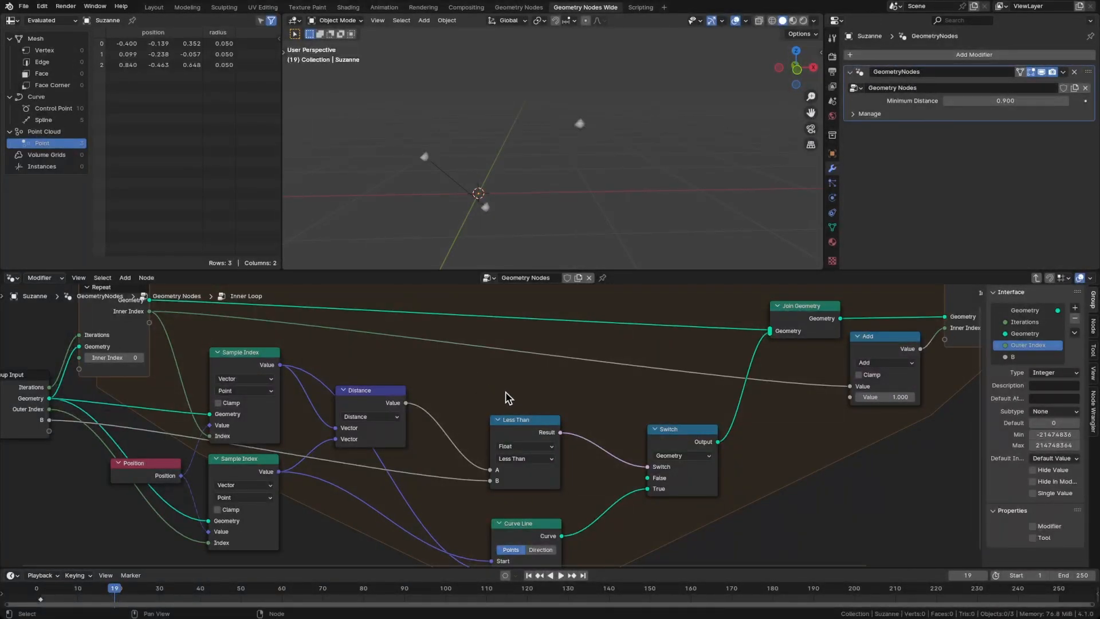
Add an integer Greater Than node with Inner Index connected to A and Outer Index connected to B
key(shift+a)
text(greater)
key(Return)
click(527, 401)
click(565, 399)
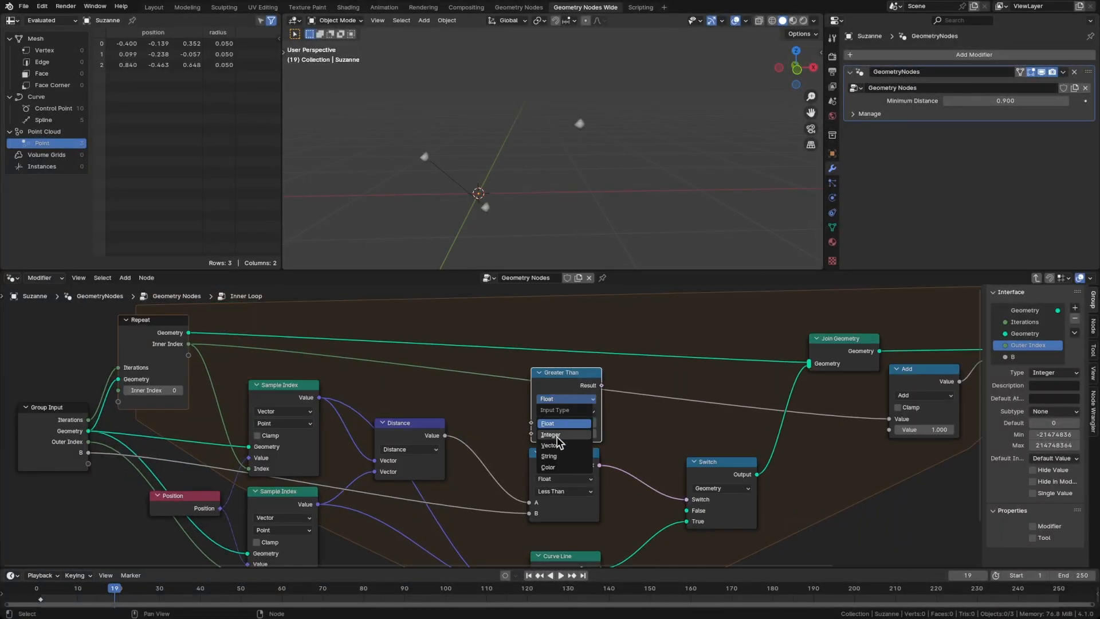
click(559, 436)
drag(189, 344, 532, 422)
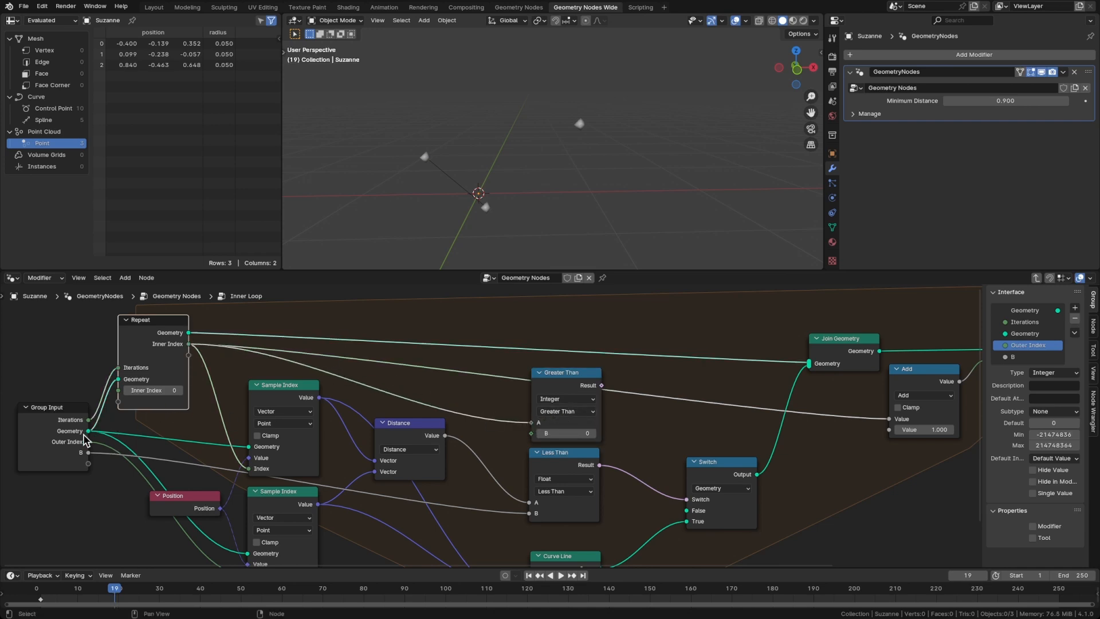
drag(89, 442, 530, 437)
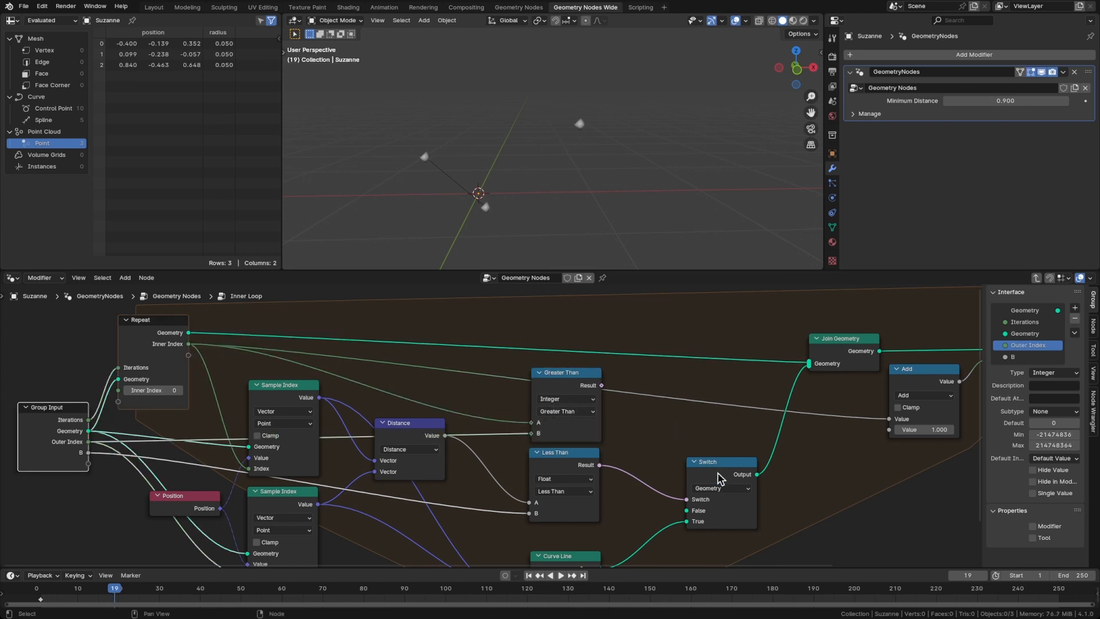
Combine the Greater Than and Less Than results in an And node that drives the Switch
drag(720, 479, 744, 464)
drag(601, 385, 639, 424)
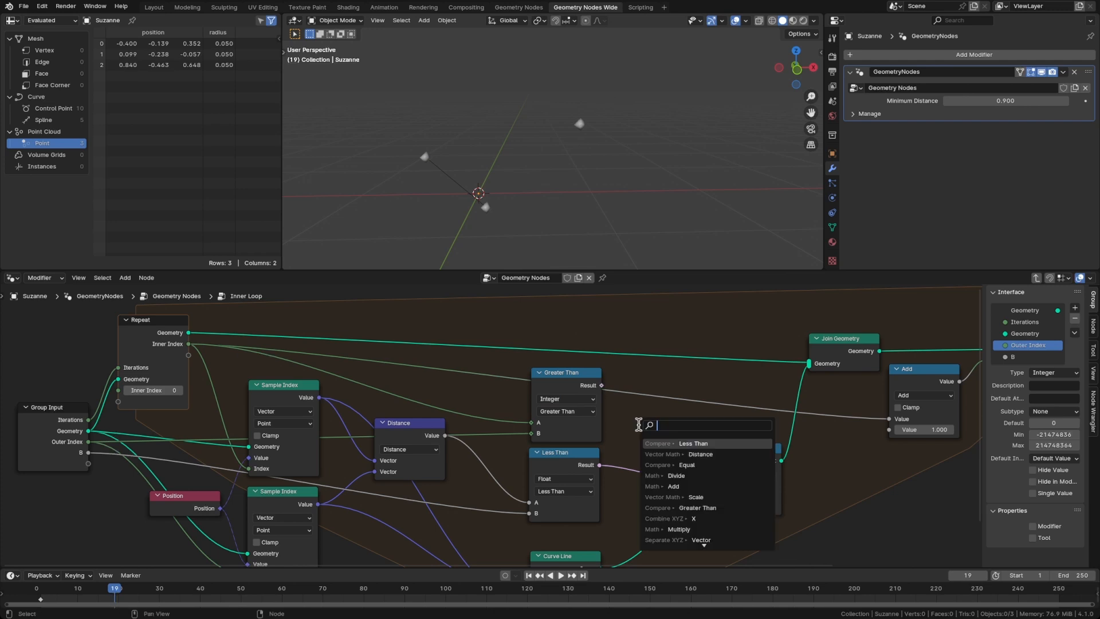
text(and)
key(Return)
drag(640, 422, 644, 414)
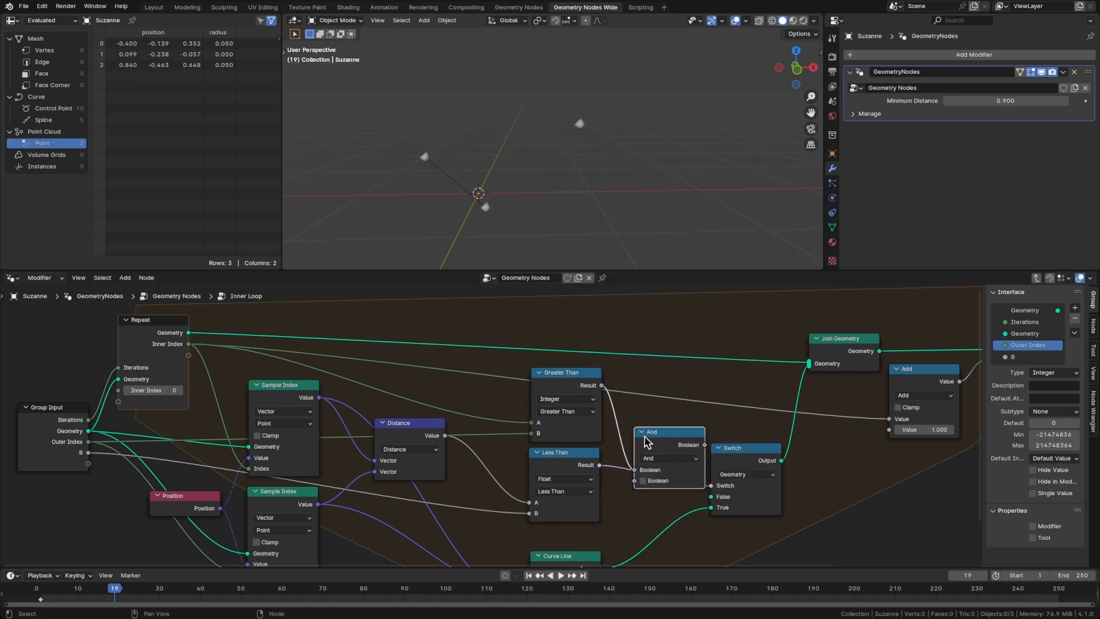
drag(599, 465, 645, 458)
mouse_move(667, 419)
mouse_down()
mouse_move(641, 422)
mouse_move(723, 485)
mouse_move(671, 417)
mouse_up()
Show the spline data in the spreadsheet to check whether duplicate lines between the points remain
middle_drag(516, 197, 431, 187)
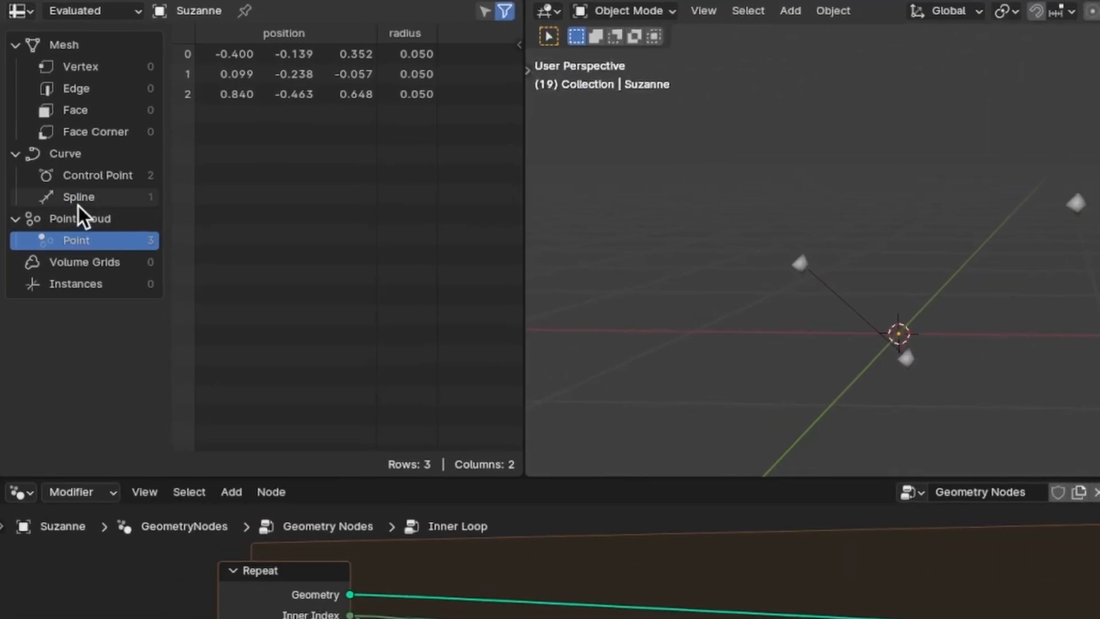
click(44, 119)
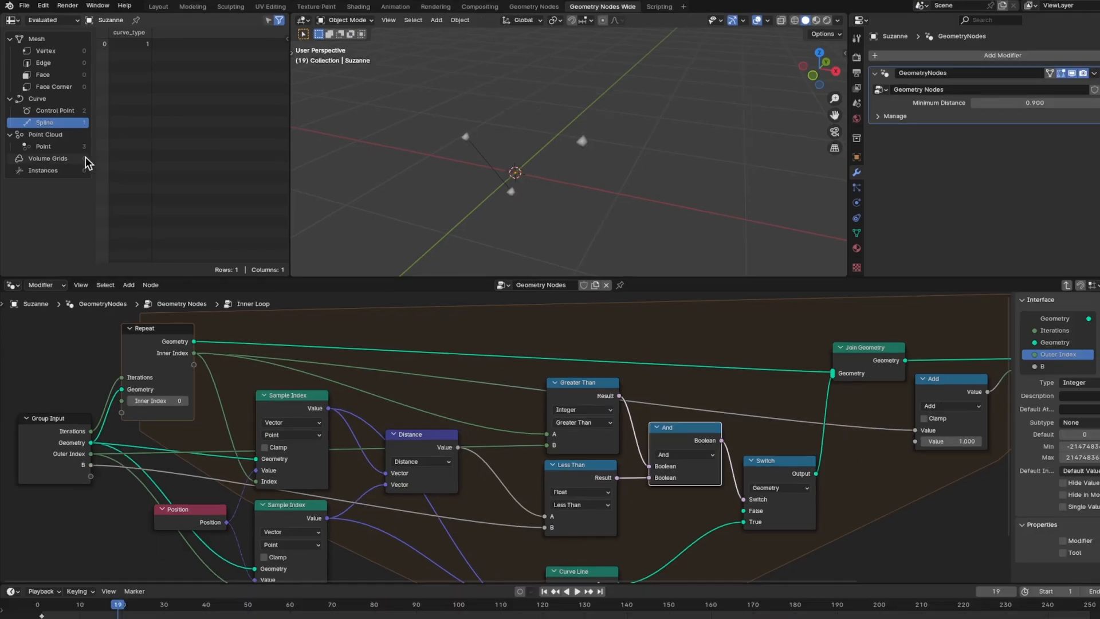
click(119, 240)
click(60, 121)
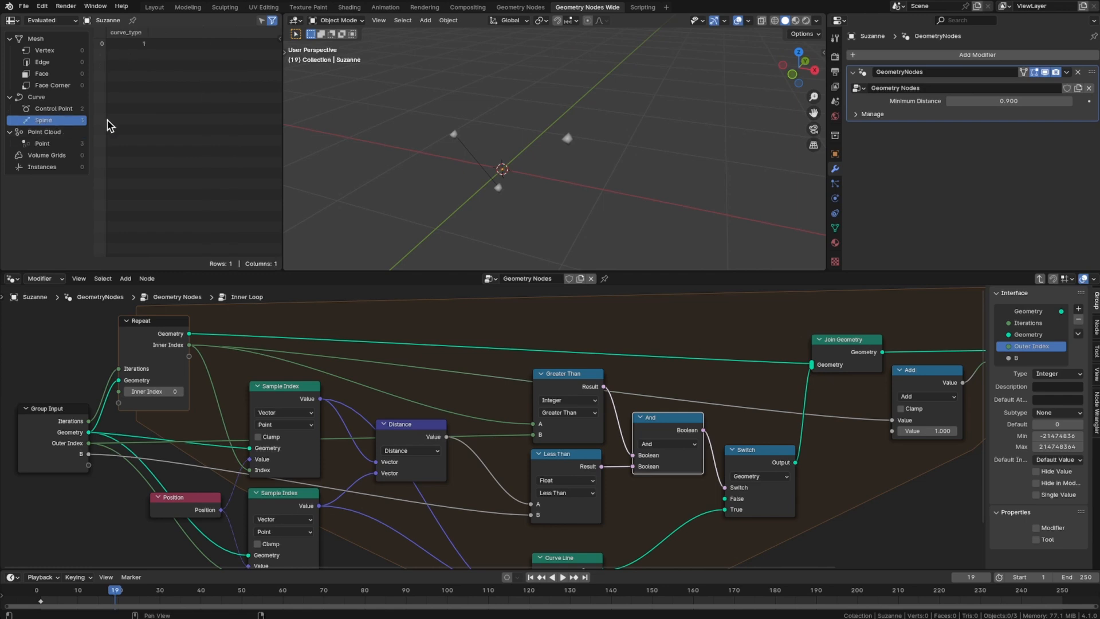
Raise the modifier's Minimum Distance to about 1.116 and inspect the connecting lines
middle_drag(462, 191, 474, 180)
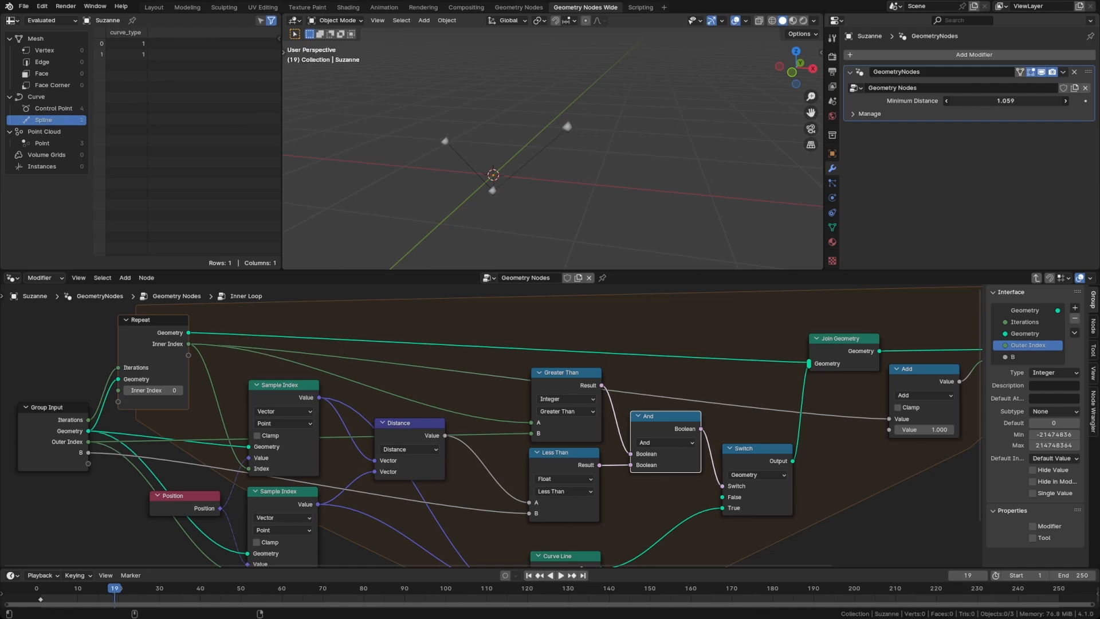
drag(1005, 101, 528, 165)
middle_drag(579, 162, 550, 150)
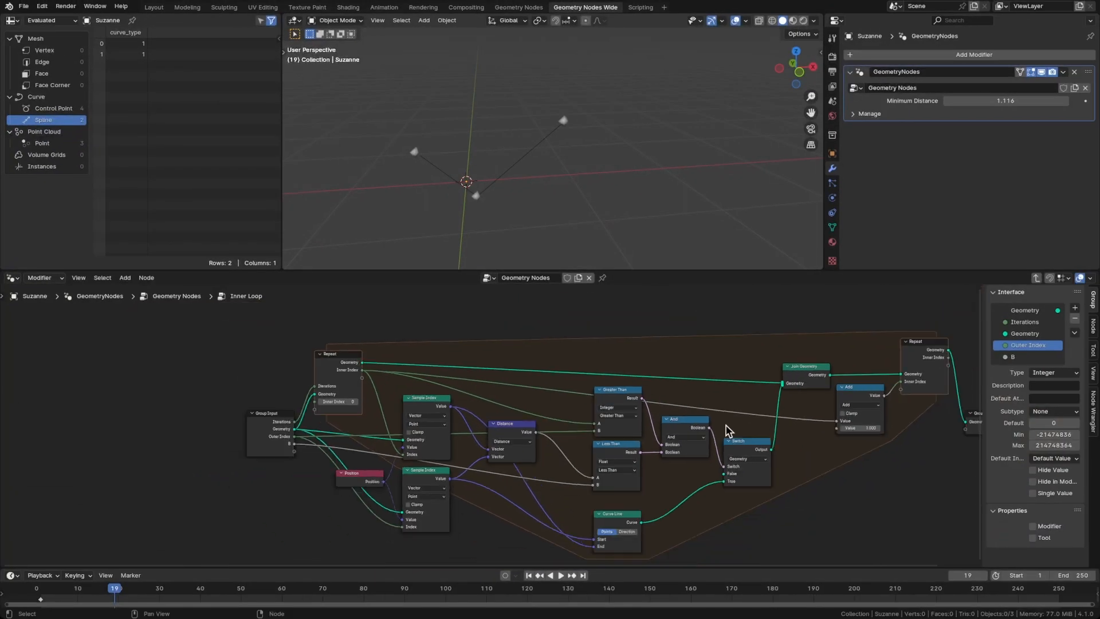
Return to the main tree and set the Distribute Points in Volume density to 5
scroll(745, 440, down, 1)
middle_drag(777, 456, 662, 437)
key(Tab)
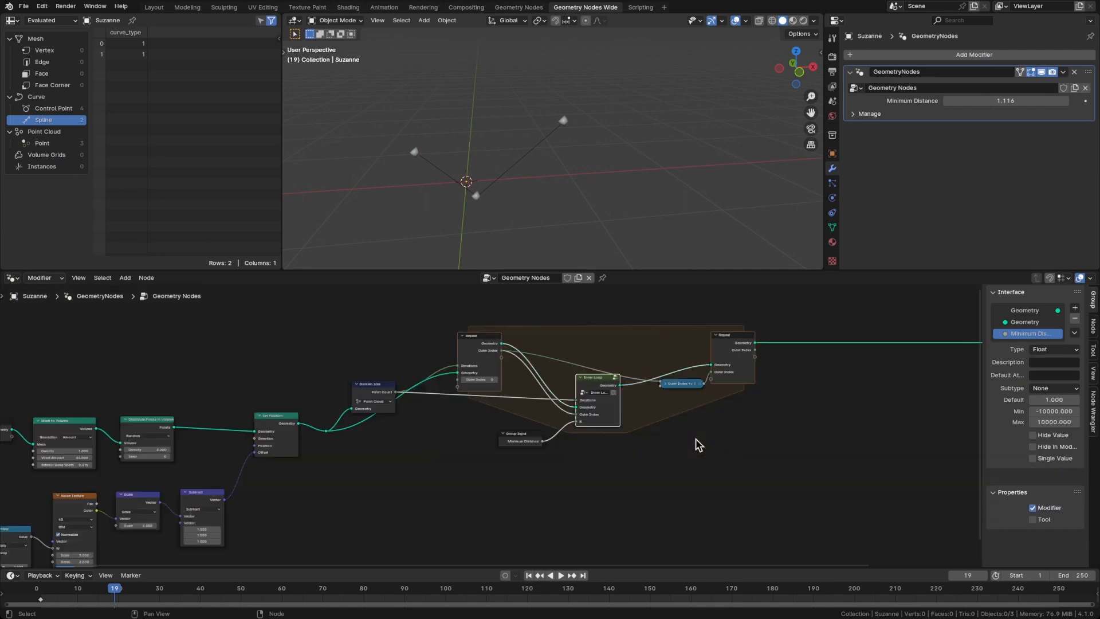
middle_drag(369, 467, 564, 446)
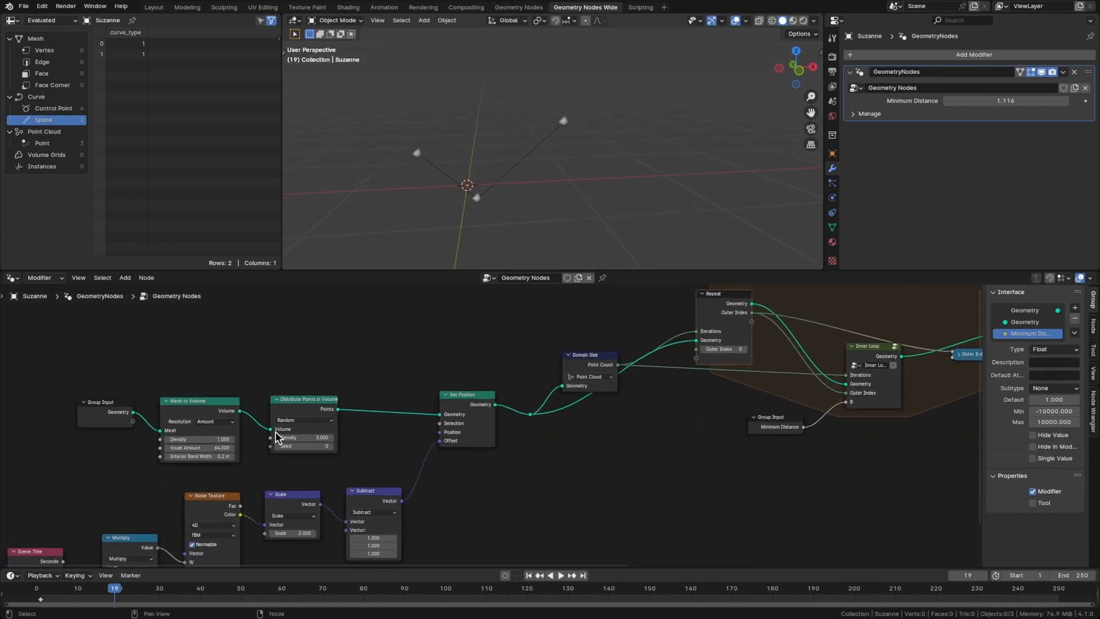
click(303, 437)
text(5)
key(Return)
middle_drag(481, 143, 498, 157)
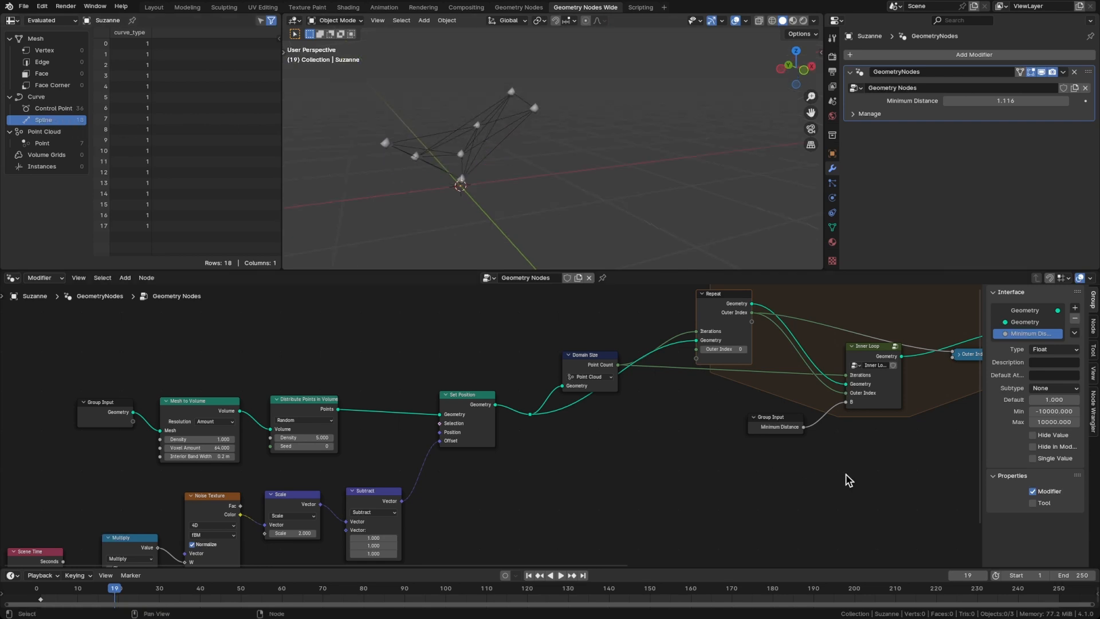
scroll(766, 491, right, 10)
scroll(580, 443, up, 4)
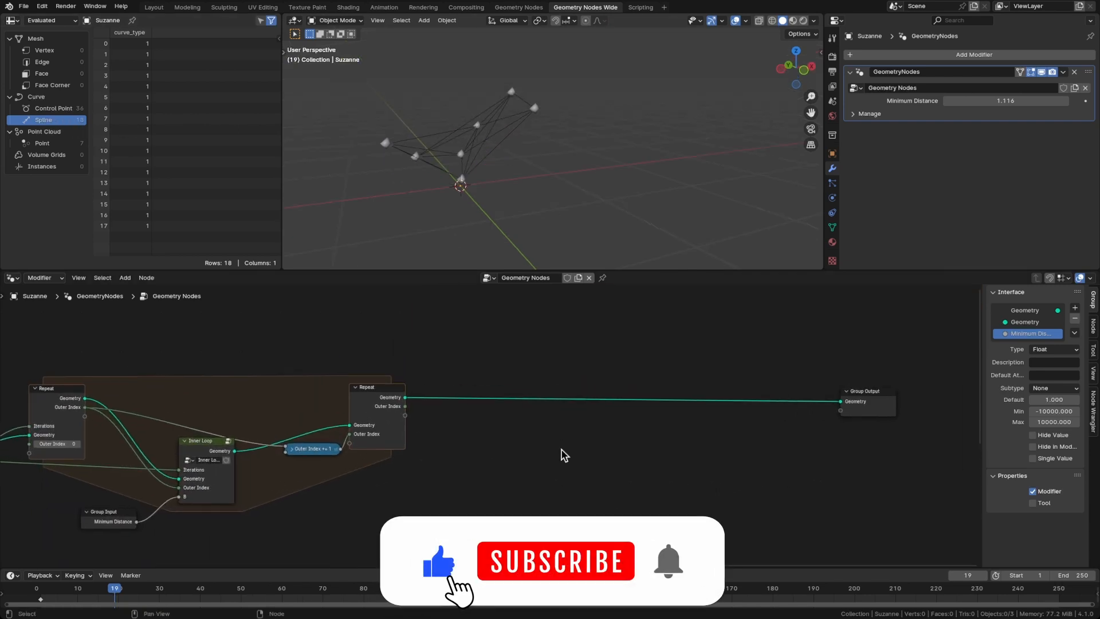
Add a Separate Components node fed by the Geometry output of the outer Repeat zone
click(404, 401)
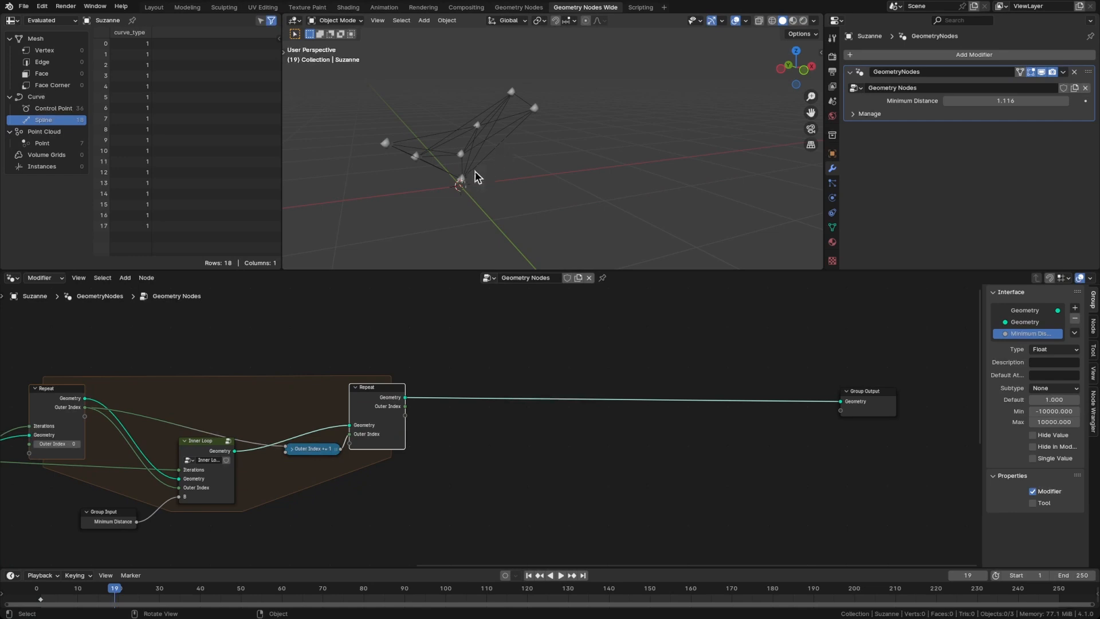
click(462, 342)
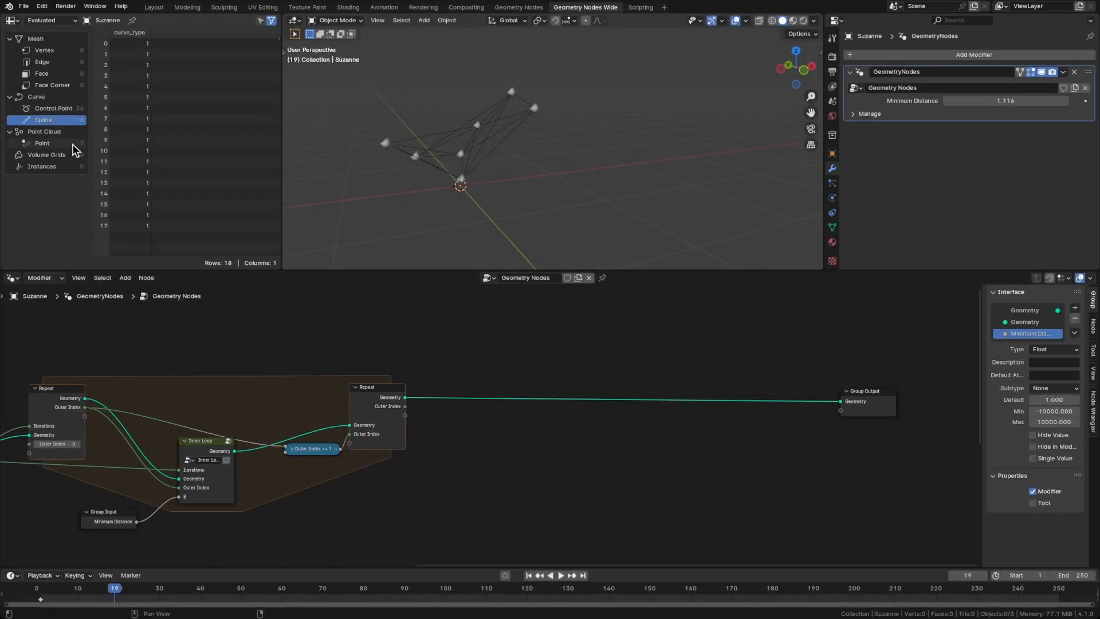
click(402, 409)
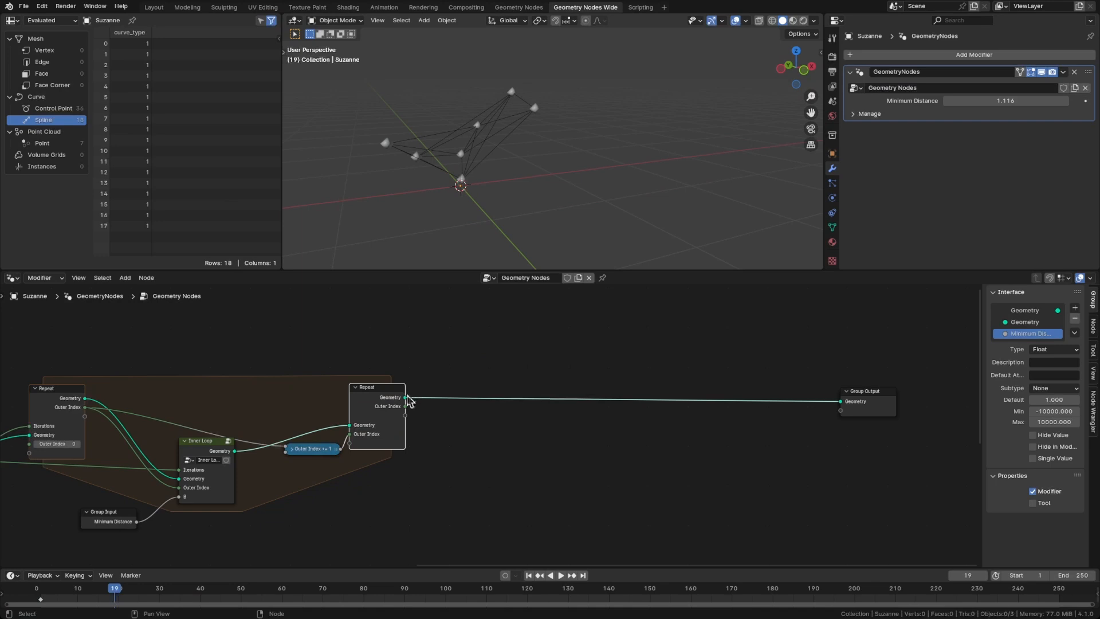
drag(406, 397, 438, 361)
text(sep)
key(Return)
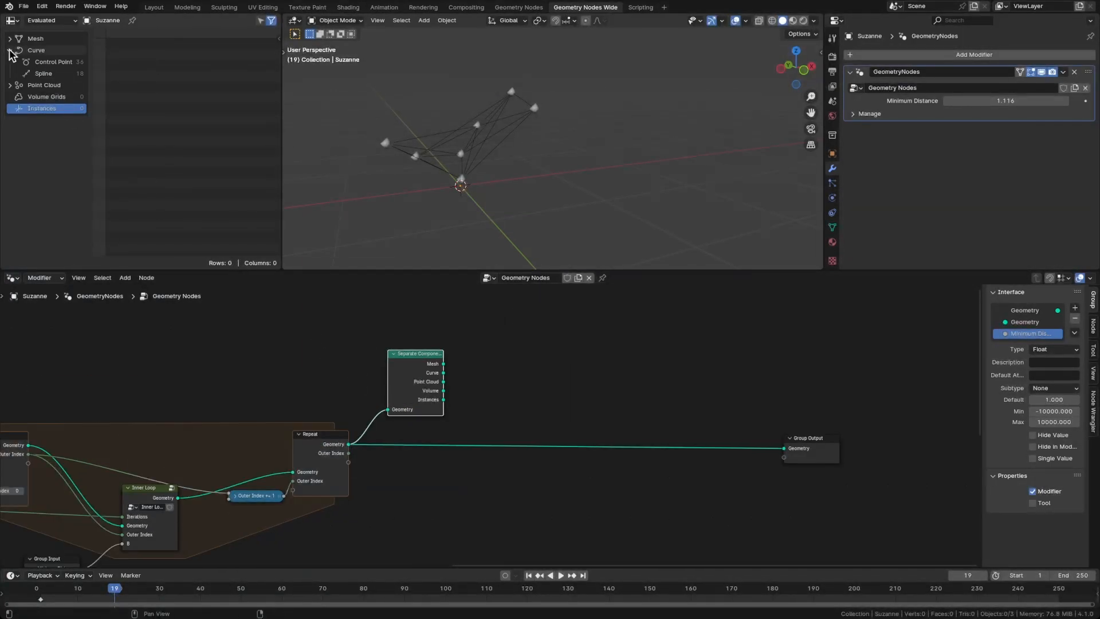
Check the curve control points and point cloud in the spreadsheet, and add Instance on Points fed by the Point Cloud output
click(54, 38)
click(53, 108)
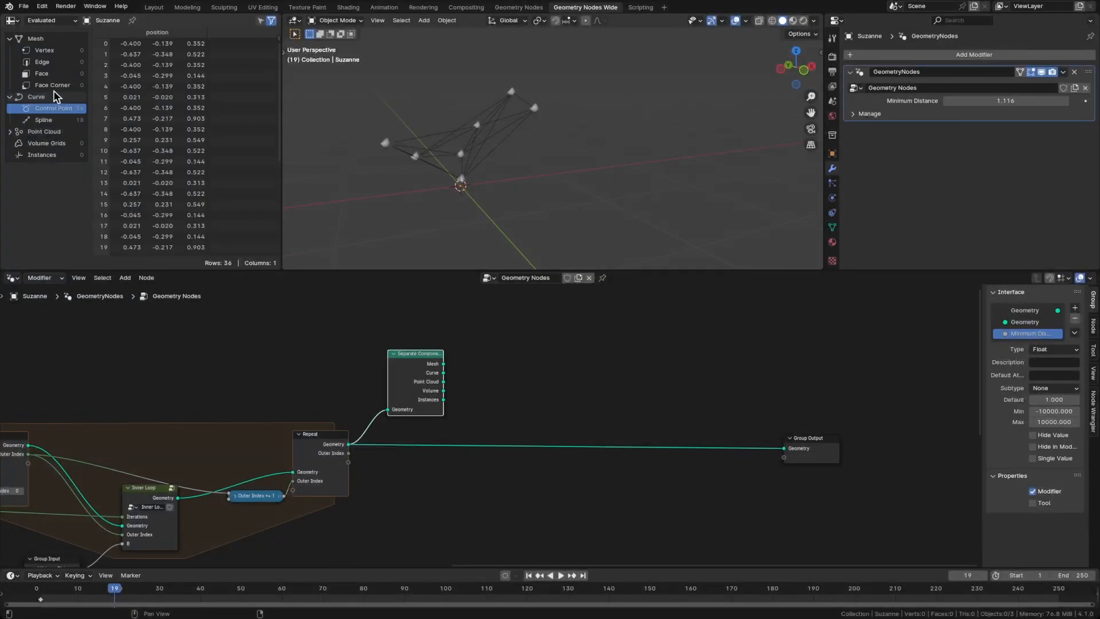
click(61, 132)
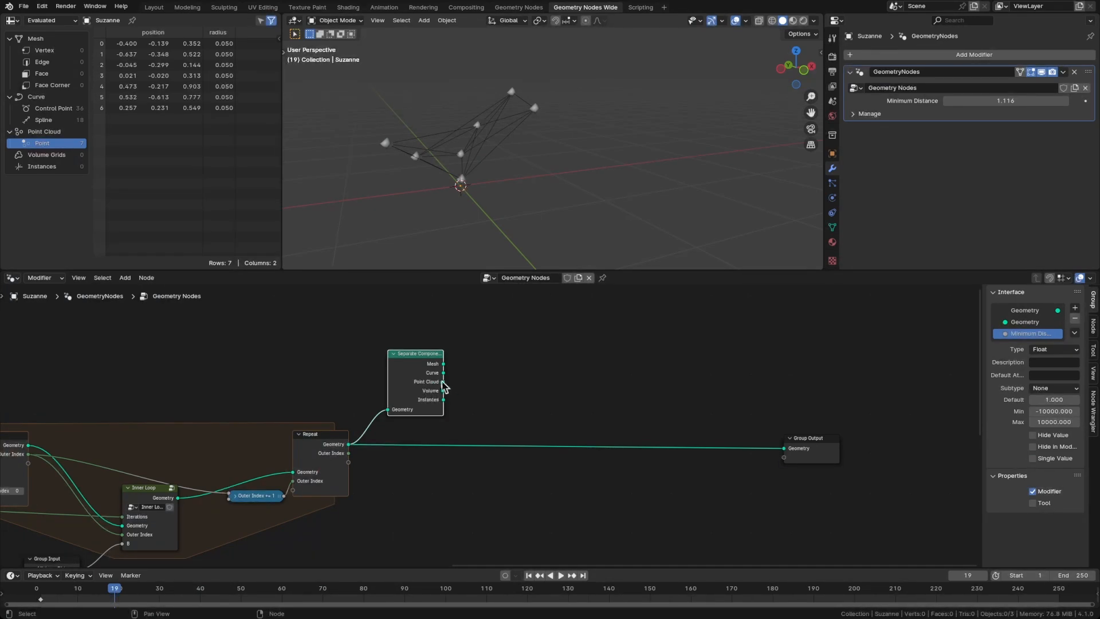
drag(444, 387, 529, 379)
text(instan)
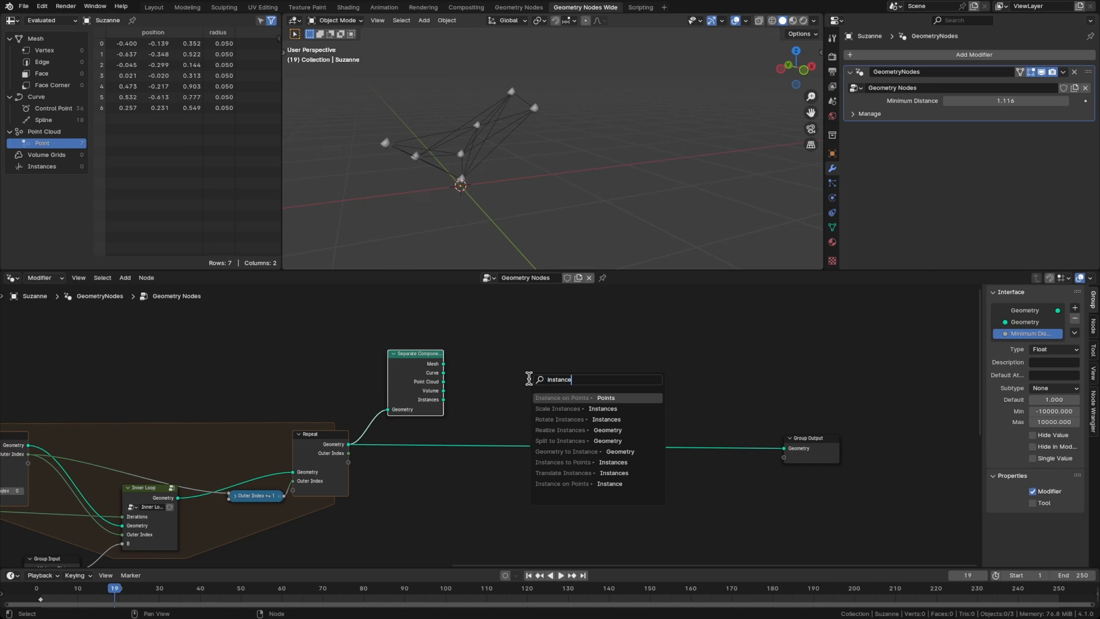
key(Return)
click(584, 302)
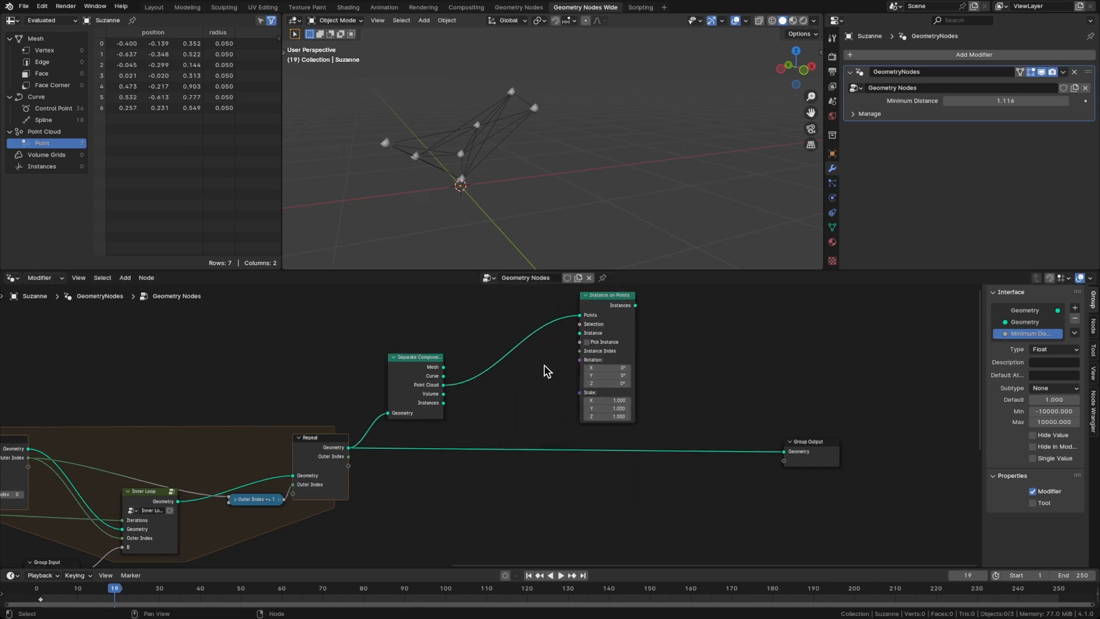
Add an Ico Sphere node and connect its Mesh to the Instance input of Instance on Points
key(shift+a)
text(ico)
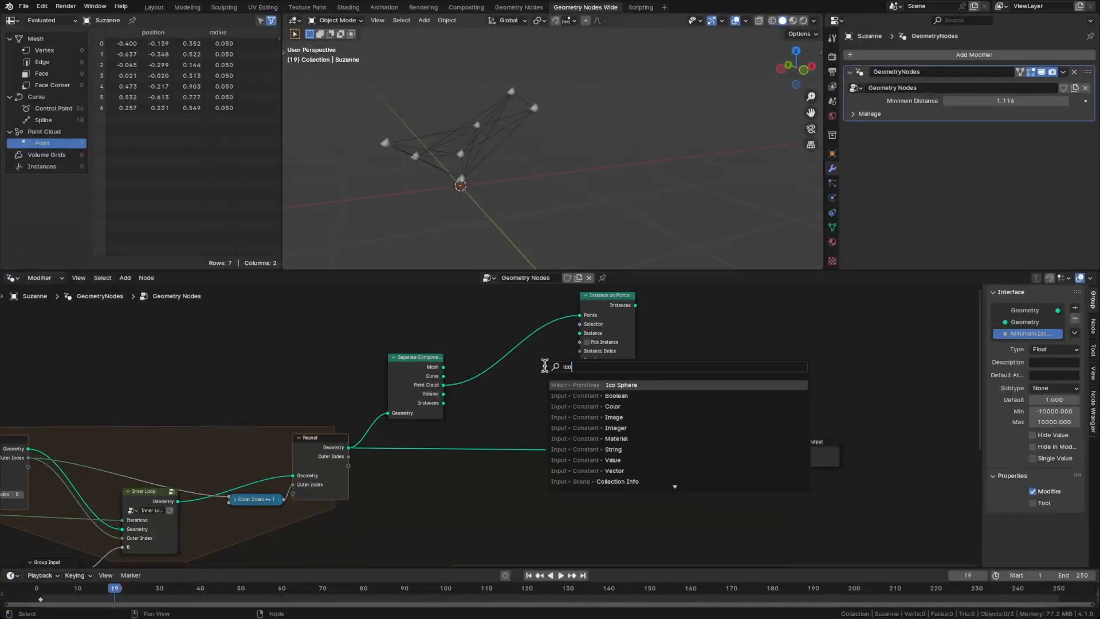
key(Return)
click(544, 369)
drag(558, 386, 580, 334)
click(701, 420)
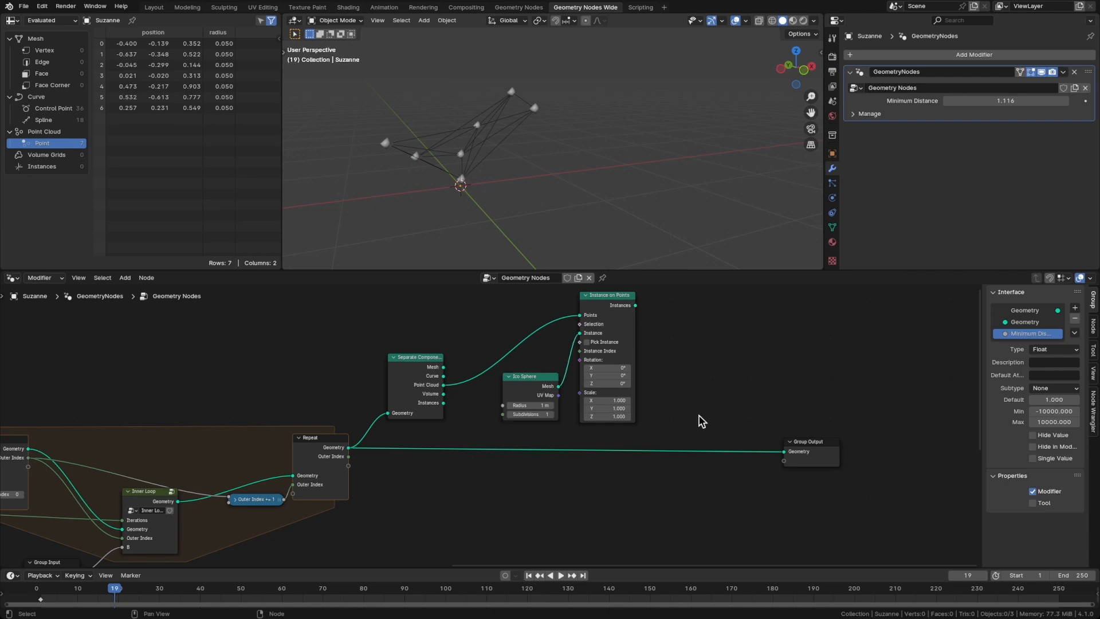
Insert Join Geometry before Group Output, feed the sphere instances into it, and cut its direct link from the Repeat zone
key(shift+a)
text(join)
key(Down)
key(Return)
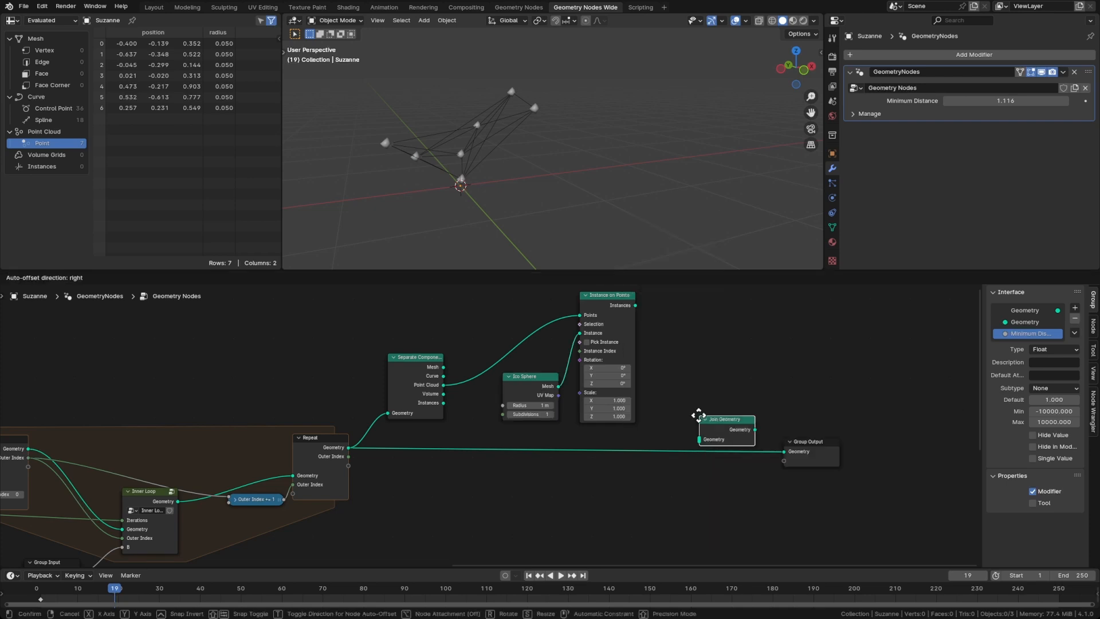
click(702, 440)
drag(635, 306, 696, 459)
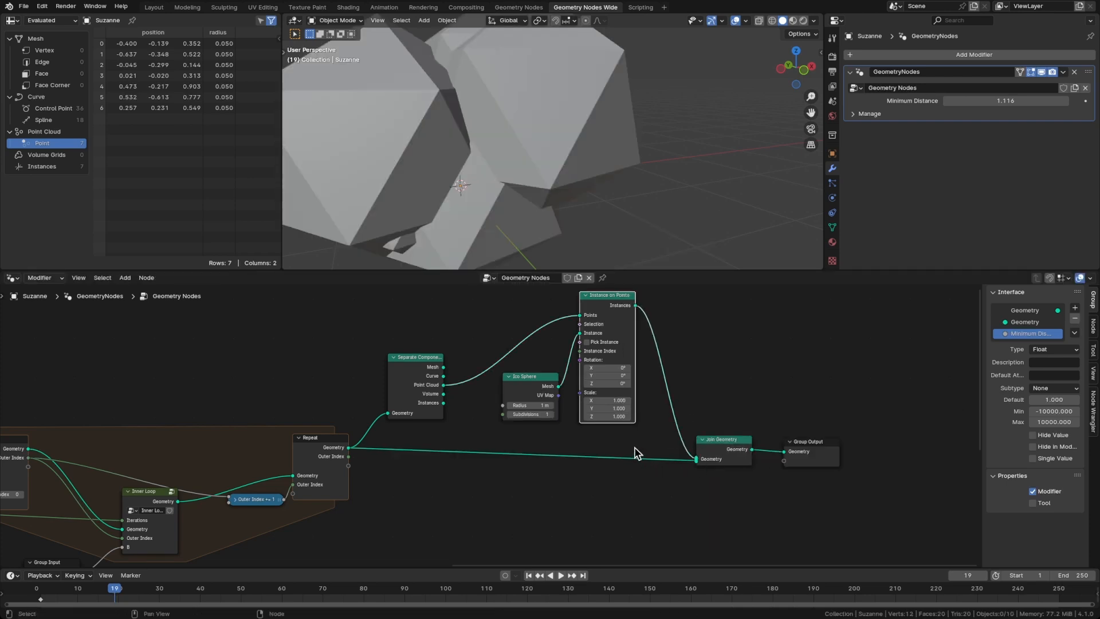
ctrl+right_drag(628, 442, 612, 496)
scroll(481, 247, down, 2)
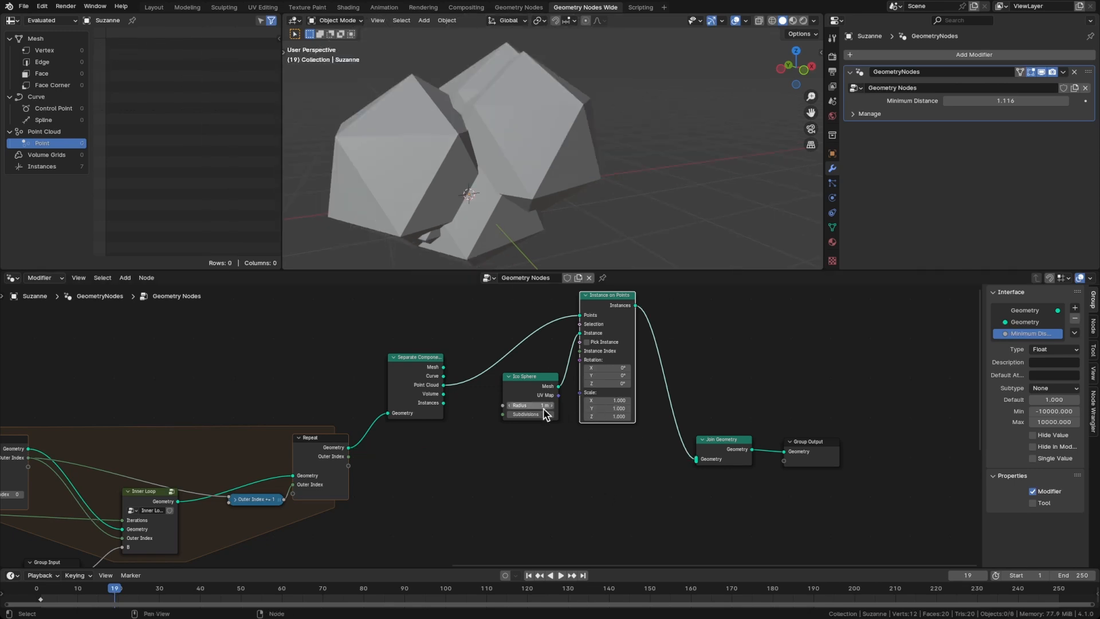
Set the Ico Sphere's radius to 0.03 m and its subdivisions to 2
shift+drag(534, 404, 506, 404)
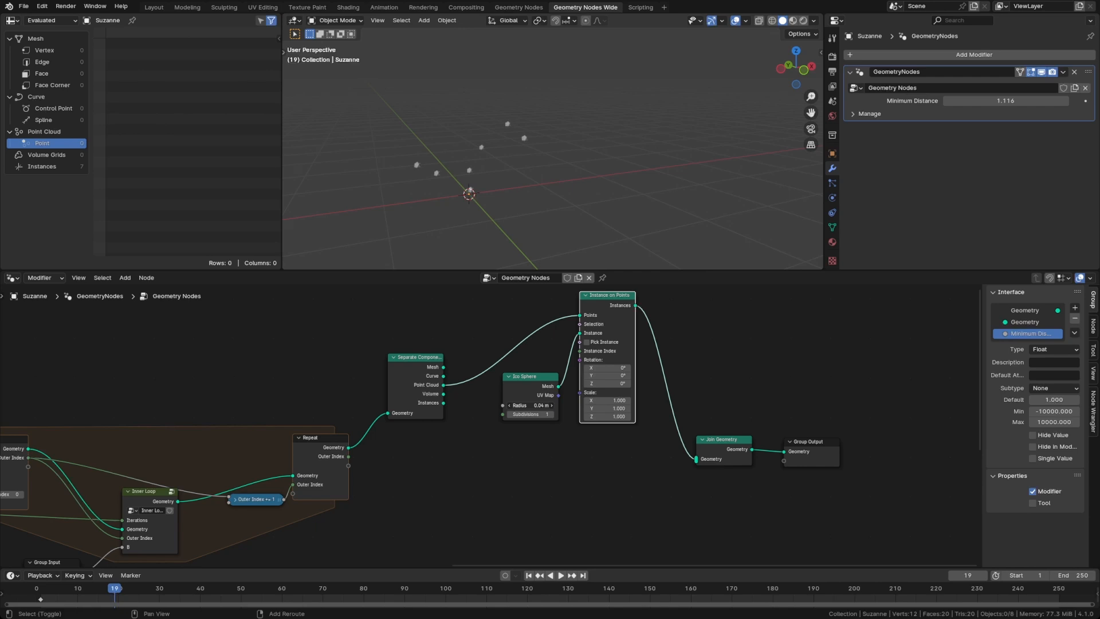
click(536, 405)
text(.02)
key(Return)
click(536, 406)
text(.03)
key(Return)
scroll(480, 163, up, 5)
Make room between Ico Sphere and Instance on Points, and insert a Set Shade Smooth node on their link
drag(633, 295, 674, 296)
drag(554, 375, 527, 387)
key(shift+a)
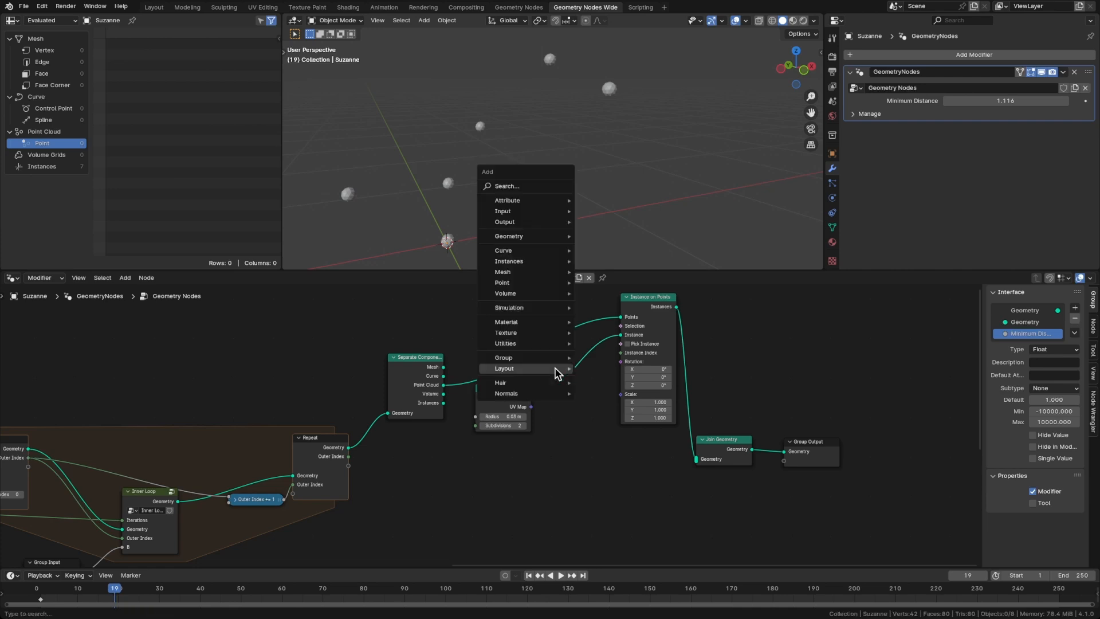
text(set sh)
key(Return)
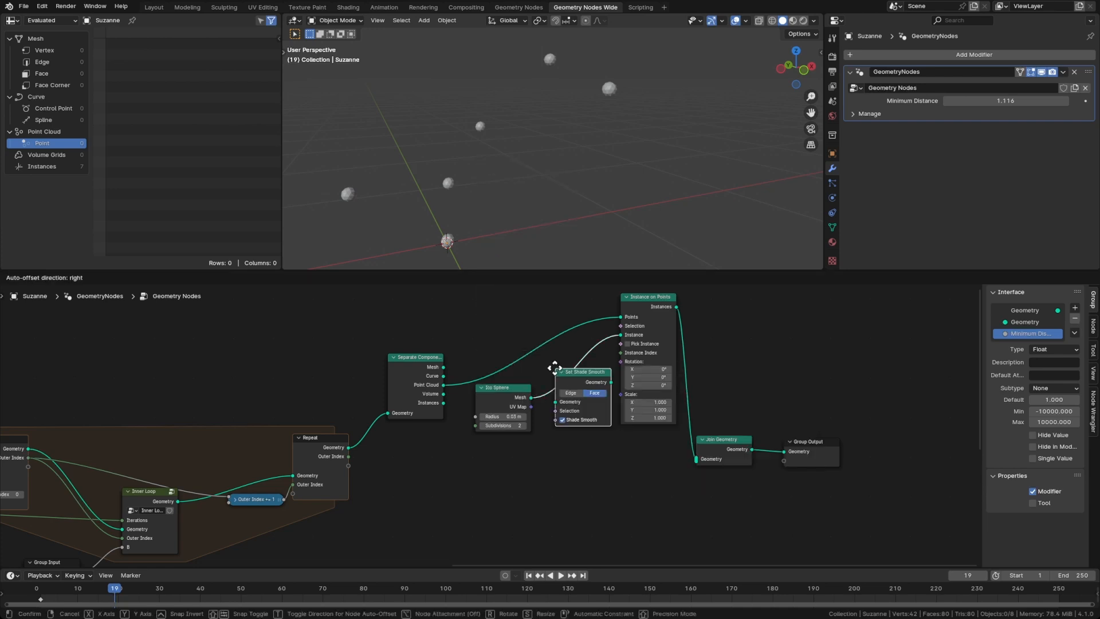
click(562, 367)
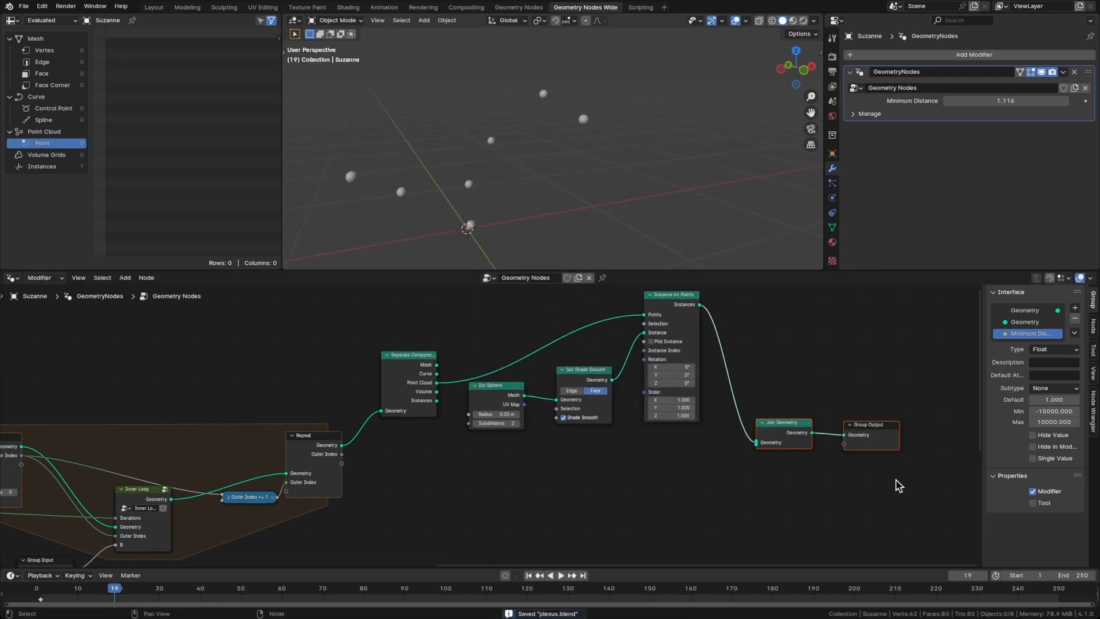
Add a second Separate Components node fed by the Repeat zone's Geometry output, below the first one
middle_drag(668, 482, 626, 447)
click(709, 486)
scroll(700, 462, down, 1)
scroll(690, 471, down, 1)
scroll(629, 448, up, 1)
click(364, 415)
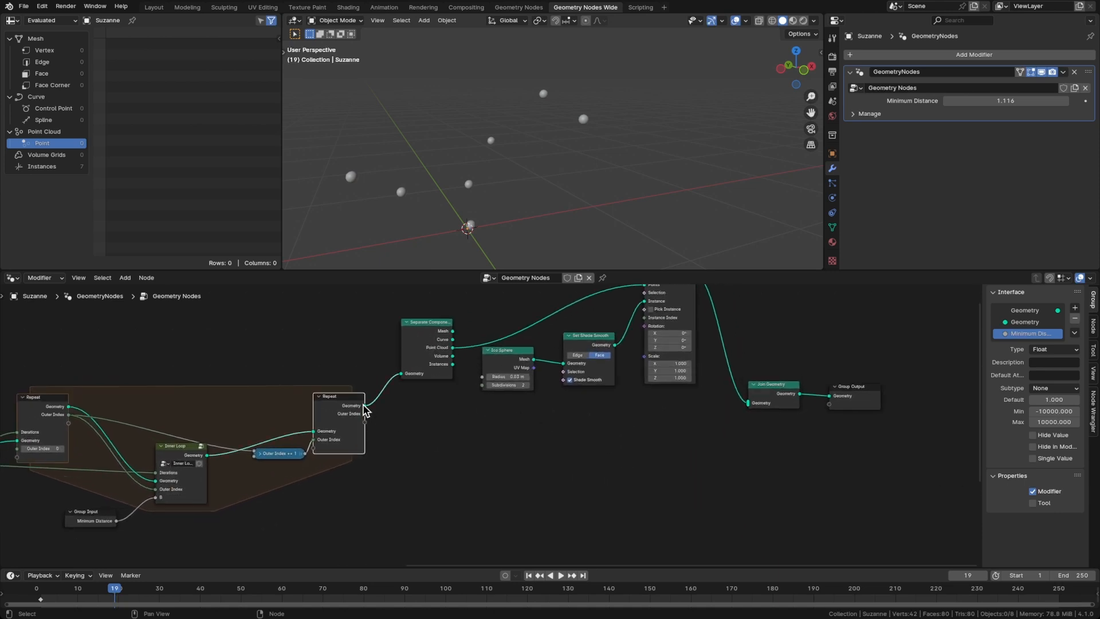
key(shift+a)
text(separa)
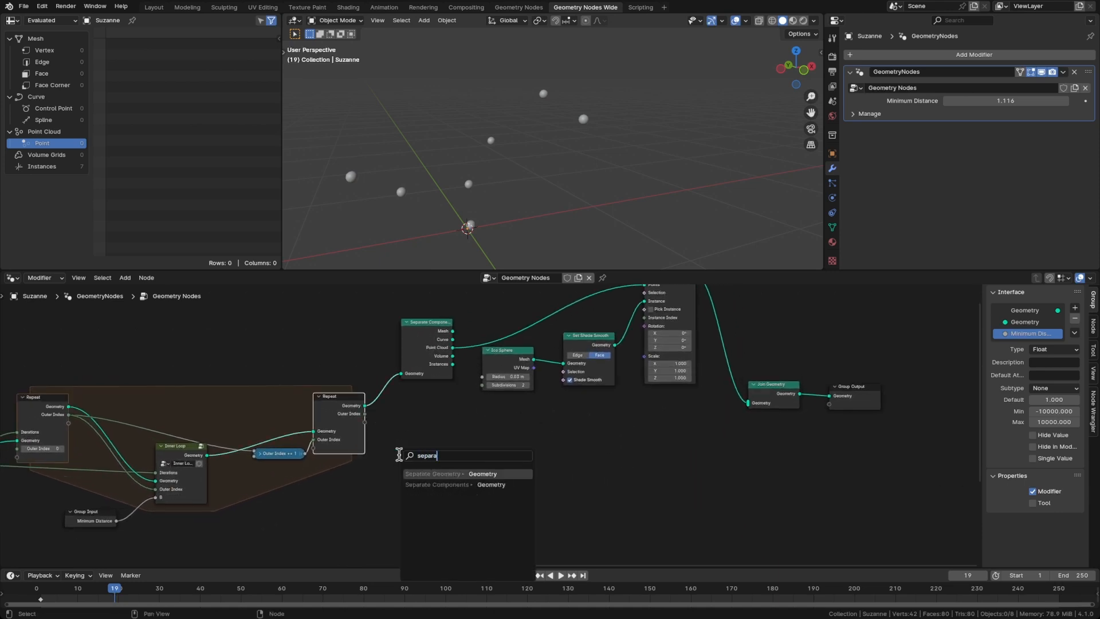
key(Down)
key(Return)
click(396, 456)
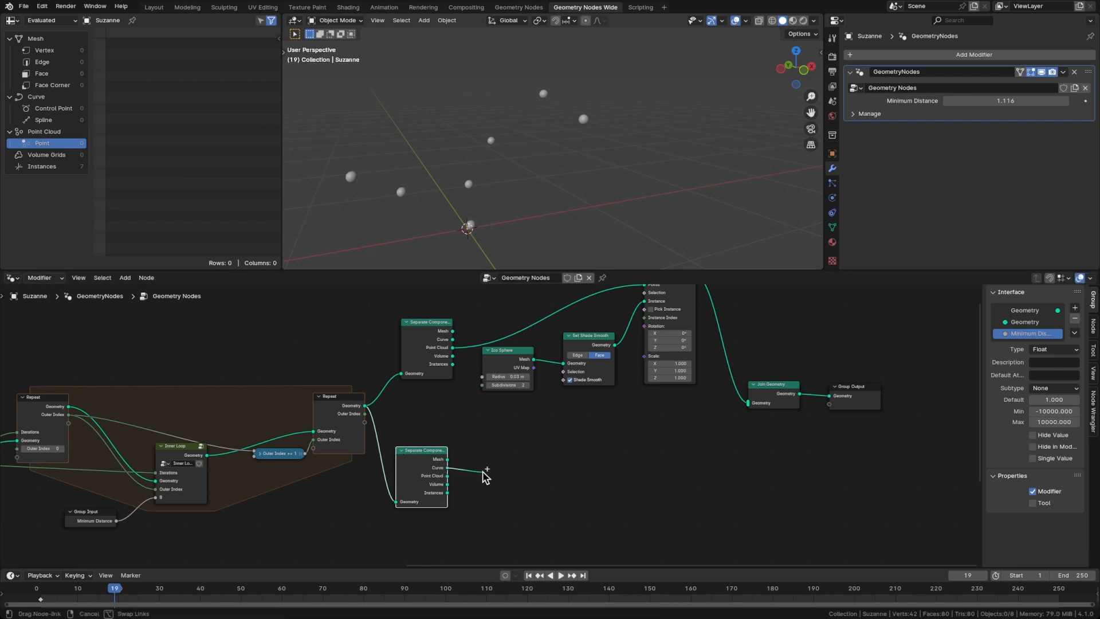
Add a Curve to Mesh node fed by the second Separate Components' Curve output, and link its Mesh to Join Geometry
key(shift+a)
text(curvetomesh)
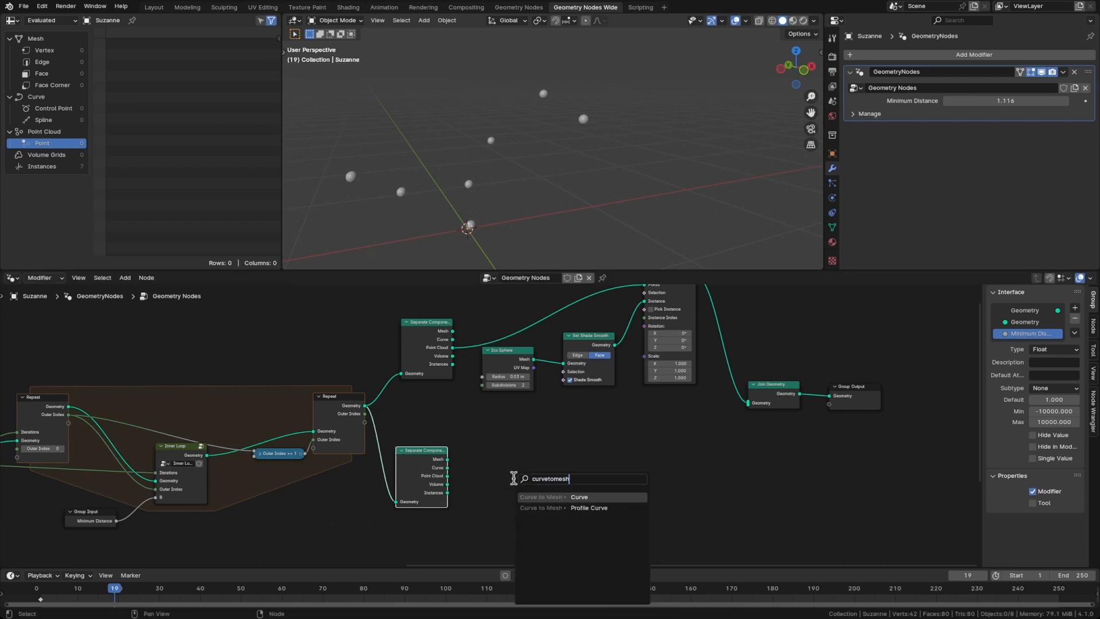
key(Return)
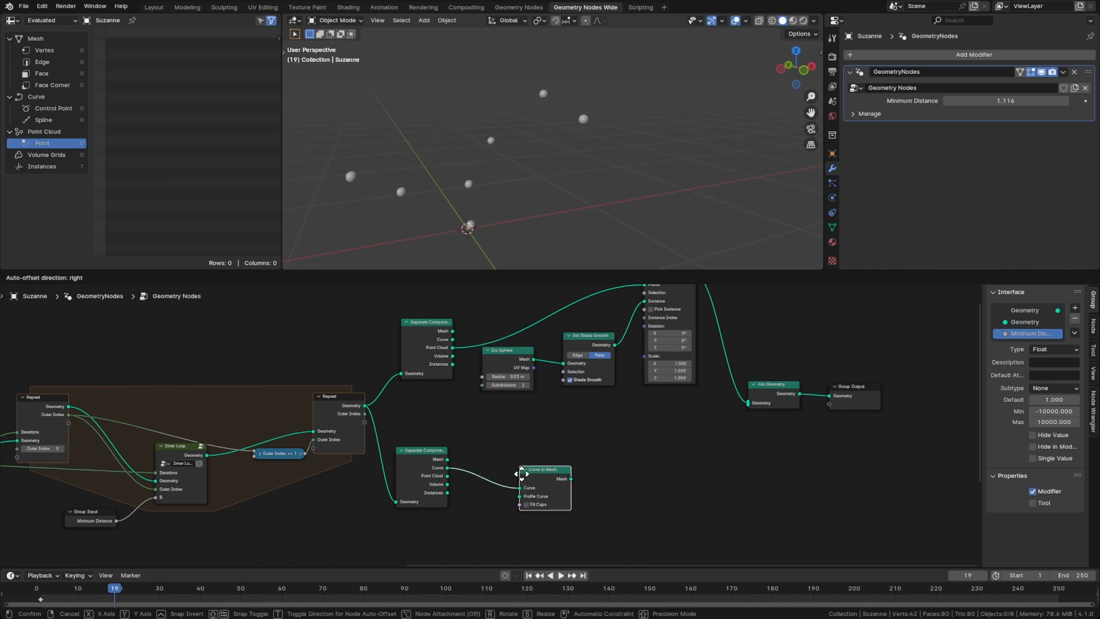
click(573, 476)
mouse_move(578, 471)
mouse_down()
mouse_move(756, 410)
mouse_move(748, 403)
mouse_move(576, 459)
mouse_up()
click(576, 458)
Add a Curve Circle node and connect it to the Profile Curve input of Curve to Mesh
scroll(601, 444, up, 3)
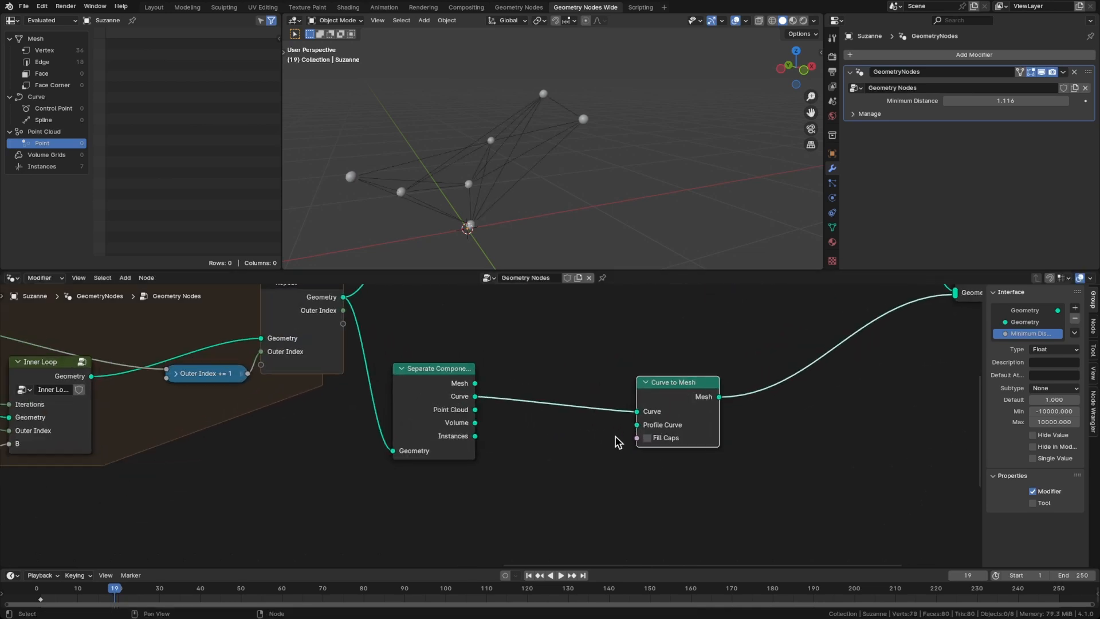
key(shift+a)
text(curv)
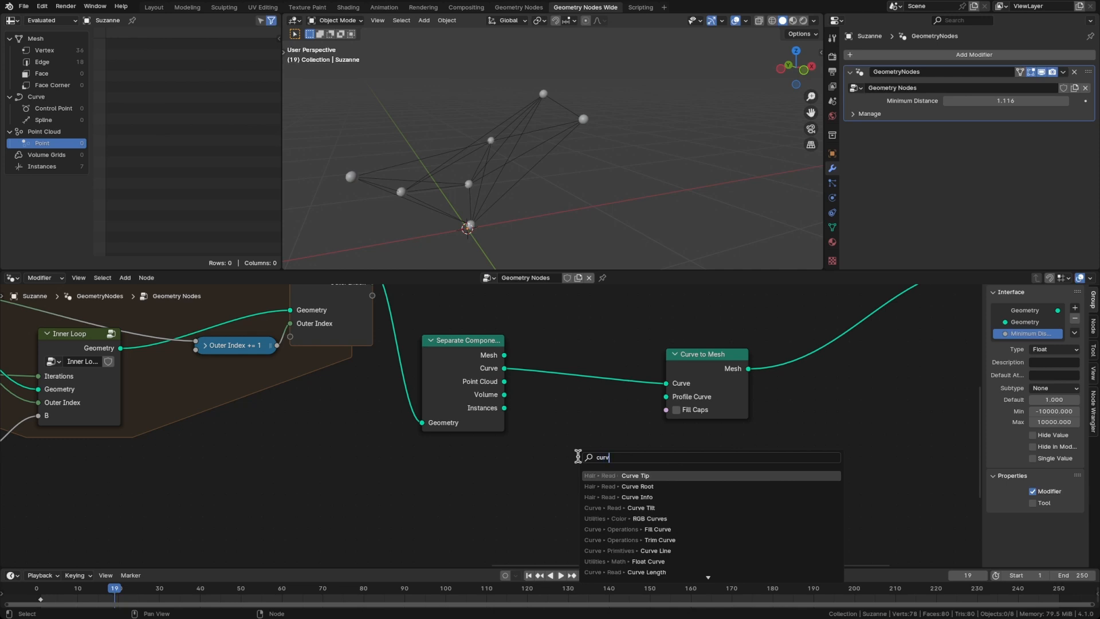
text(ecirl)
key(BackSpace)
key(Return)
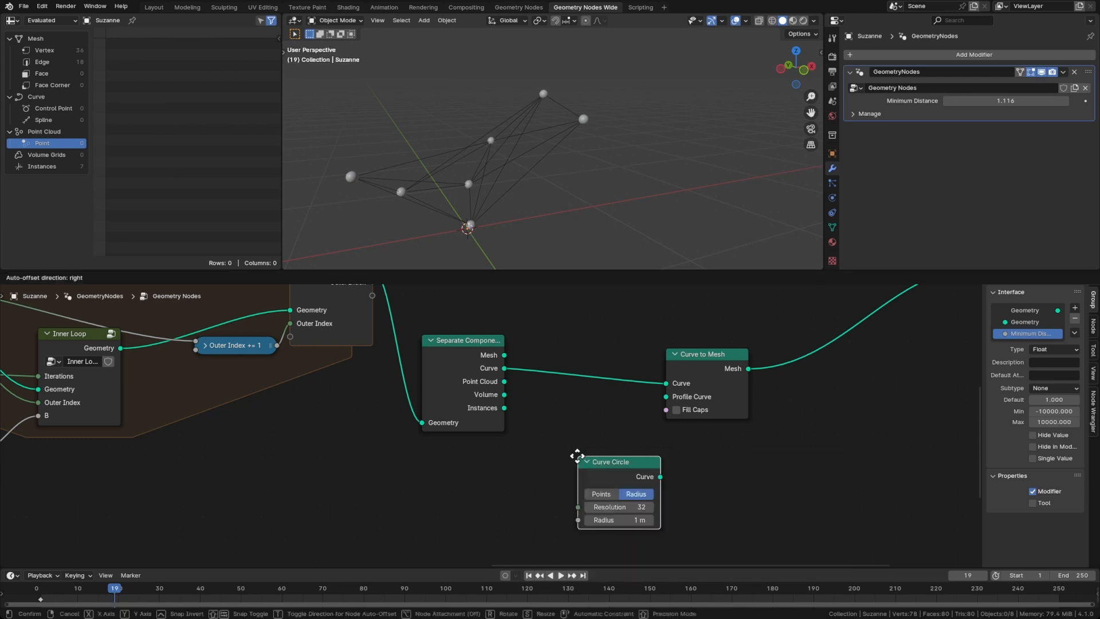
click(551, 442)
drag(628, 460, 666, 397)
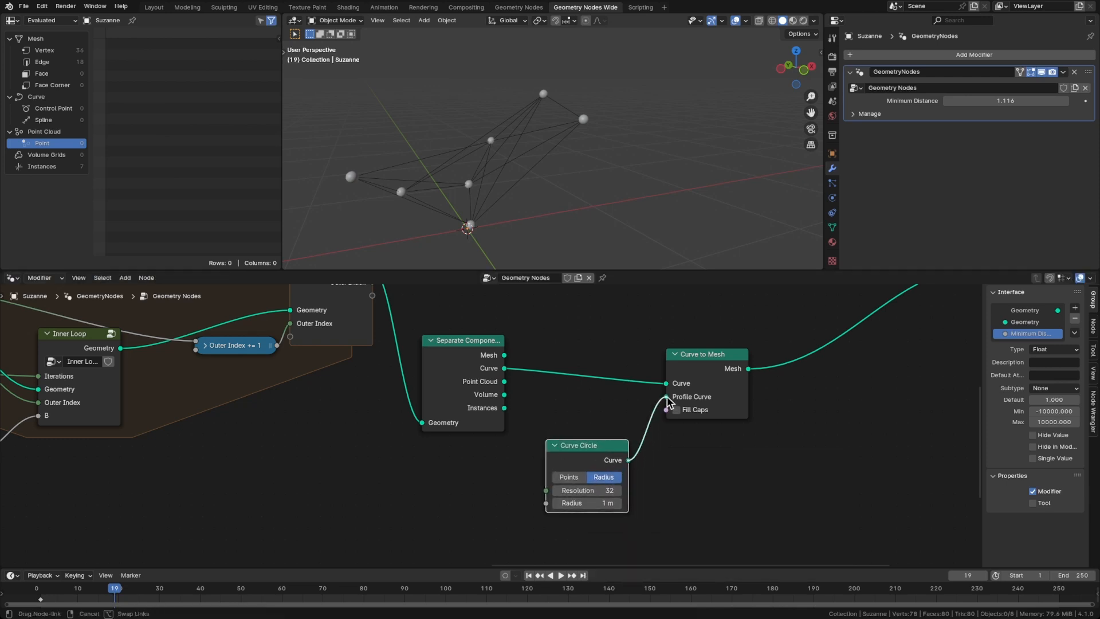
Set the Curve Circle's resolution to 6 and its radius to 0.005 m
click(598, 490)
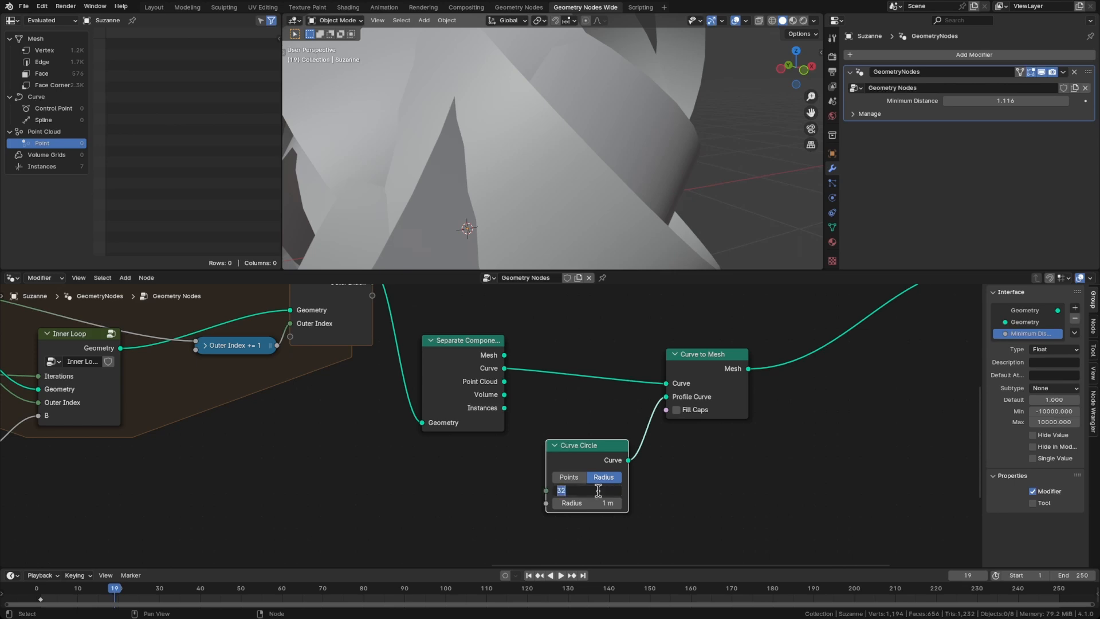
text(6)
key(Return)
drag(578, 503, 602, 507)
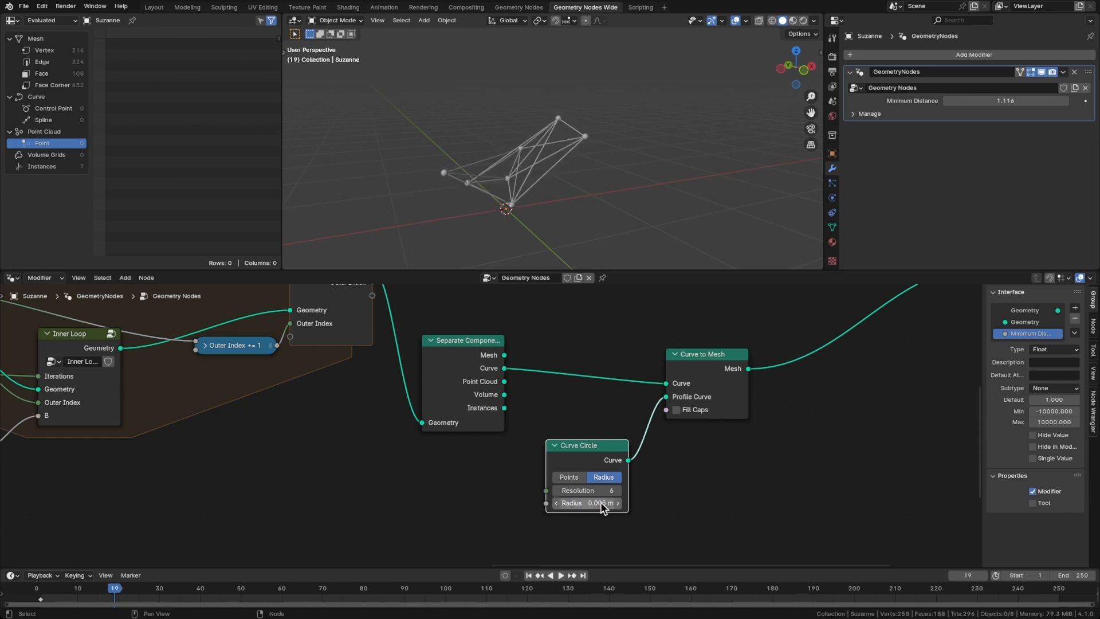
Play the animation in front view and save the file
key(space)
key(KP_1)
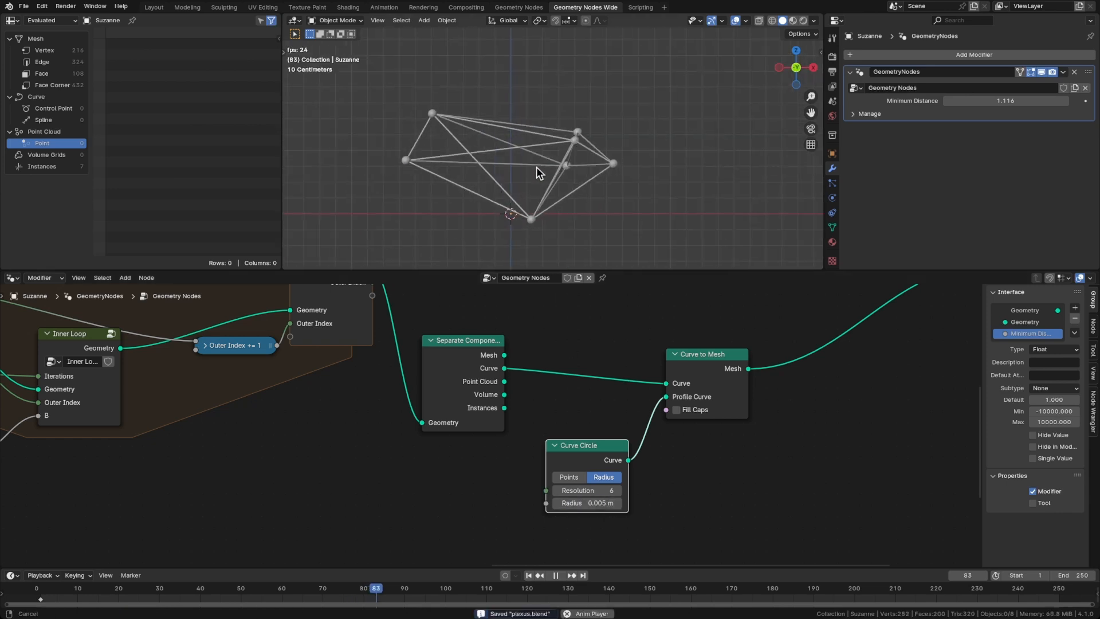
key(ctrl+s)
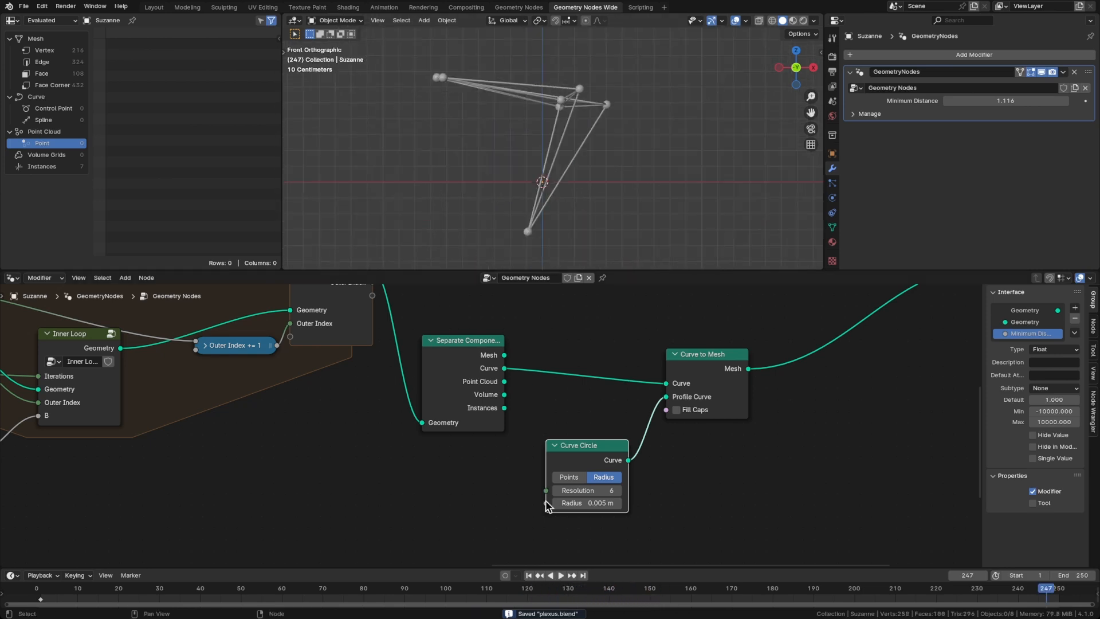
Expose the Curve Circle's Radius through a new Group Input and rename that input Line Radius
drag(546, 503, 515, 508)
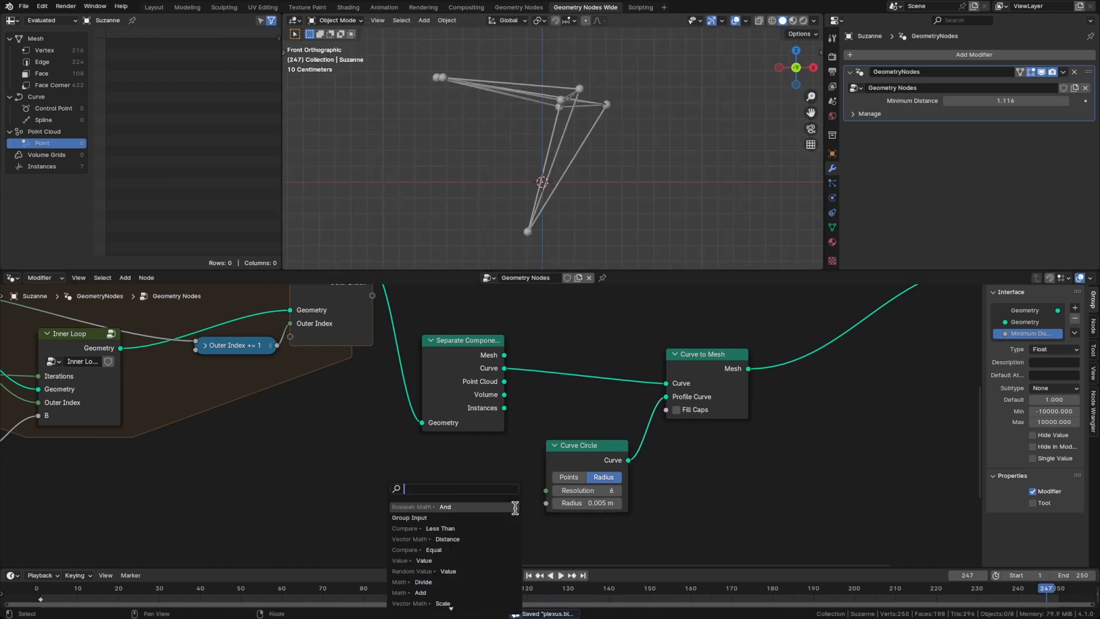
text(group)
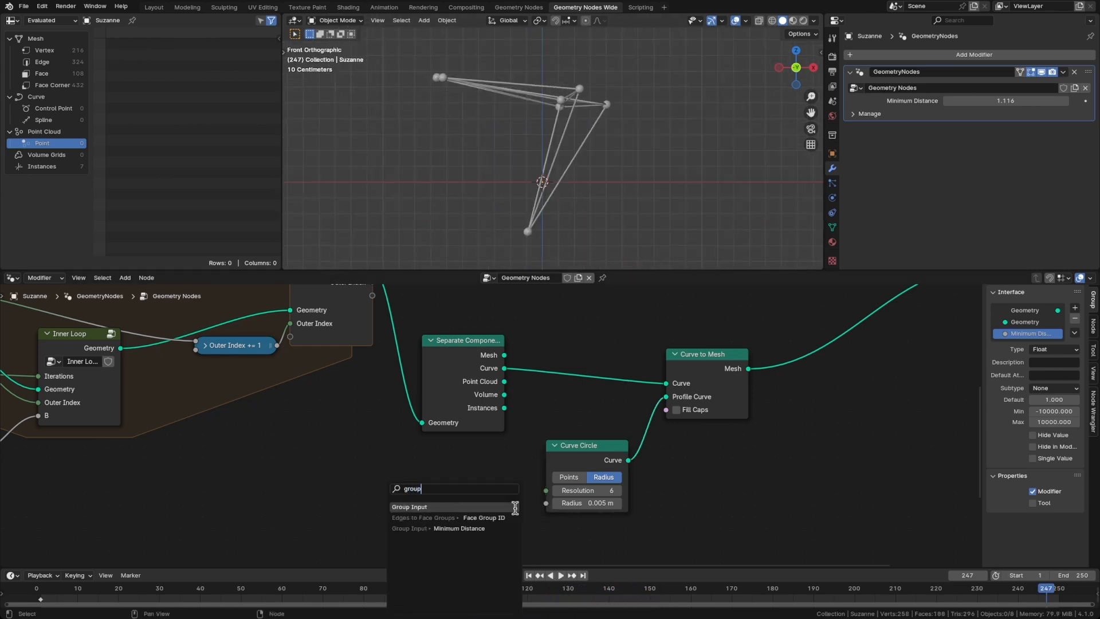
key(Return)
click(517, 492)
double_click(1020, 345)
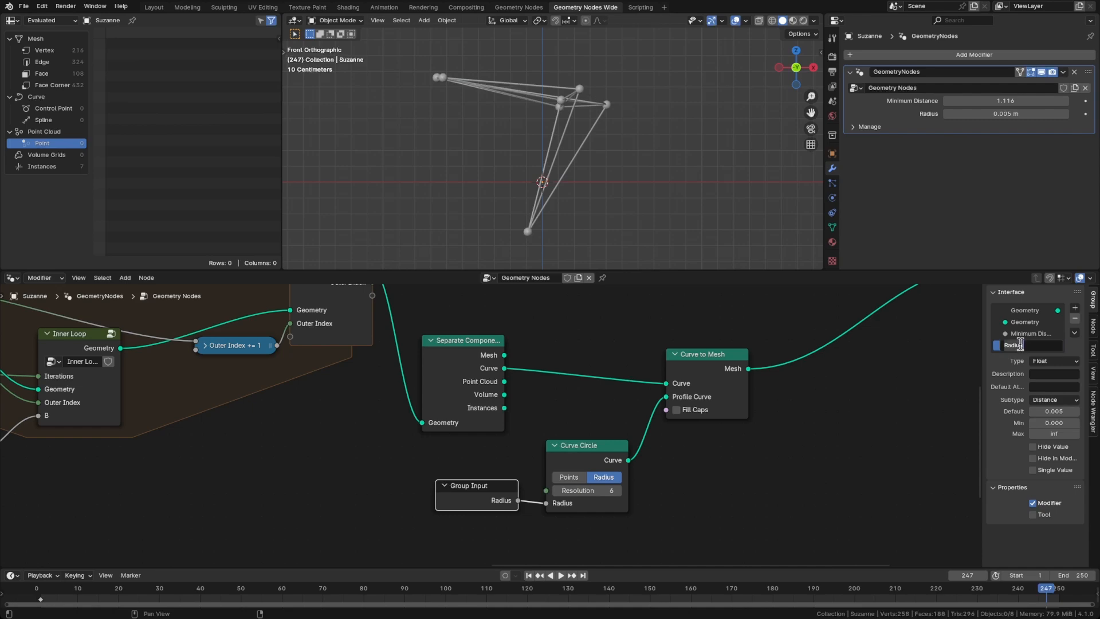
text(Line Radius)
key(Return)
Expose the Ico Sphere's Radius through a new Group Input node and rename that input Orb Radius
key(Home)
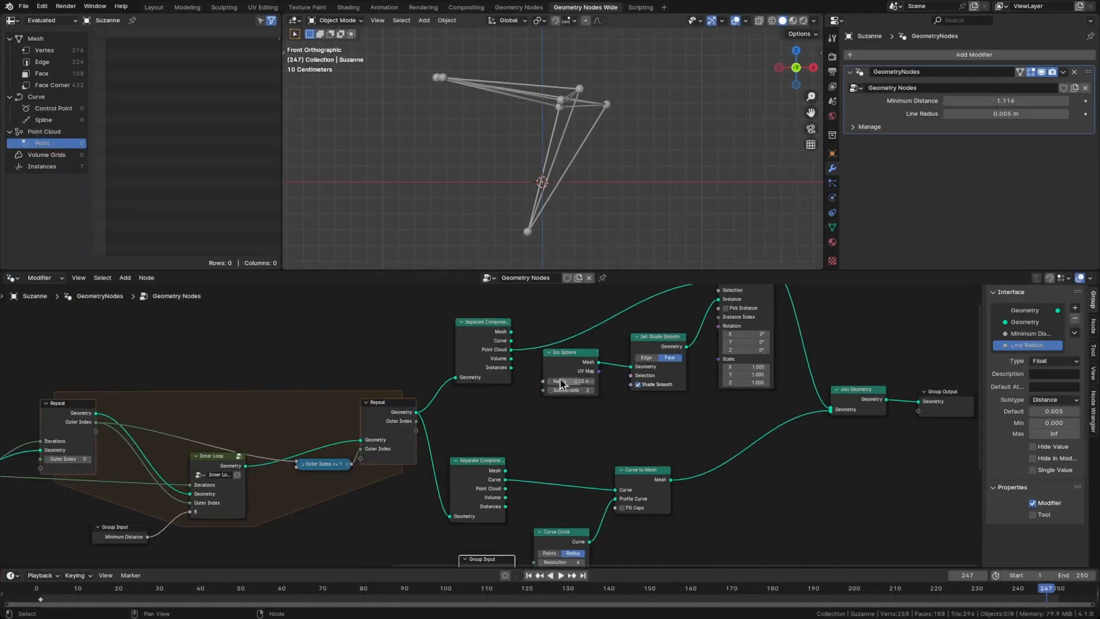
click(561, 383)
key(shift+a)
text(group)
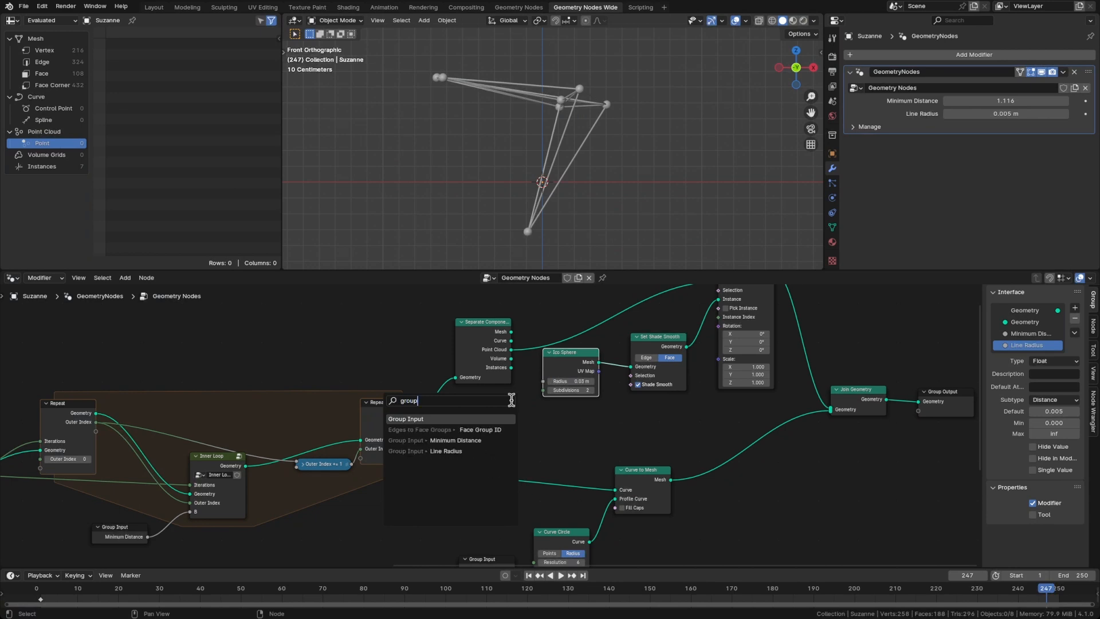
key(Return)
double_click(1024, 357)
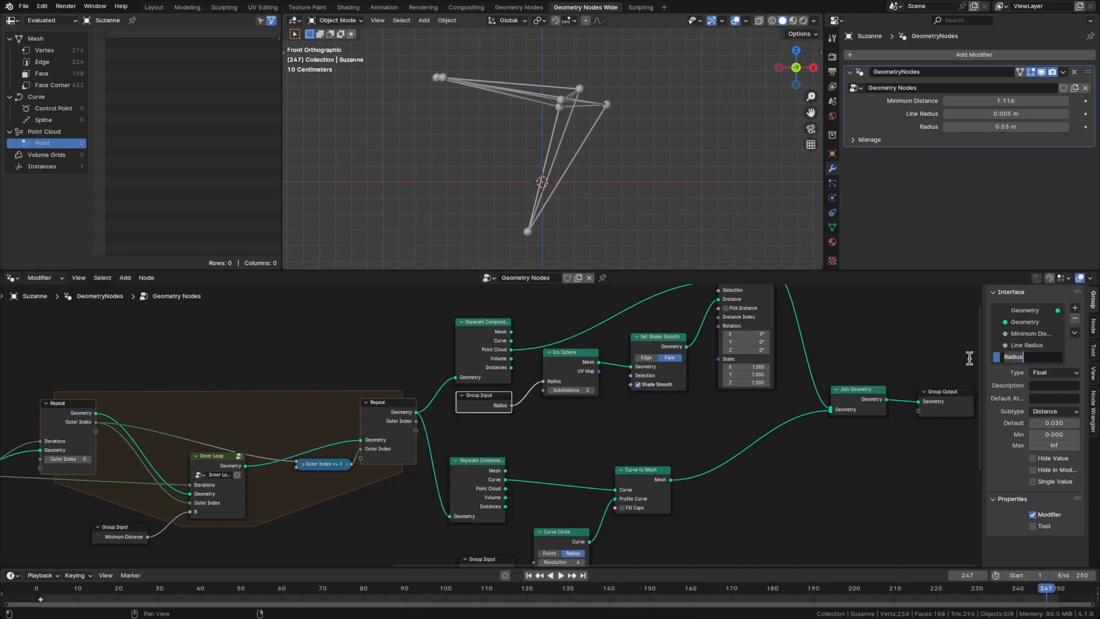
text(Orb Radius)
key(Return)
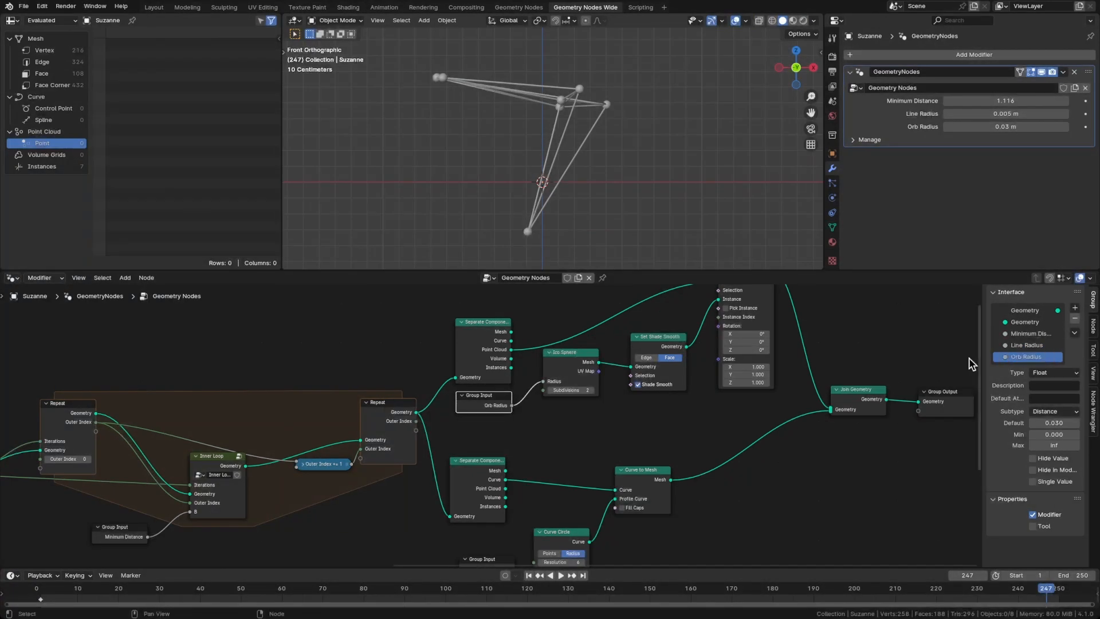
Try other values for the modifier's Orb Radius and Line Radius
mouse_move(1009, 127)
mouse_down()
mouse_move(1025, 127)
mouse_move(1017, 114)
mouse_up()
right_click(1008, 127)
right_click(994, 113)
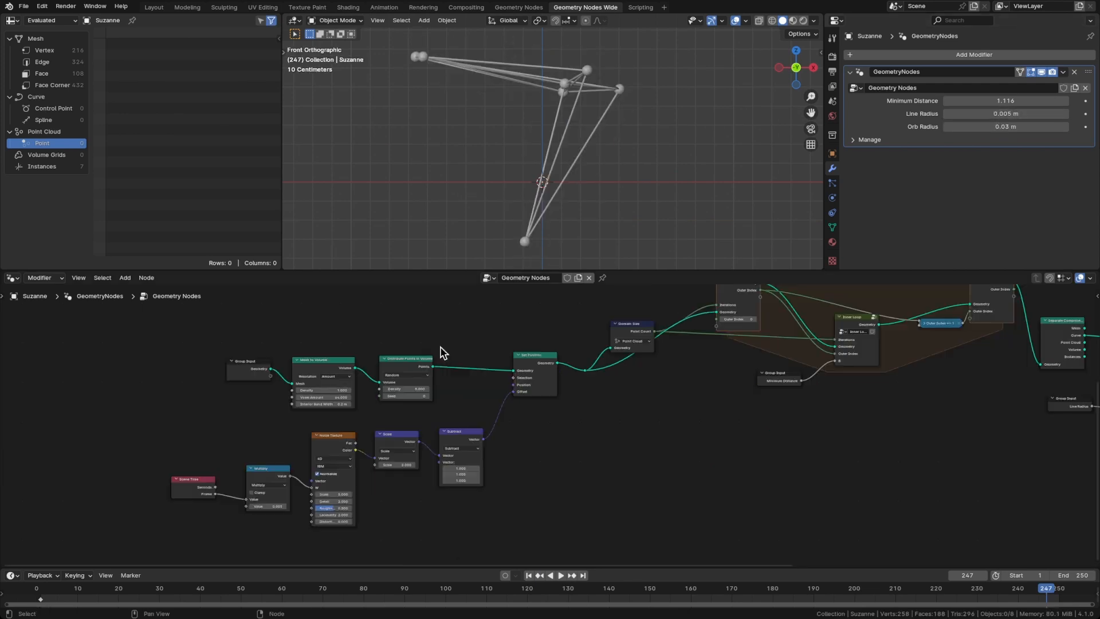
Frame the Group Input, Mesh to Volume and Distribute Points in Volume nodes, label the frame Points, and reposition it
key(ctrl+alt+space)
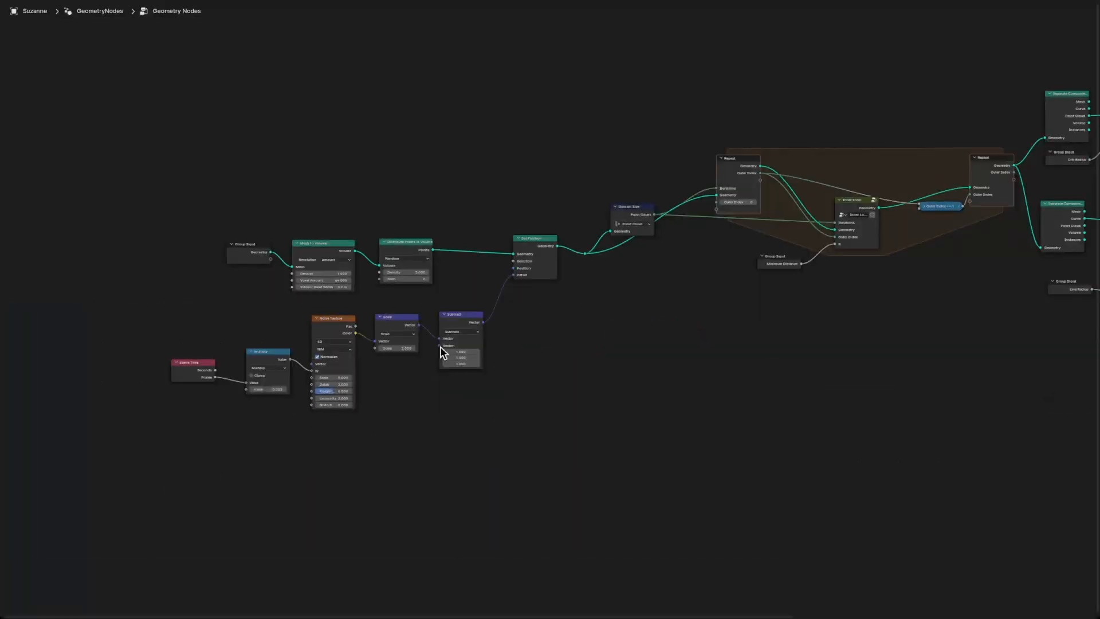
mouse_move(799, 307)
middle_down()
mouse_move(710, 312)
mouse_move(814, 318)
middle_up()
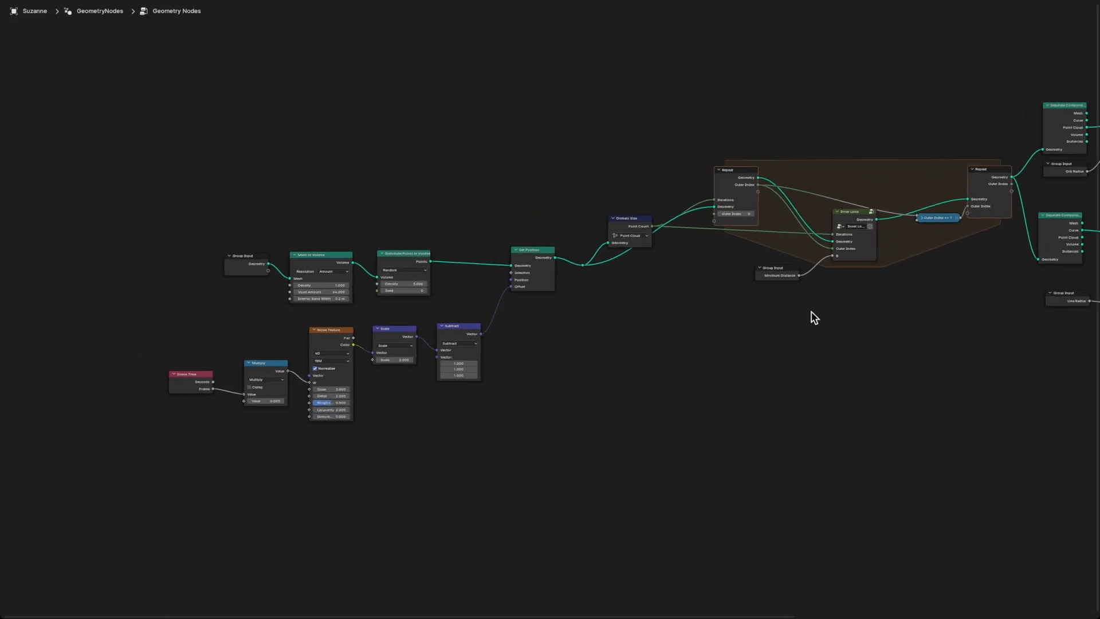
scroll(423, 292, up, 2)
middle_drag(405, 304, 571, 317)
scroll(542, 310, down, 1)
drag(259, 222, 619, 337)
key(ctrl+j)
key(F2)
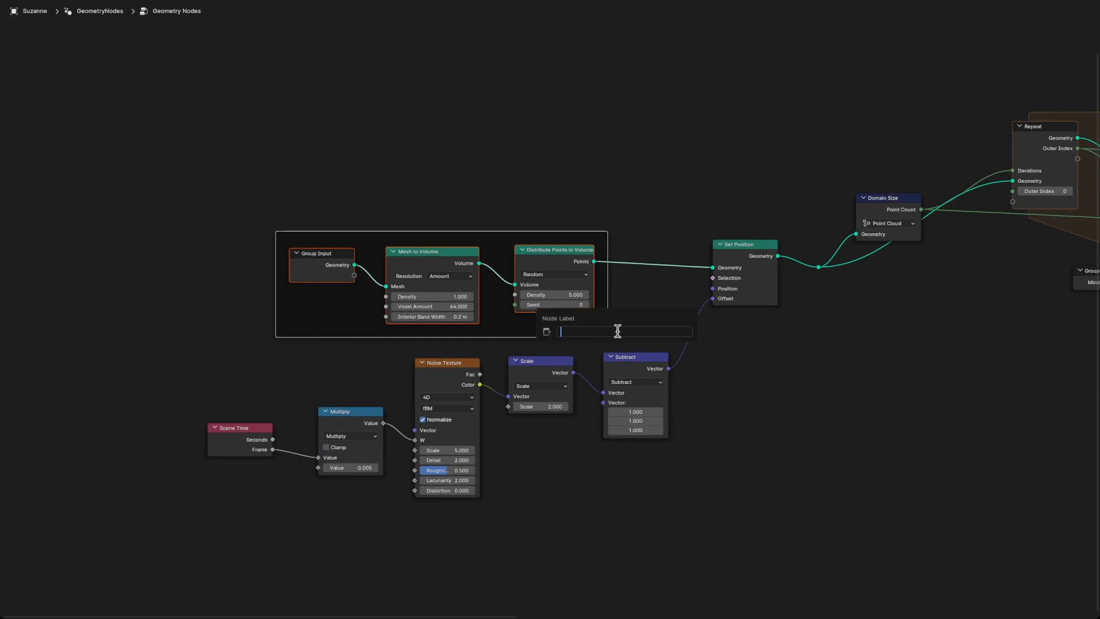
text(Points)
key(Return)
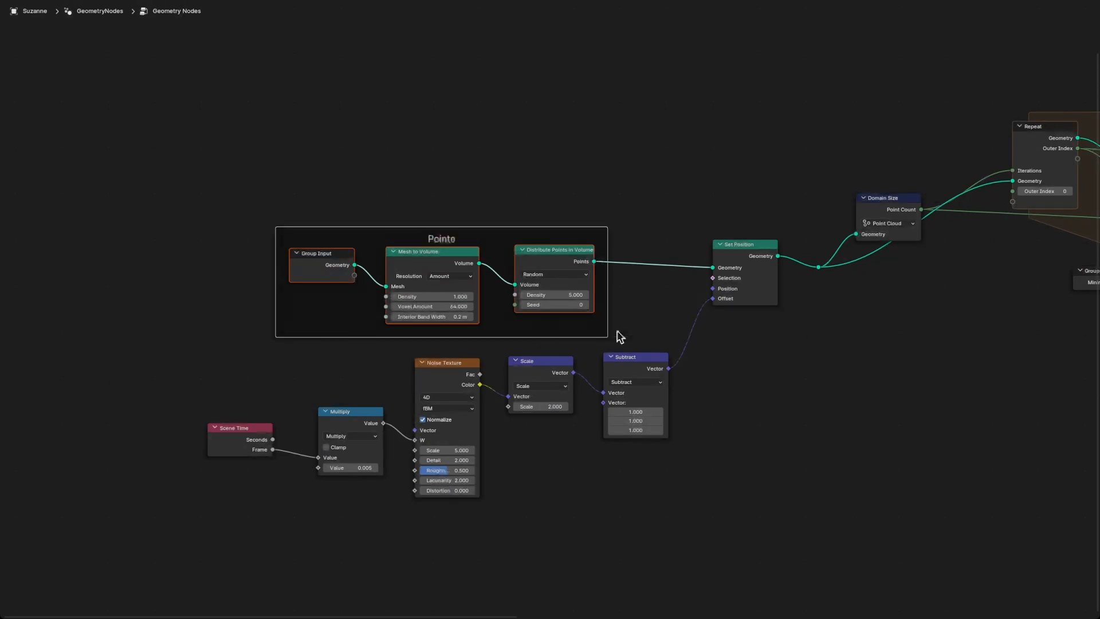
drag(451, 235, 479, 216)
Frame the Scene Time-to-Subtract noise nodes with Set Position, label the frame Point Offset, and arrange it below the Points frame
middle_drag(855, 429, 691, 412)
drag(41, 337, 543, 498)
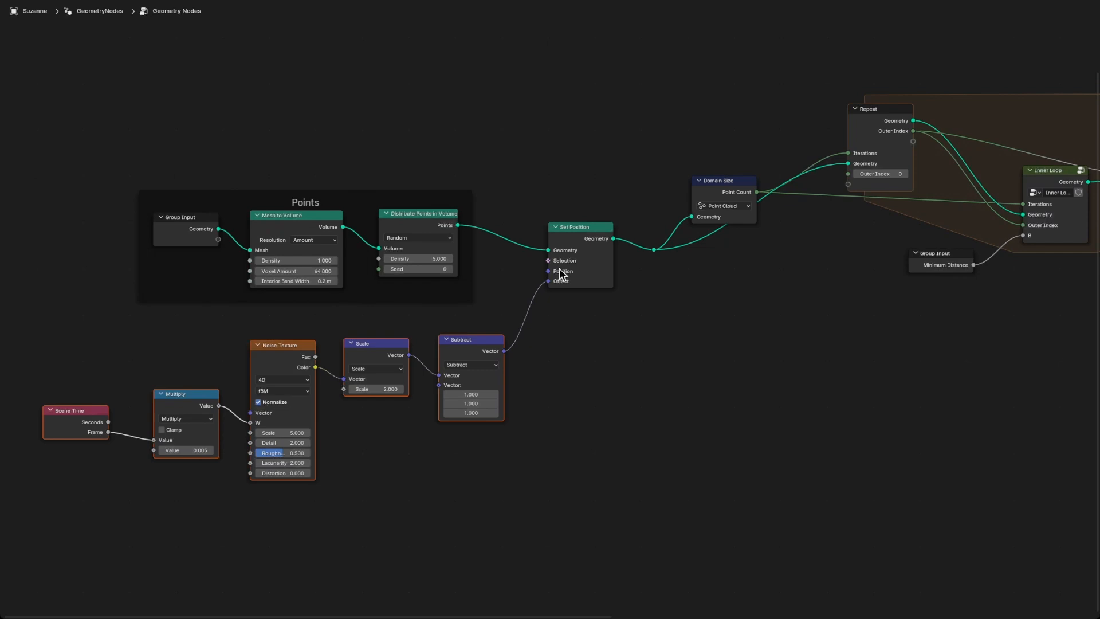
shift+click(583, 240)
key(ctrl+j)
key(F2)
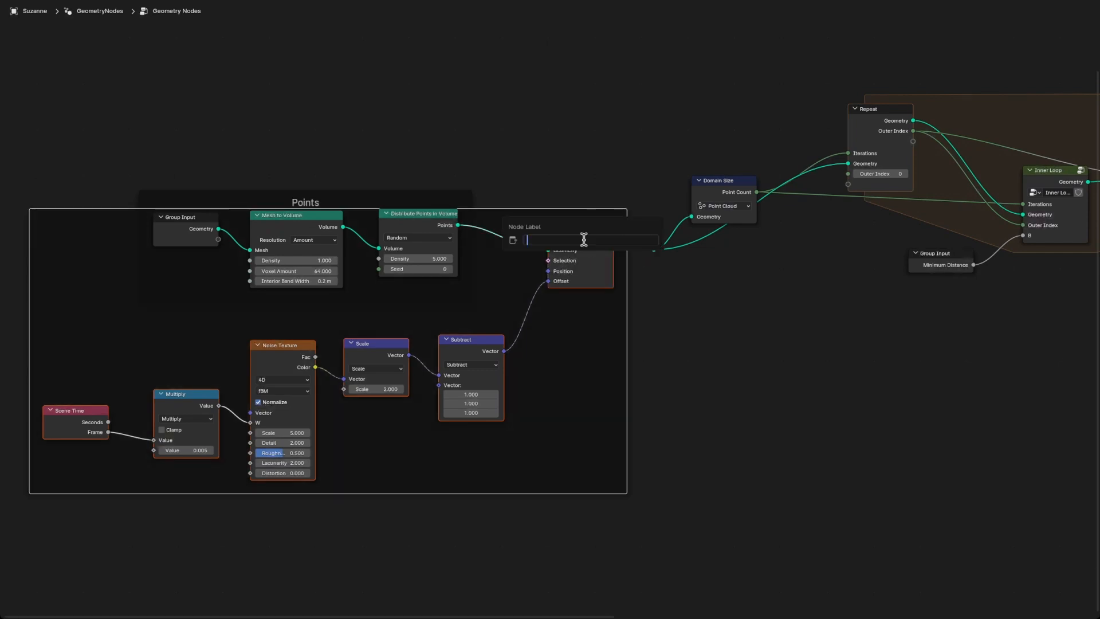
text(Point Offset)
key(Return)
key(g)
click(607, 351)
drag(332, 189, 413, 184)
Frame the point cloud branch, from Separate Components and Orb Radius input to Instance on Points, and label it Orbs
middle_drag(1057, 193, 554, 301)
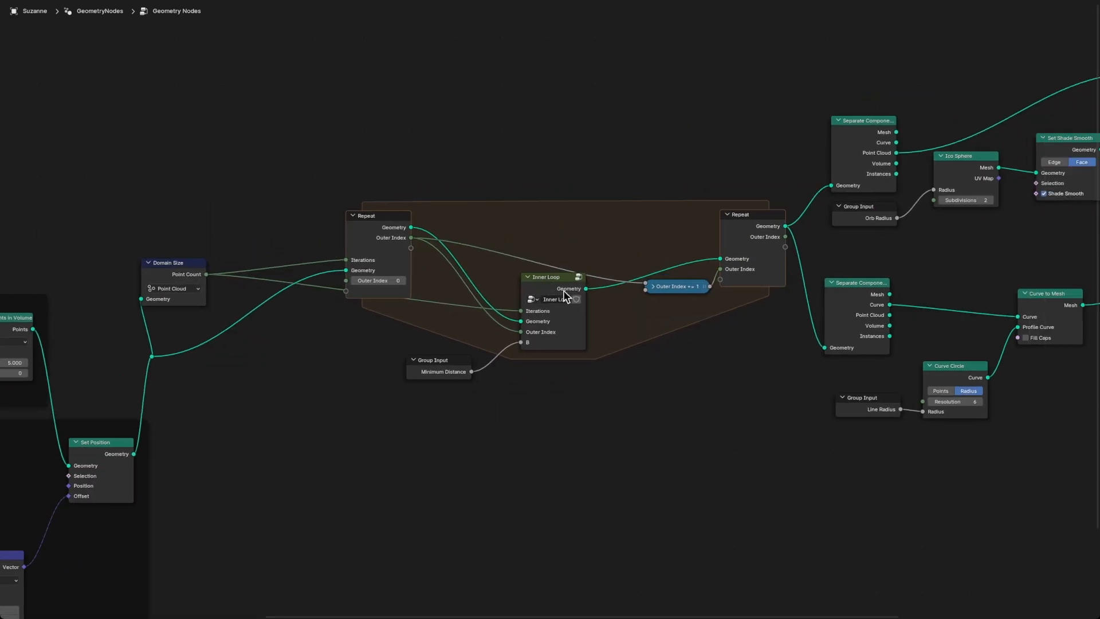
middle_drag(755, 362, 290, 481)
drag(384, 156, 777, 330)
key(ctrl+j)
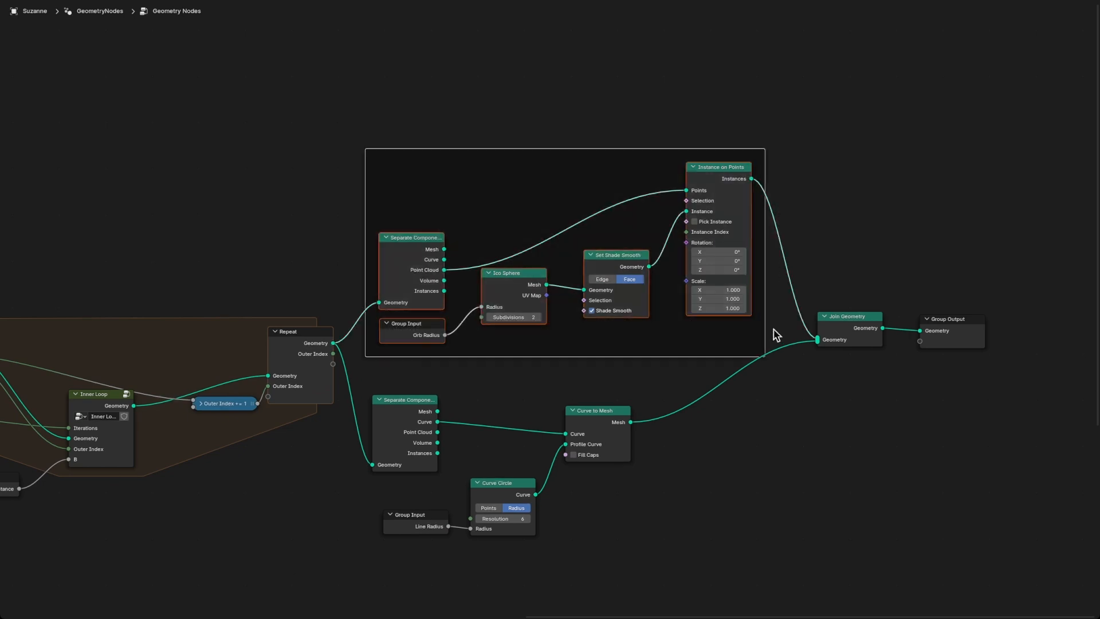
key(F2)
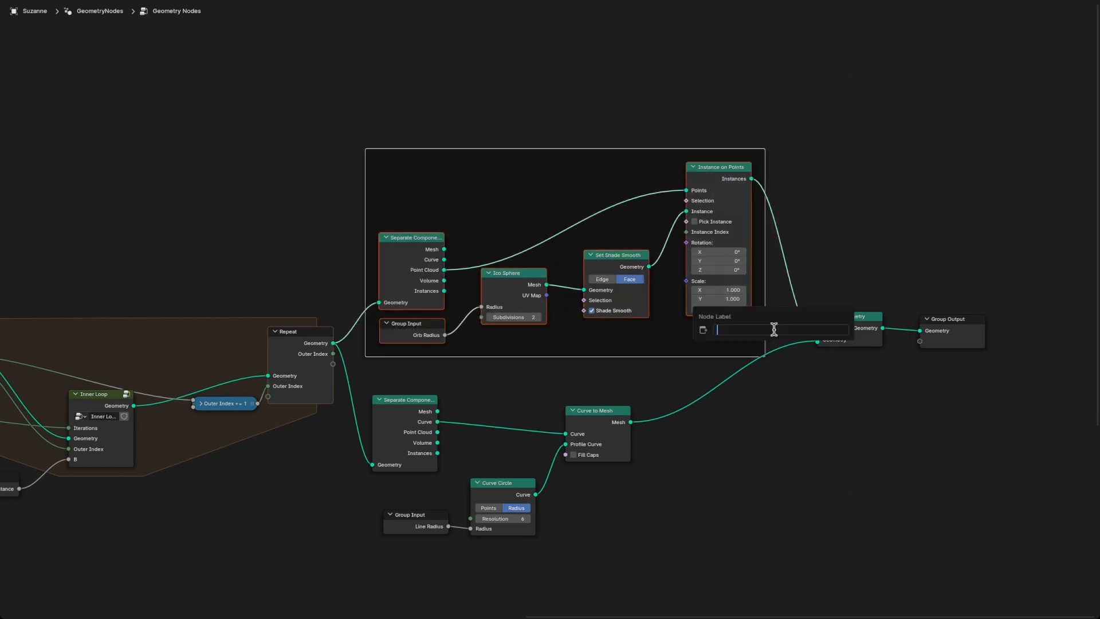
text(Orbs)
key(Return)
Frame the curve branch around Curve Circle and Curve to Mesh, label it Lines, and restore the normal editor layout
drag(363, 376, 702, 566)
key(ctrl+j)
key(F2)
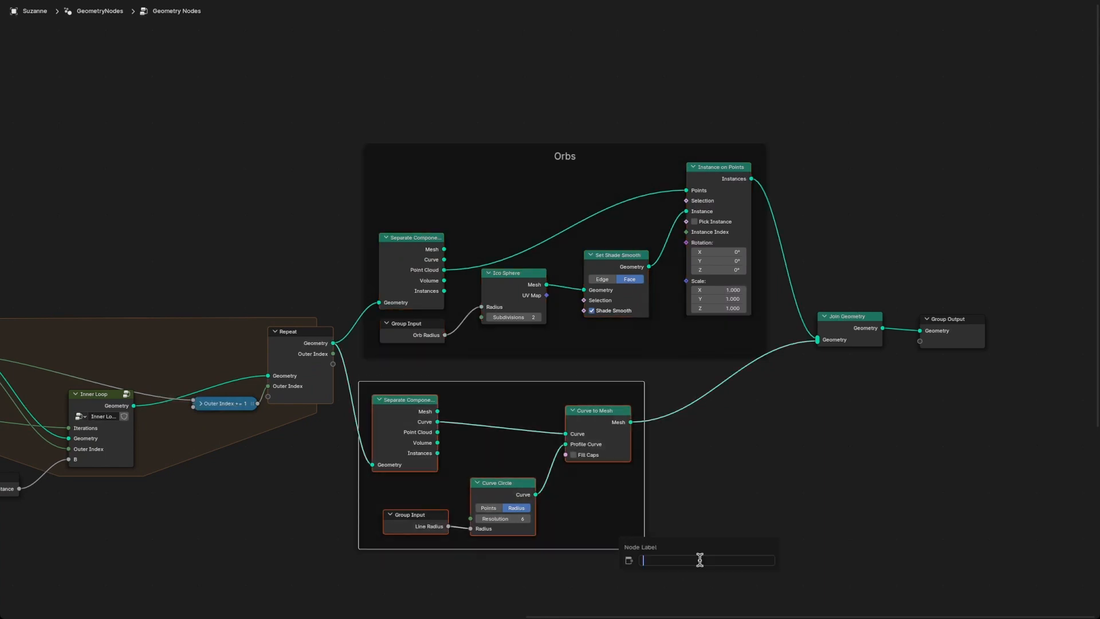
text(Lines)
key(Return)
key(Home)
key(ctrl+alt+space)
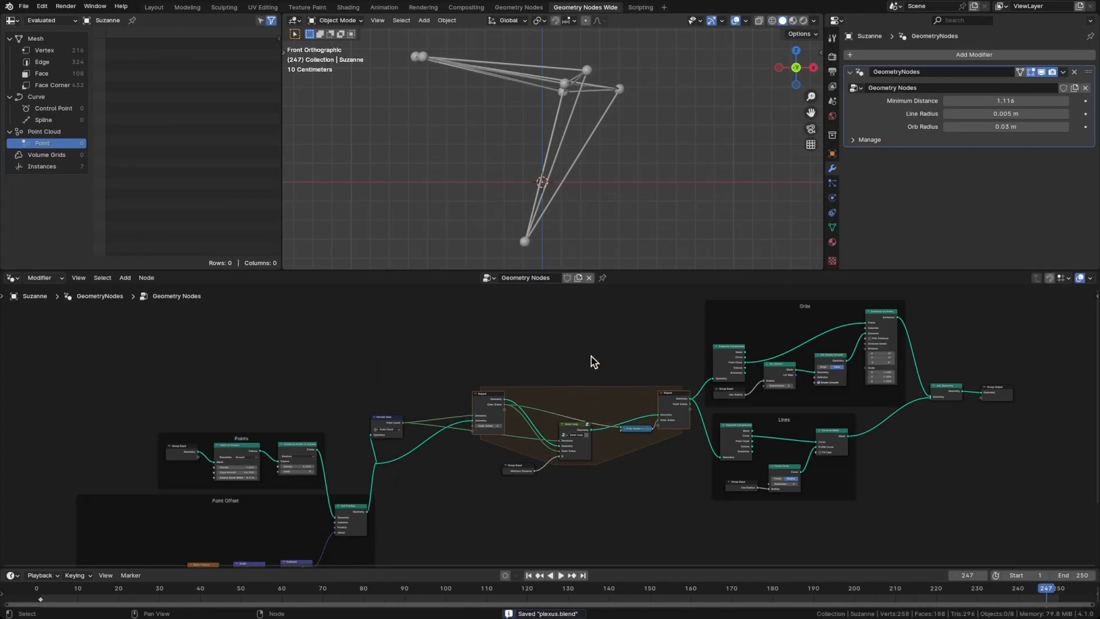
Play the plexus animation with the organized node tree in view and save the file
key(Home)
key(space)
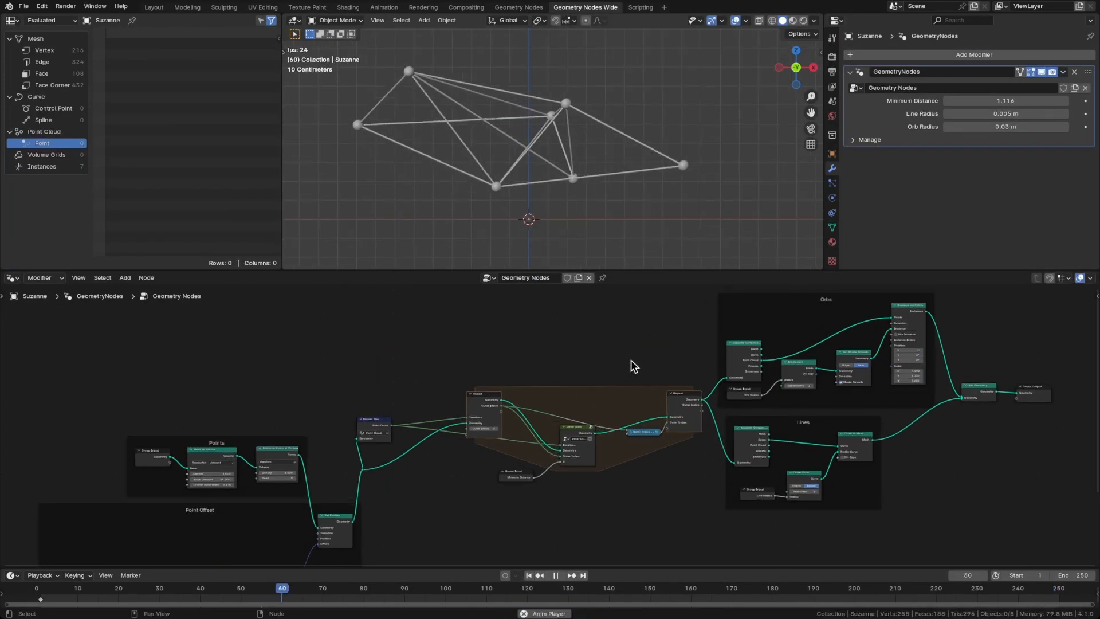
scroll(625, 347, down, 2)
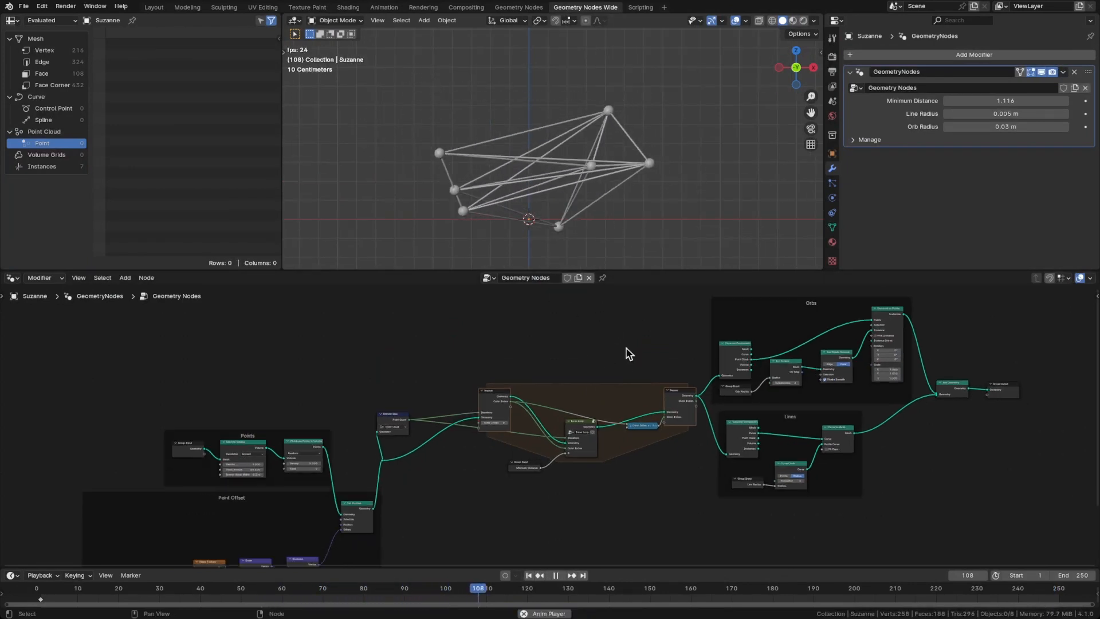
middle_drag(625, 347, 590, 311)
scroll(567, 408, down, 1)
scroll(567, 408, up, 1)
middle_drag(594, 422, 575, 453)
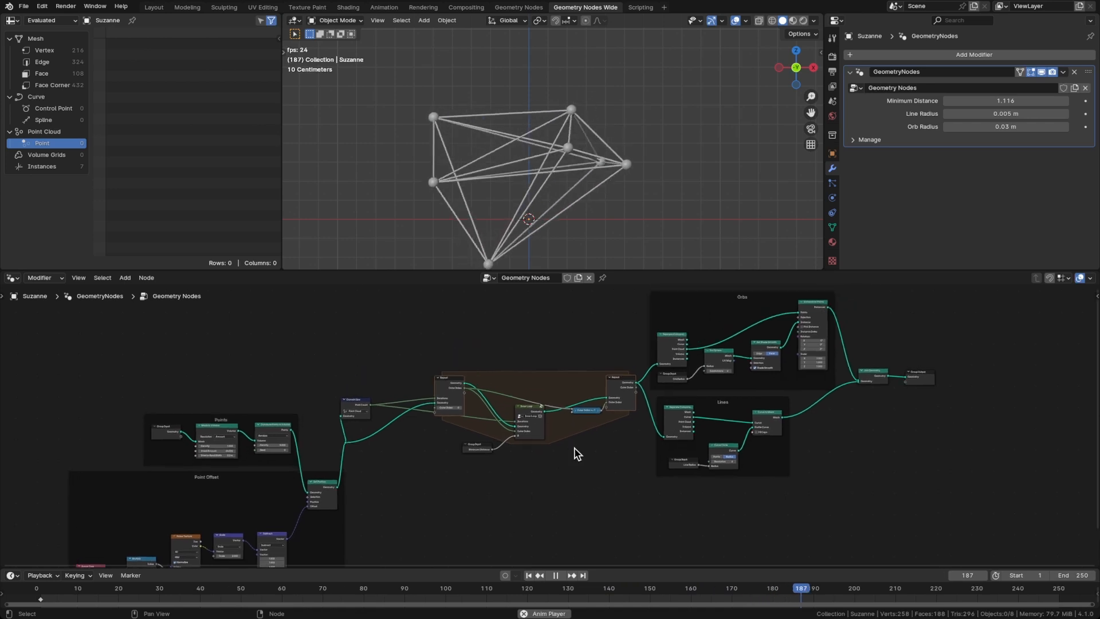
key(ctrl+s)
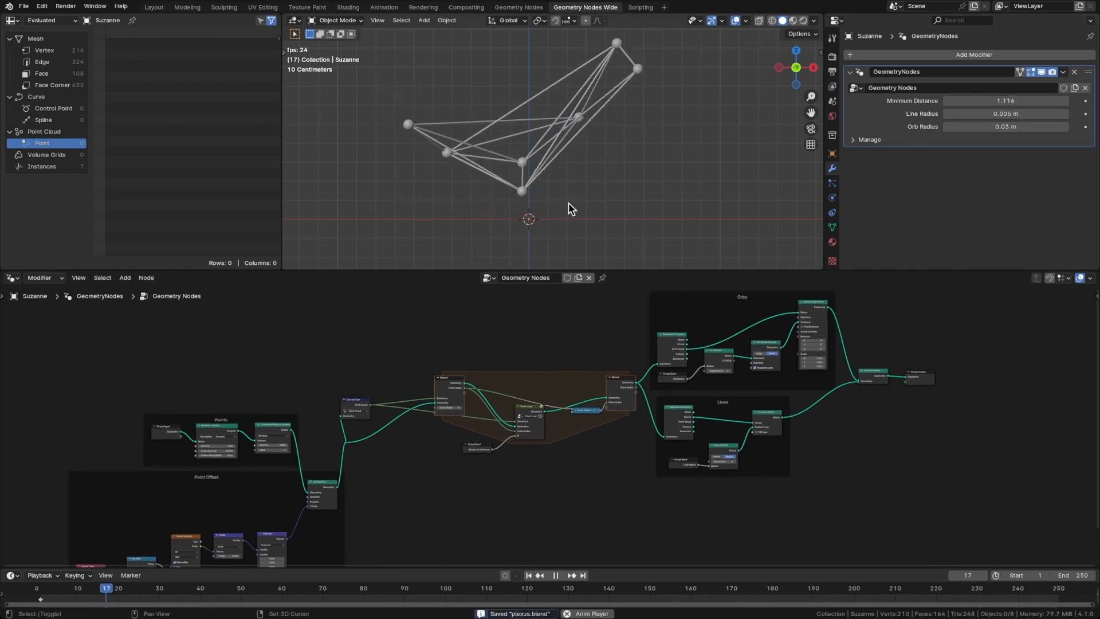
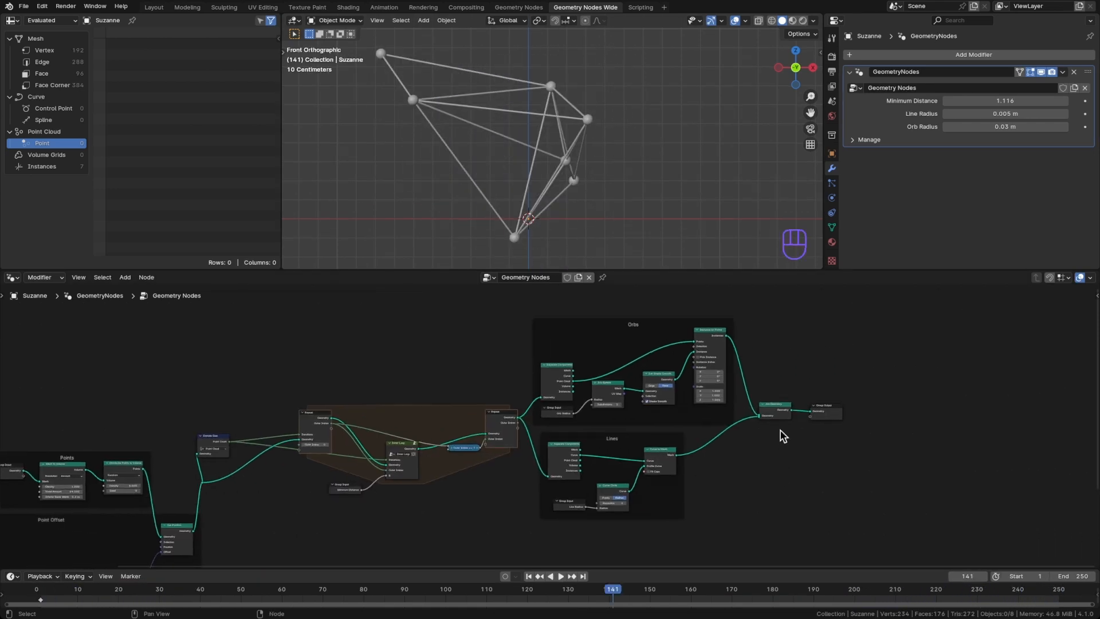
Move the Join Geometry and Group Output nodes away from the Orbs and Lines frames to make room for more nodes
scroll(782, 432, up, 3)
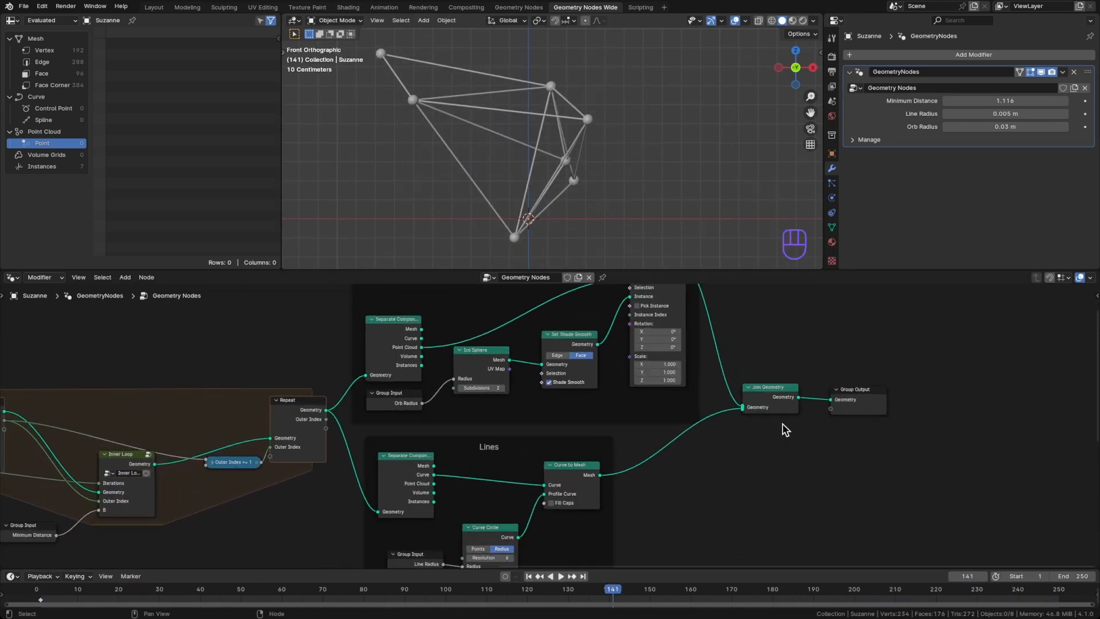
middle_drag(781, 430, 721, 478)
scroll(768, 479, down, 1)
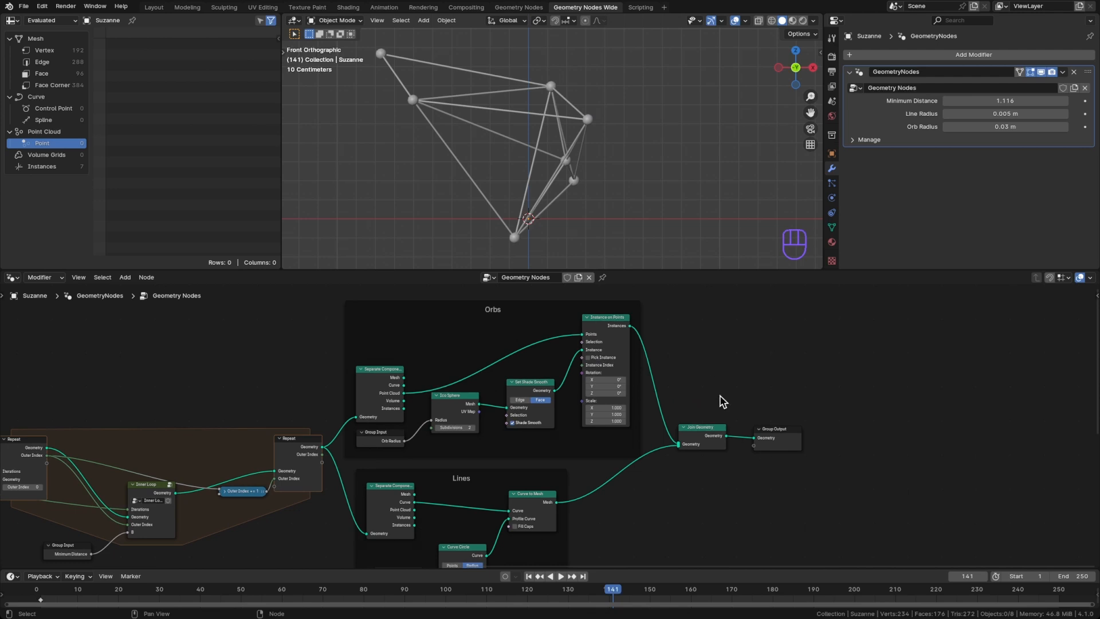
drag(693, 410, 895, 499)
key(g)
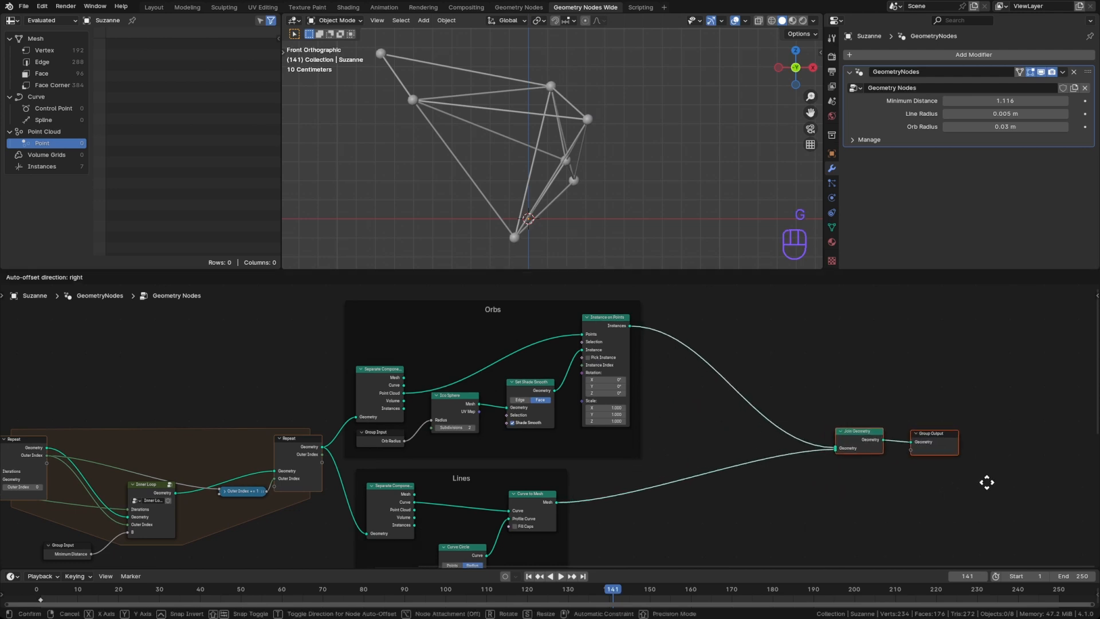
click(987, 481)
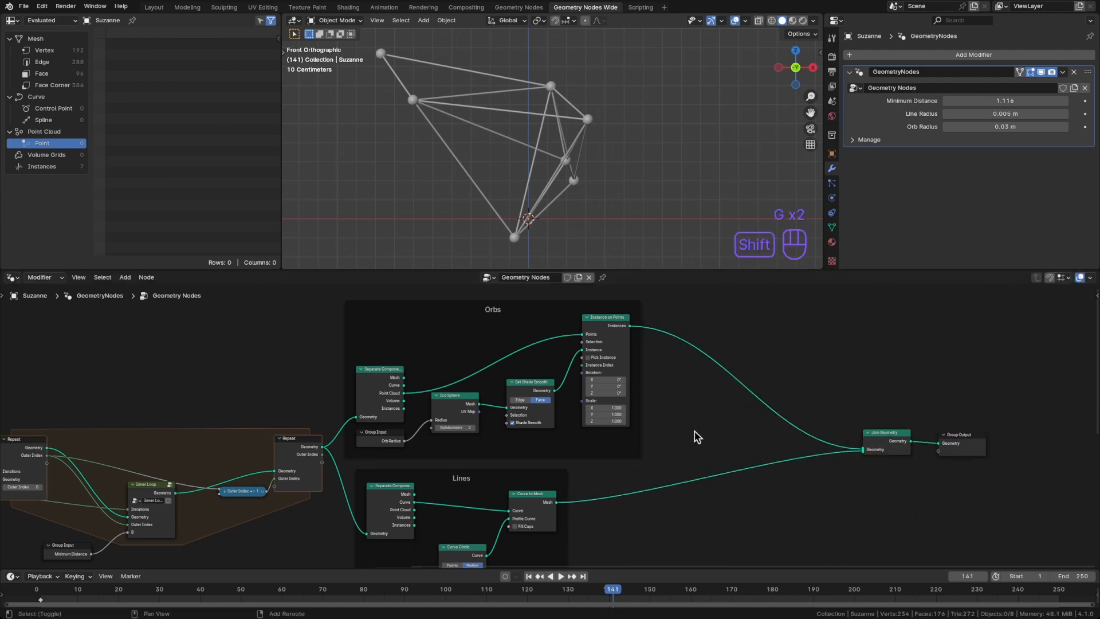
Insert a Set Material node between Instance on Points and Join Geometry
key(shift+a)
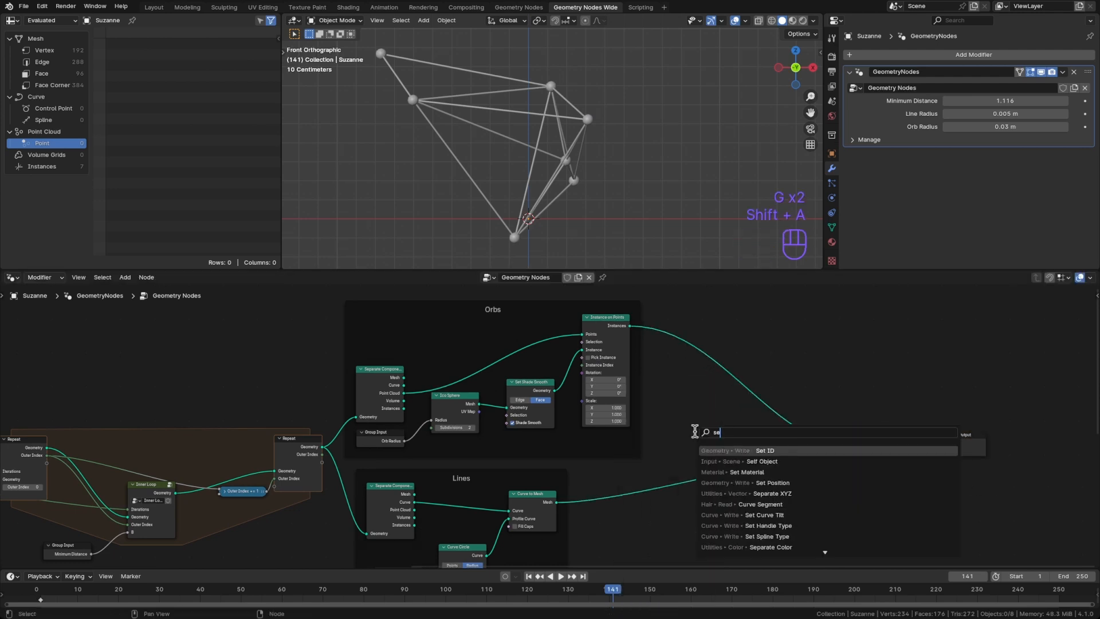
text(set mat)
key(Return)
click(745, 388)
scroll(755, 399, up, 2)
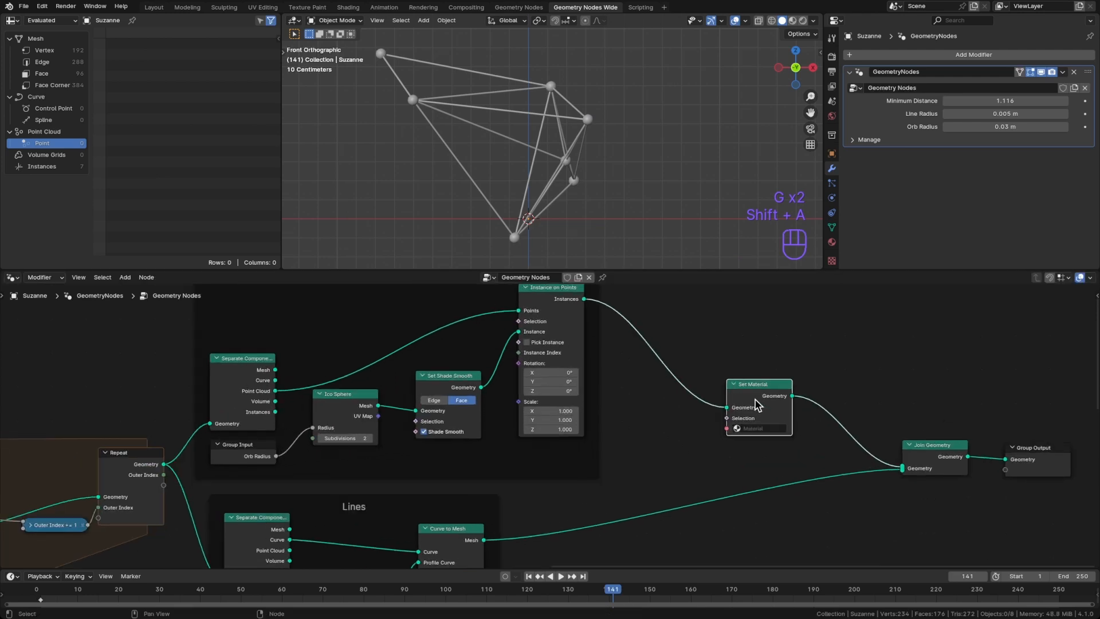
Duplicate the Set Material node and insert the copy between Curve to Mesh and Join Geometry
mouse_move(761, 401)
key(shift+d)
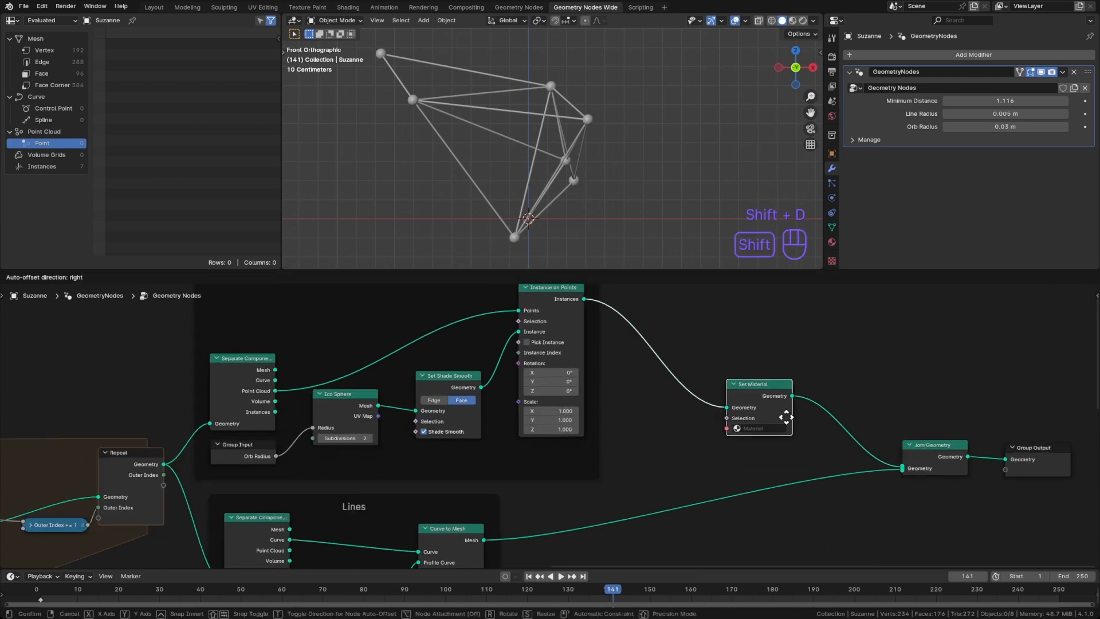
click(786, 507)
middle_drag(761, 426, 769, 380)
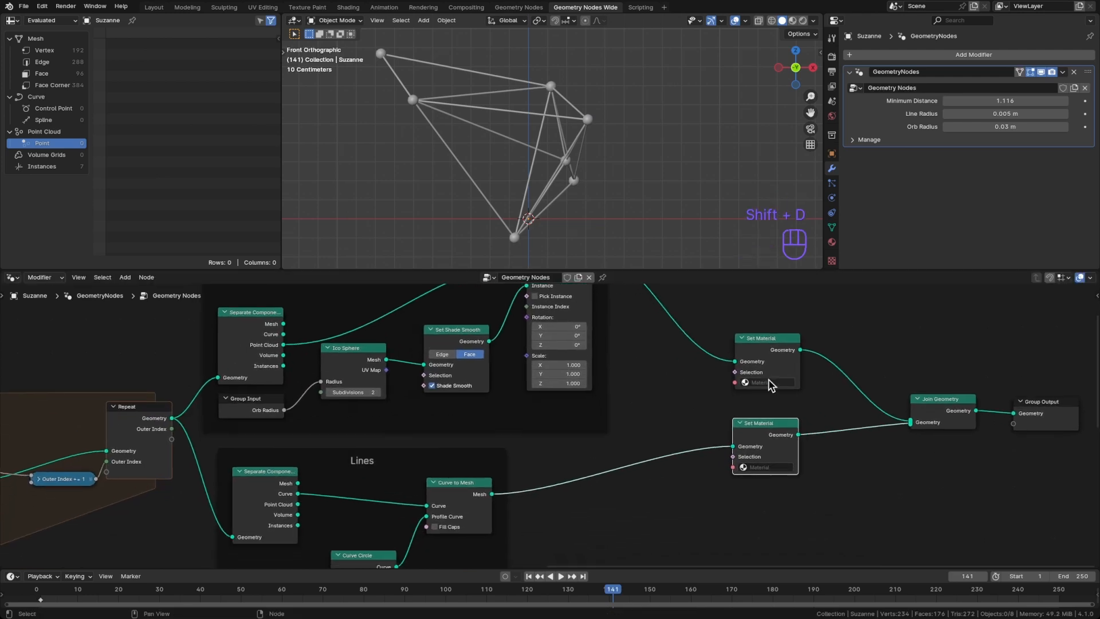
middle_drag(595, 351, 596, 386)
scroll(595, 387, down, 2)
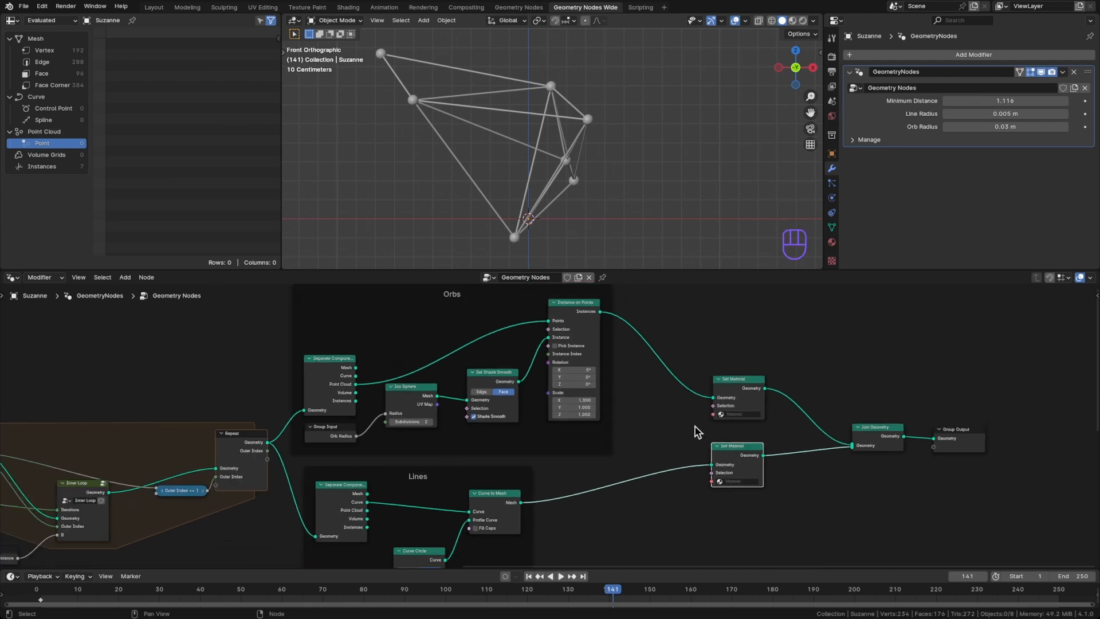
scroll(755, 386, up, 2)
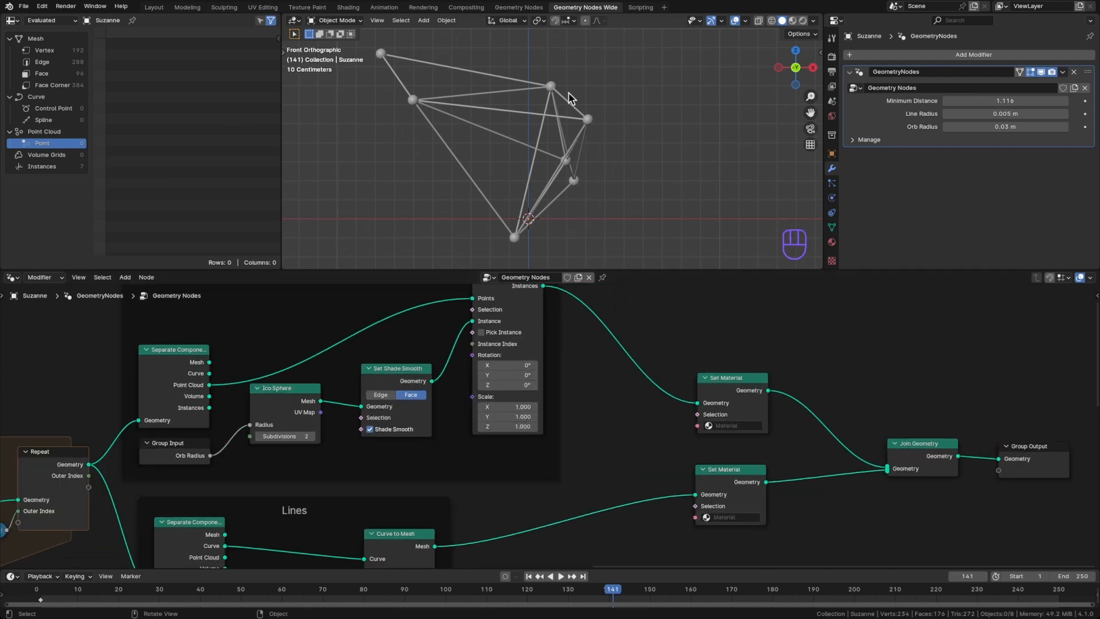
Create a new material named Orb for Suzanne in the Shading workspace
click(348, 7)
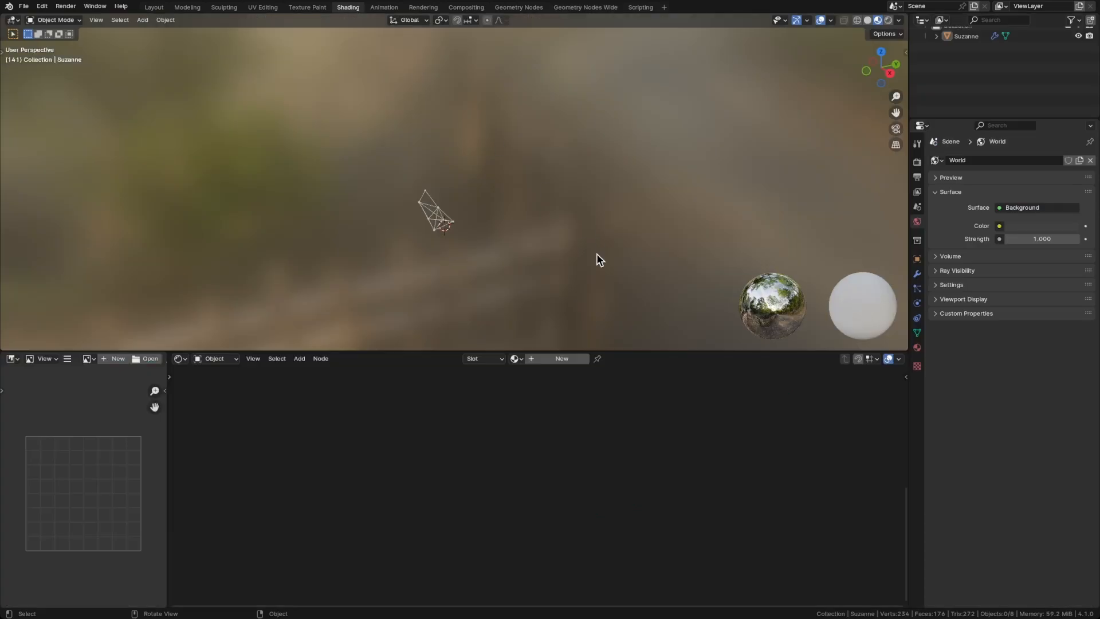
click(554, 359)
text(Orb)
key(Return)
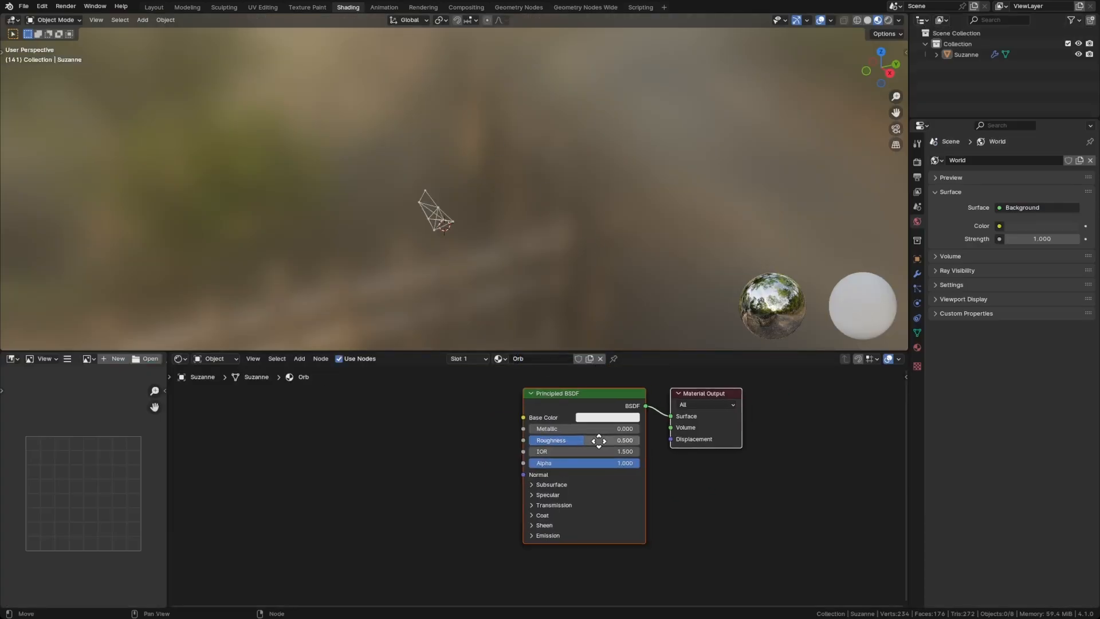
Add an Attribute node named color to the Orb material and connect its Color output to the Principled BSDF's Emission Color
scroll(505, 507, up, 1)
click(544, 537)
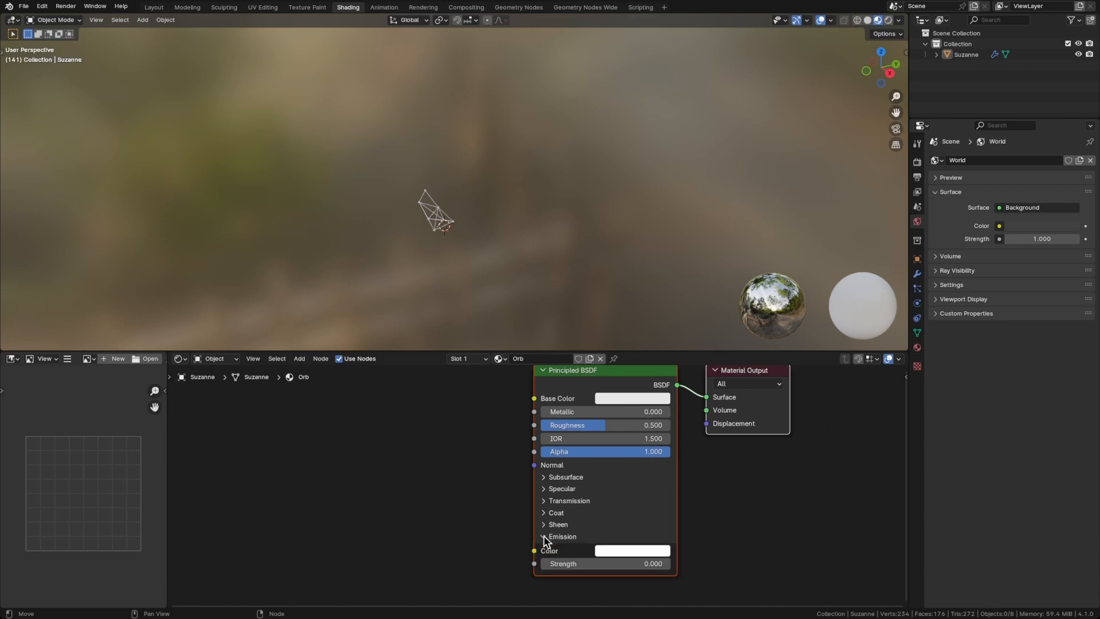
middle_drag(474, 506, 503, 523)
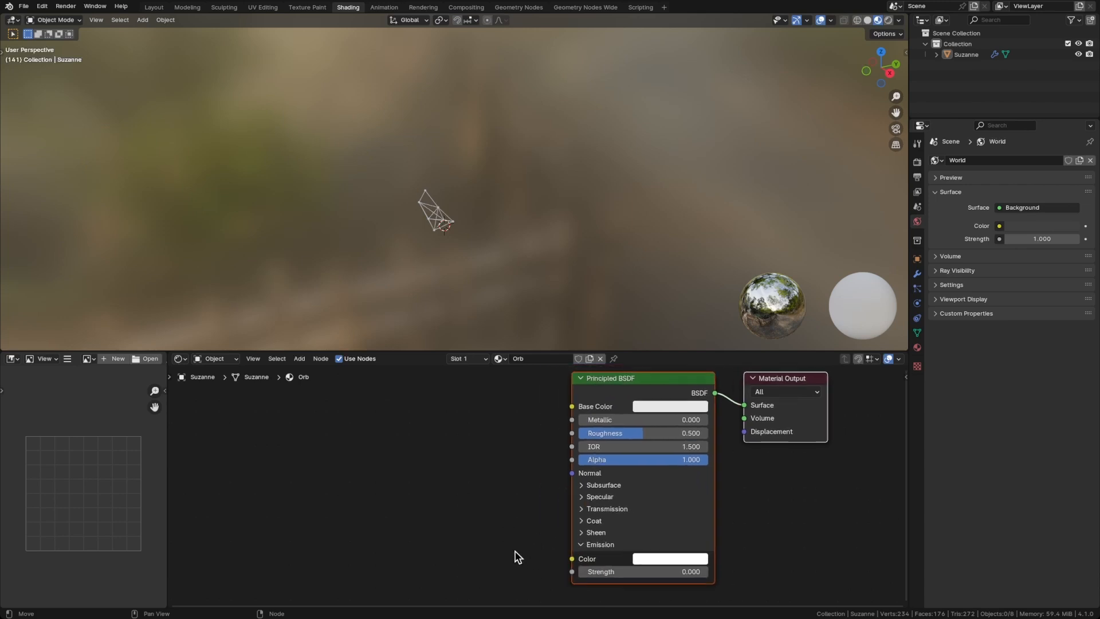
key(shift+a)
text(ttr)
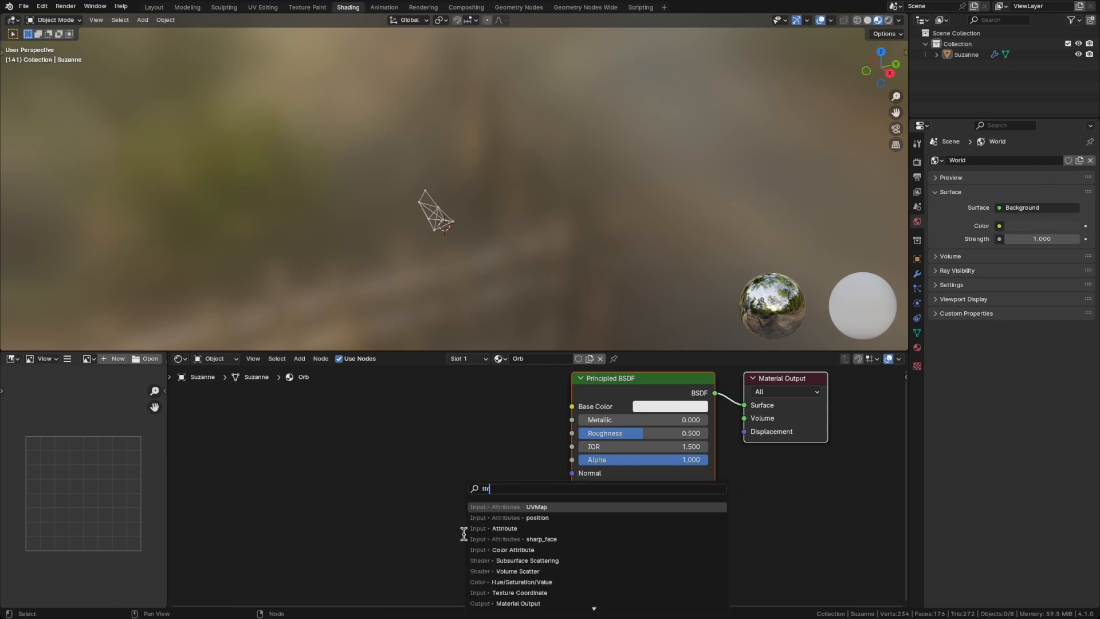
key(Escape)
key(shift+a)
text(attr)
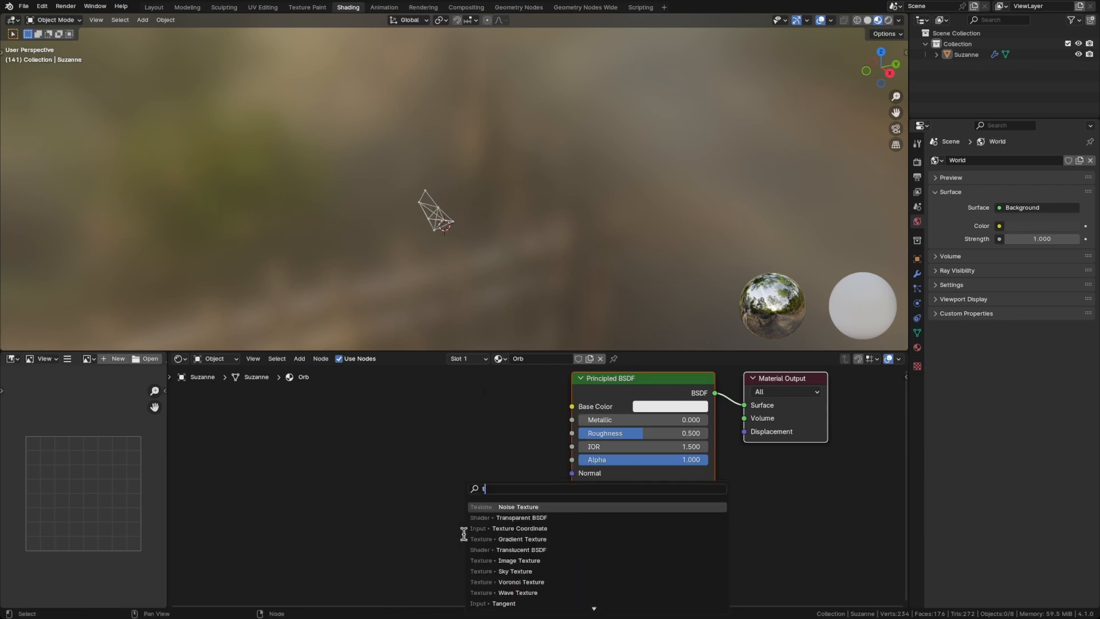
key(Return)
click(426, 471)
drag(508, 491, 572, 559)
click(472, 561)
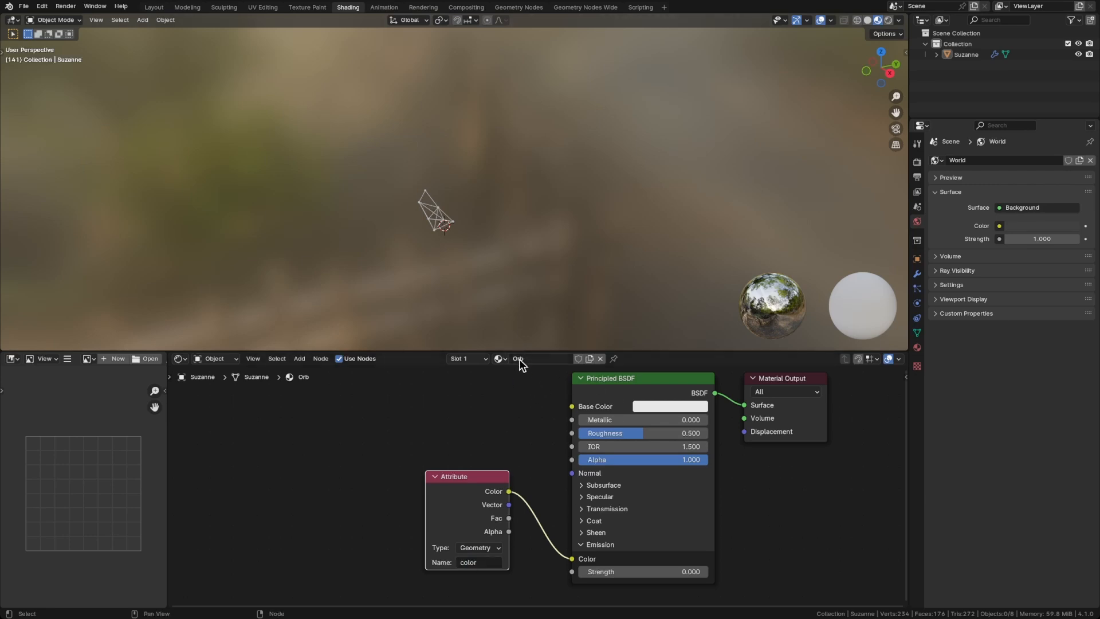
Check the orbs' Instance on Points node, then set the Orb material's Attribute type to Instancer in the Shading workspace
click(585, 7)
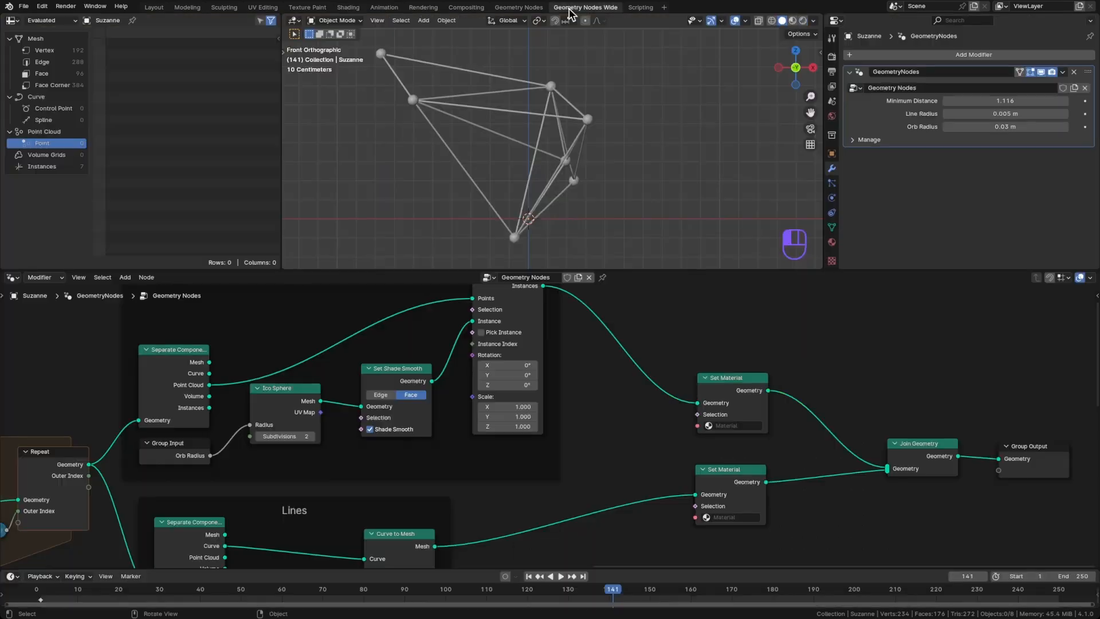
middle_drag(564, 320, 607, 405)
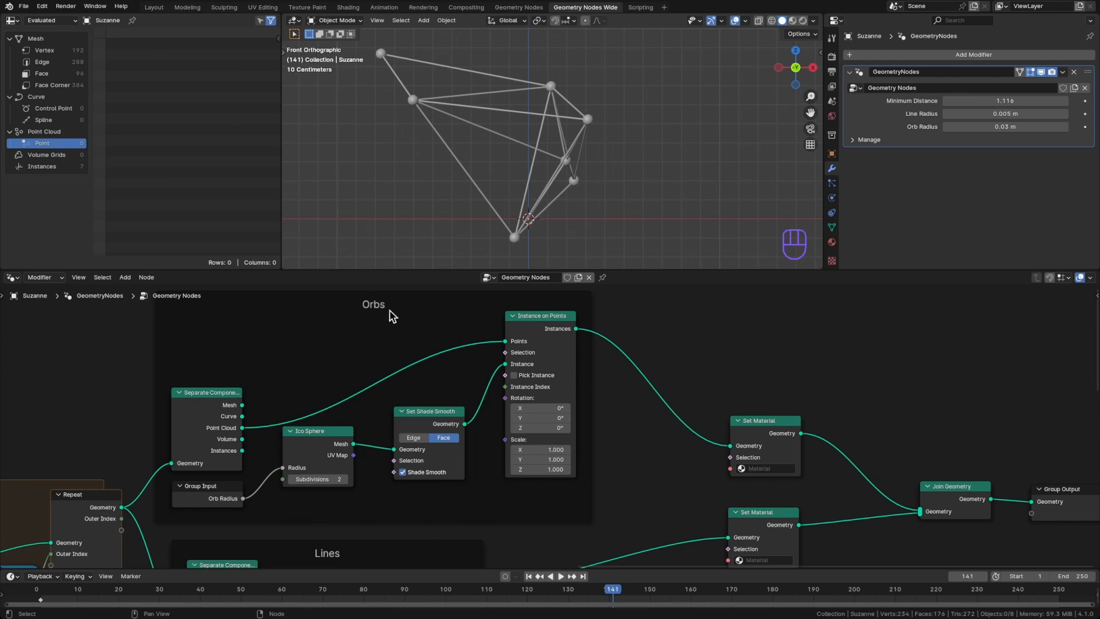
click(535, 320)
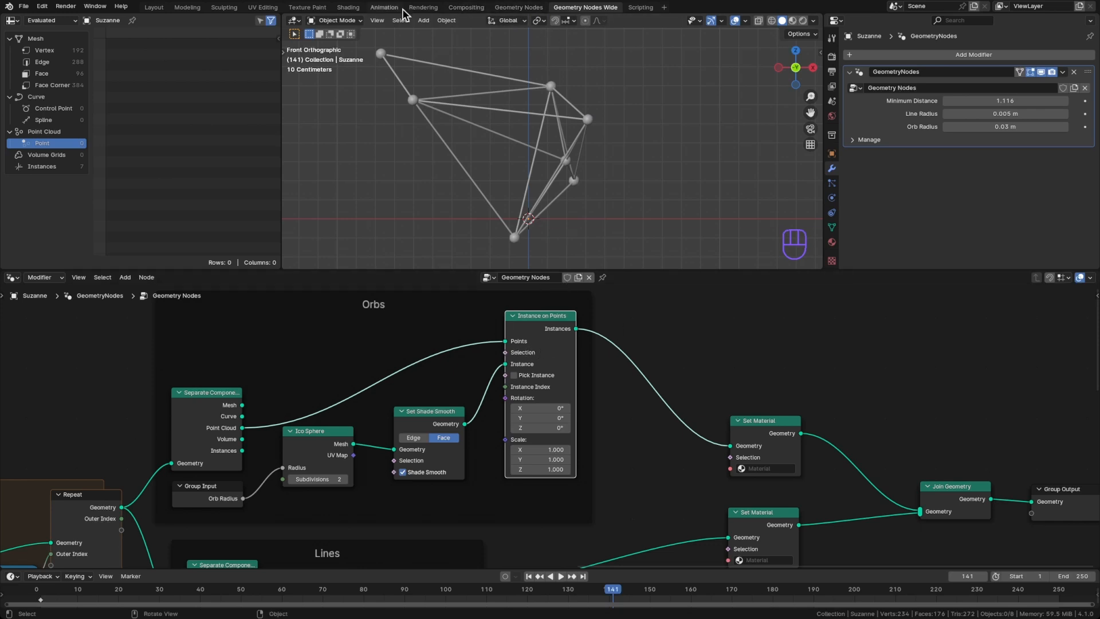
click(348, 7)
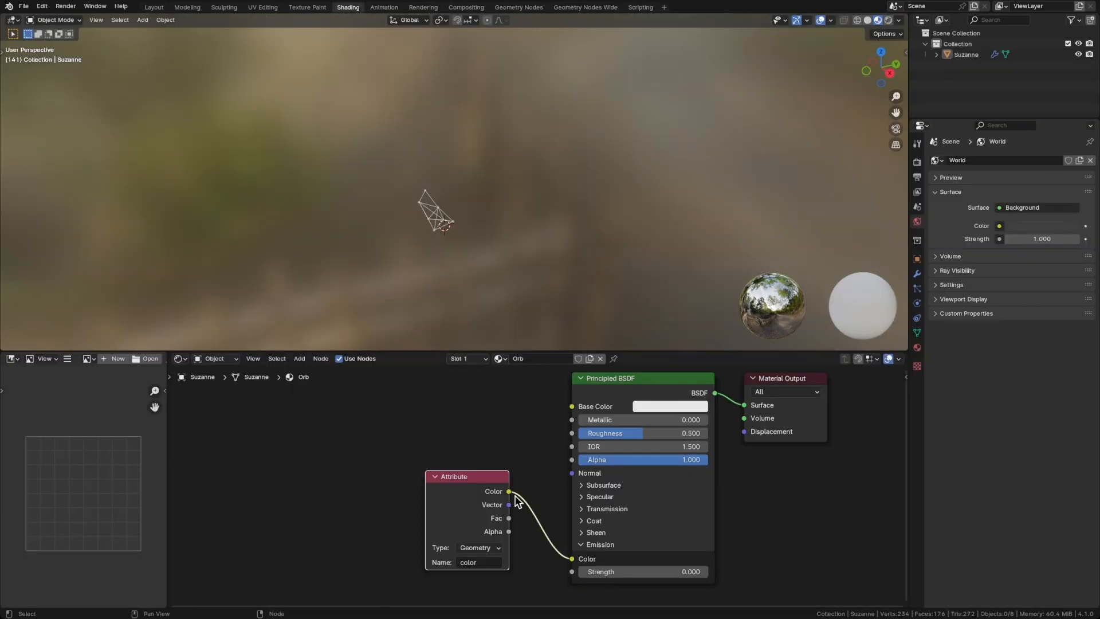
click(473, 547)
click(480, 587)
Set the Orb material's emission strength to 10
middle_drag(760, 553, 740, 530)
click(586, 549)
text(10)
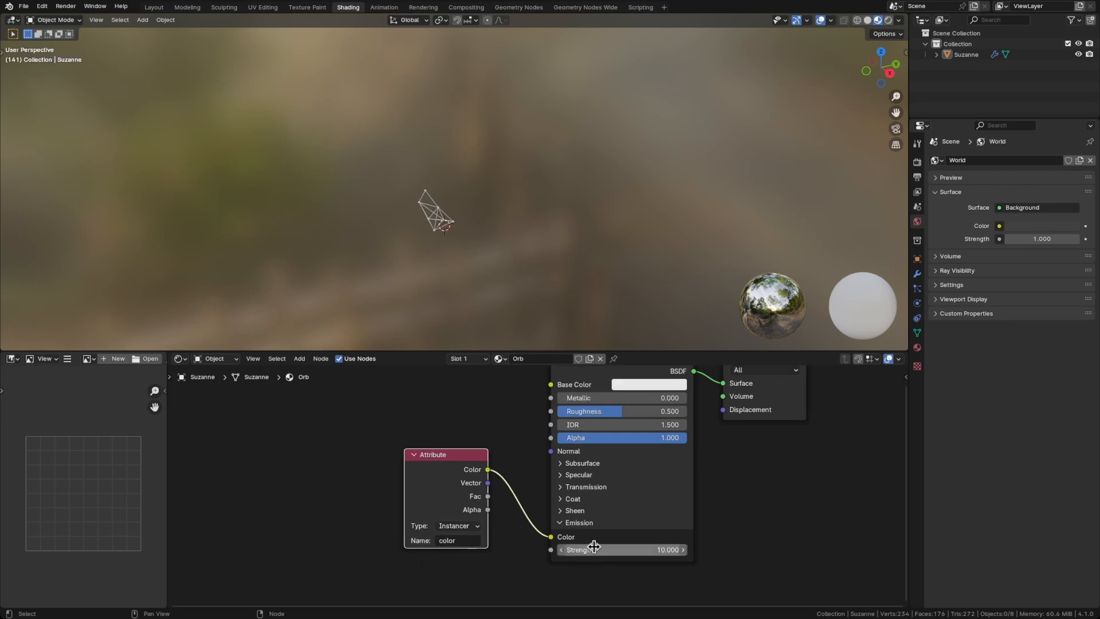
key(Return)
middle_drag(725, 481, 706, 500)
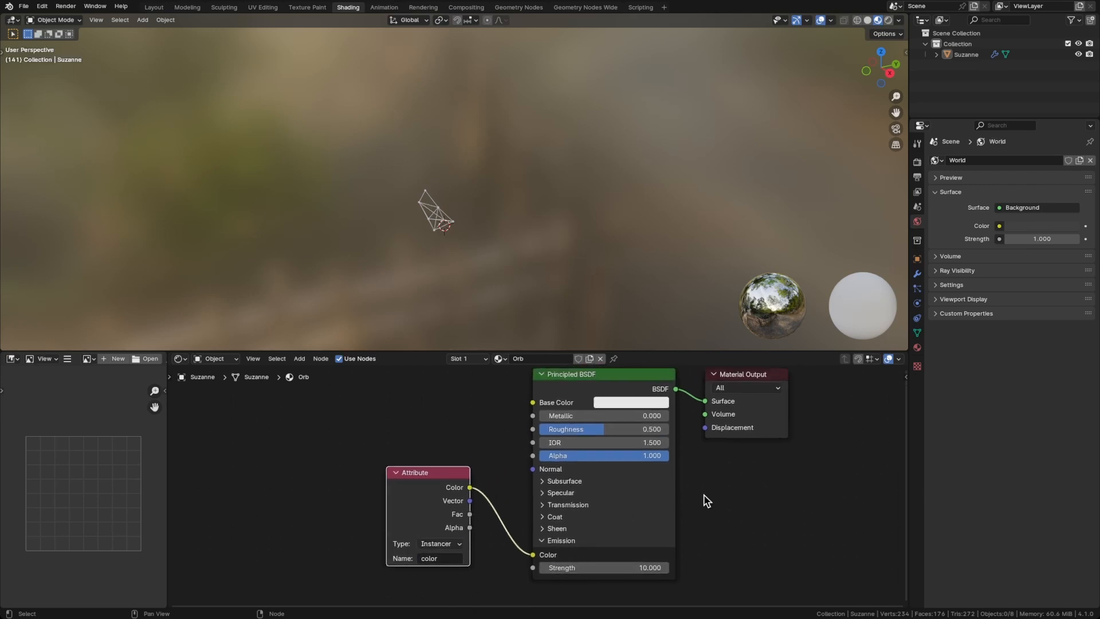
Duplicate the Orb material as Line and set the copy's Attribute type to Geometry
click(588, 358)
text(Line)
key(Return)
drag(440, 541, 432, 561)
In the Geometry Nodes Wide workspace, assign Orb to the orbs' Set Material node and Line to the lines' Set Material node
click(553, 10)
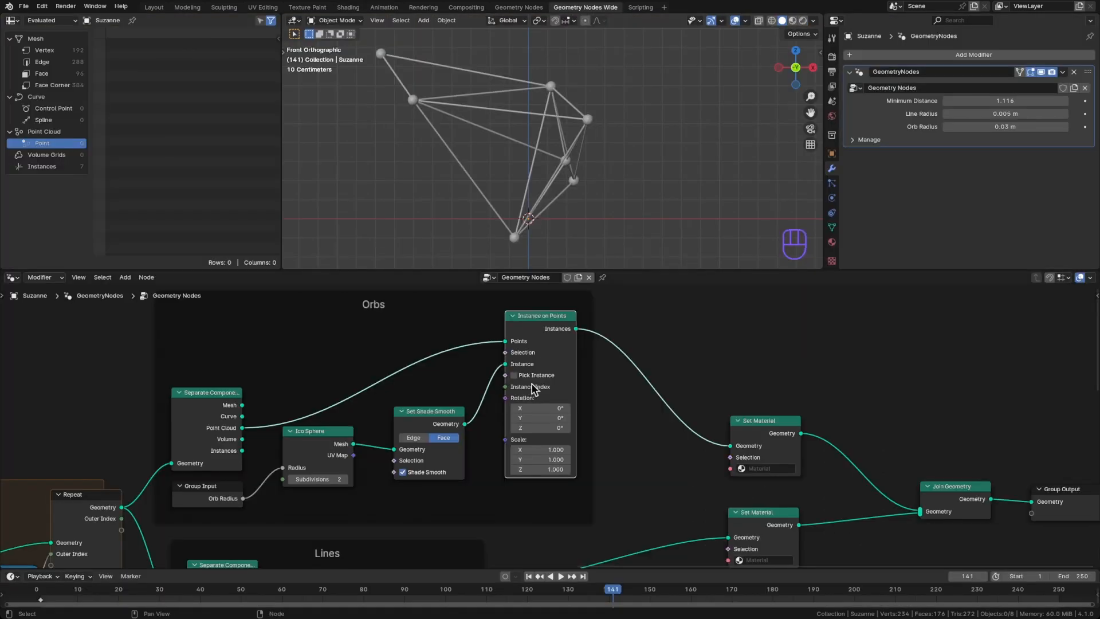
middle_drag(593, 481, 611, 402)
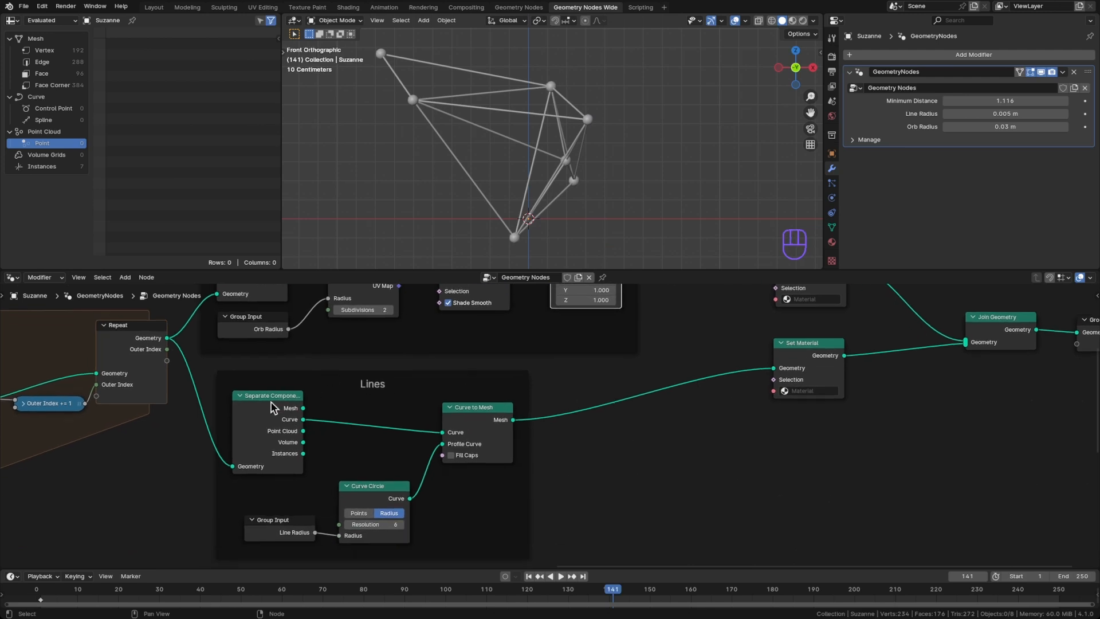
click(476, 423)
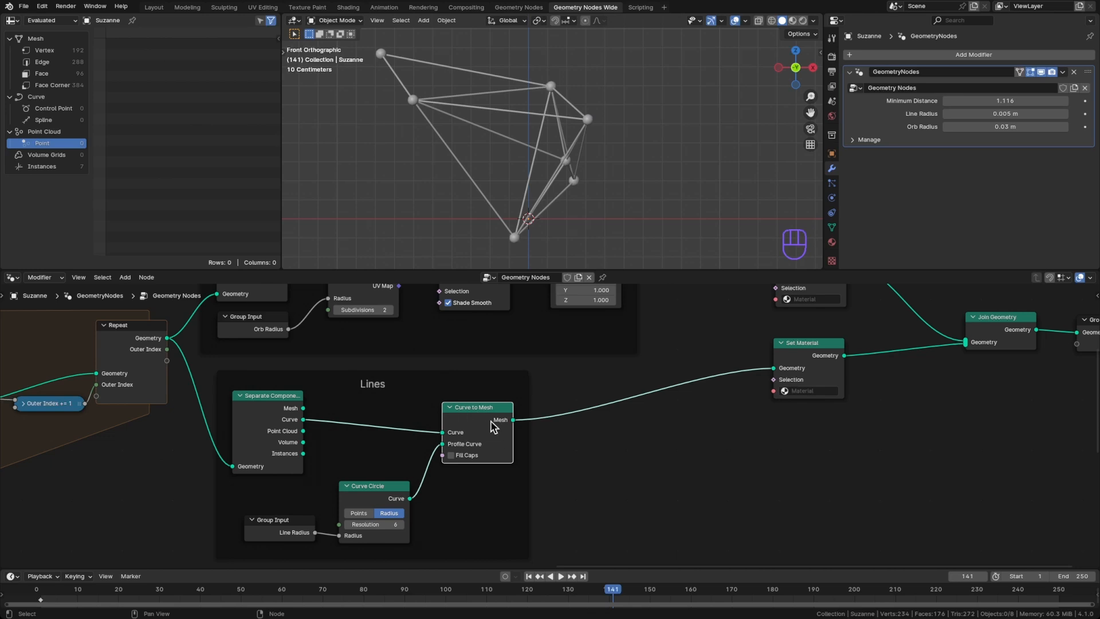
drag(491, 421, 494, 413)
mouse_move(669, 429)
middle_down()
mouse_move(598, 452)
mouse_move(668, 420)
middle_up()
click(646, 348)
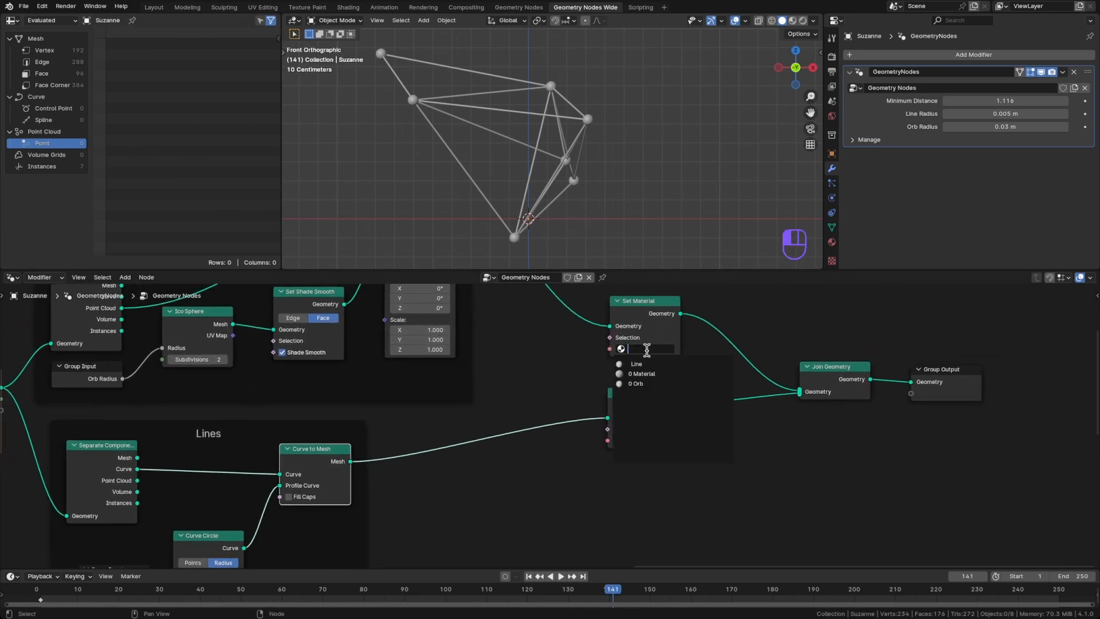
click(641, 384)
click(641, 440)
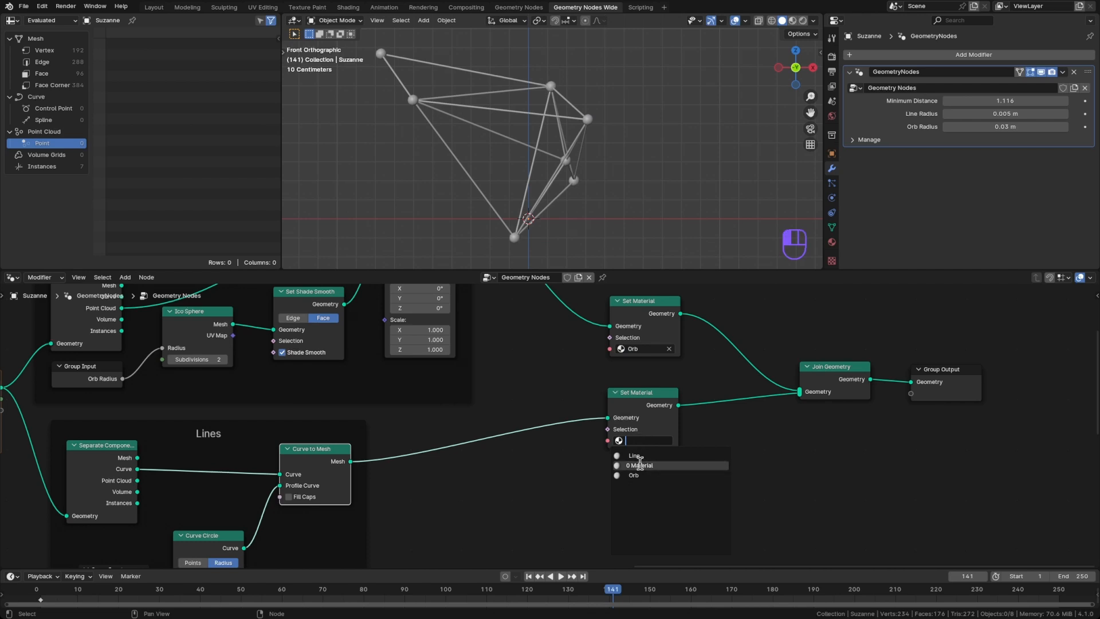
click(659, 456)
Switch the viewport shading to Material Preview and save the file
middle_drag(650, 369, 715, 420)
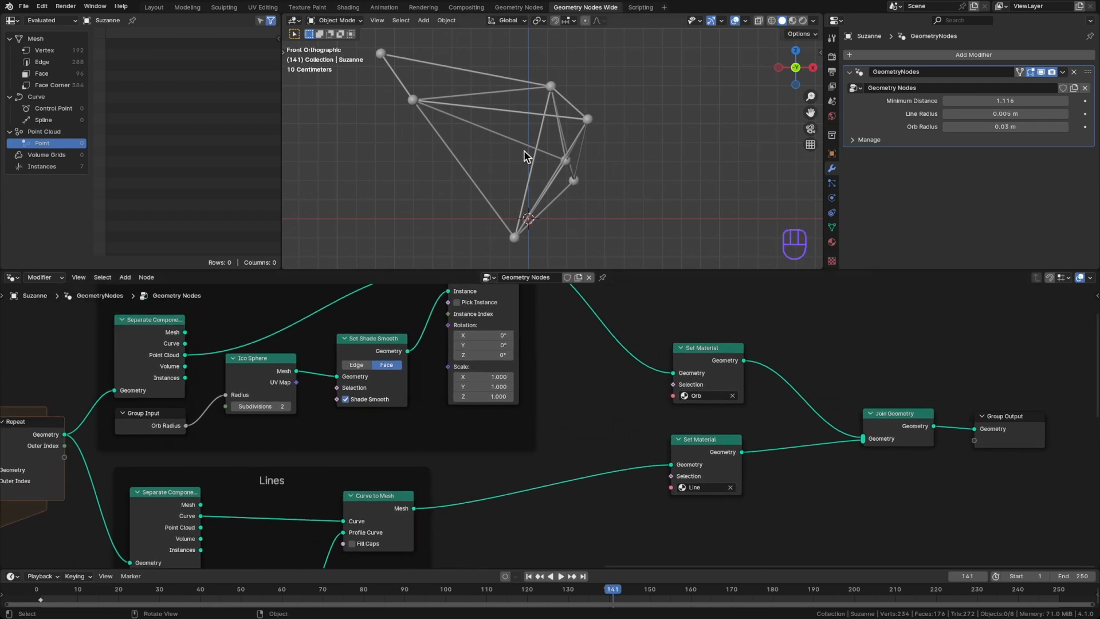
key(z)
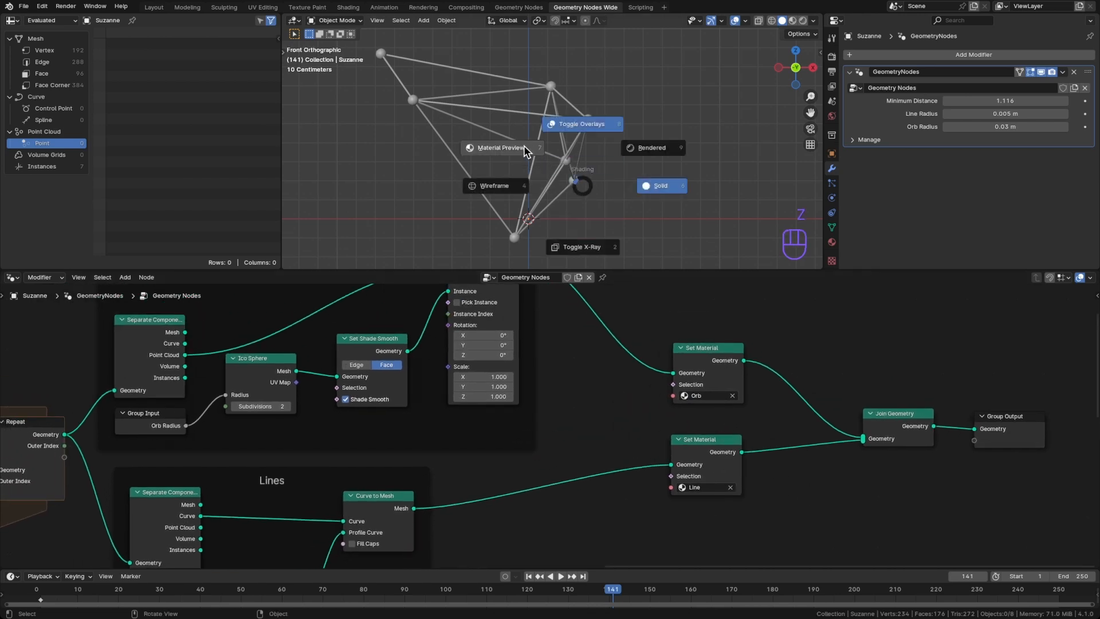
click(524, 147)
key(ctrl+s)
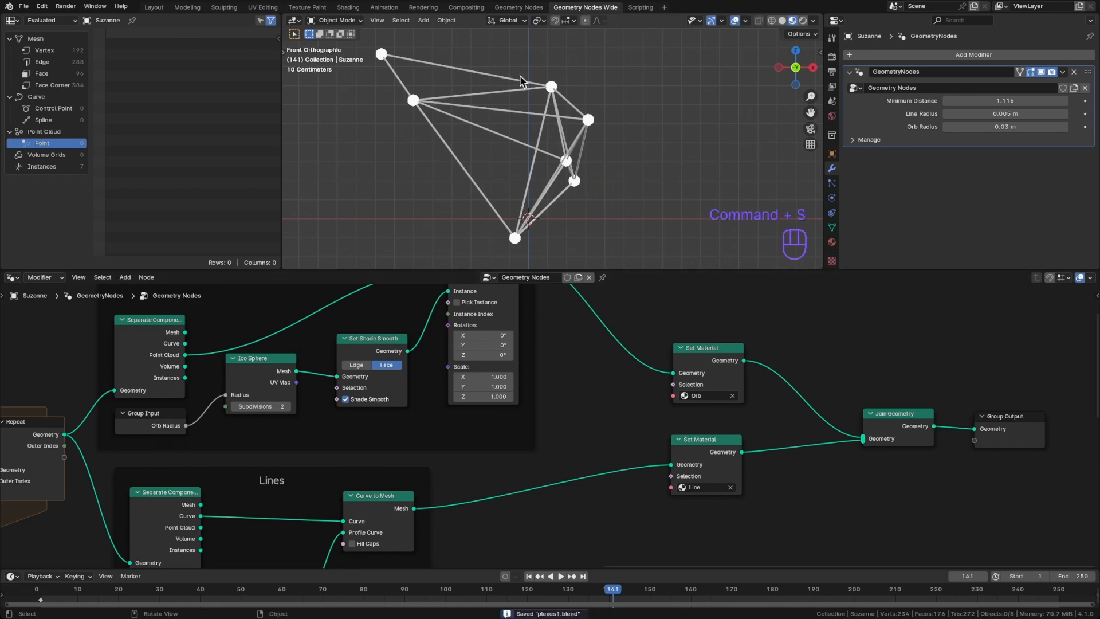
Move the Points frame away from the Set Position node to make room for another node
scroll(580, 388, down, 3)
middle_drag(369, 388, 527, 388)
click(464, 343)
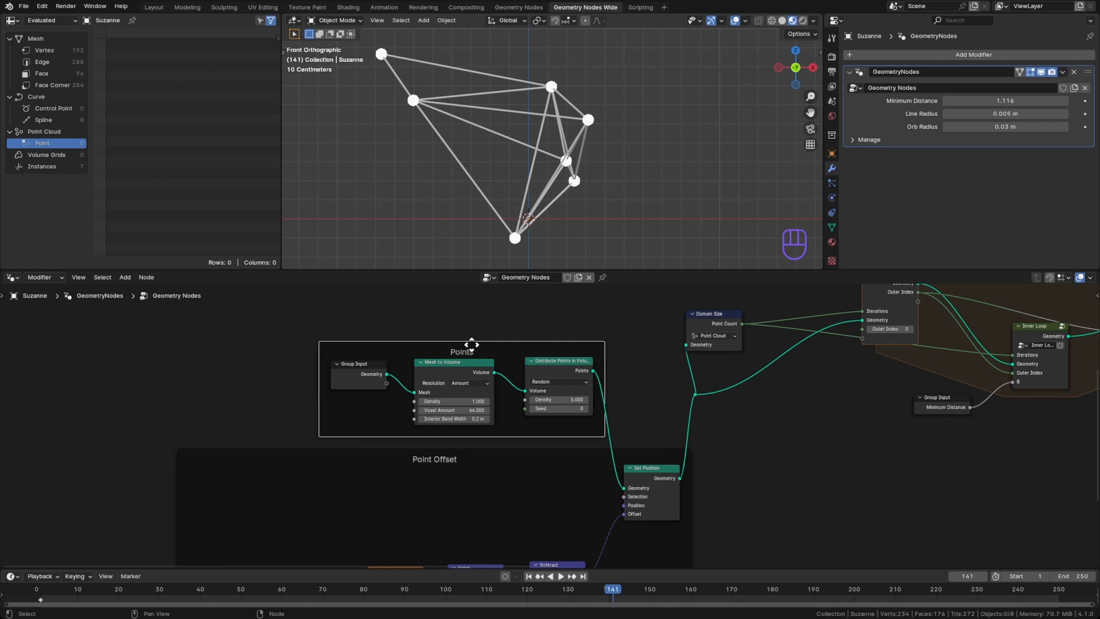
key(g)
click(291, 341)
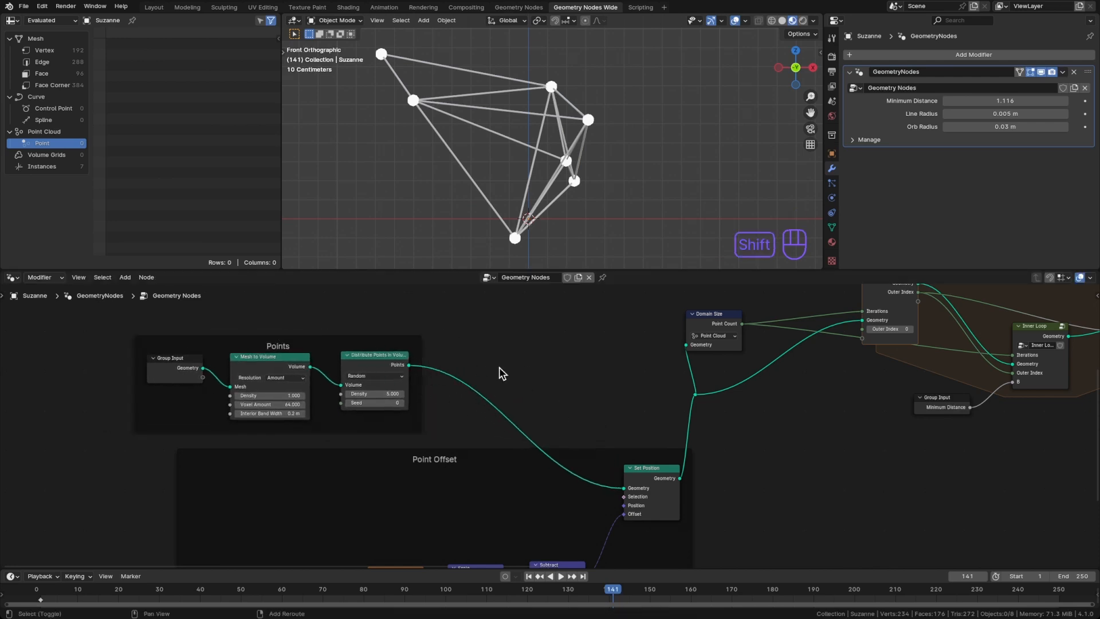
Insert a Store Named Attribute node between Distribute Points in Volume and Set Position
key(shift+a)
text(store)
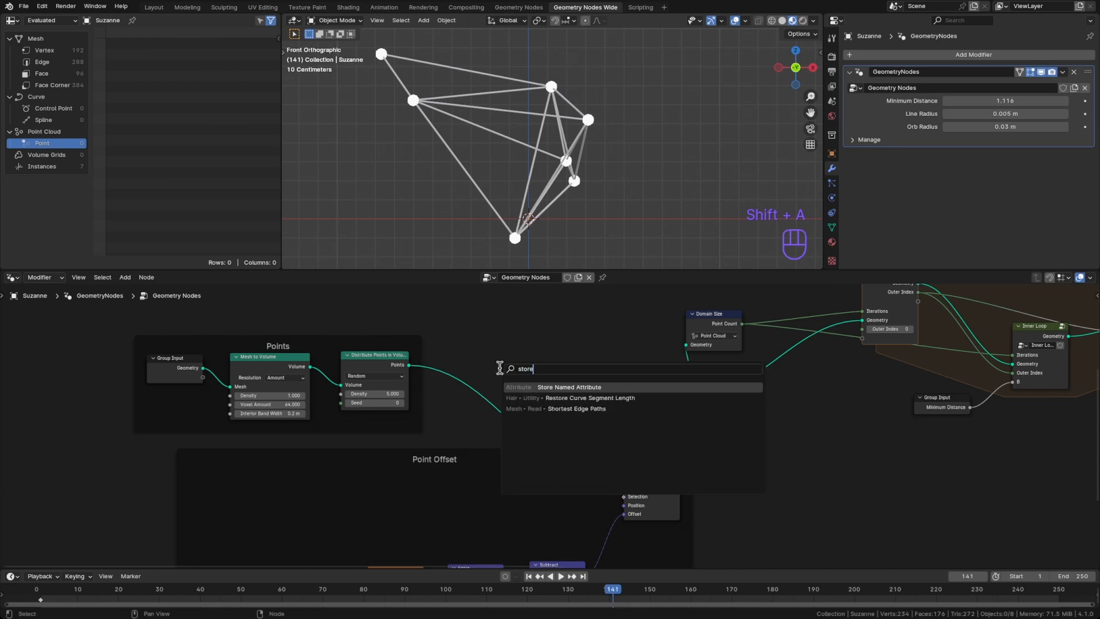
key(Return)
click(476, 351)
scroll(518, 401, up, 3)
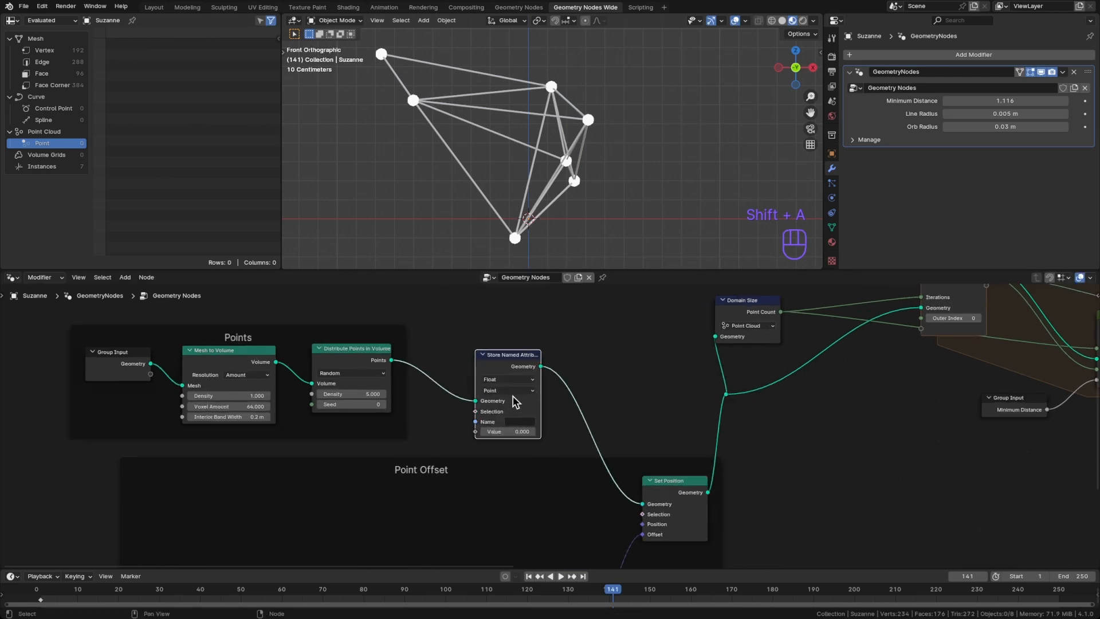
Set the Store Named Attribute node's data type to Color and its attribute name to color
click(507, 373)
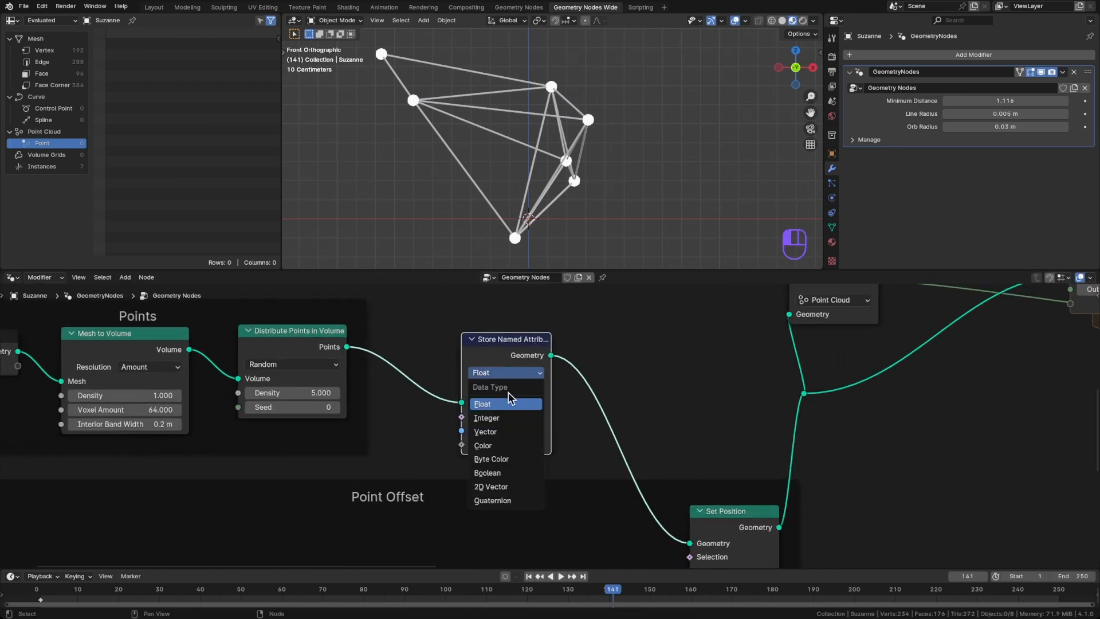
click(507, 445)
middle_drag(507, 445, 601, 490)
click(611, 474)
text(color)
key(Return)
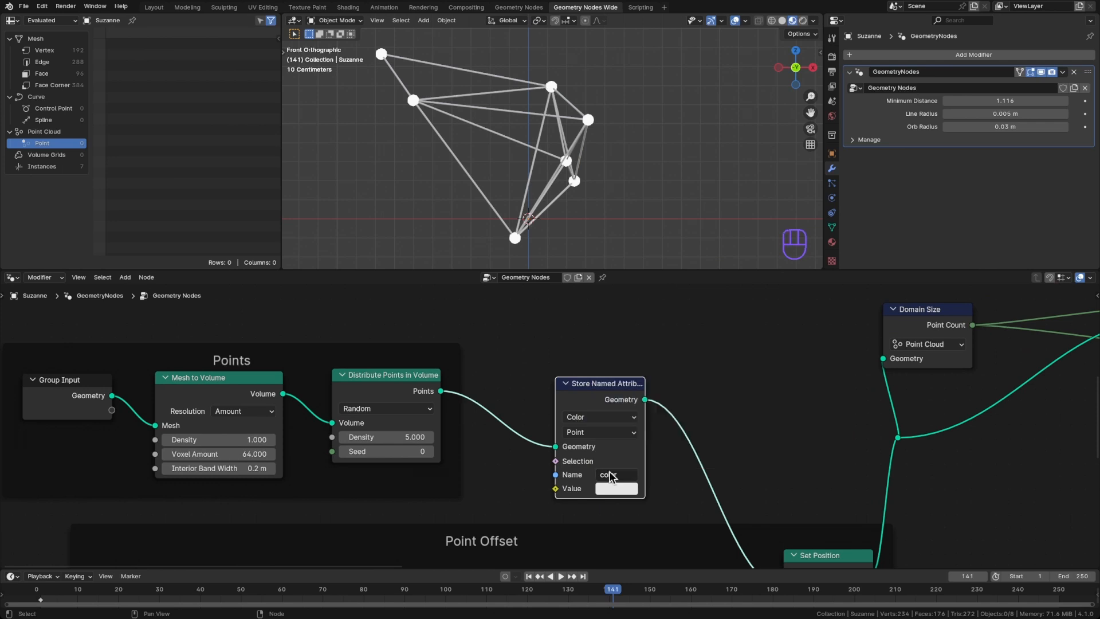
Add a Color Ramp node above the Points frame and connect its Color output to the Store Named Attribute's Value
scroll(567, 411, down, 2)
key(shift+a)
text(co)
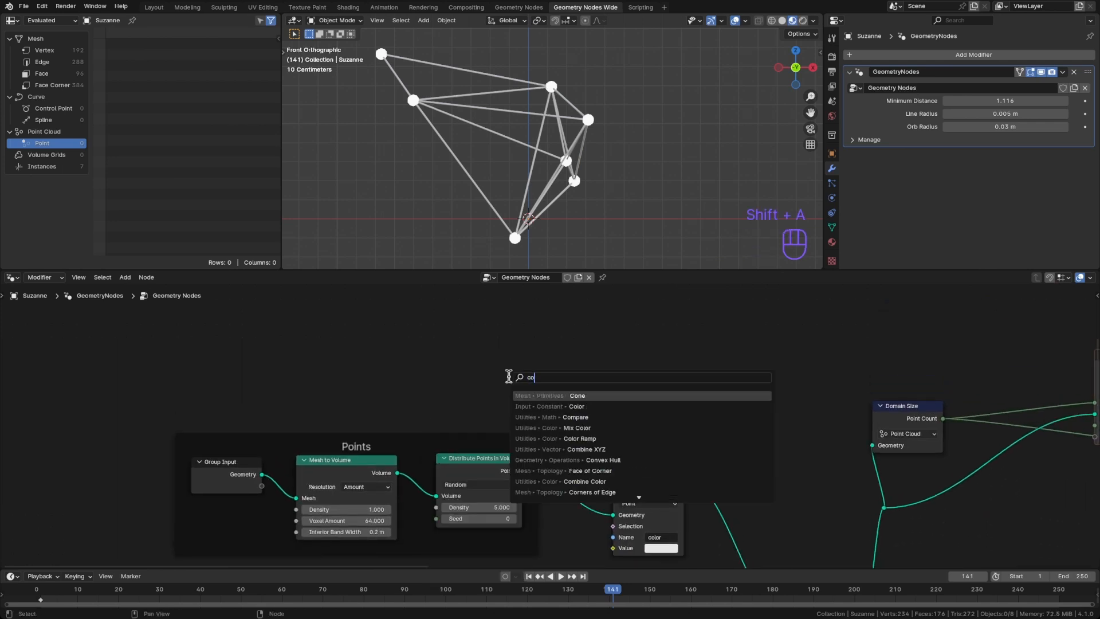
text(lorr)
key(Return)
click(458, 321)
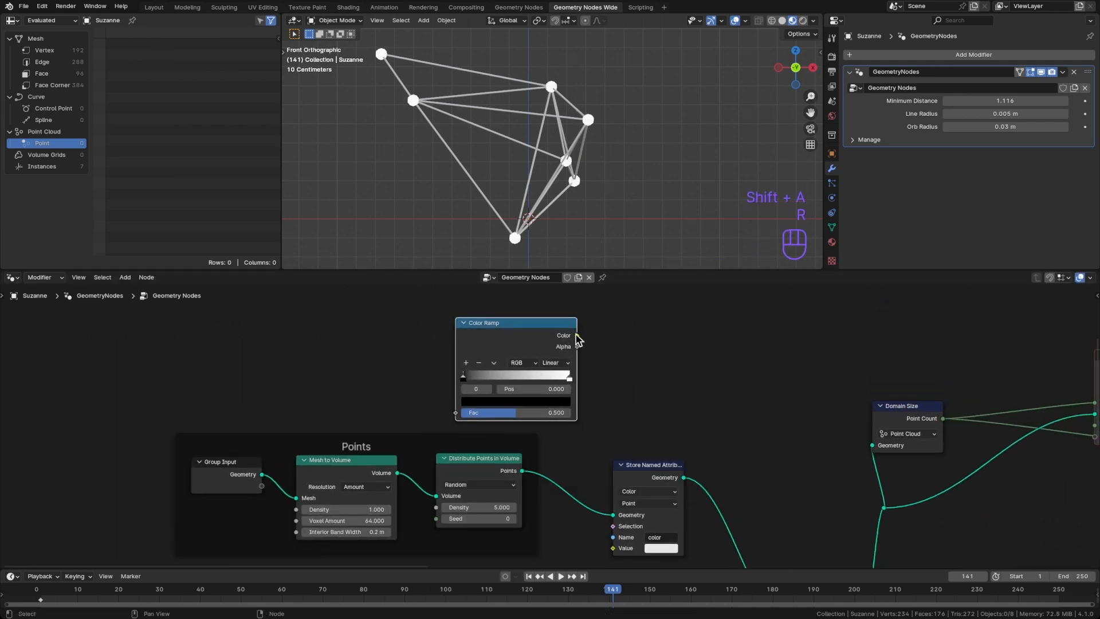
drag(577, 338, 613, 548)
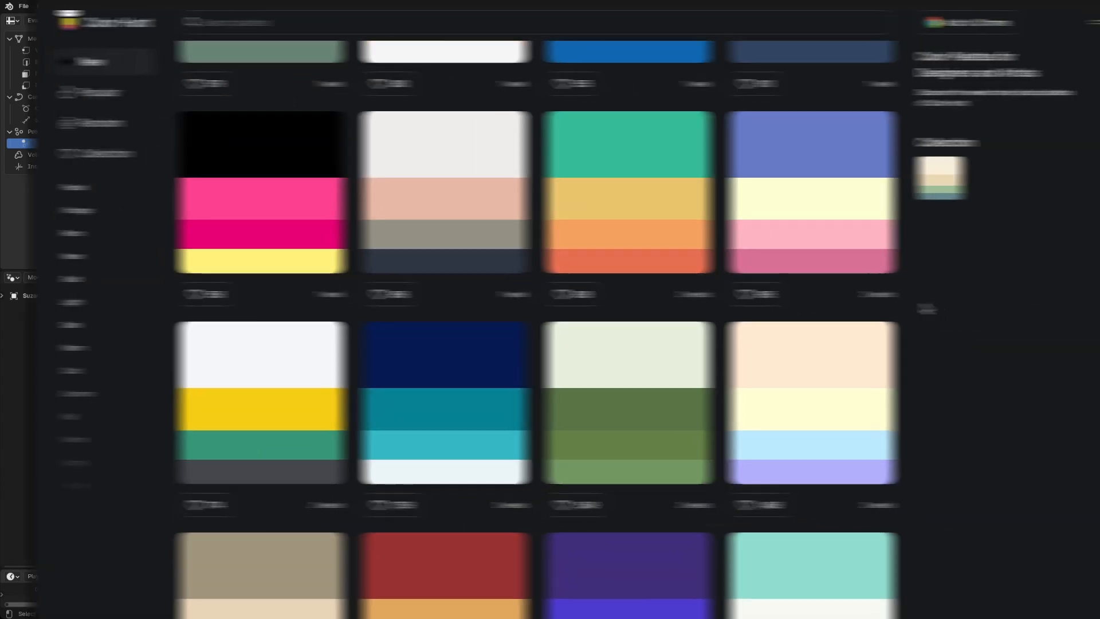
On the Color Hunt website, copy the hex codes of the purple-to-blue palette, including #4B70F5 and #3DC2EC
scroll(896, 309, down, 3)
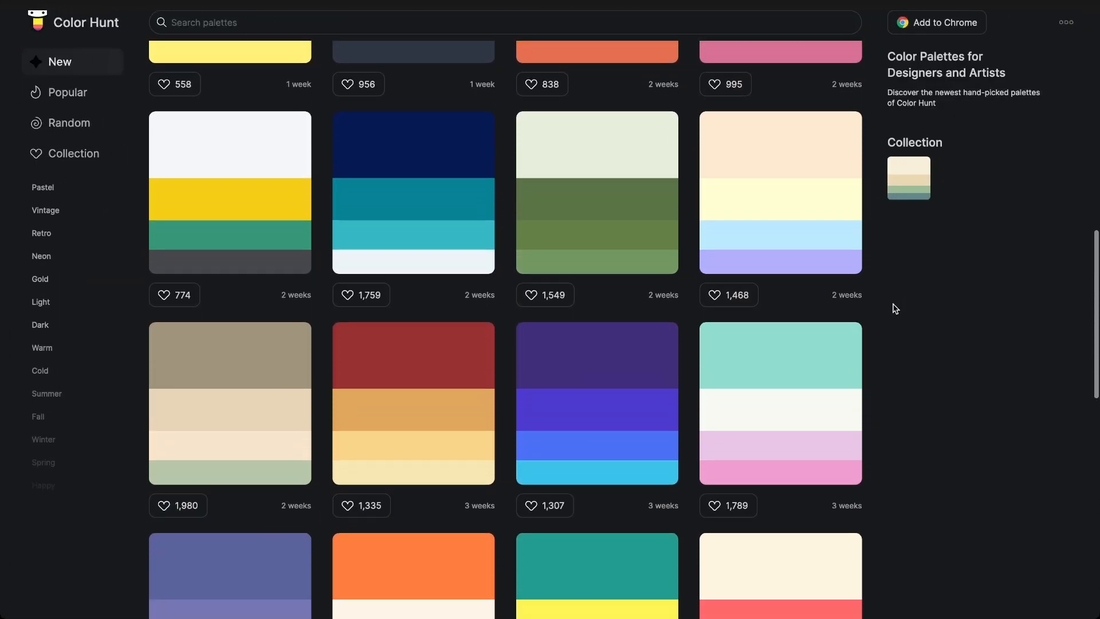
scroll(895, 309, down, 2)
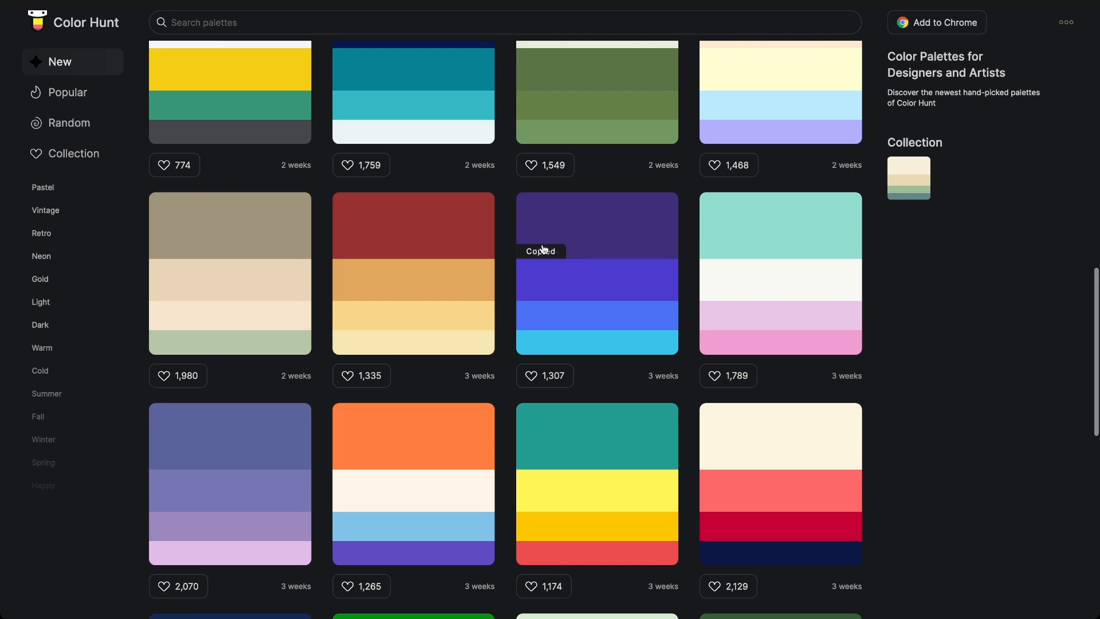
click(563, 298)
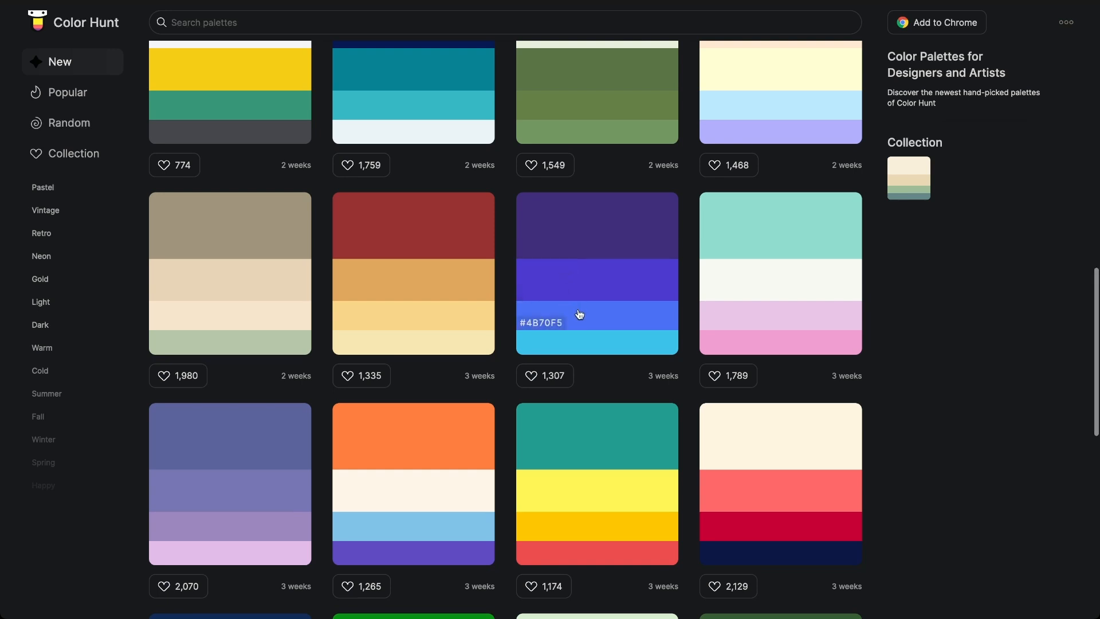
click(564, 329)
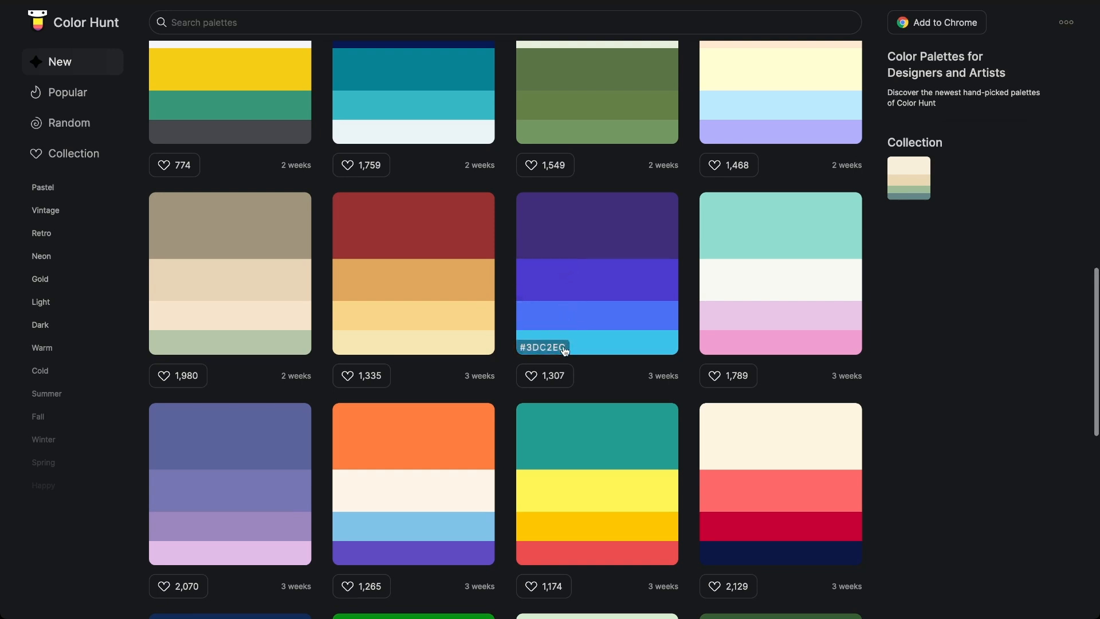
click(562, 348)
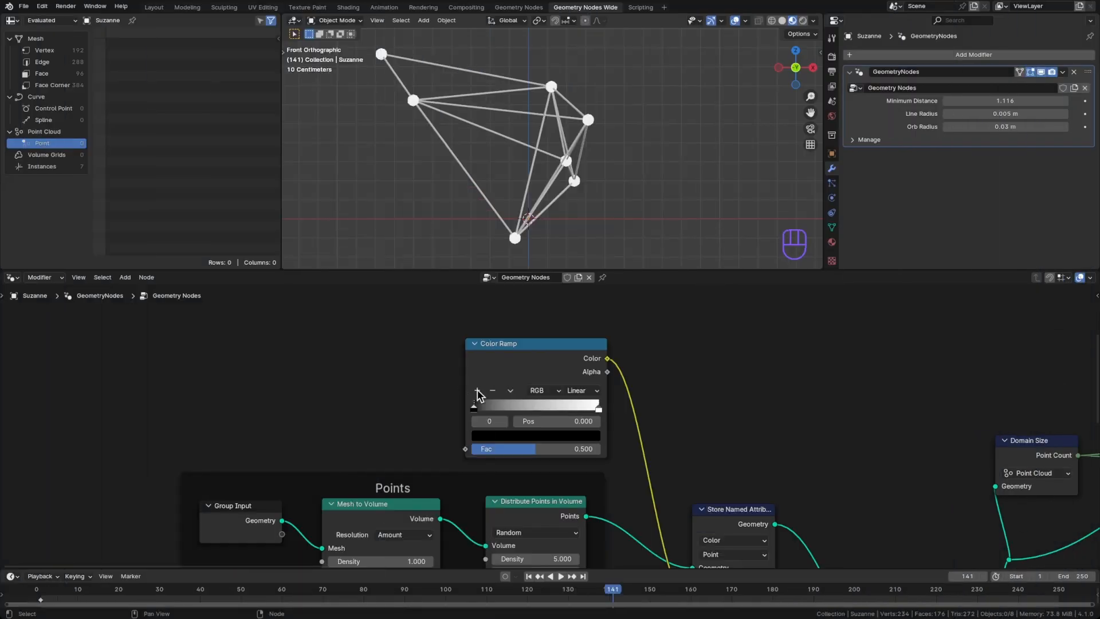
Back in Blender, add two more color stops to the Color Ramp
click(477, 392)
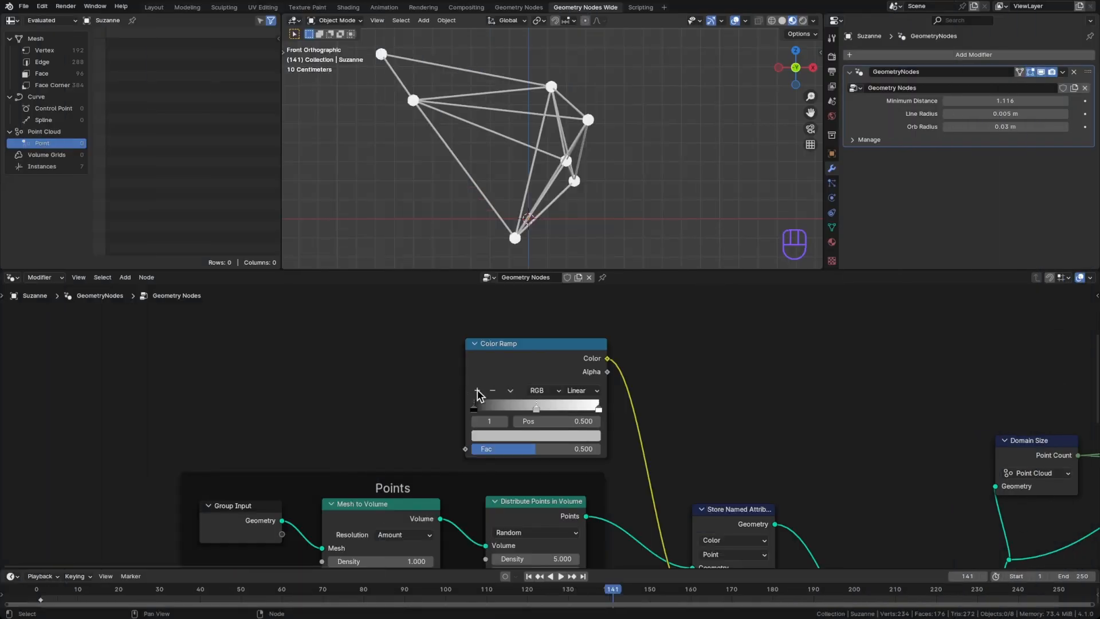
click(477, 392)
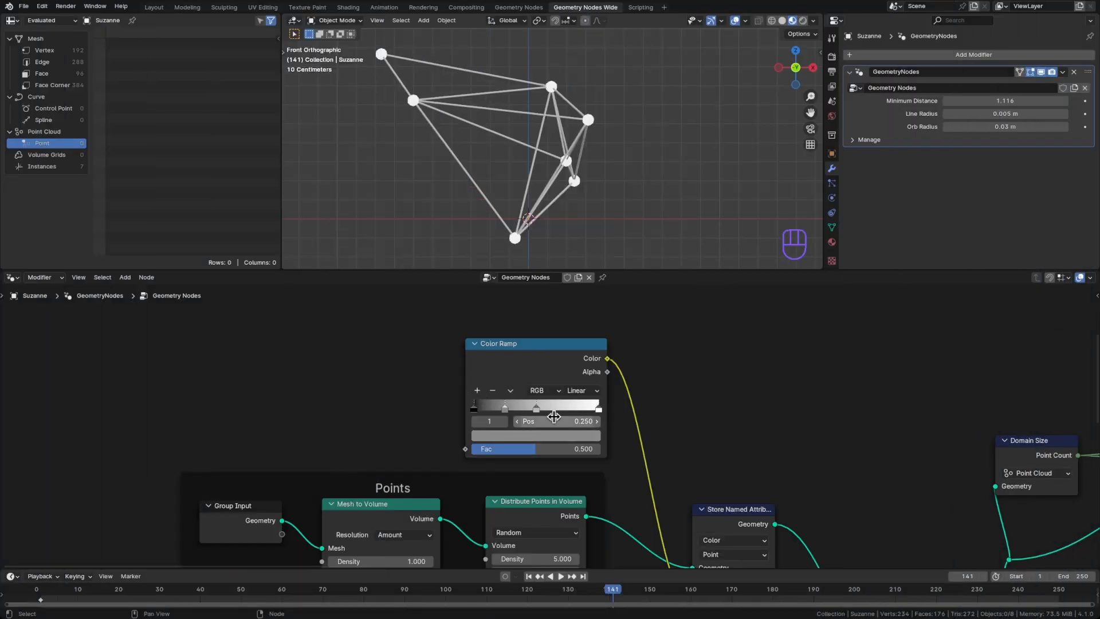
Set the first Color Ramp stop to the hex color 03045E
click(473, 408)
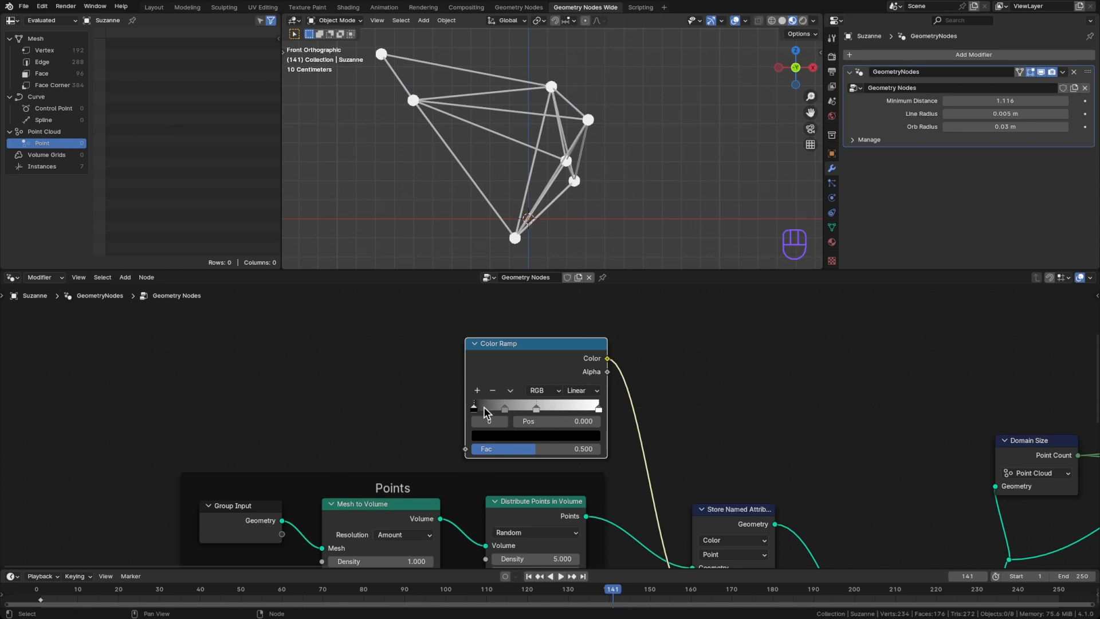
click(499, 440)
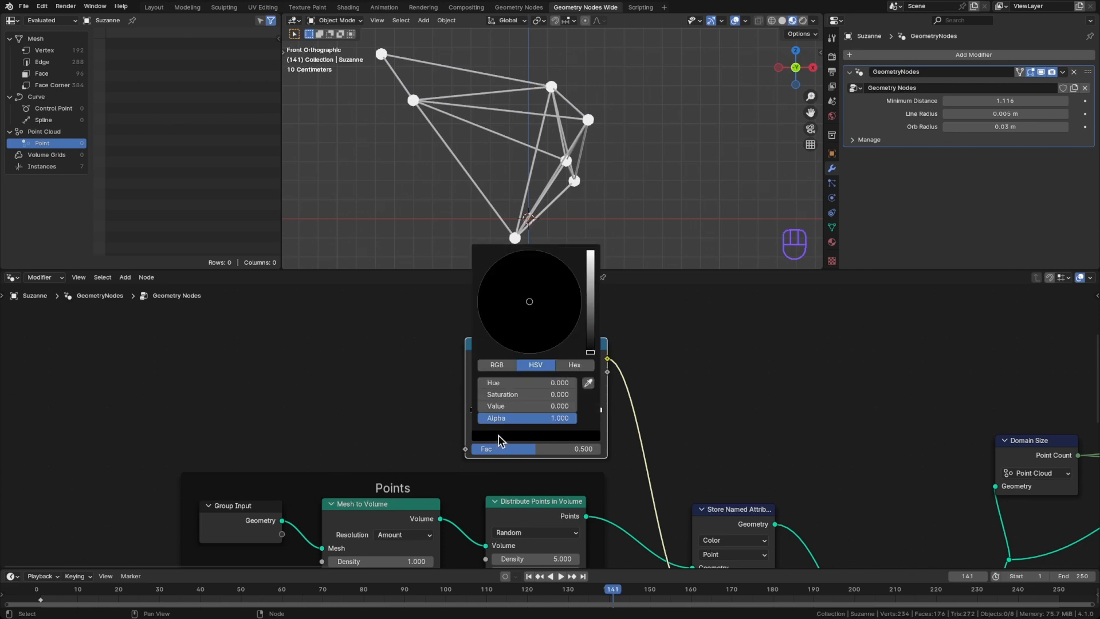
click(578, 366)
click(532, 382)
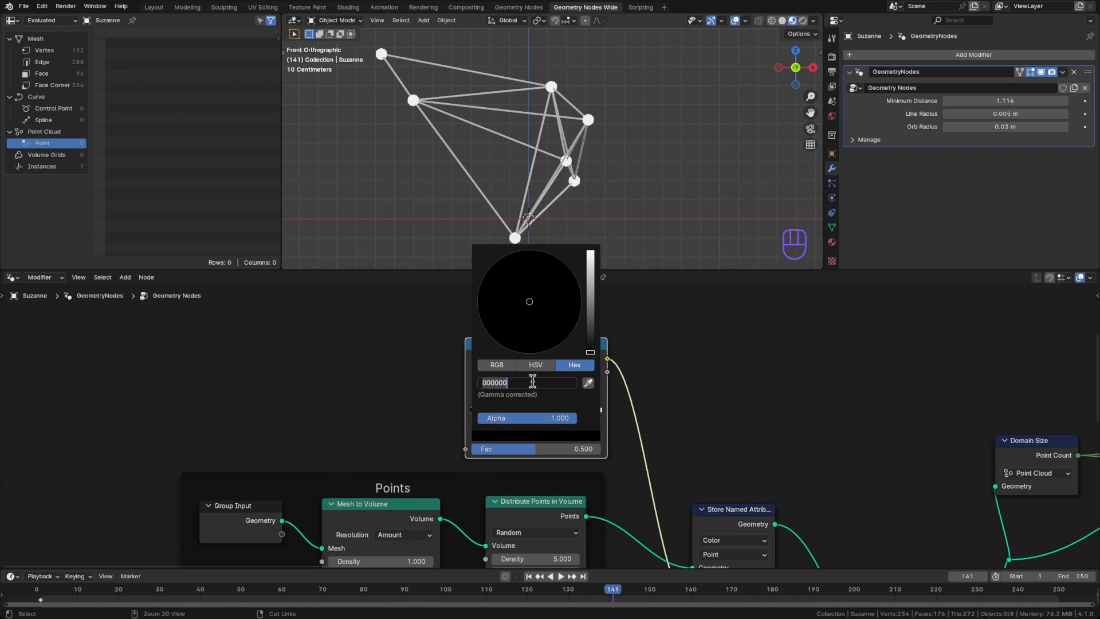
text(03045E)
key(Return)
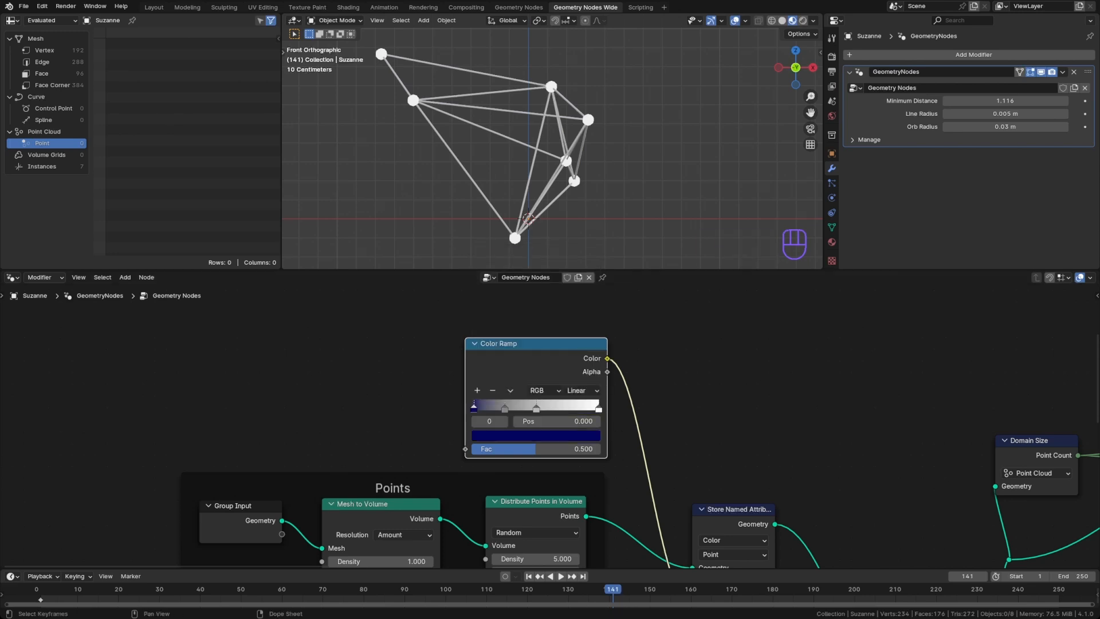
Color the remaining Color Ramp stops cyan, orange and pink in order, and distribute all stops evenly
click(521, 435)
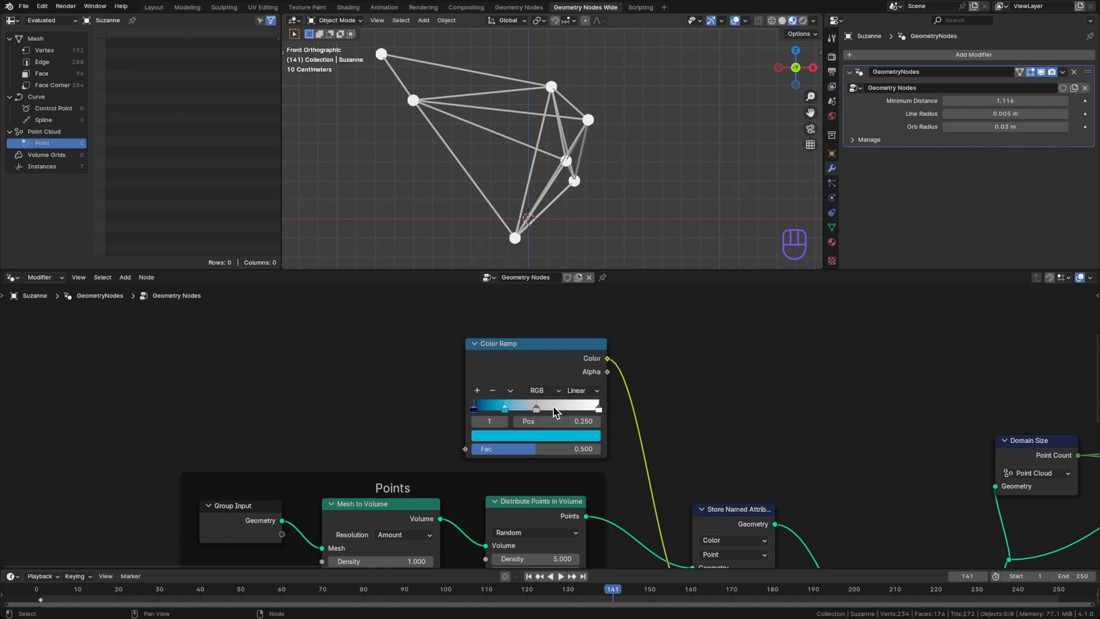
click(552, 407)
click(521, 436)
key(super+v)
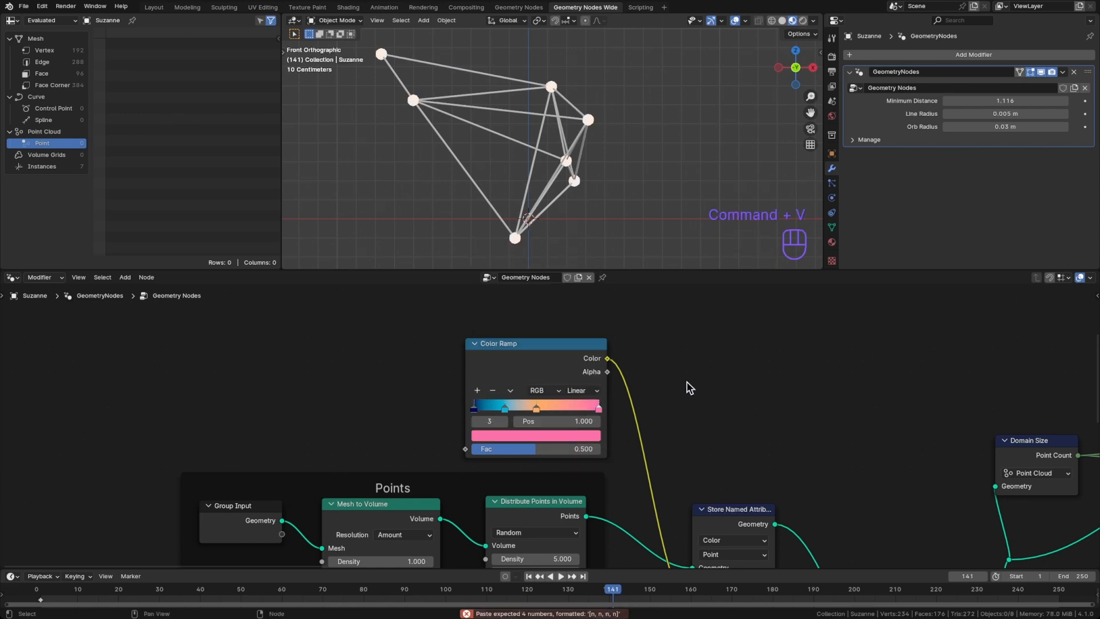
click(510, 393)
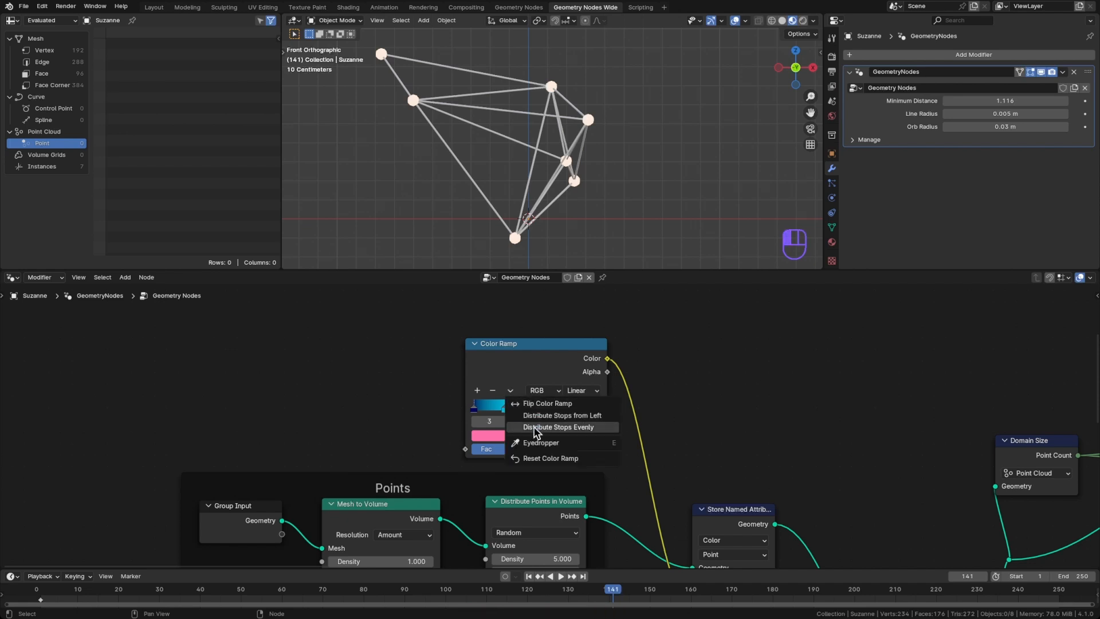
click(534, 426)
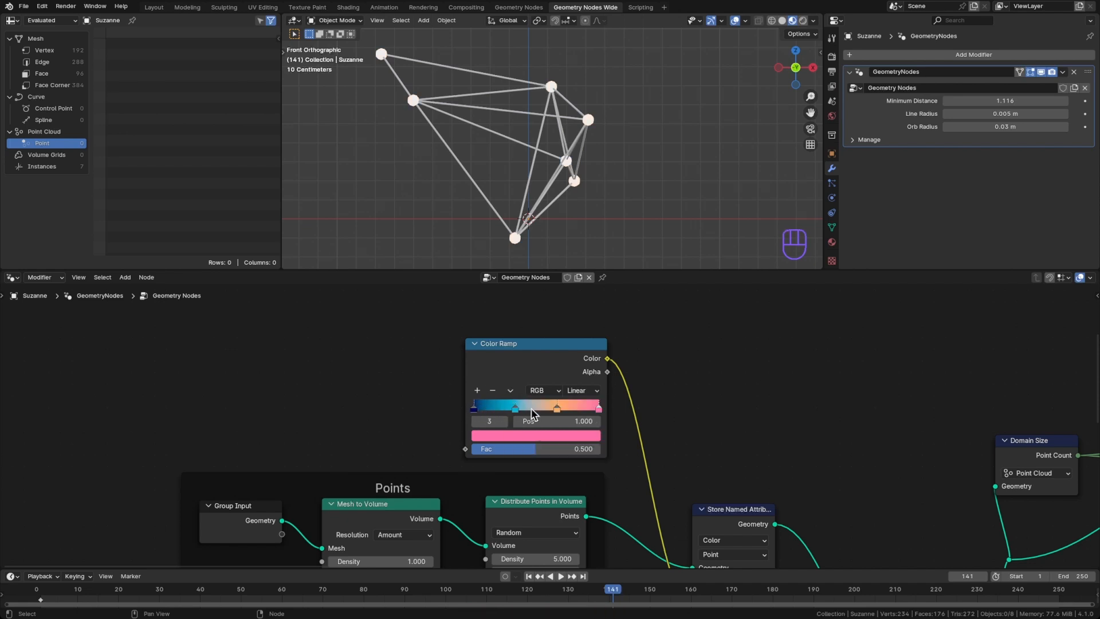
Add a Noise Texture node beside the Color Ramp and connect its Fac output to the Color Ramp's Fac input
scroll(609, 398, down, 2)
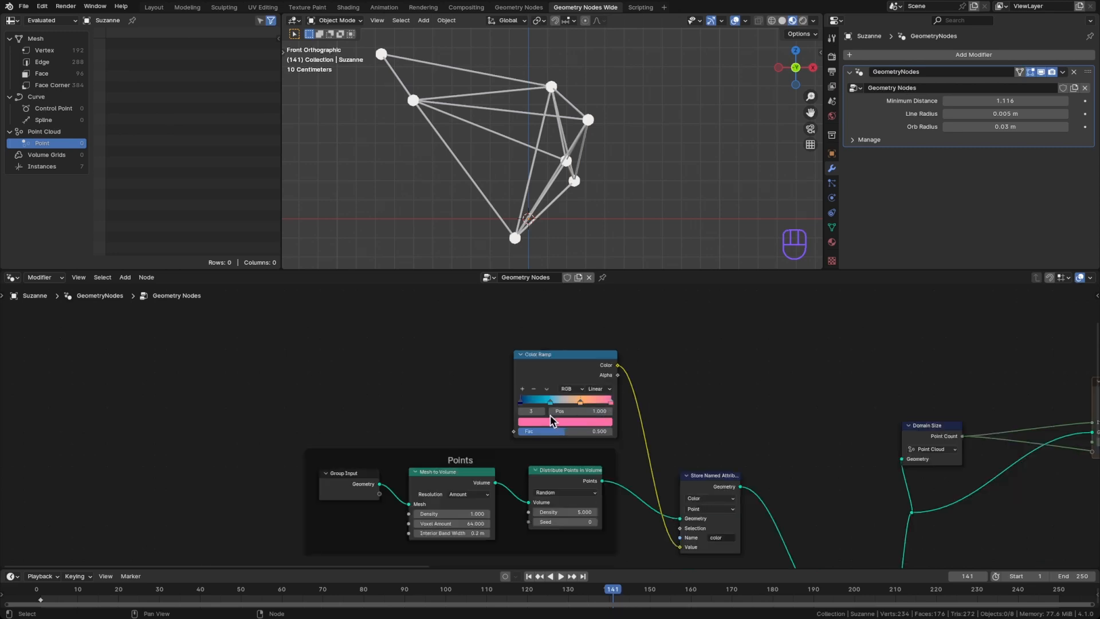
key(shift+a)
text(noise)
key(Return)
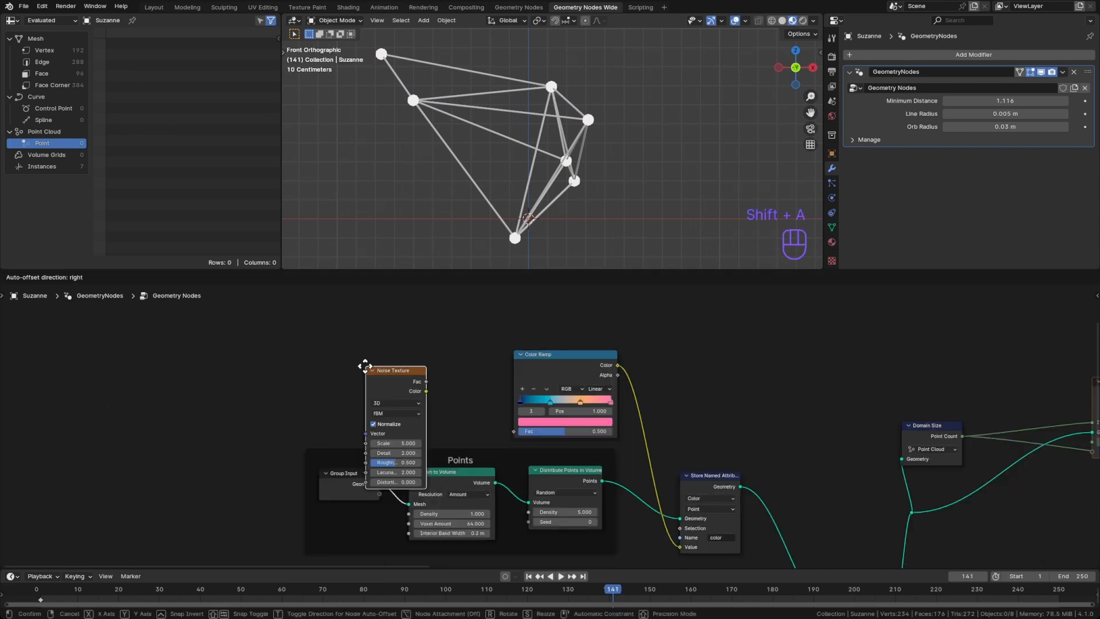
click(336, 321)
scroll(370, 332, up, 2)
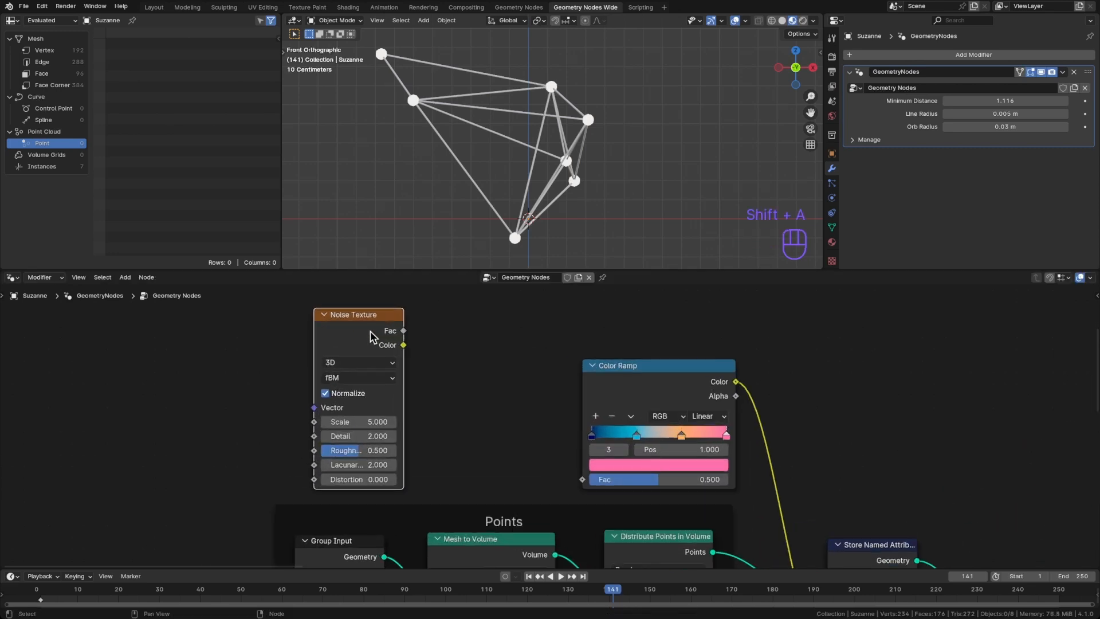
drag(403, 331, 591, 478)
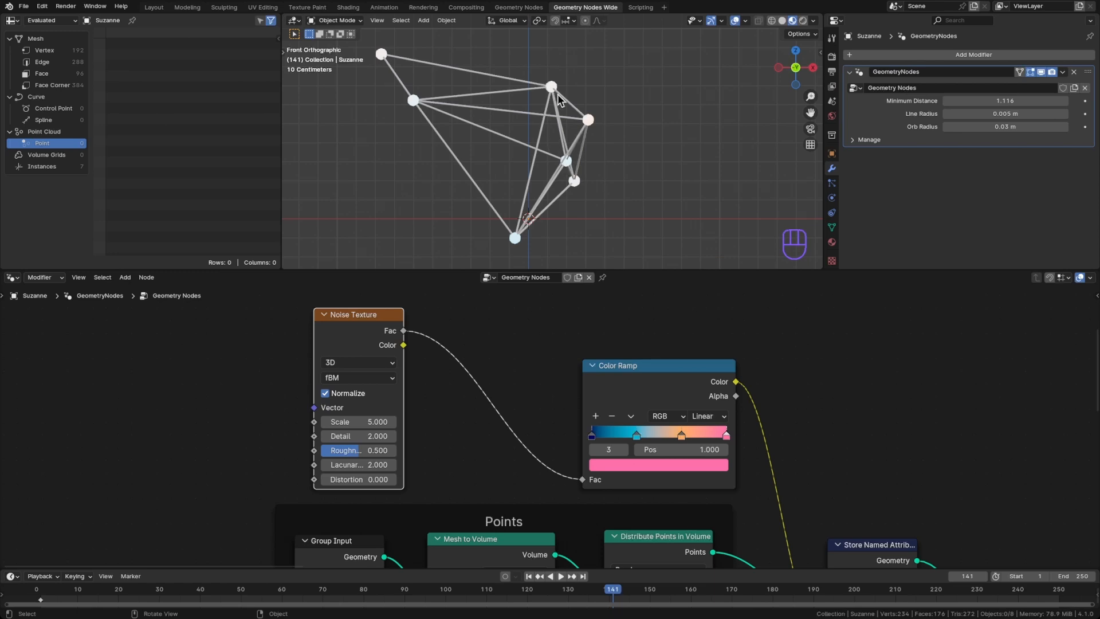
Enable Scene Lights and Scene World in the 3D viewport's shading settings
click(814, 20)
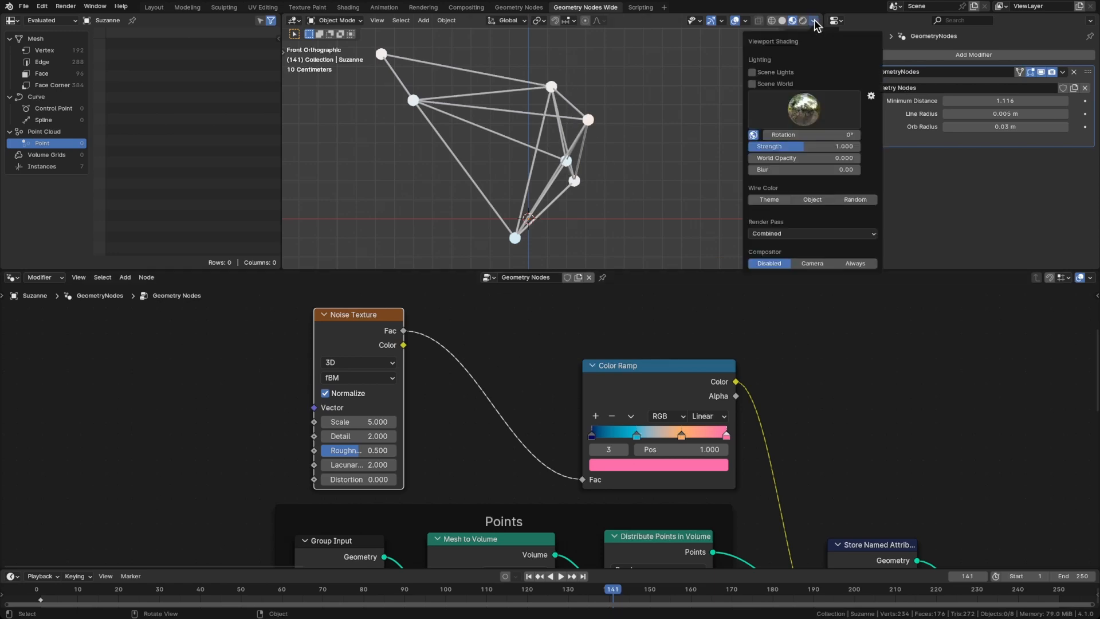
click(753, 84)
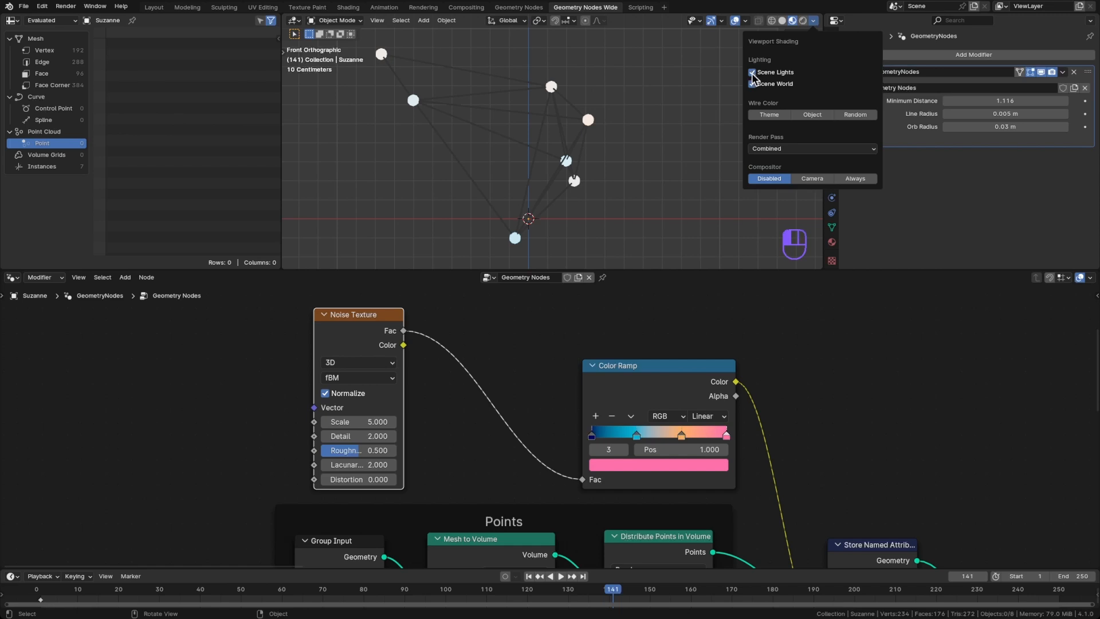
Switch the render engine to EEVEE and enable Bloom
click(832, 56)
click(957, 55)
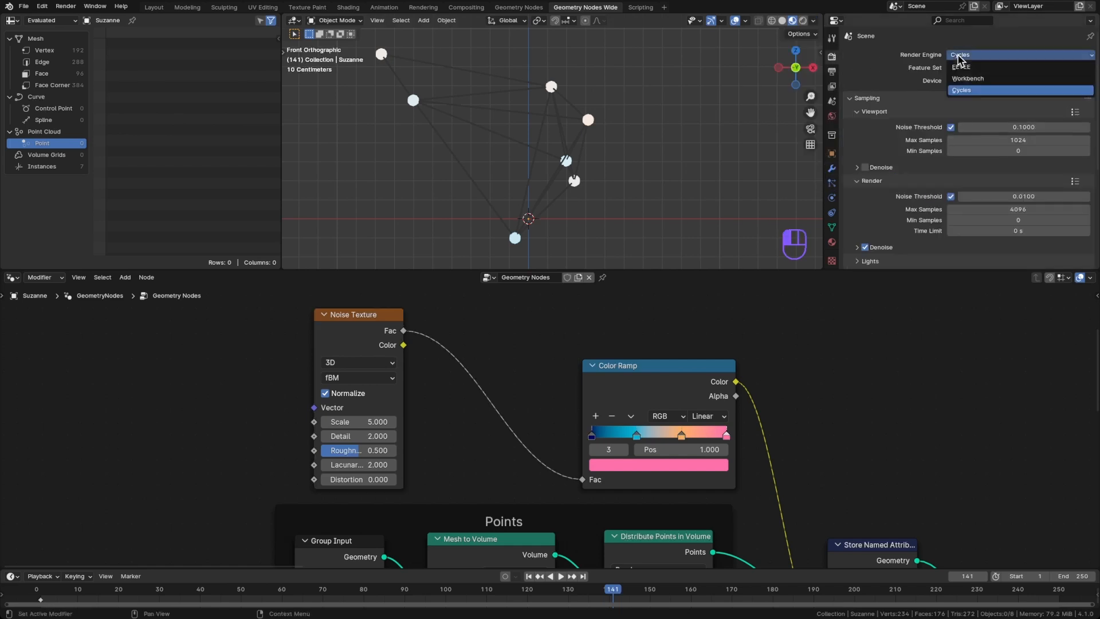
click(960, 67)
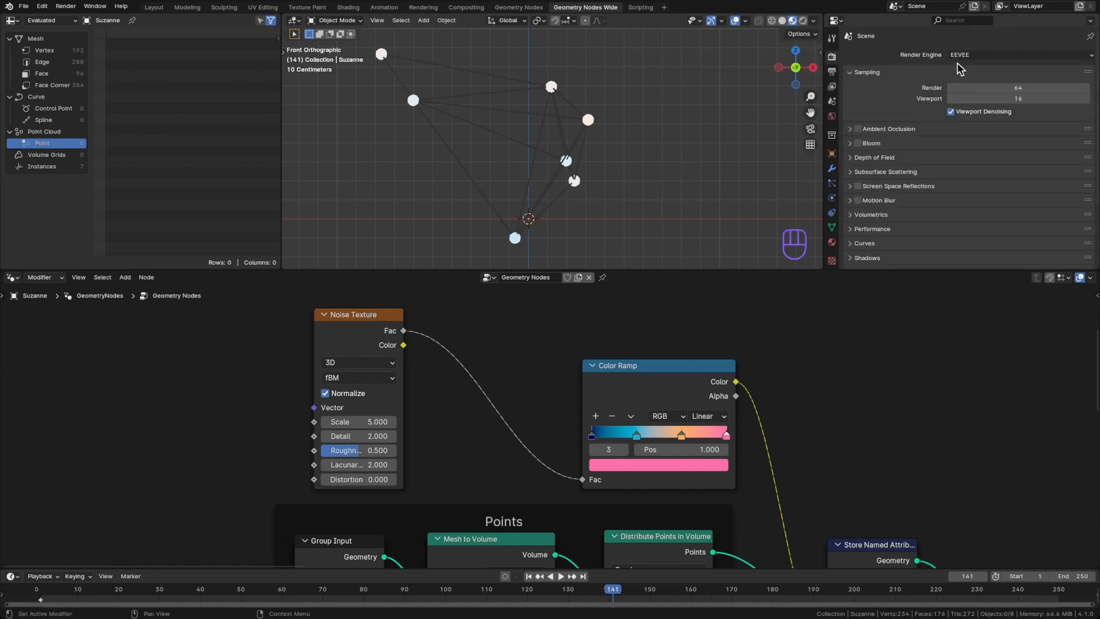
click(857, 142)
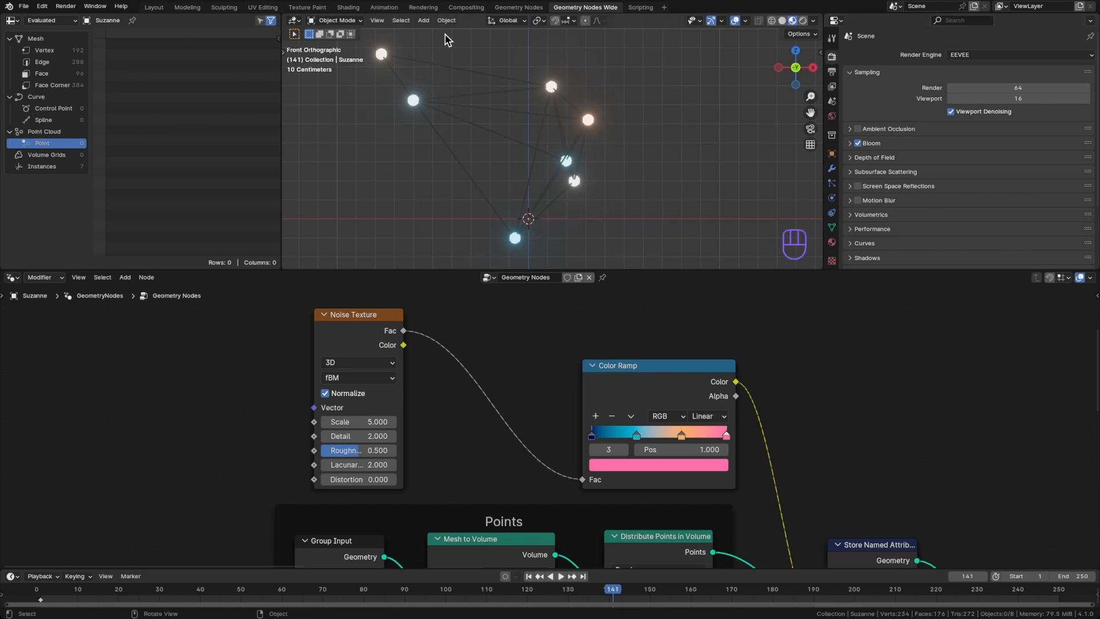
Mute the Background node in the World shader within the Shading workspace, and save the file
click(347, 7)
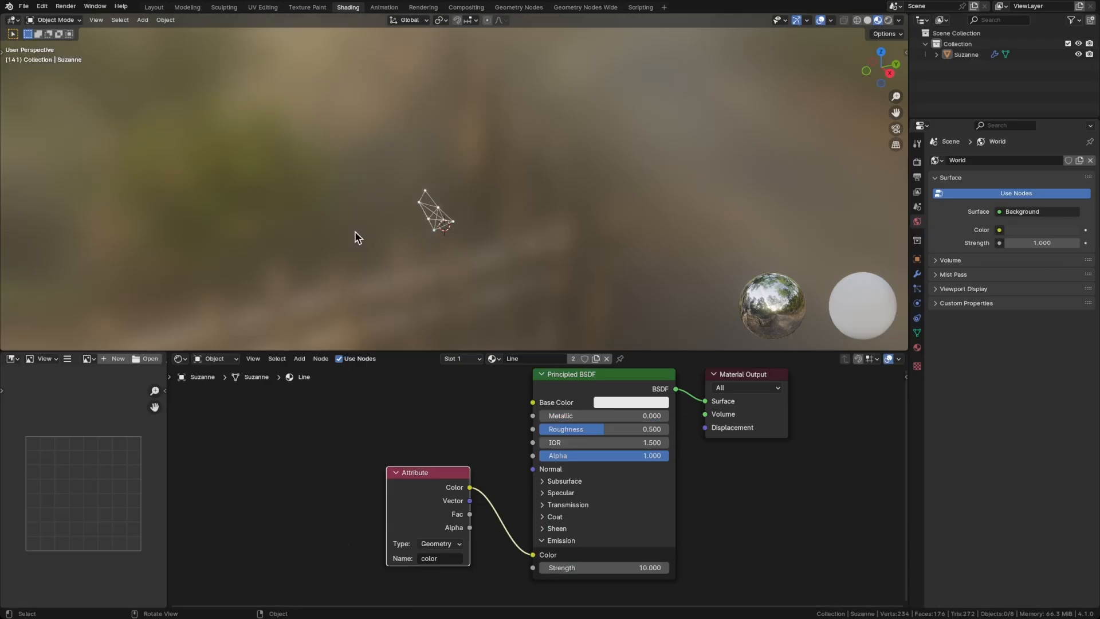
click(215, 359)
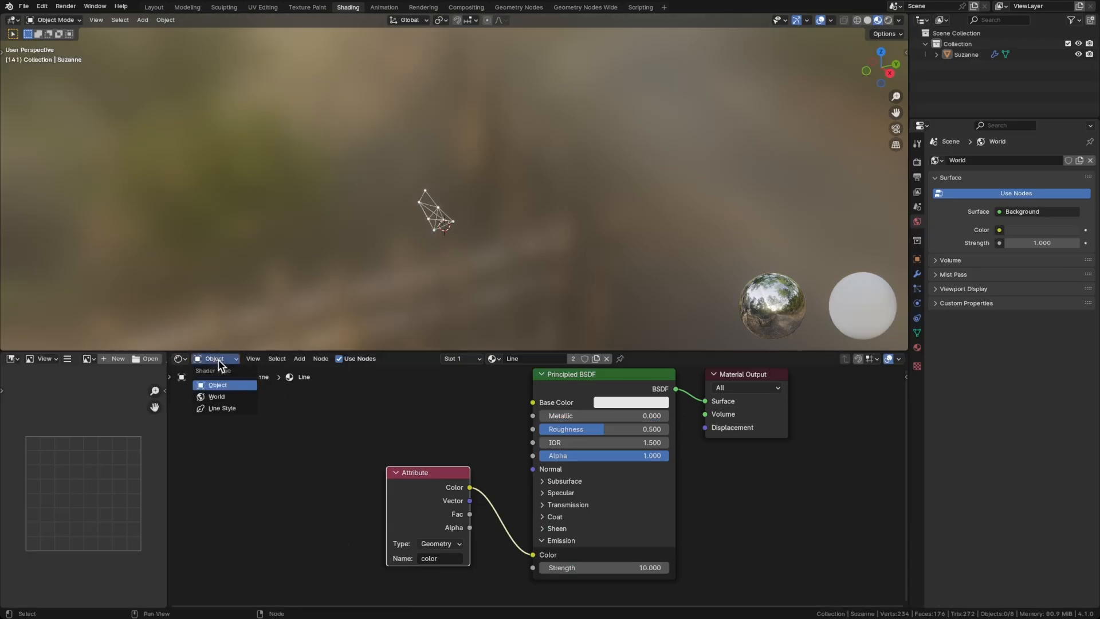
click(215, 396)
middle_drag(439, 405, 387, 442)
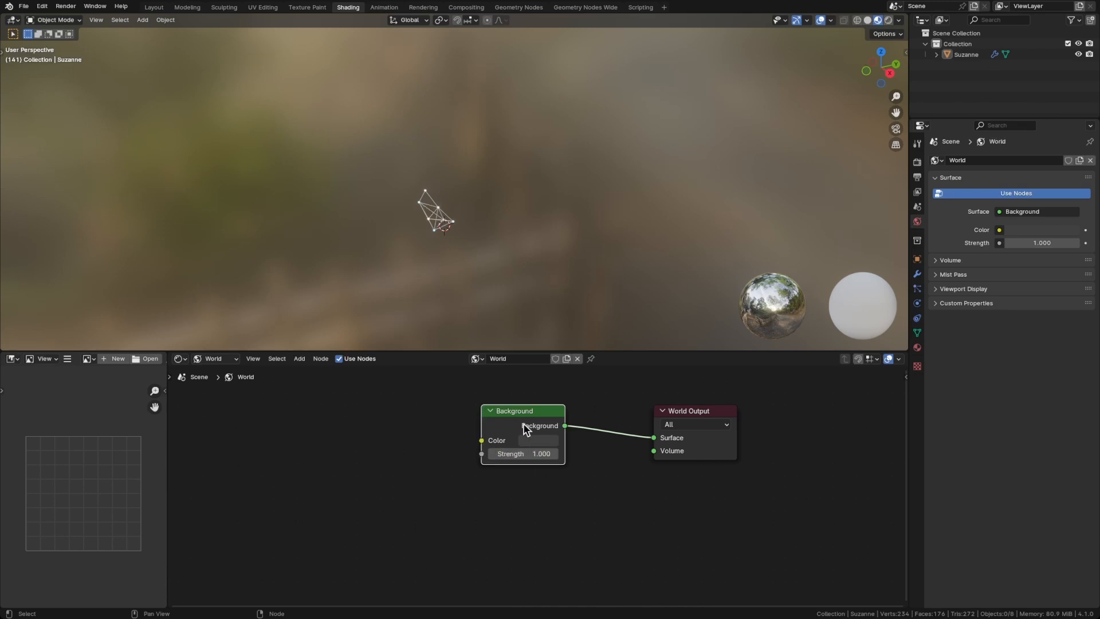
key(m)
key(ctrl+s)
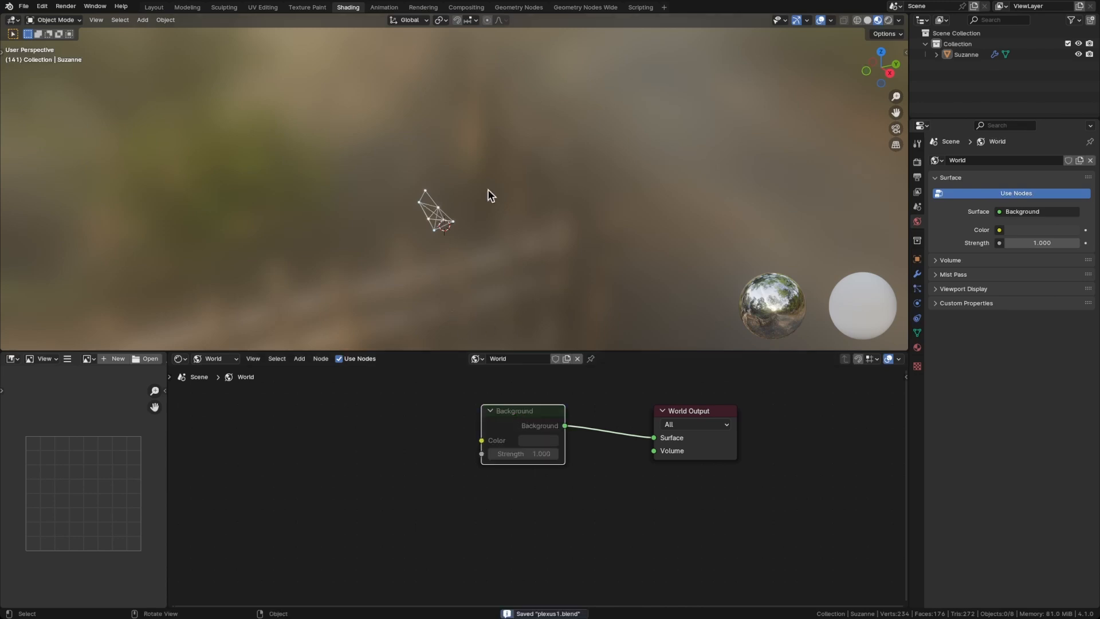
Return to the Geometry Nodes Wide workspace and set the Distribute Points in Volume density to 10
click(585, 6)
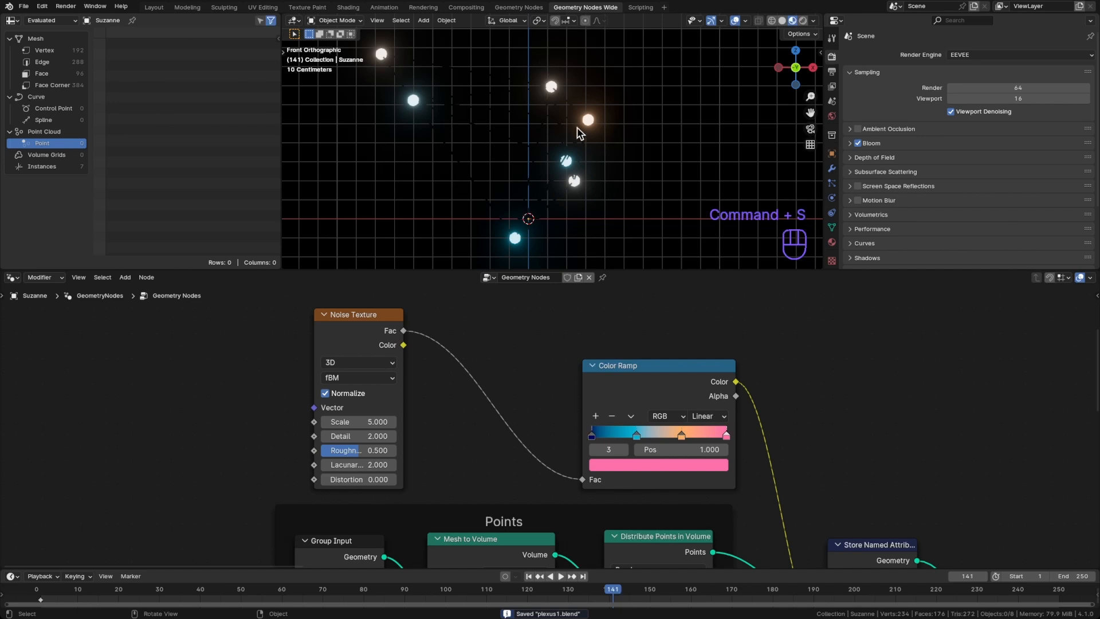
middle_drag(590, 191, 560, 192)
middle_drag(471, 445, 465, 338)
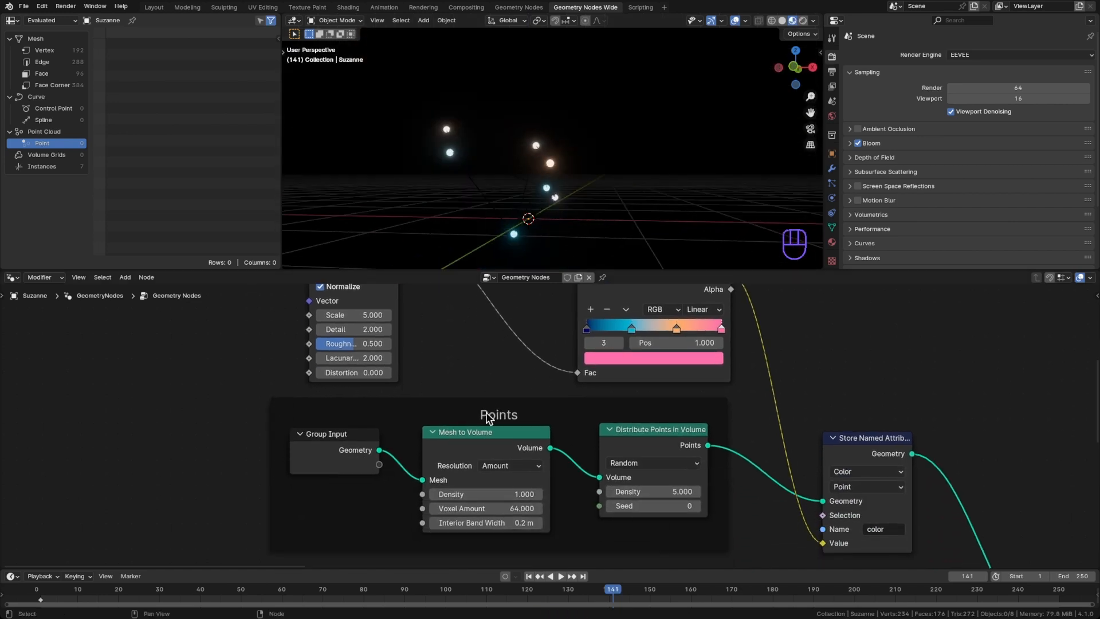
click(650, 491)
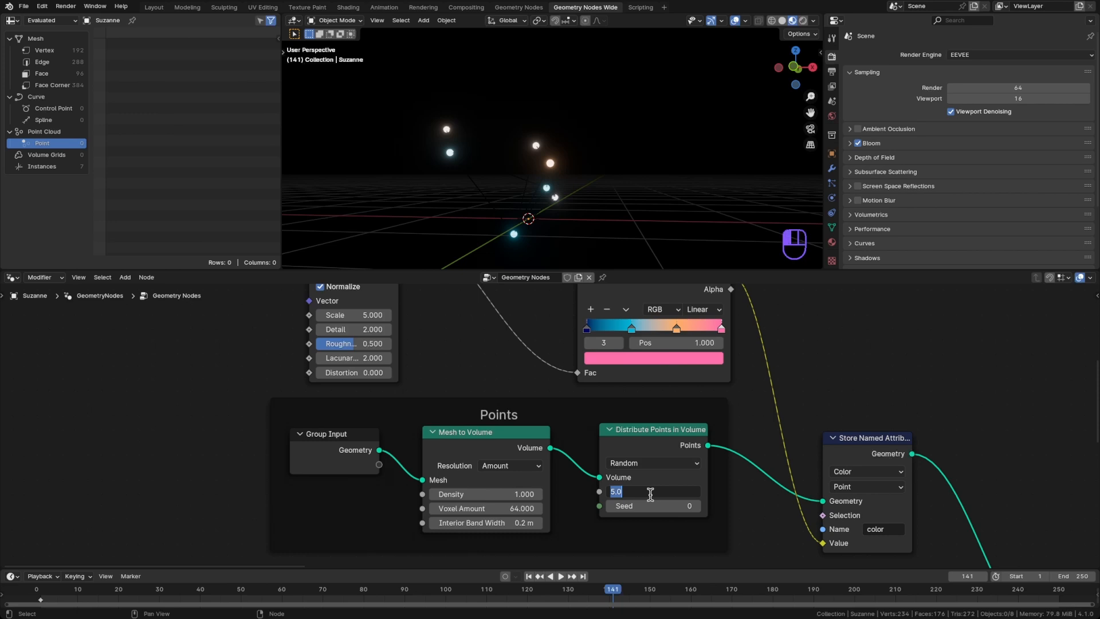
text(10)
key(Return)
middle_drag(519, 218, 565, 225)
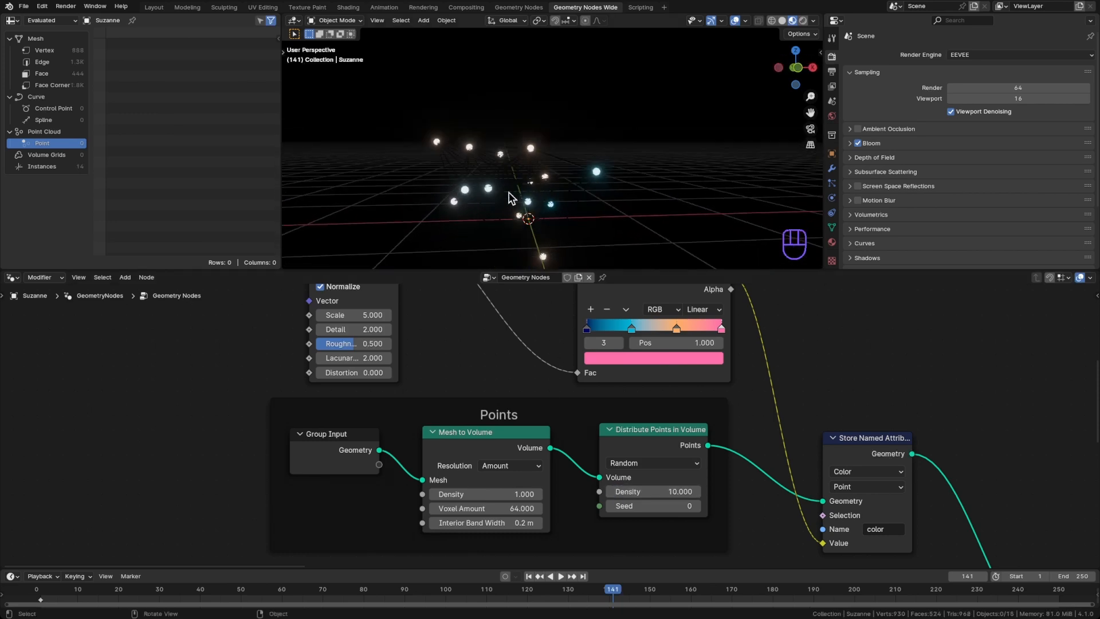
Insert a Map Range node between the Noise Texture and Color Ramp with From Min 0.350 and From Max 0.560, and save the file
scroll(582, 344, up, 5)
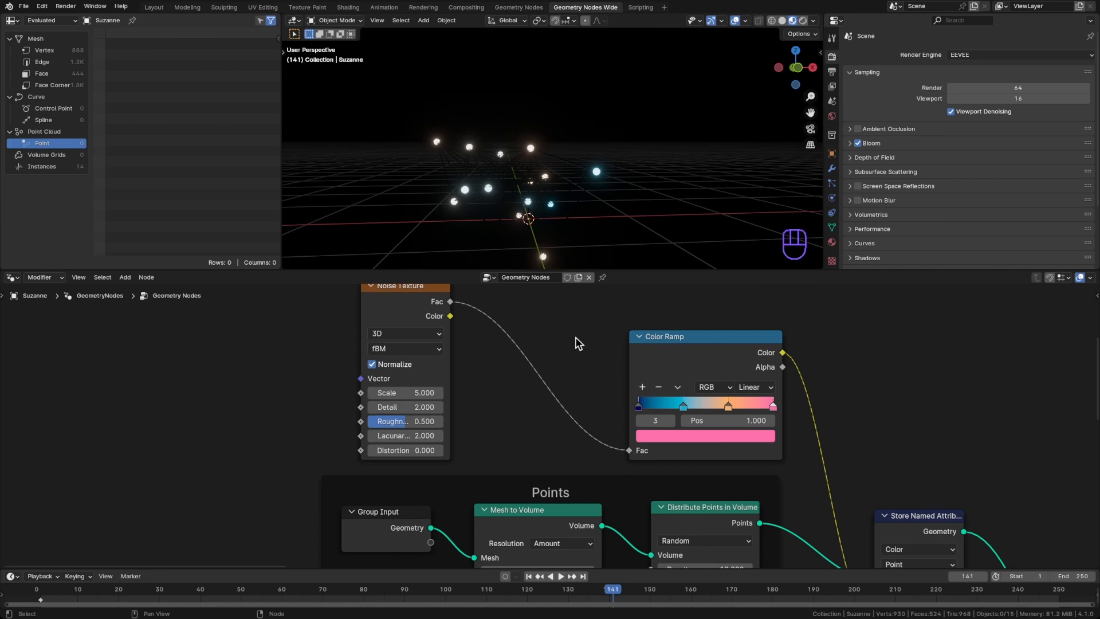
key(shift+a)
text(ma)
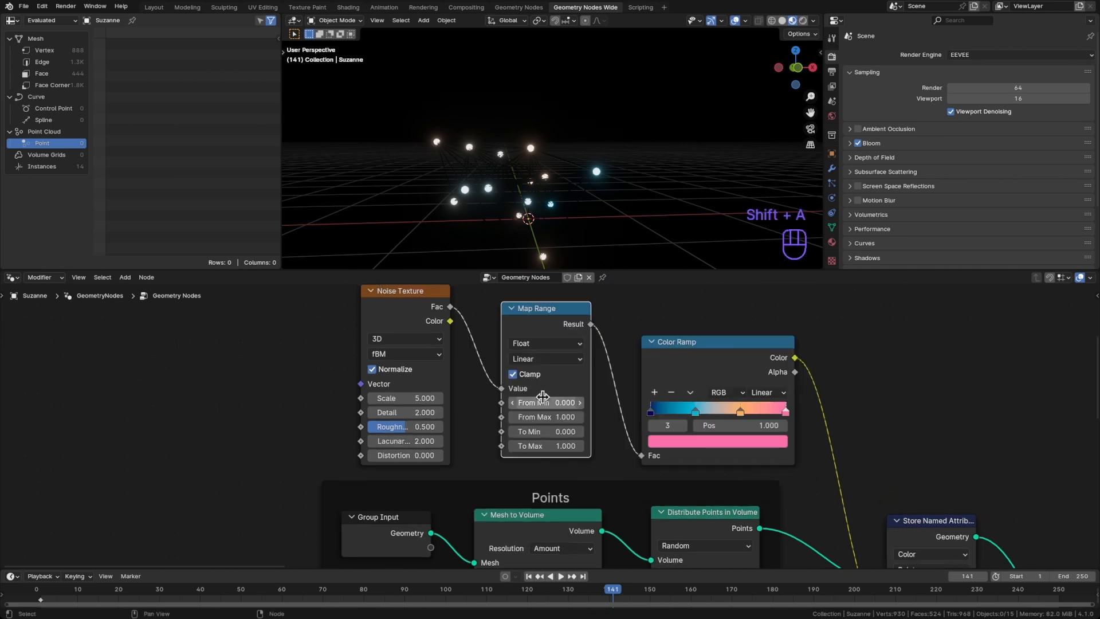
shift+drag(543, 400, 512, 416)
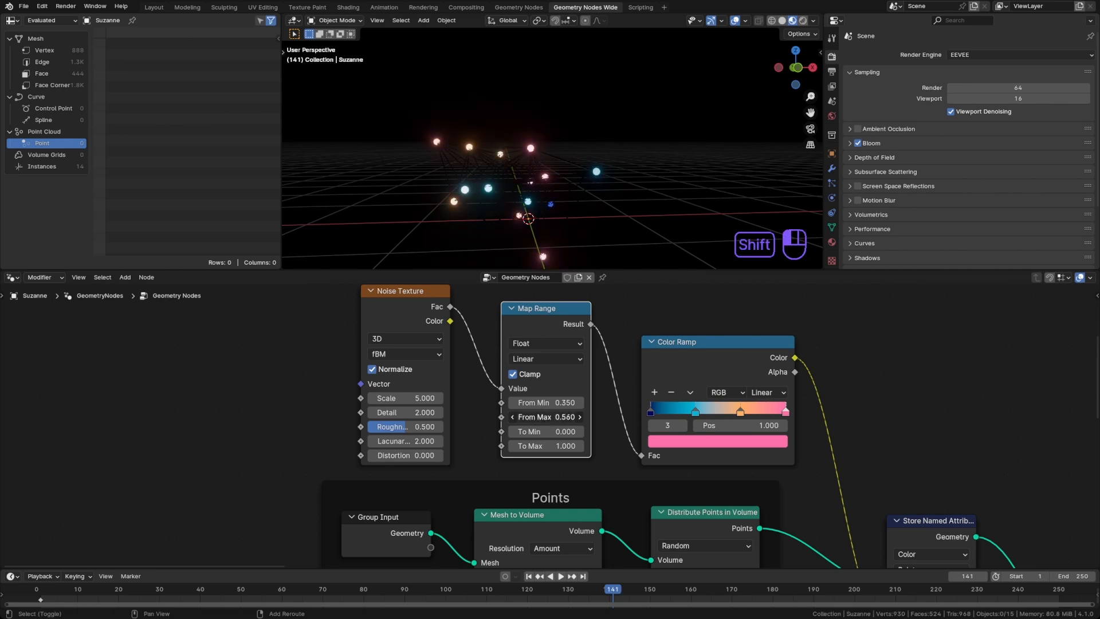
middle_drag(534, 182, 565, 202)
key(super+s)
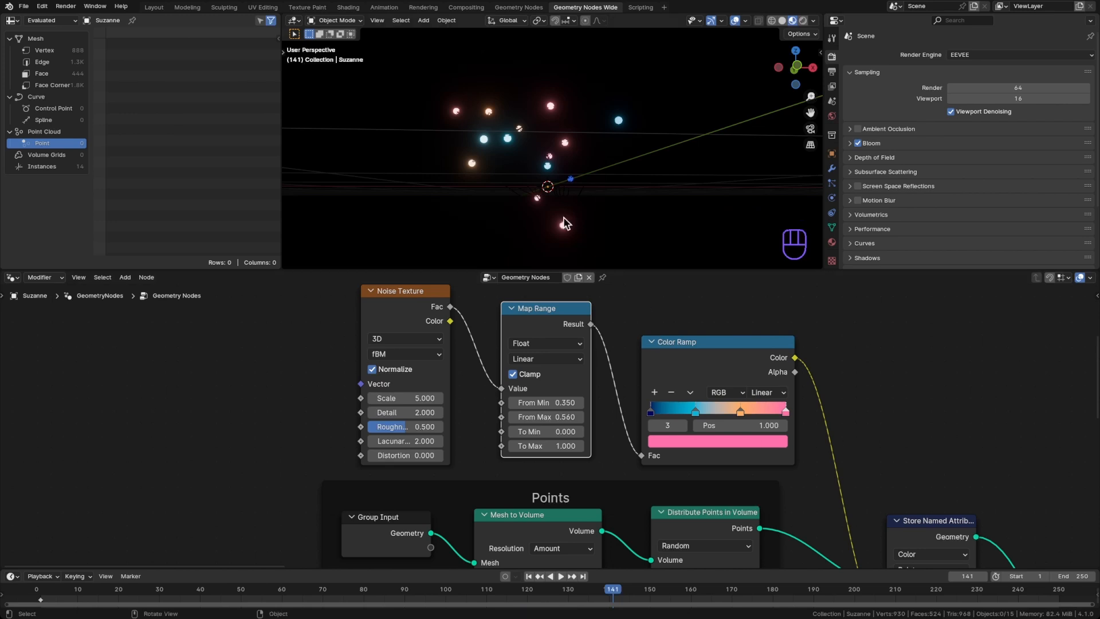
Examine the node tree from the stored color attribute through the repeat zone to the orb and line branches and their materials
middle_drag(919, 424, 639, 425)
click(685, 429)
scroll(685, 429, down, 5)
middle_drag(807, 446, 566, 426)
scroll(656, 429, down, 2)
scroll(506, 435, up, 2)
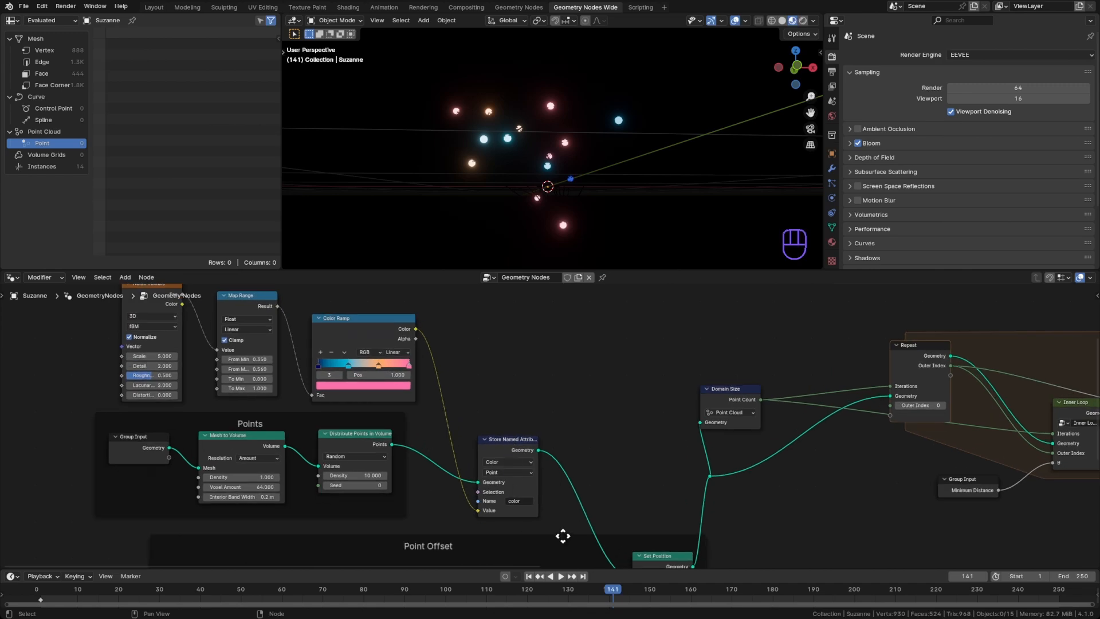
middle_drag(851, 484, 586, 474)
middle_drag(841, 491, 579, 487)
scroll(578, 486, down, 2)
middle_drag(1008, 445, 573, 488)
middle_drag(623, 321, 609, 387)
scroll(615, 353, up, 2)
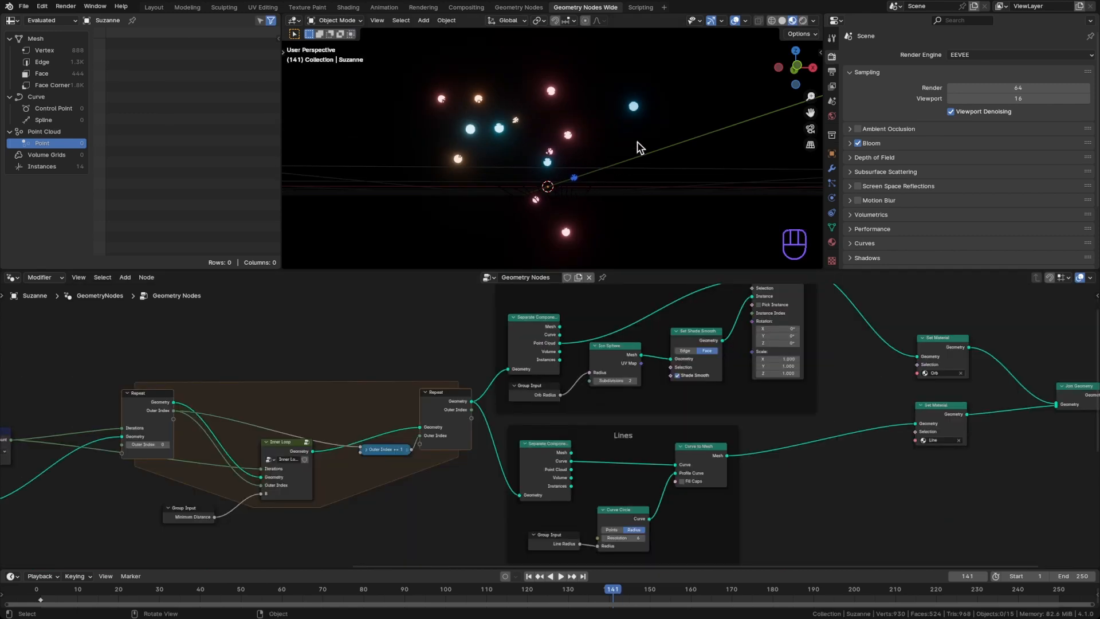
Open the Inner Loop node group inside the repeat zone for editing
click(685, 465)
middle_drag(523, 452, 813, 386)
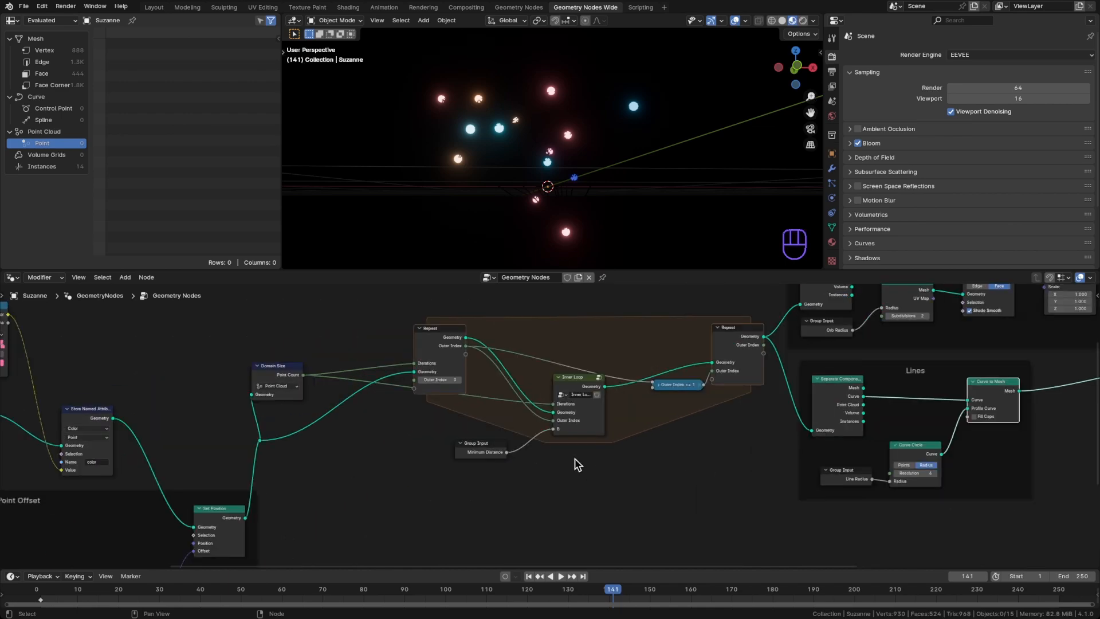
scroll(613, 458, down, 2)
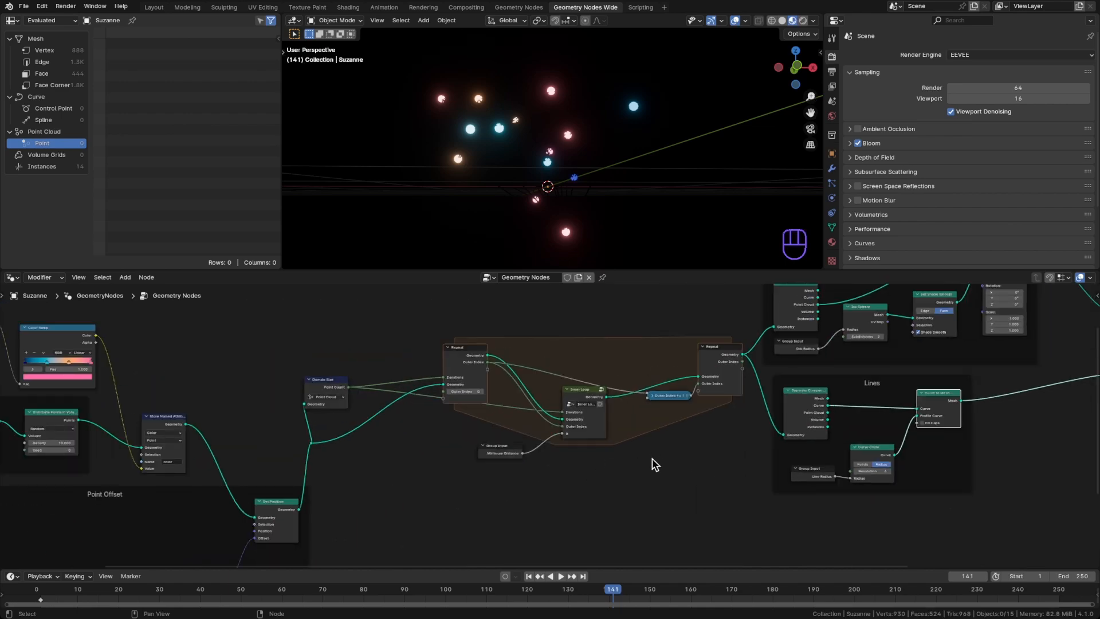
scroll(639, 439, up, 1)
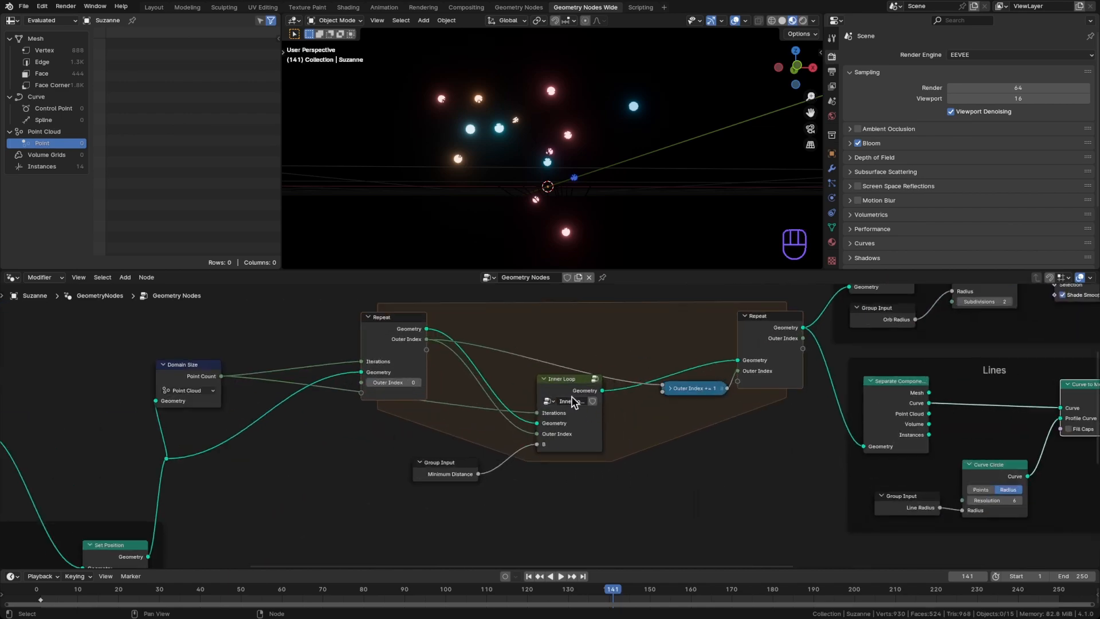
click(572, 397)
key(Tab)
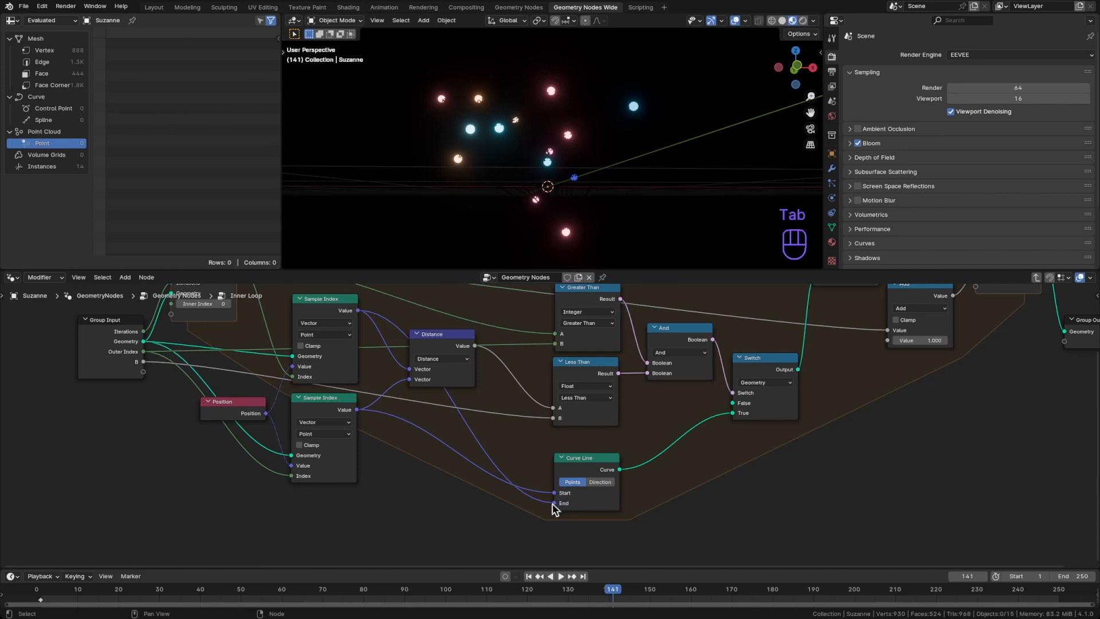
Save the file and shift Switch, Join Geometry, Add, the Repeat output and Group Output farther from Curve Line to make room for more nodes
mouse_move(562, 504)
middle_drag(559, 504, 565, 452)
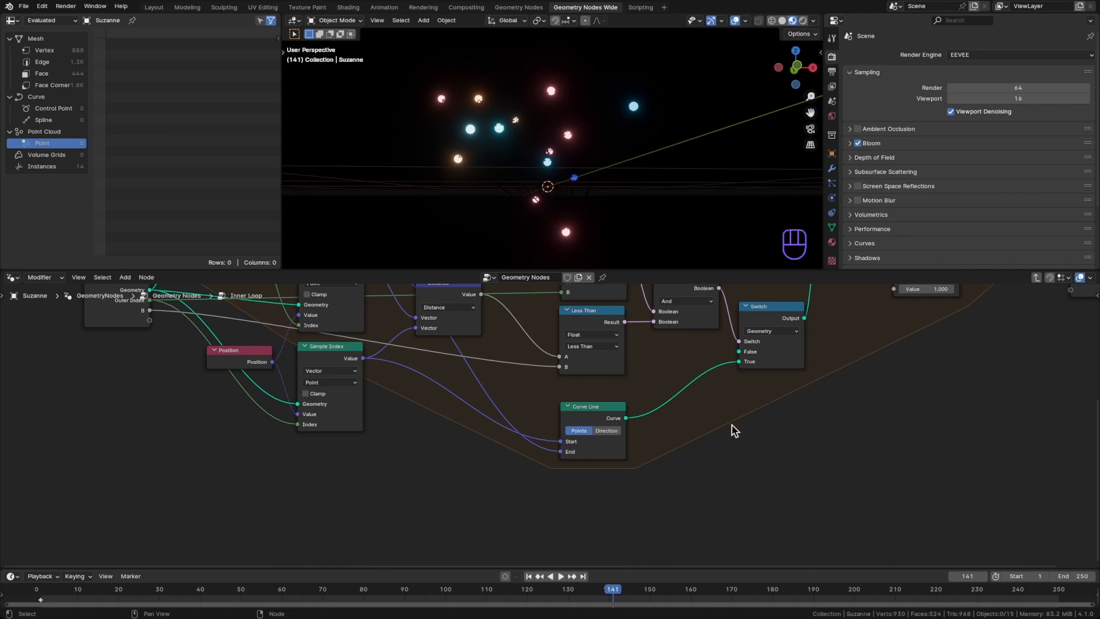
scroll(720, 433, down, 1)
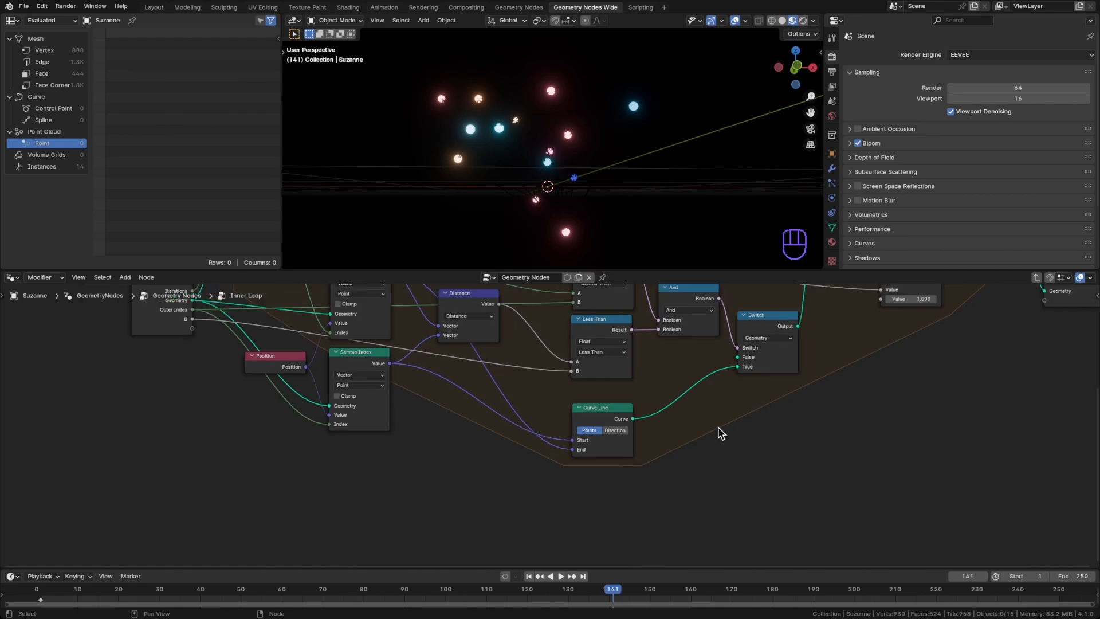
key(super+s)
scroll(696, 341, right, 5)
scroll(696, 342, up, 3)
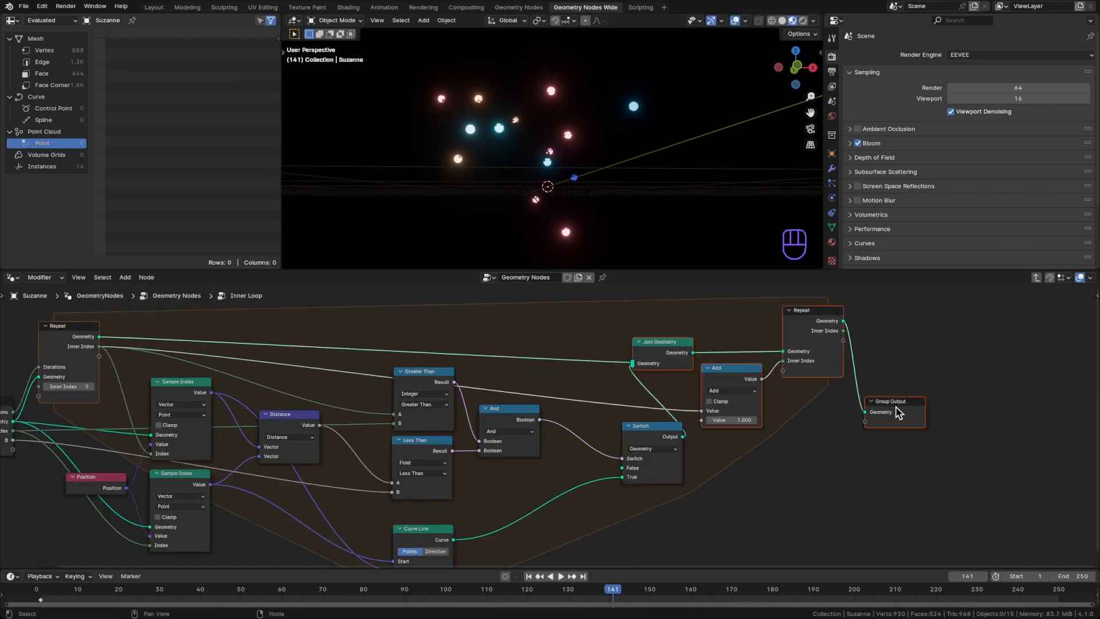
key(g)
click(1058, 393)
click(663, 435)
key(g)
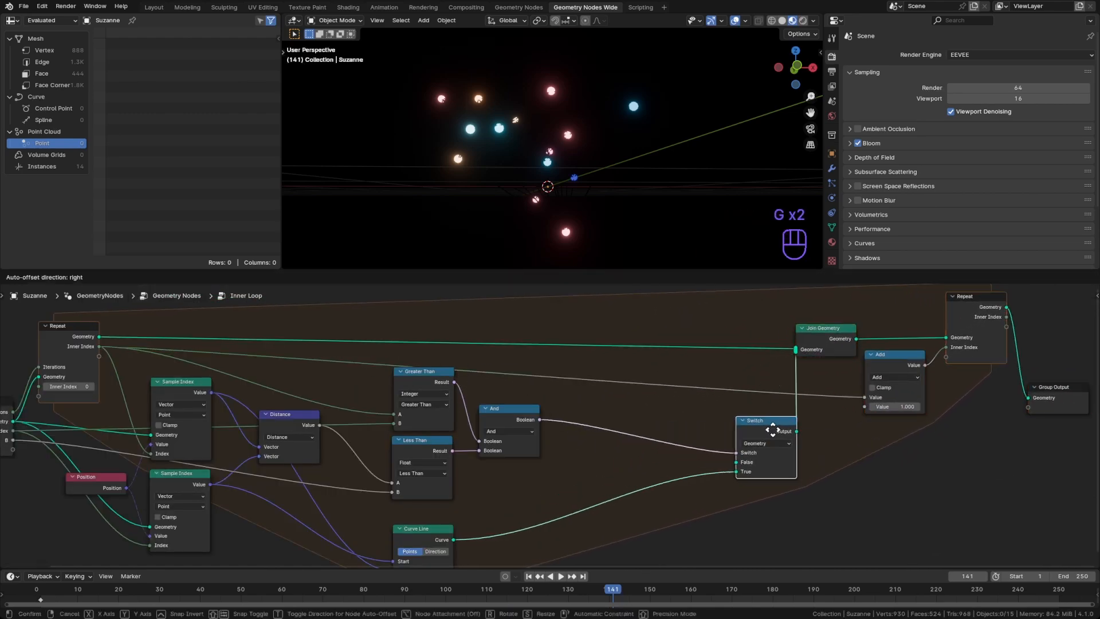
key(g)
click(765, 429)
scroll(417, 382, up, 3)
shift+scroll(418, 382, up, 1)
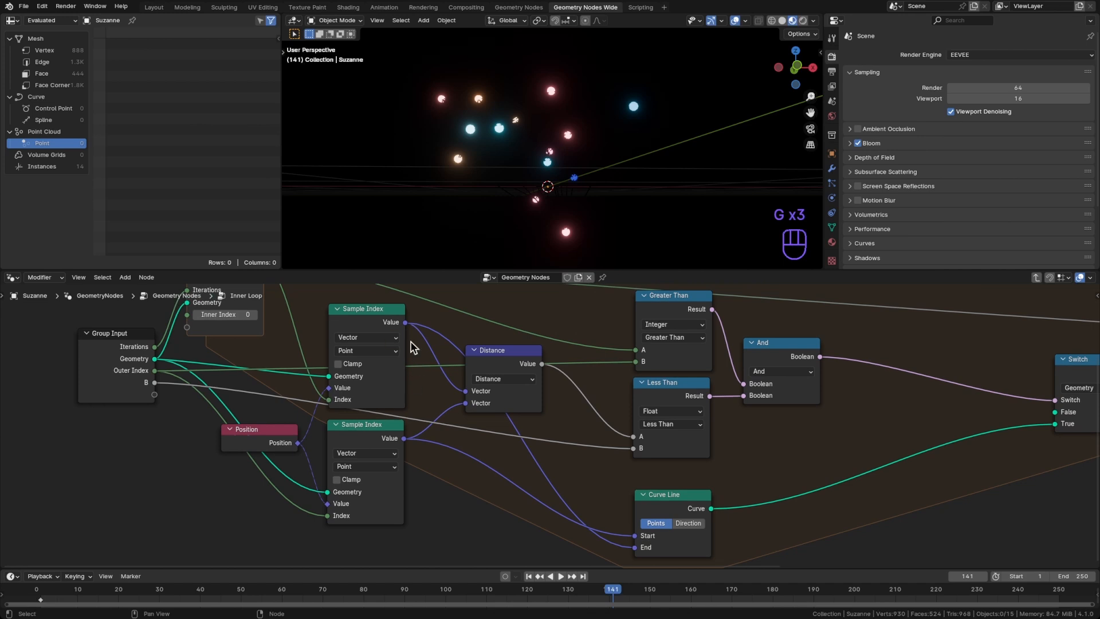
Sketch an annotation stroke along the link from Curve Line to Switch and erase it
scroll(372, 448, down, 2)
scroll(373, 448, right, 1)
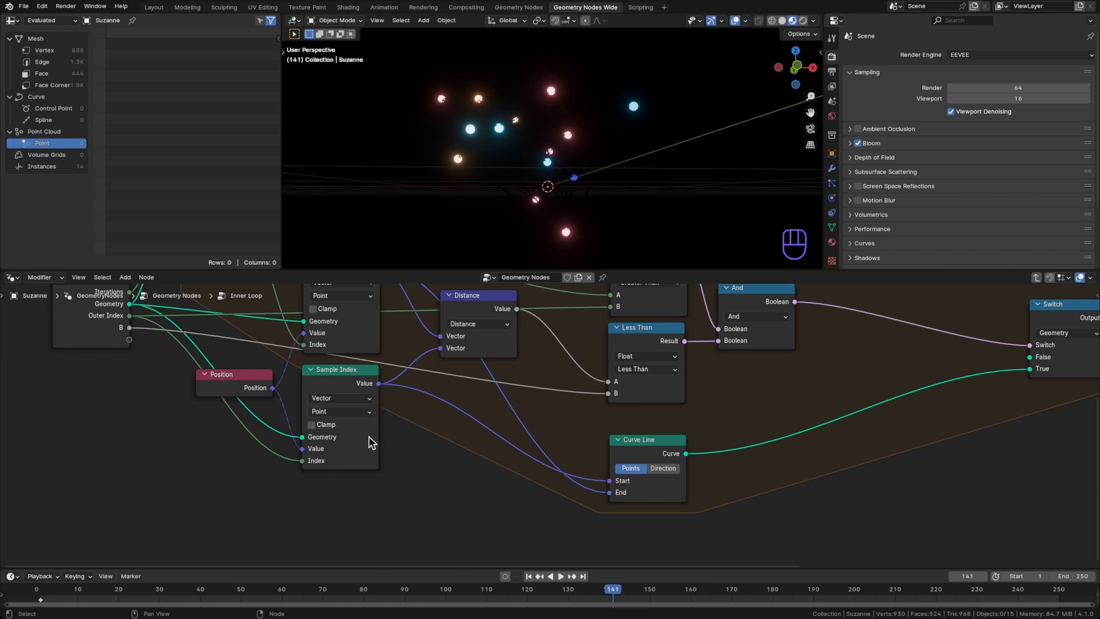
scroll(444, 467, down, 2)
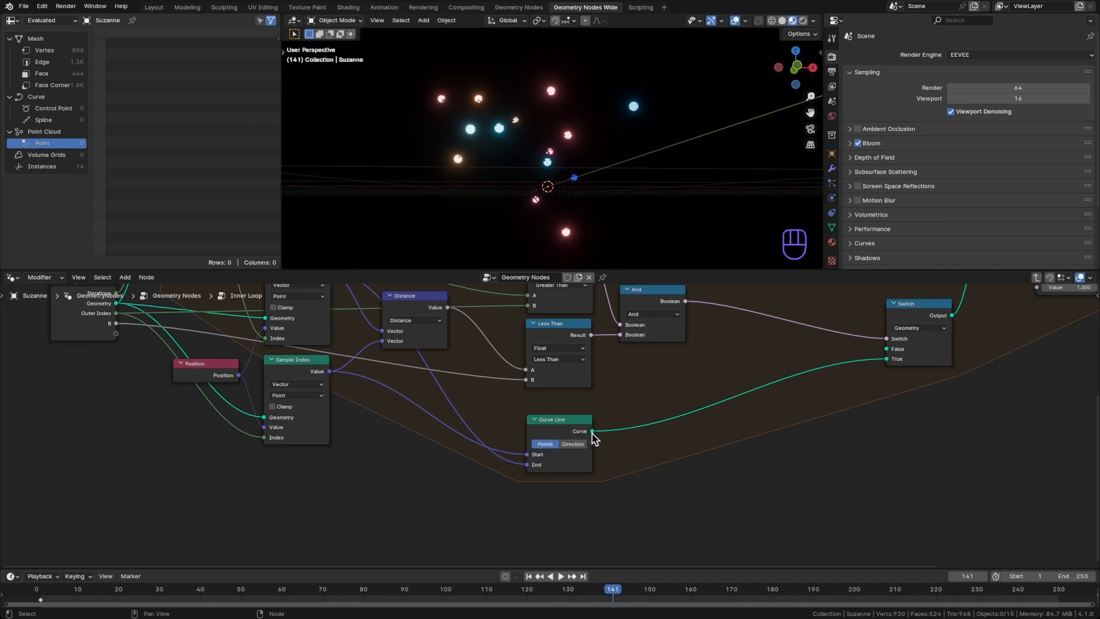
mouse_move(603, 441)
mouse_down()
mouse_move(727, 412)
mouse_move(864, 351)
mouse_up()
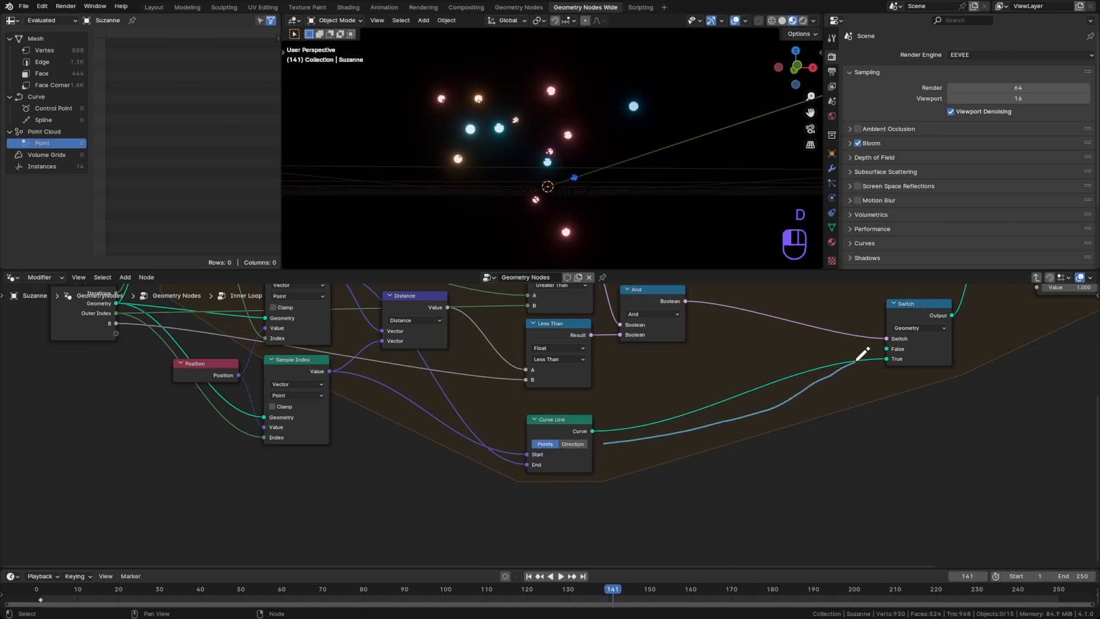
mouse_move(865, 351)
right_down()
mouse_move(801, 398)
mouse_move(624, 441)
right_up()
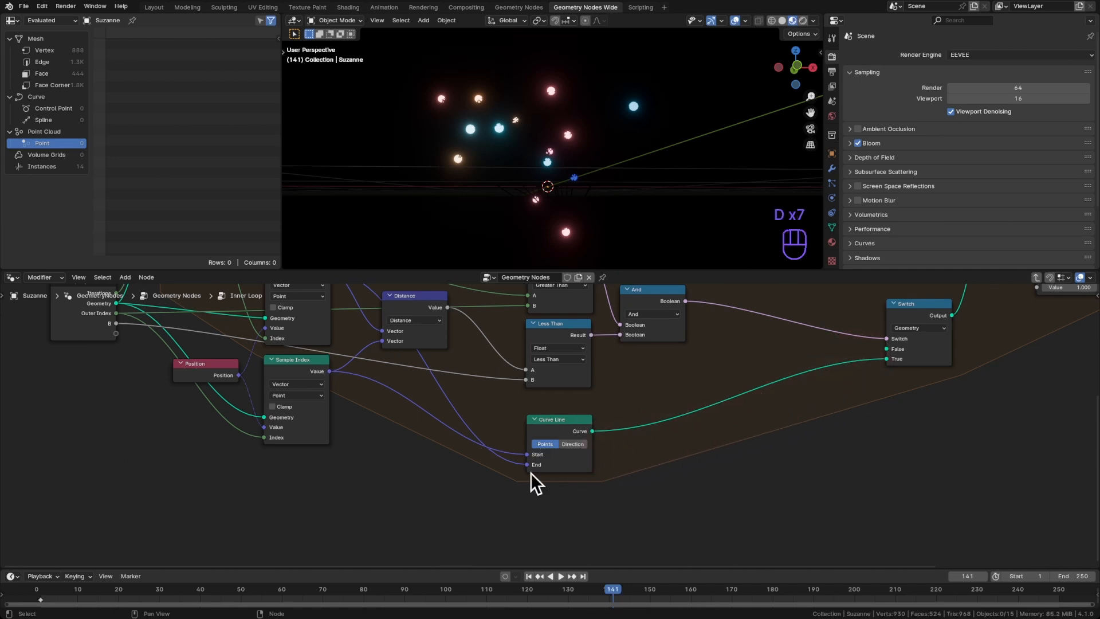
Duplicate the first Sample Index node, place the copy below Curve Line and set its data type to Color
middle_drag(530, 473, 540, 520)
click(349, 307)
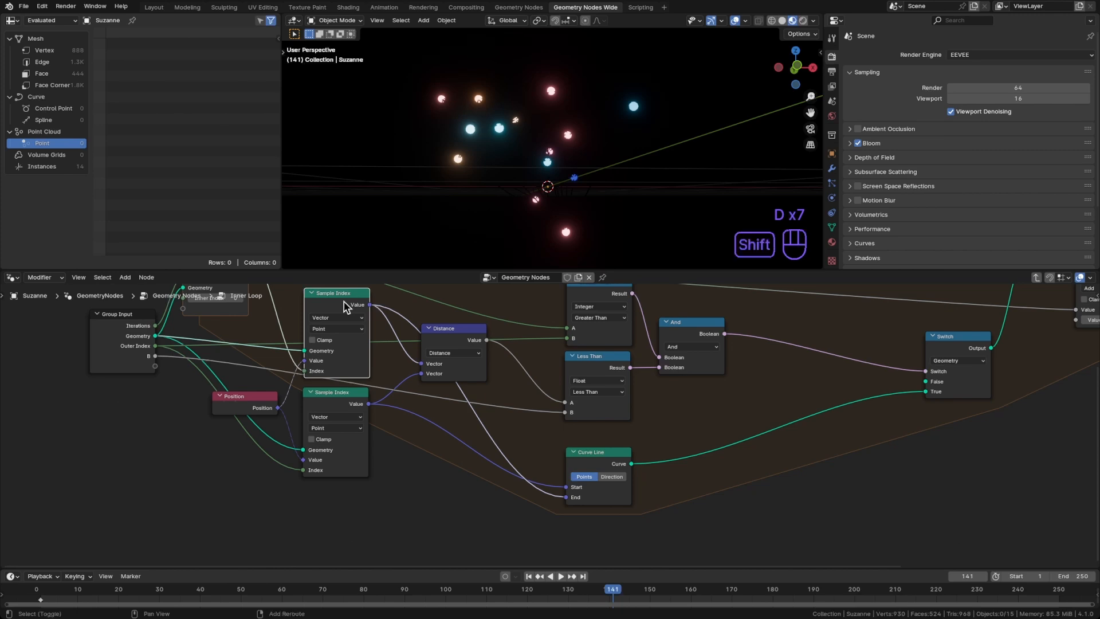
key(shift+d)
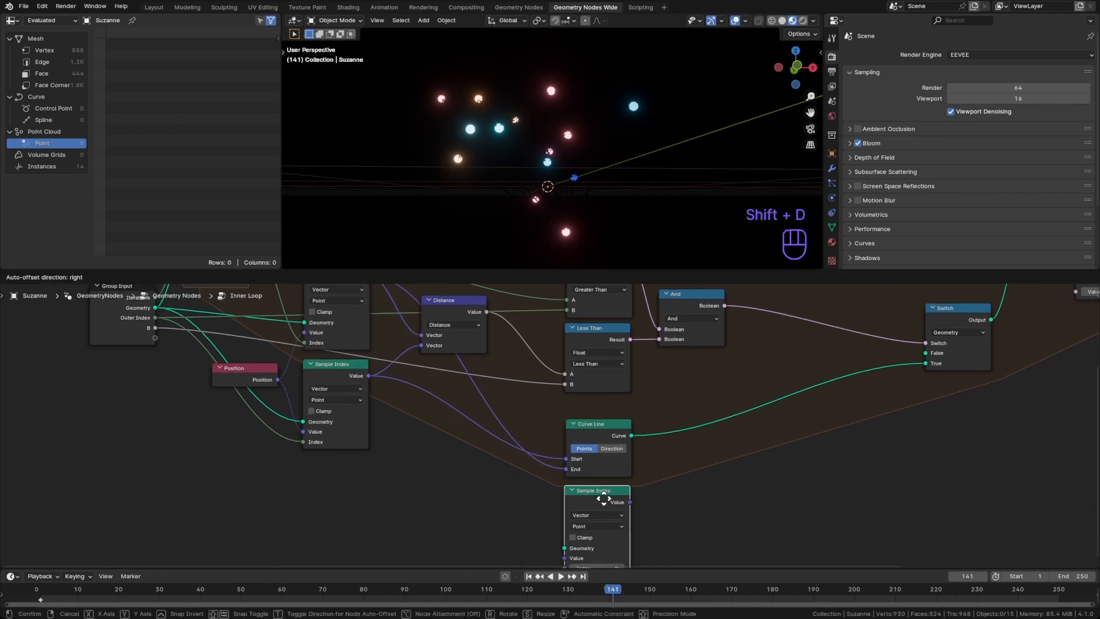
click(601, 500)
middle_drag(599, 500, 596, 465)
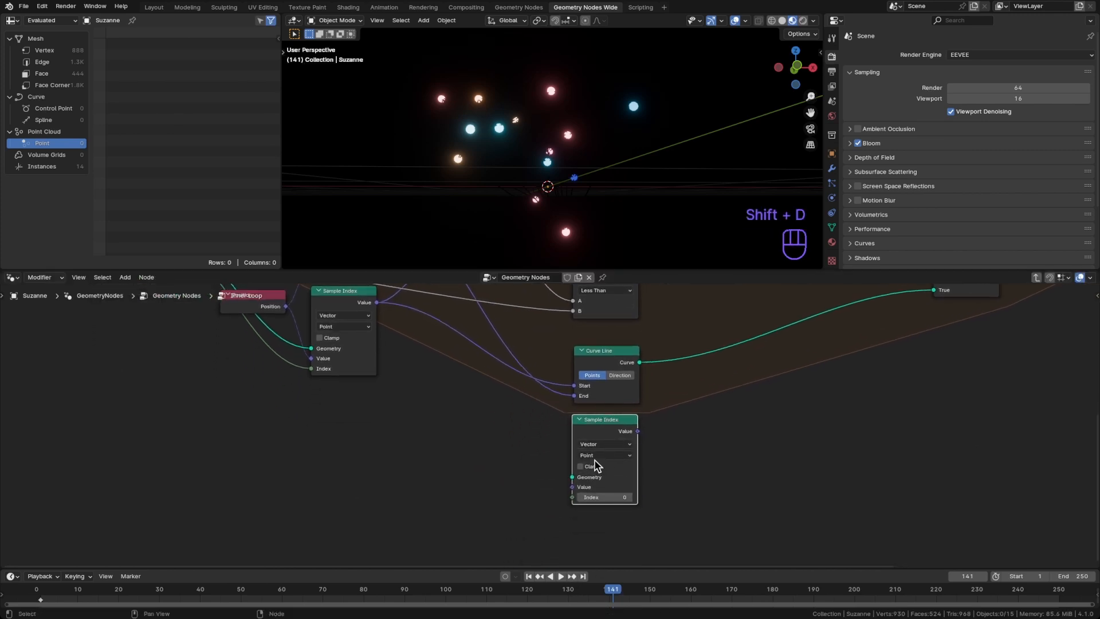
click(602, 444)
click(600, 496)
Add a Color Named Attribute node named "color" and connect its Attribute output to the new Sample Index node's Value
middle_drag(536, 460, 563, 483)
key(shift+a)
mouse_move(546, 475)
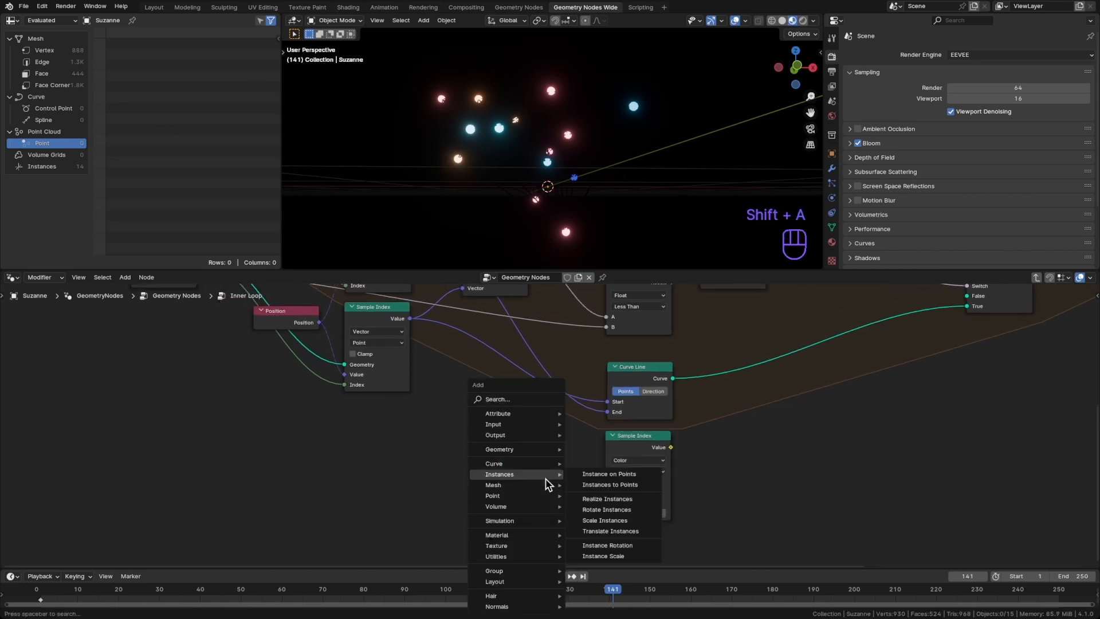
text(ttri)
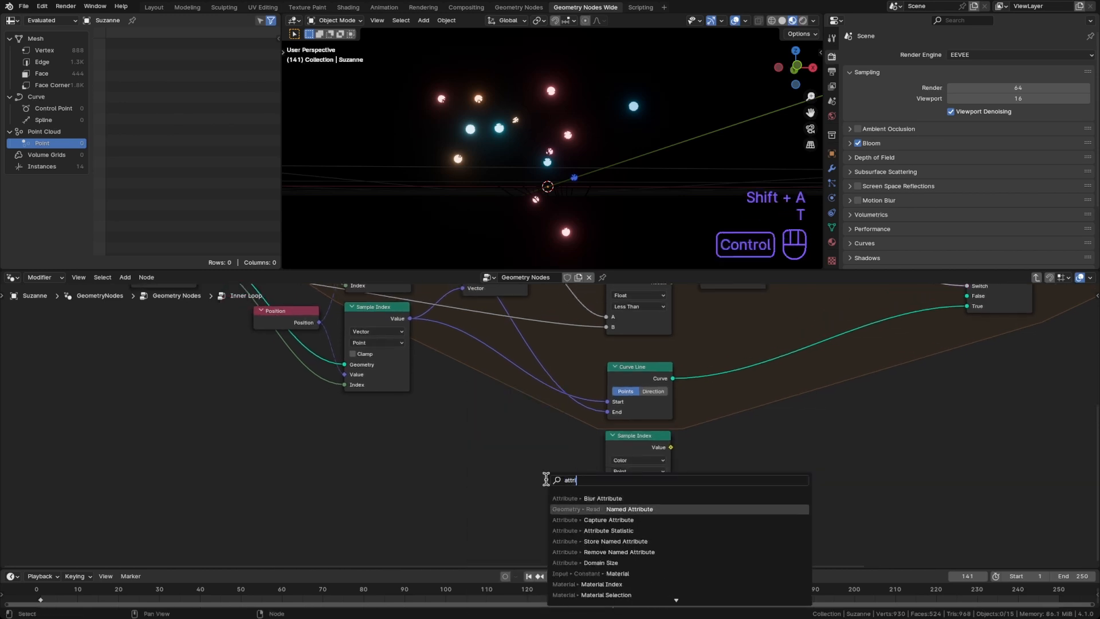
key(Return)
click(509, 468)
click(541, 508)
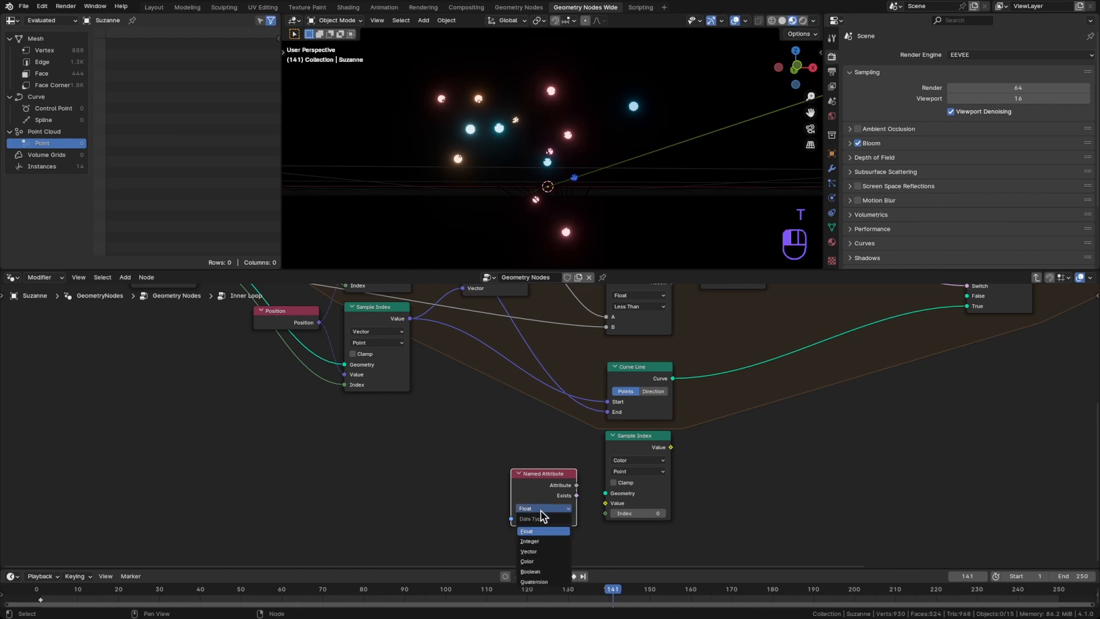
click(548, 542)
drag(576, 485, 558, 508)
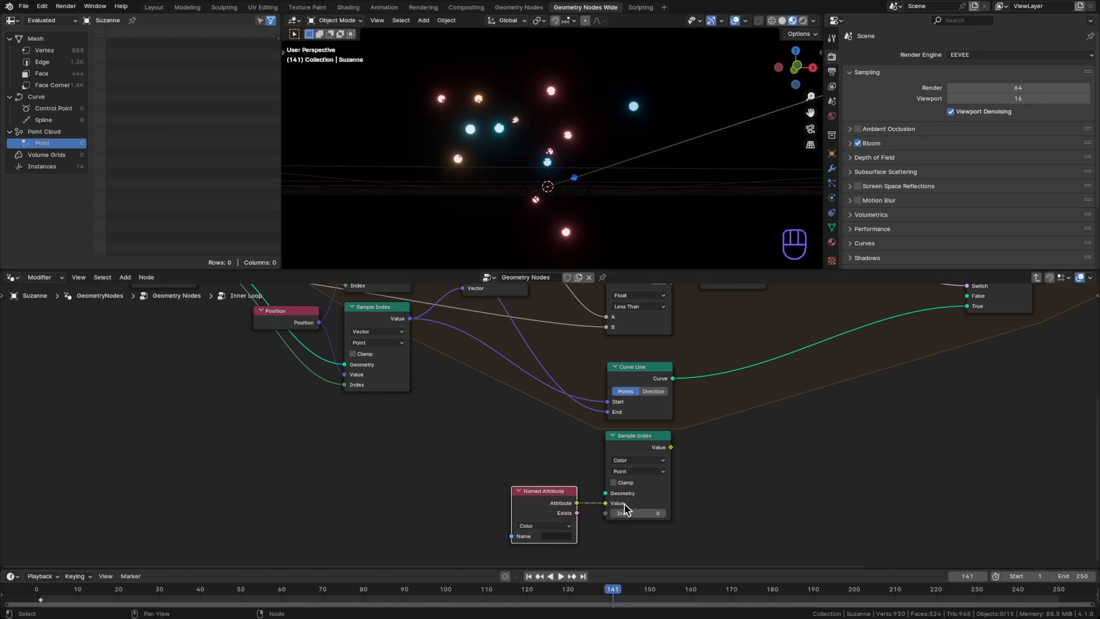
click(548, 541)
click(550, 518)
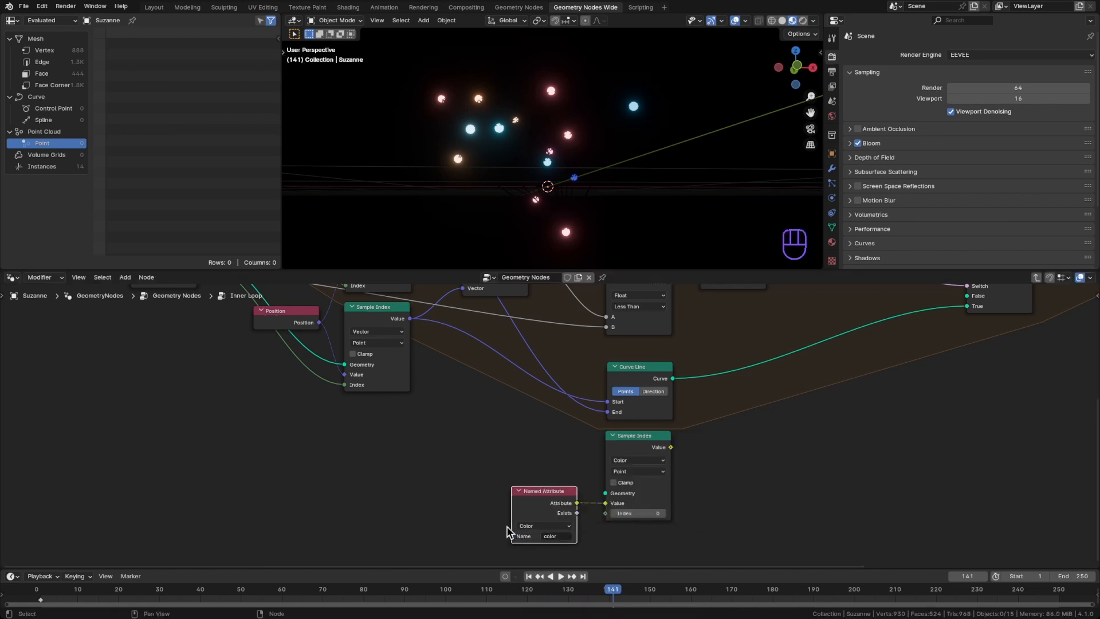
click(548, 475)
Connect the Group Input's Outer Index to the Index input of the Color Sample Index node
scroll(611, 458, right, 3)
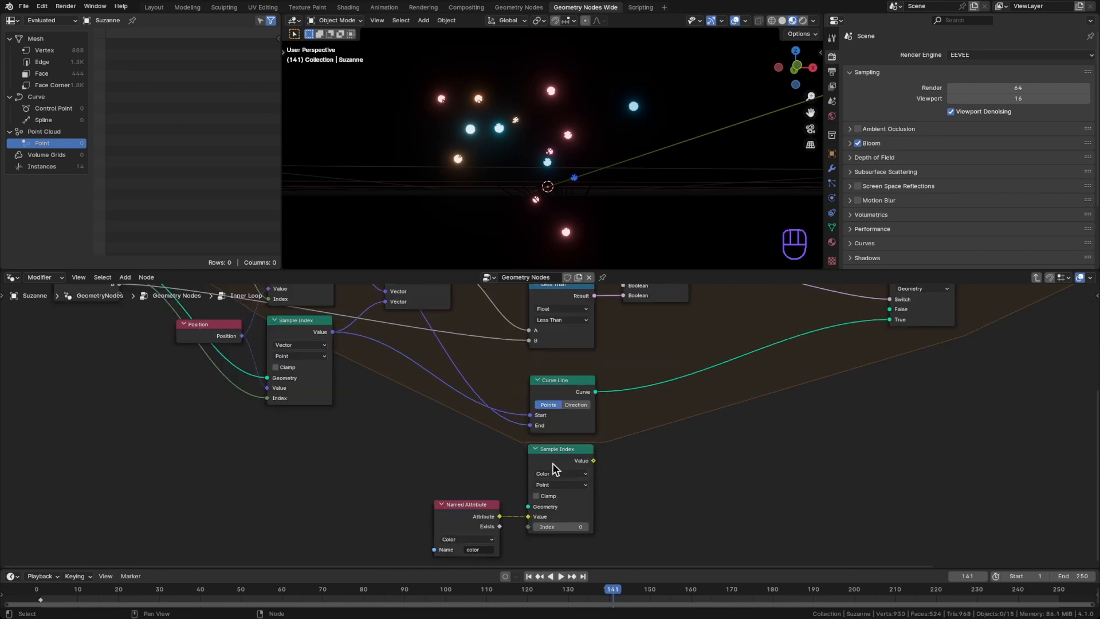
scroll(501, 465, left, 1)
scroll(564, 530, left, 1)
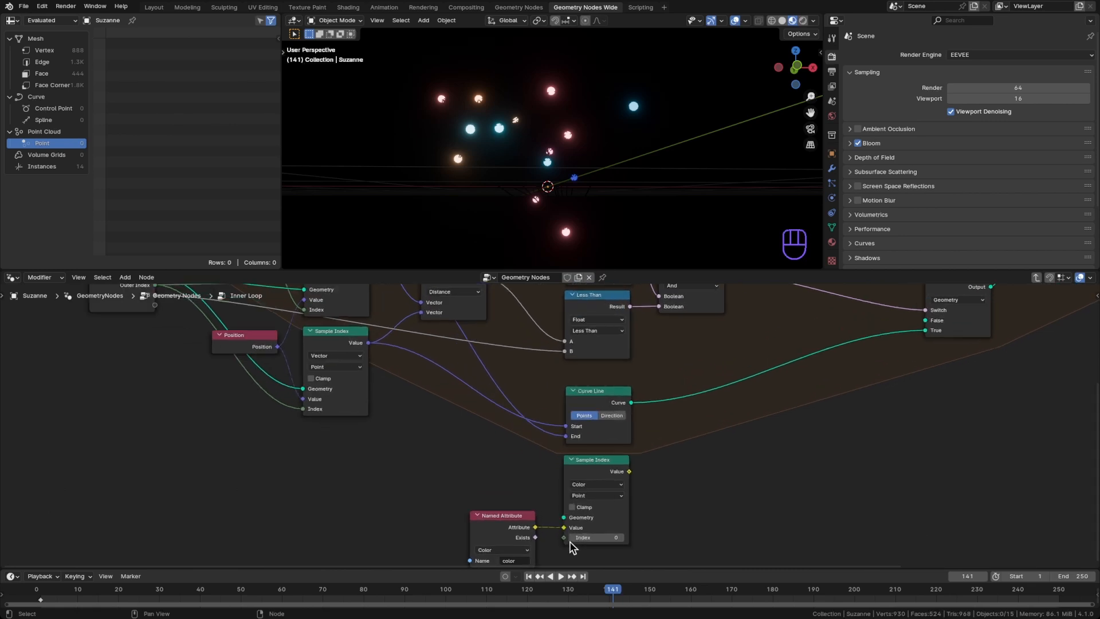
scroll(510, 462, down, 1)
drag(204, 321, 559, 532)
ctrl+scroll(559, 533, right, 4)
Insert a Store Named Attribute node between Curve Line and Switch and set its data type to Color
drag(496, 485, 571, 466)
right_click(570, 466)
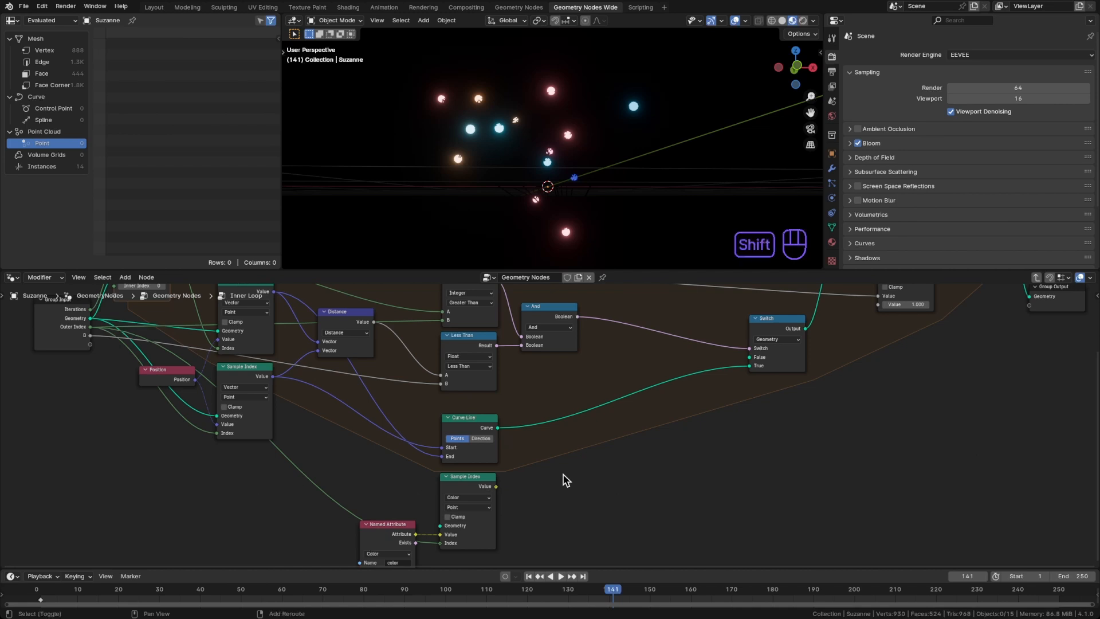
key(shift+a)
text(sna)
key(Return)
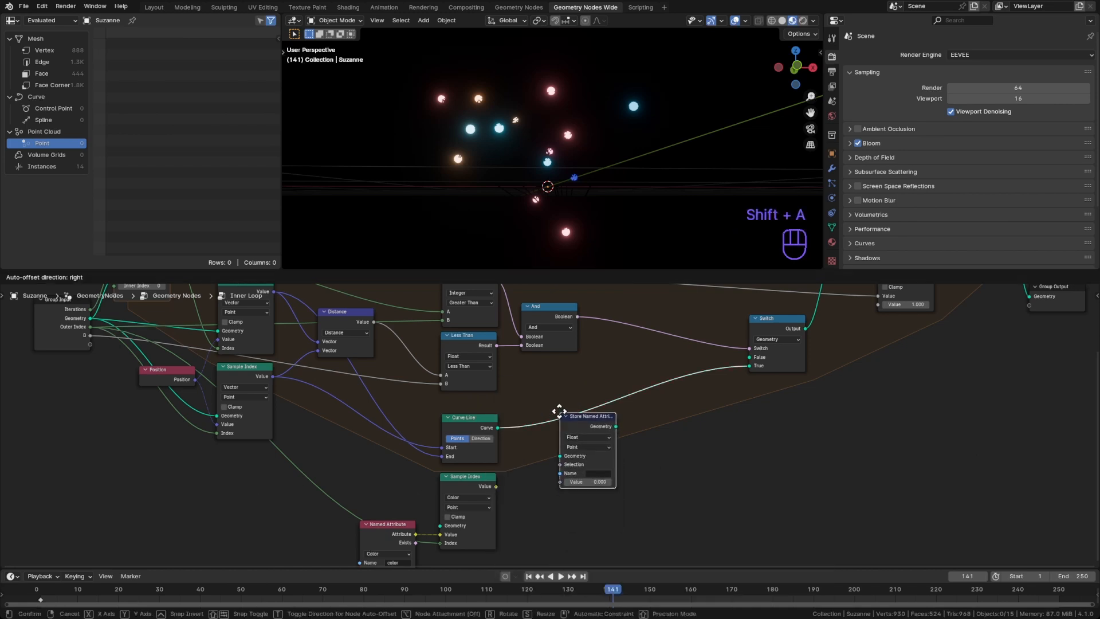
click(590, 427)
scroll(590, 427, up, 2)
click(585, 416)
click(572, 471)
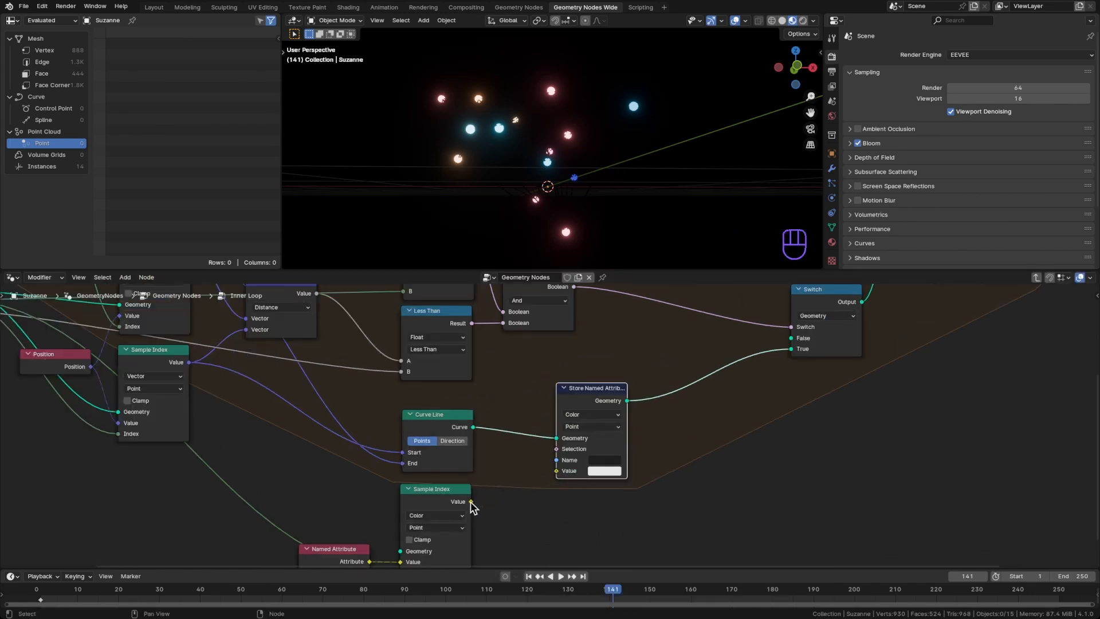
Feed the Color Sample Index value into Store Named Attribute and name the attribute "color"
drag(471, 502, 561, 468)
click(606, 461)
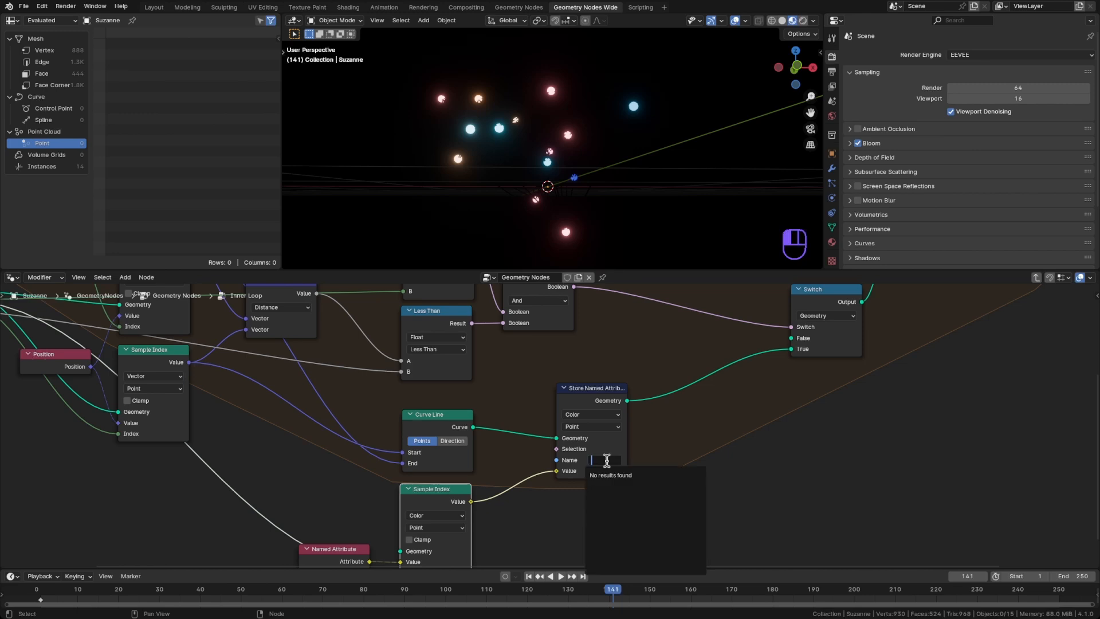
text(color)
key(Return)
middle_drag(609, 463, 665, 430)
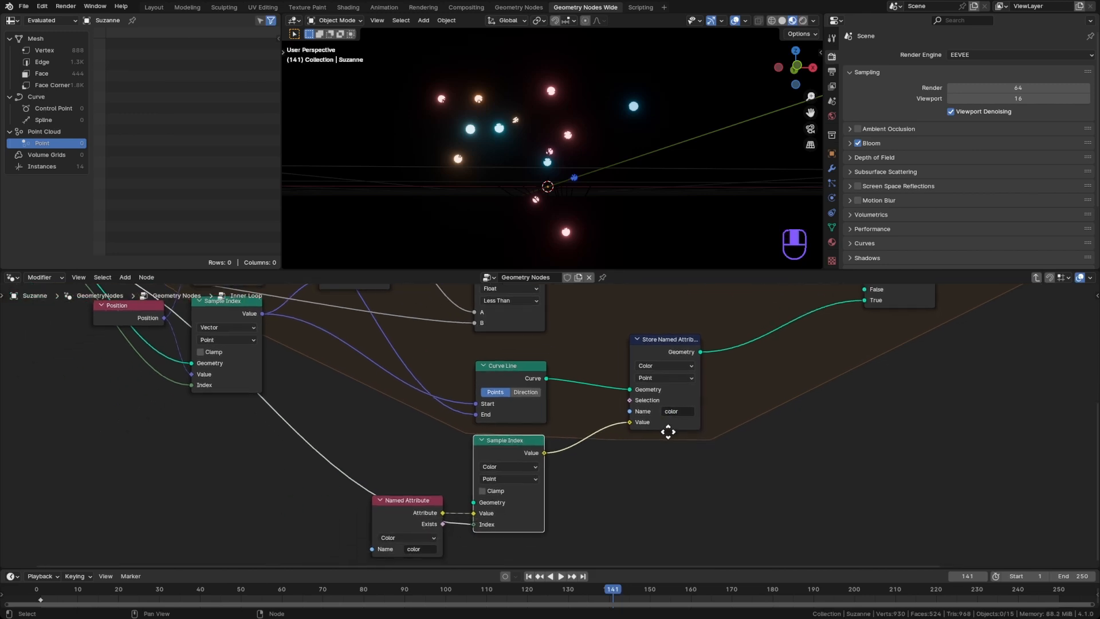
Add a Compare node beside the Color Sample Index, set it to Integer, and move Store Named Attribute slightly farther from Curve Line
key(shift+a)
mouse_move(617, 478)
text(greater)
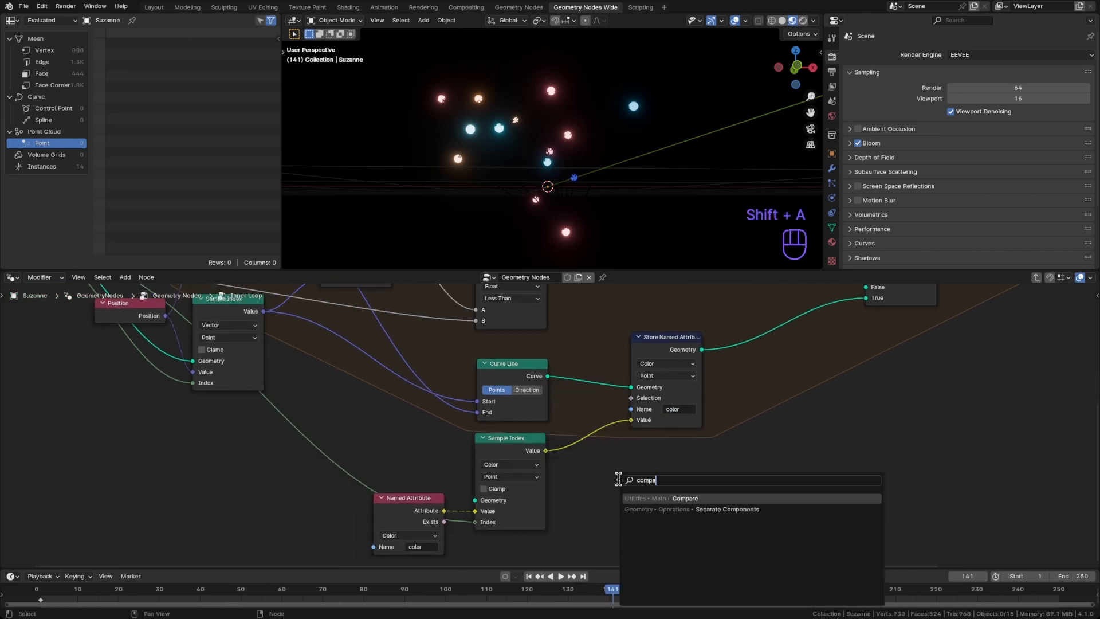
key(Return)
click(581, 455)
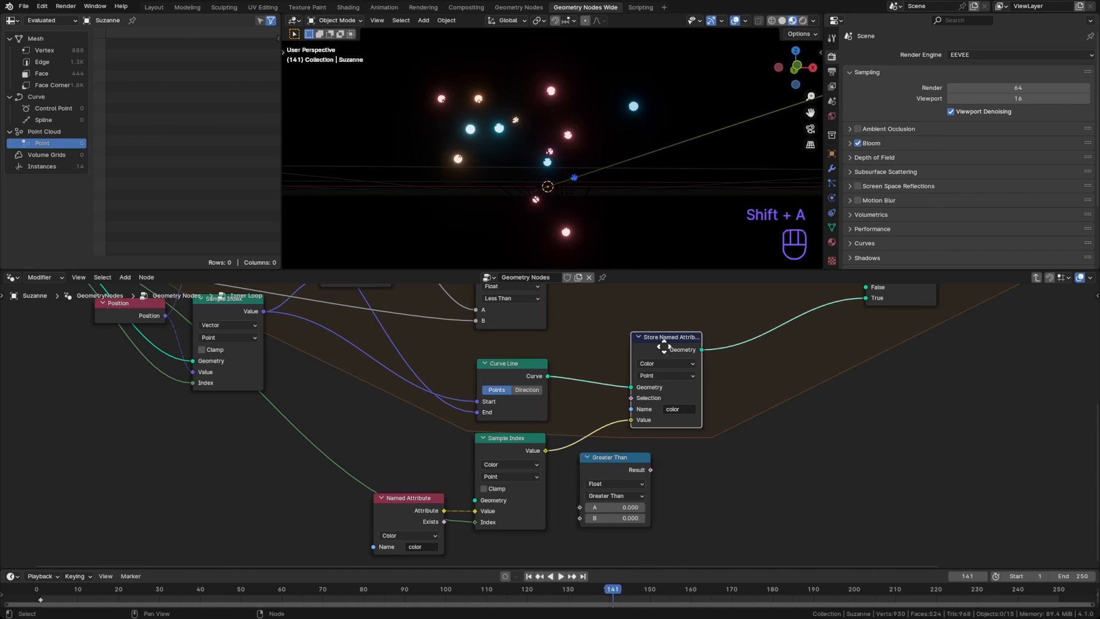
drag(673, 401, 701, 399)
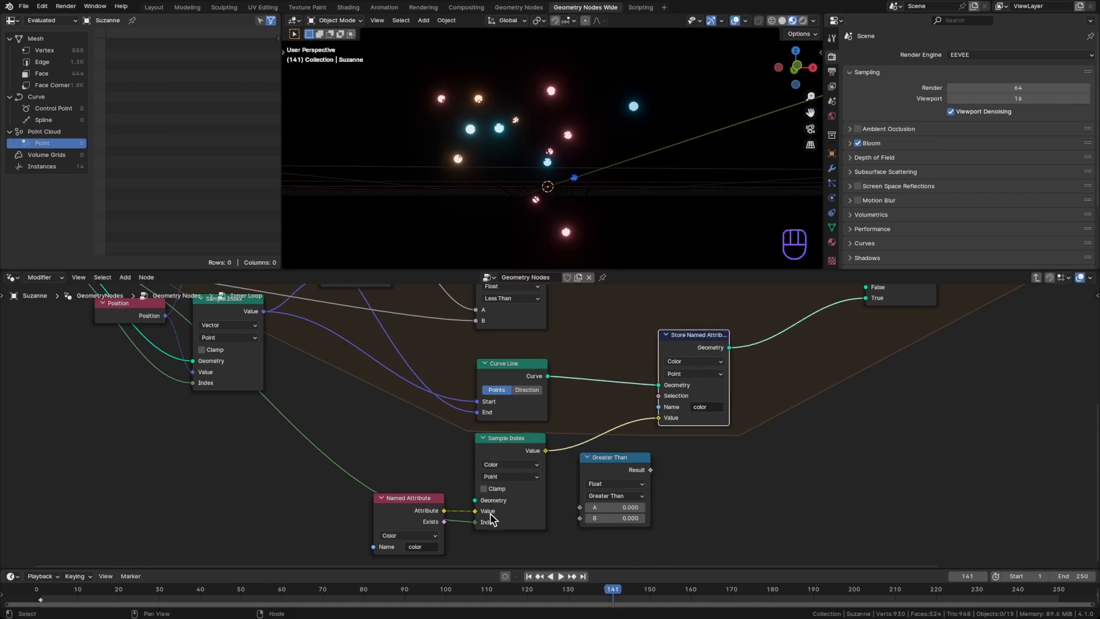
click(504, 375)
middle_drag(504, 376, 608, 500)
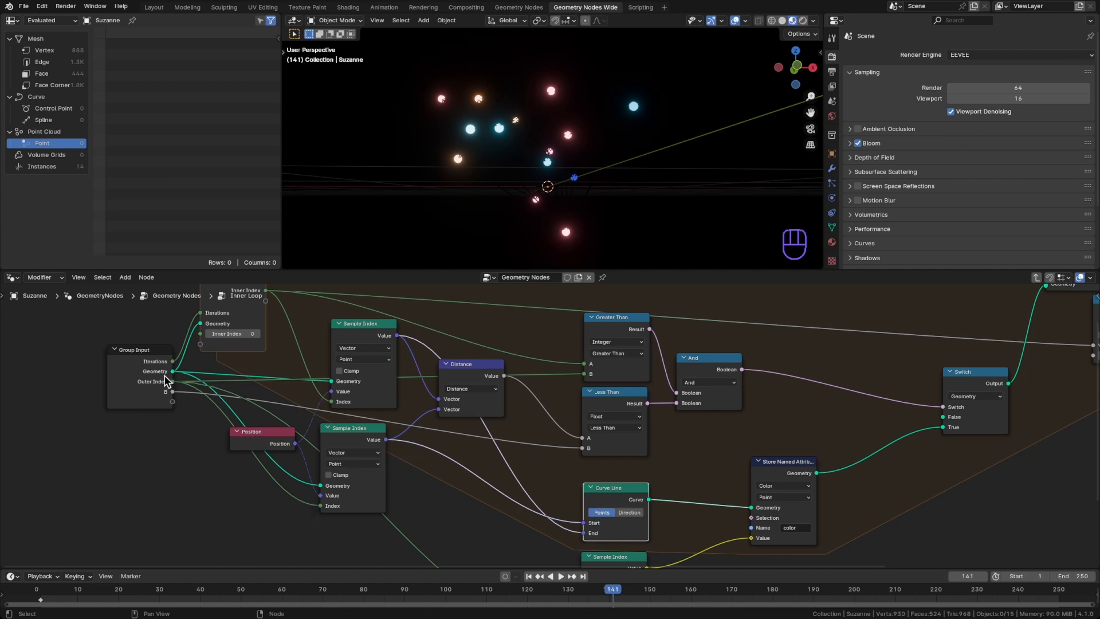
middle_drag(668, 481, 553, 364)
click(596, 482)
click(589, 515)
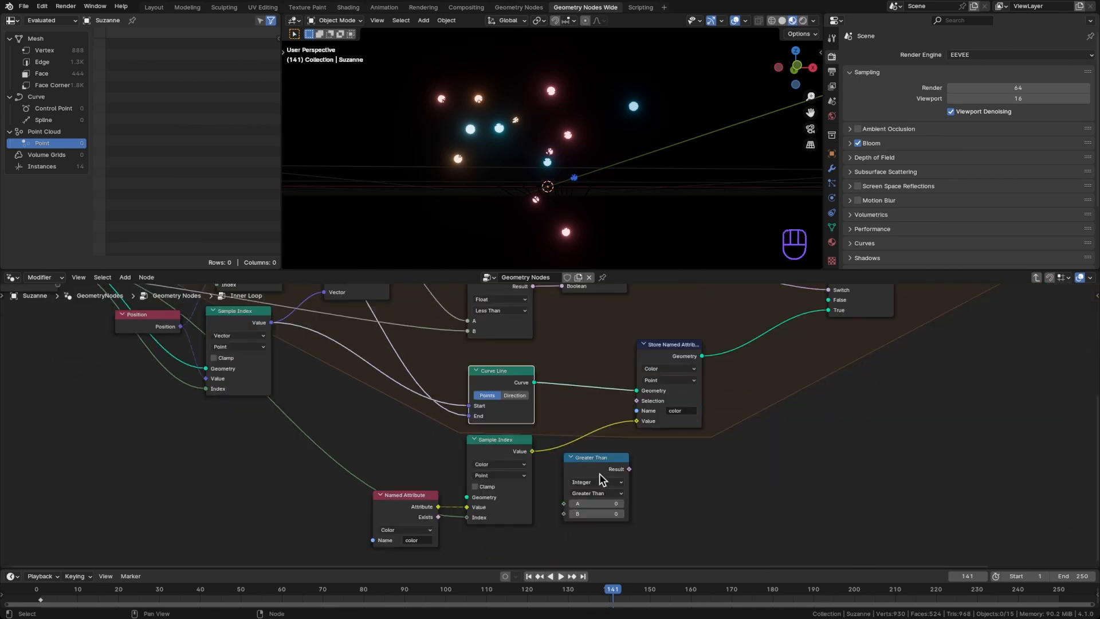
Set the Compare node to Equal, feed its A input from a new Index node, and link its result to Store Named Attribute's Selection
key(shift+a)
text(index)
key(Return)
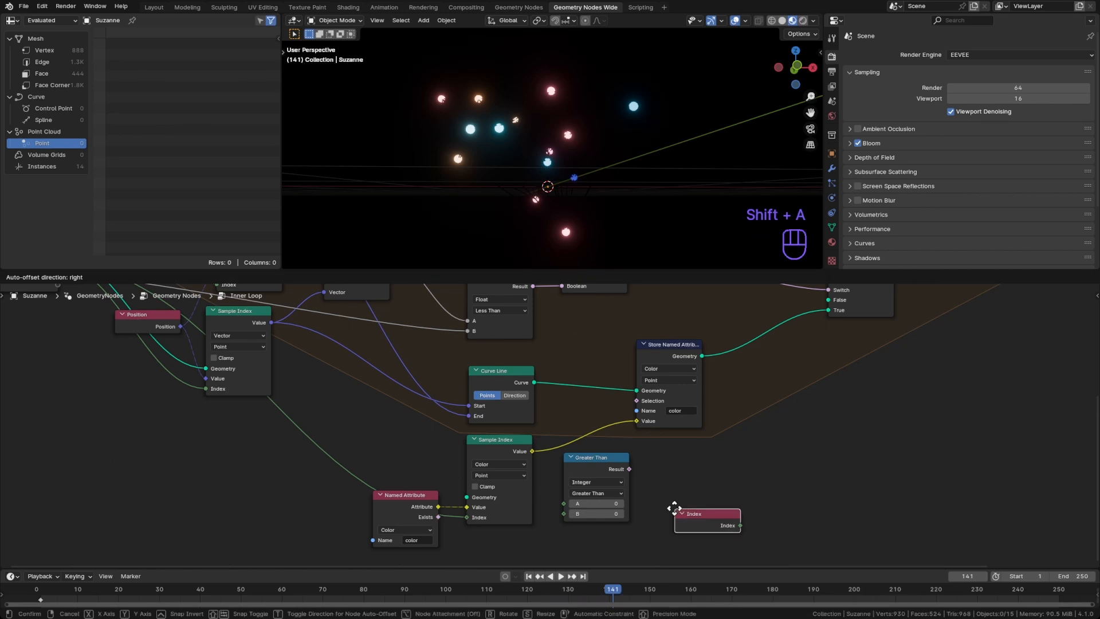
click(565, 527)
click(596, 493)
click(590, 556)
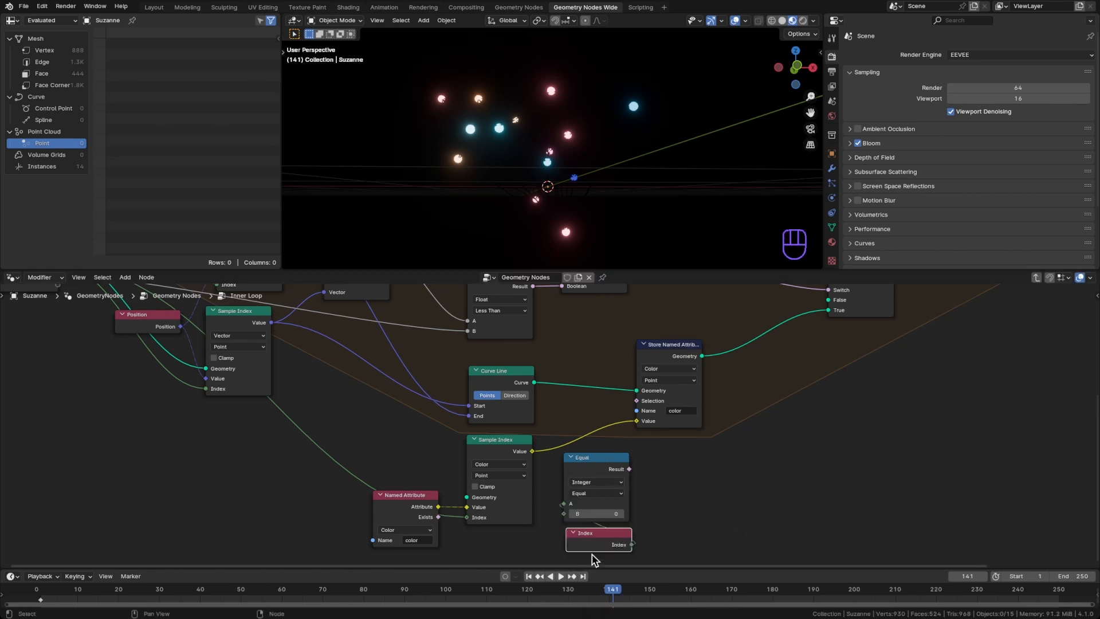
drag(628, 468, 637, 401)
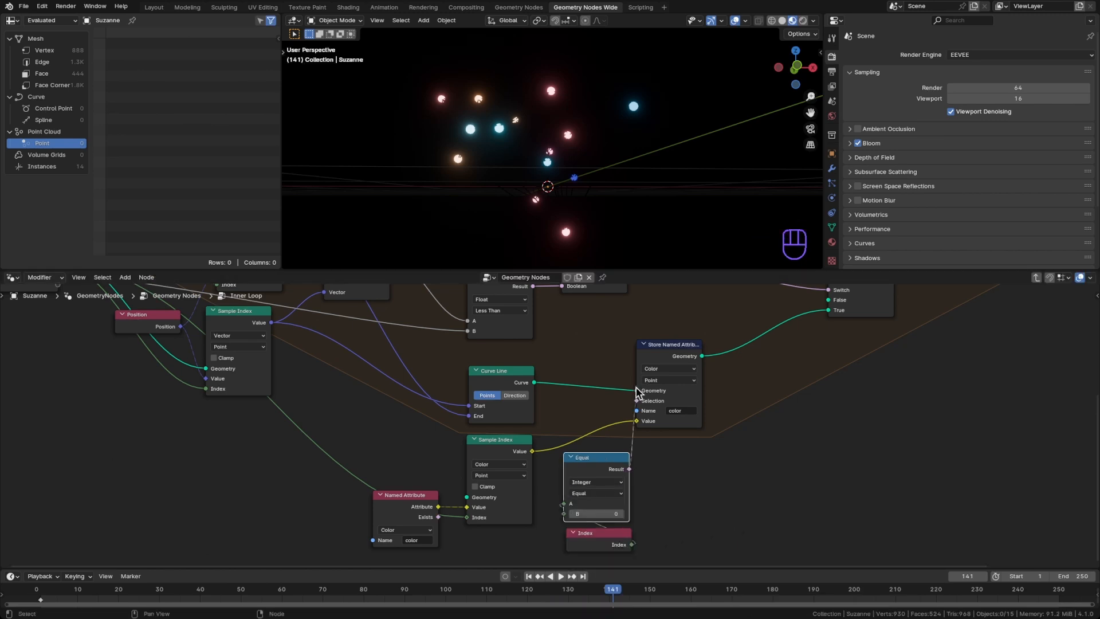
Duplicate the Store Named Attribute node and insert the copy between the original and Switch
shift+middle_drag(762, 403, 541, 425)
key(shift+d)
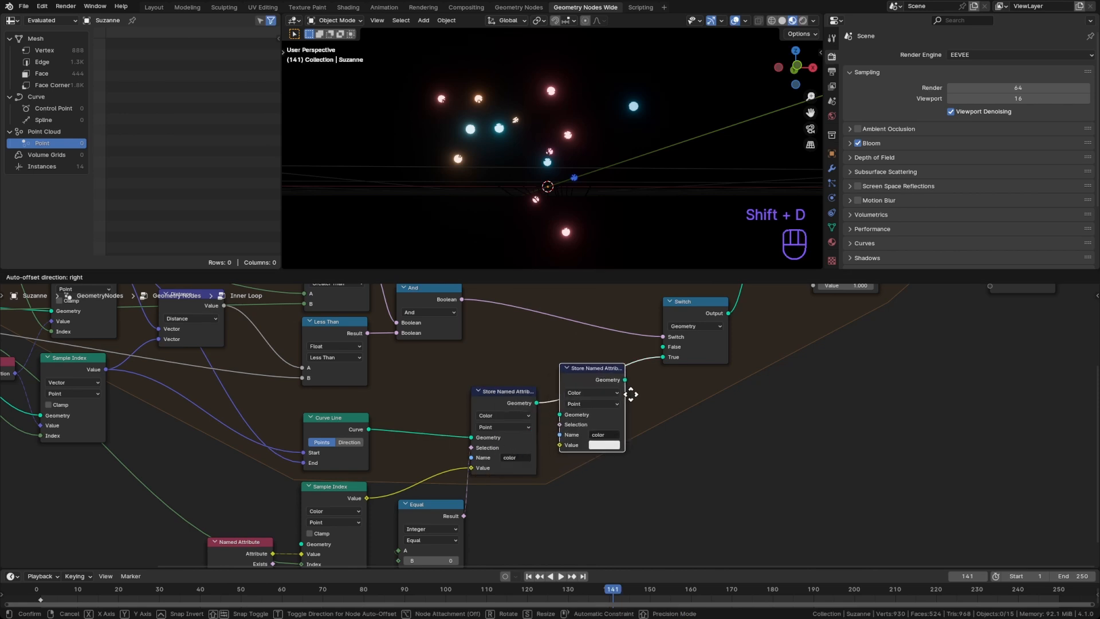
click(631, 385)
Duplicate the Color Sample Index node below the original and connect the "color" Named Attribute to the copy's Value
shift+middle_drag(622, 514, 672, 396)
click(381, 401)
key(shift+d)
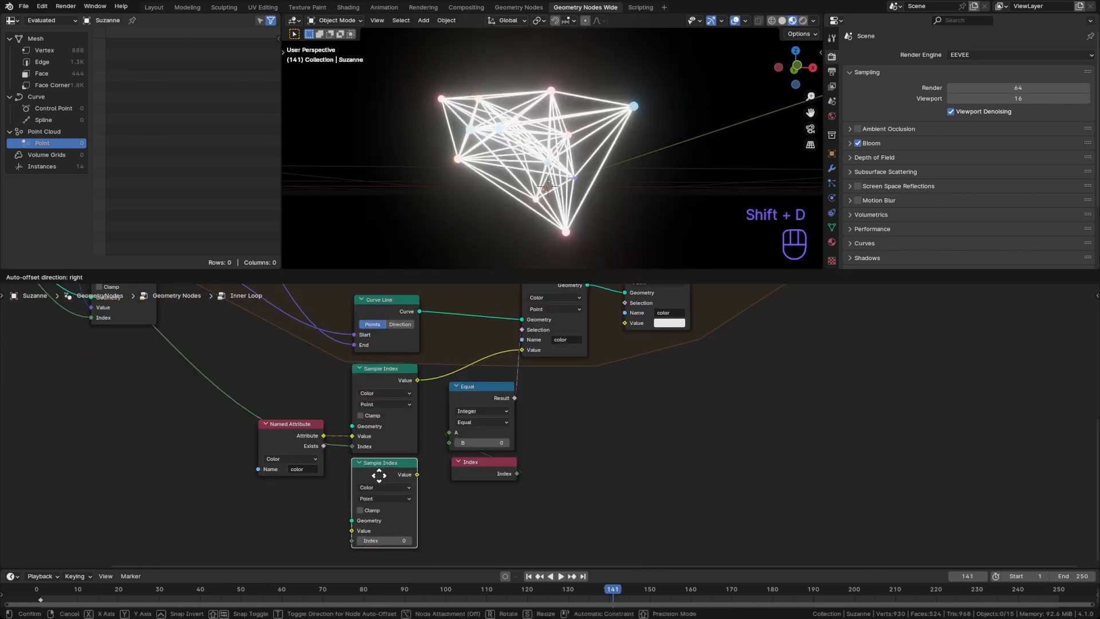
click(380, 488)
drag(324, 436, 352, 531)
scroll(369, 437, down, 3)
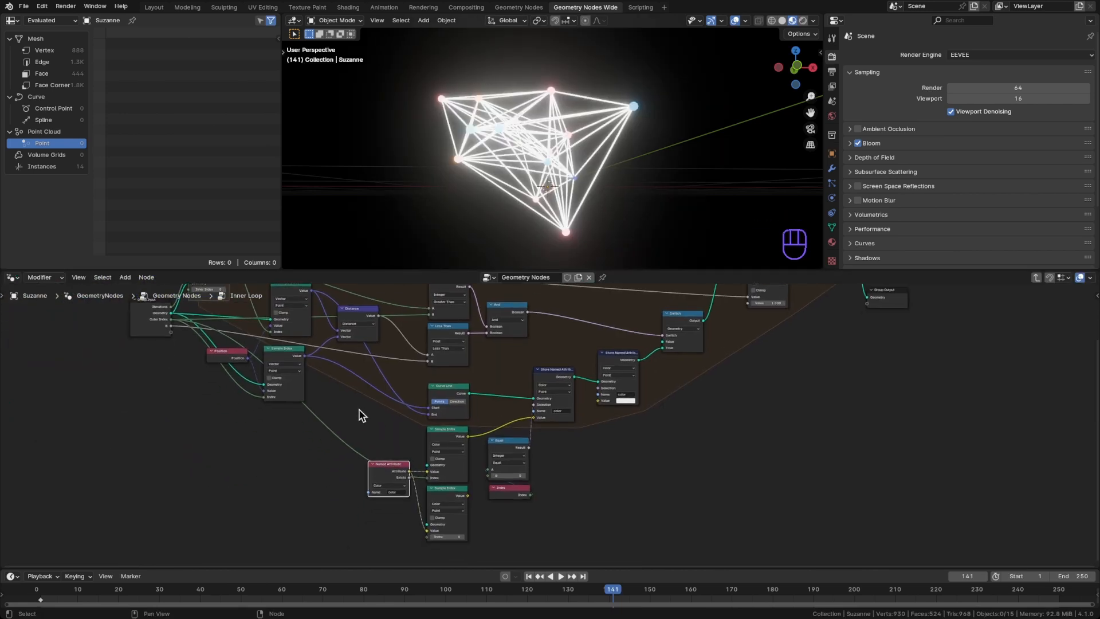
Duplicate the Equal and Index nodes, set the copy's B to 1, and link its Result to the second Store Named Attribute's Selection
drag(246, 292, 584, 385)
scroll(573, 435, up, 2)
key(shift+d)
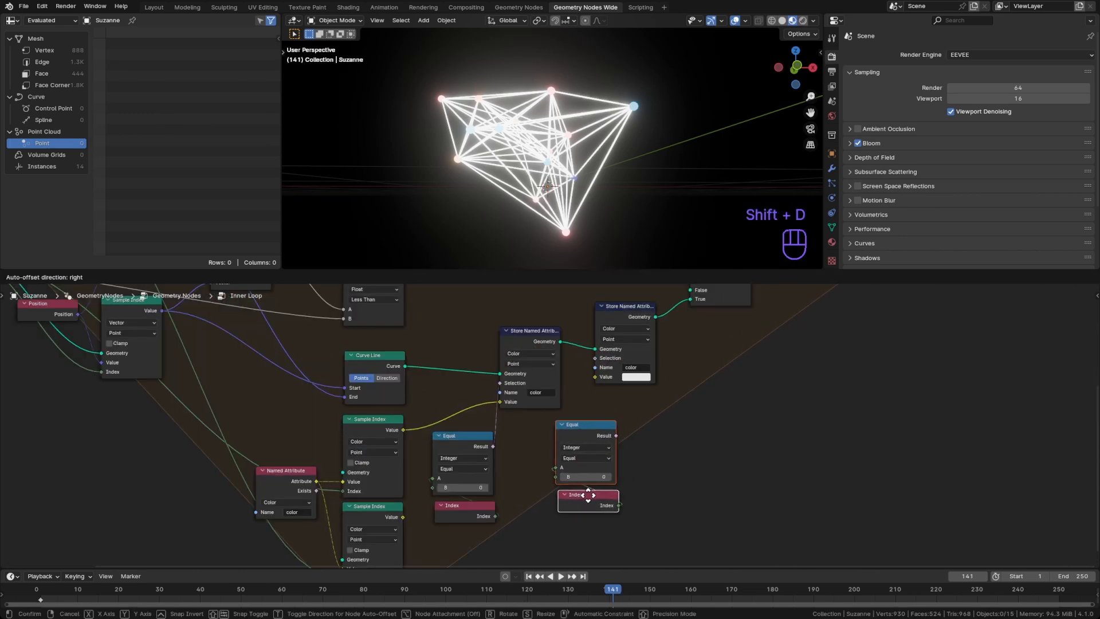
click(583, 484)
click(581, 479)
text(1)
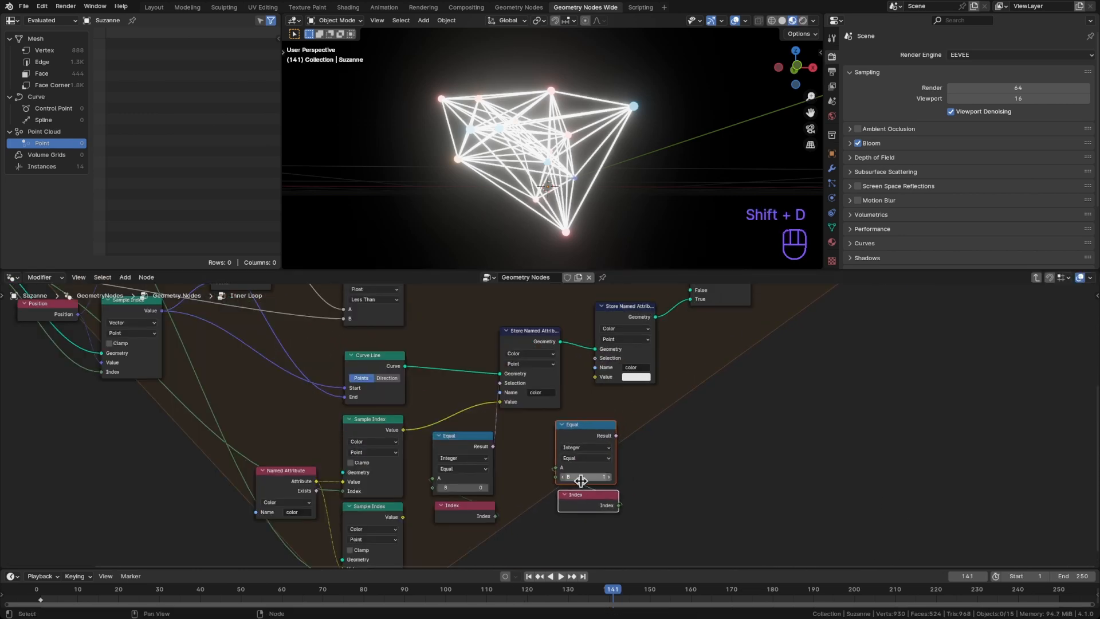
key(Return)
drag(615, 436, 591, 375)
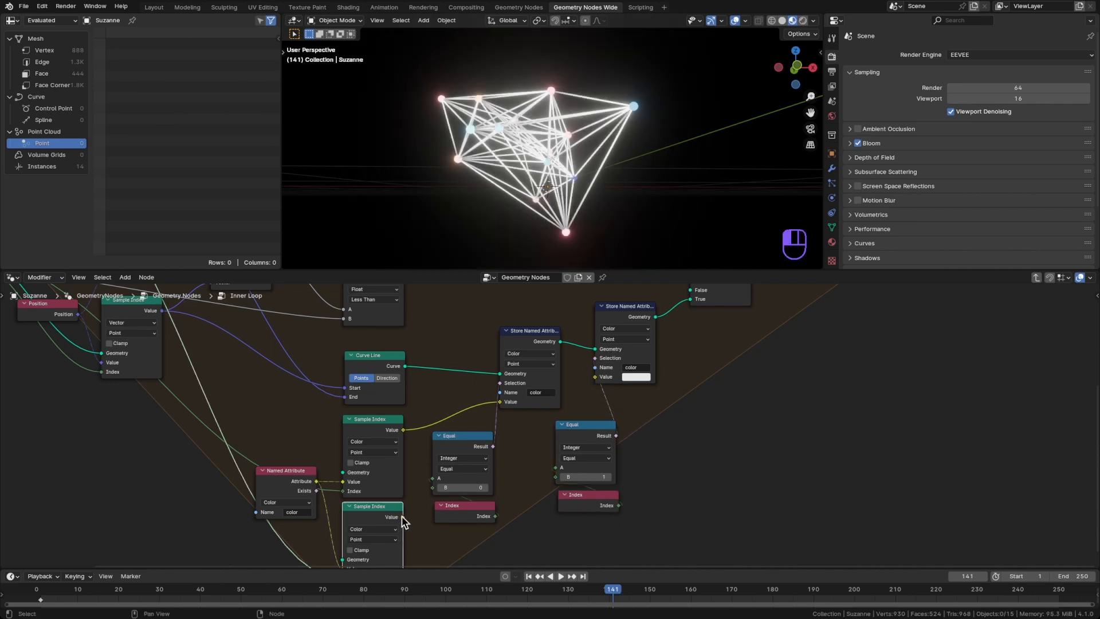
Link the lower Color Sample Index to the second Store Named Attribute's Value, and feed the loop's Geometry into both Color Sample Index nodes
drag(593, 385, 595, 378)
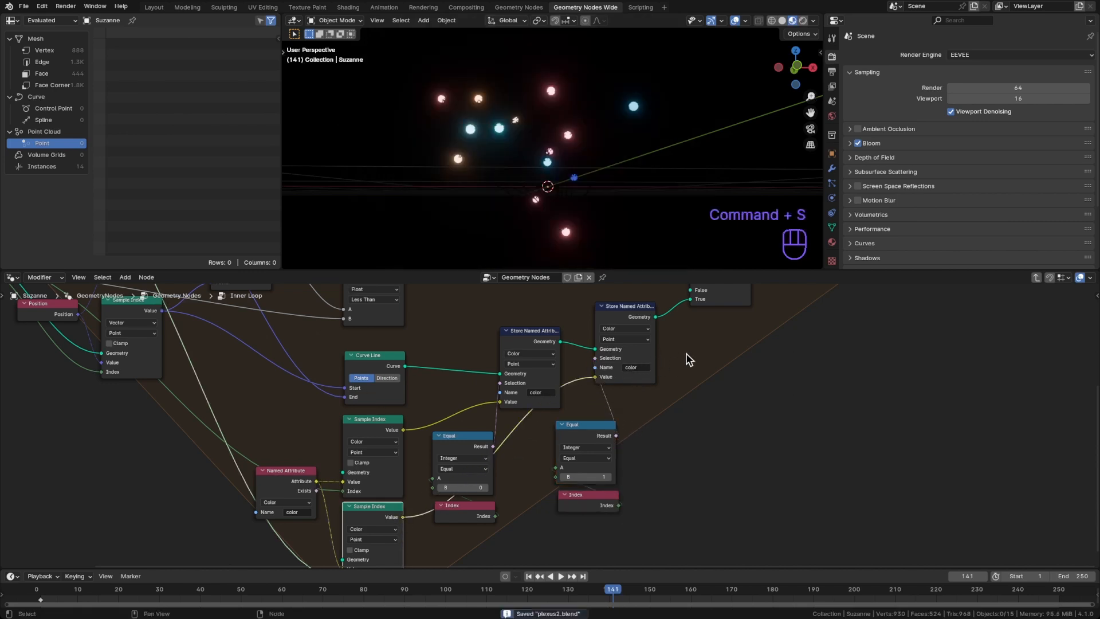
middle_drag(393, 489, 530, 448)
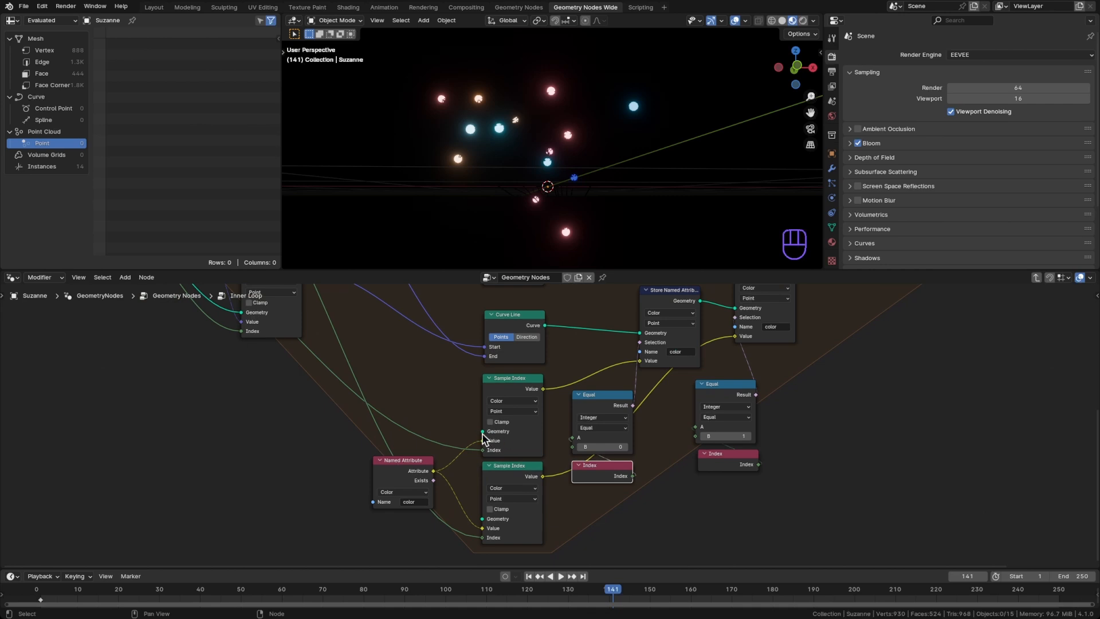
middle_drag(484, 399, 545, 435)
scroll(544, 435, down, 4)
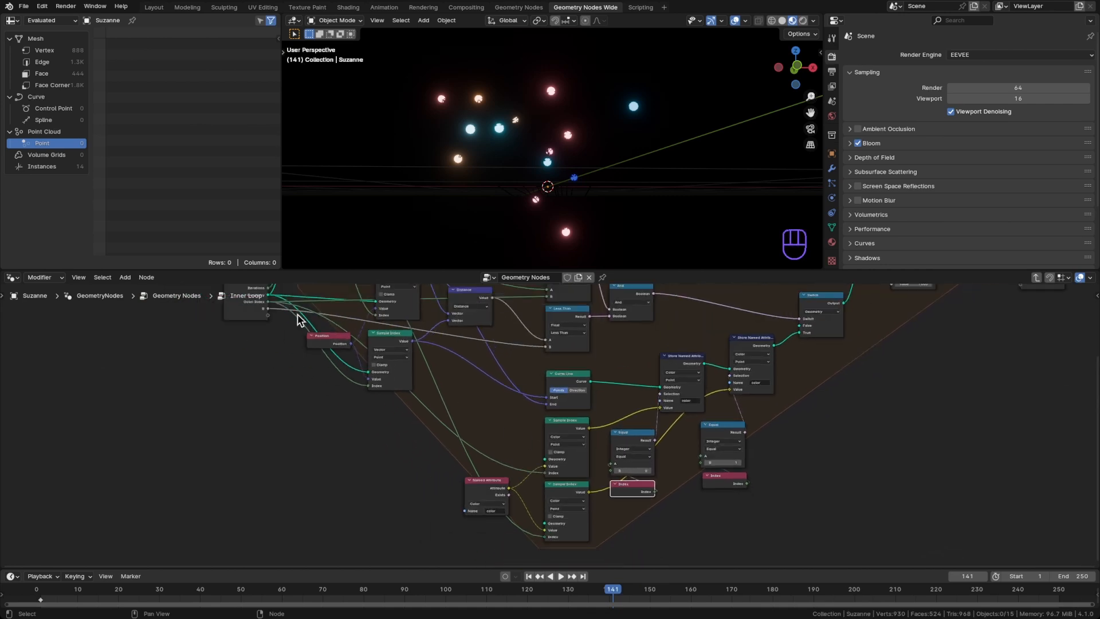
drag(558, 459, 553, 459)
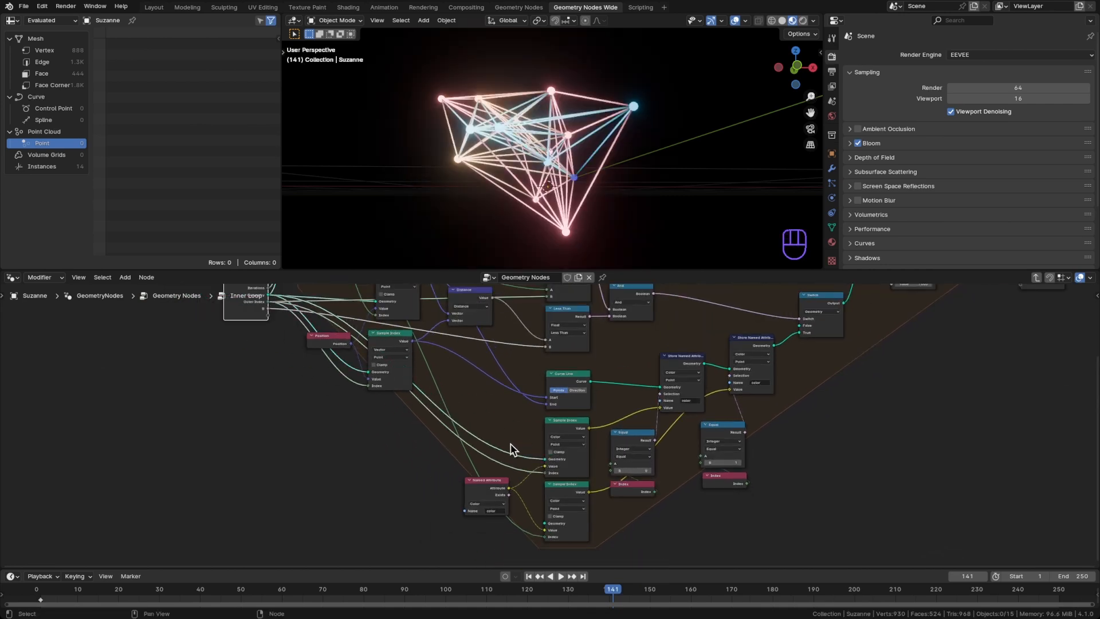
scroll(511, 450, up, 2)
middle_drag(576, 494, 549, 441)
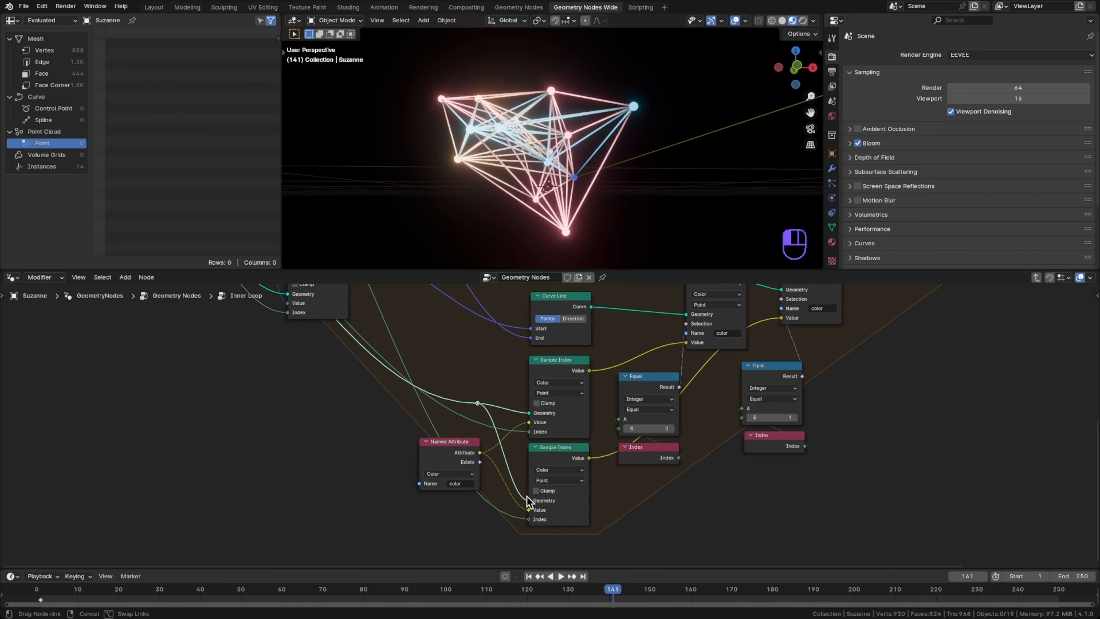
drag(527, 502, 528, 500)
Inspect the colored lines from other angles, then set the modifier's Line Radius to 0.002 m and save the file
middle_drag(613, 185, 550, 218)
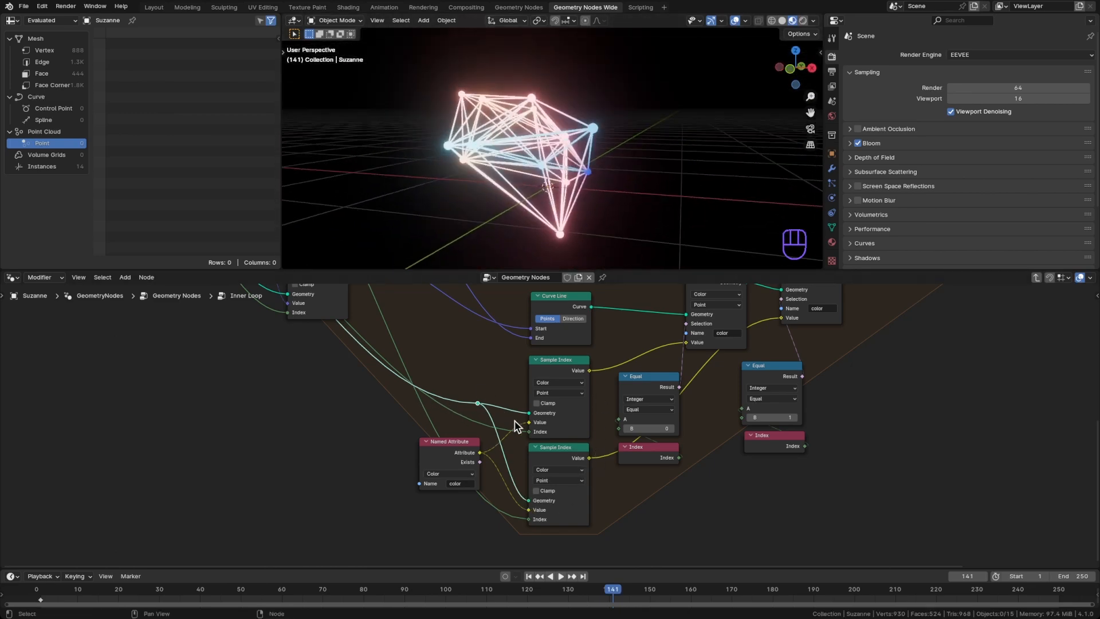
middle_drag(583, 145, 555, 164)
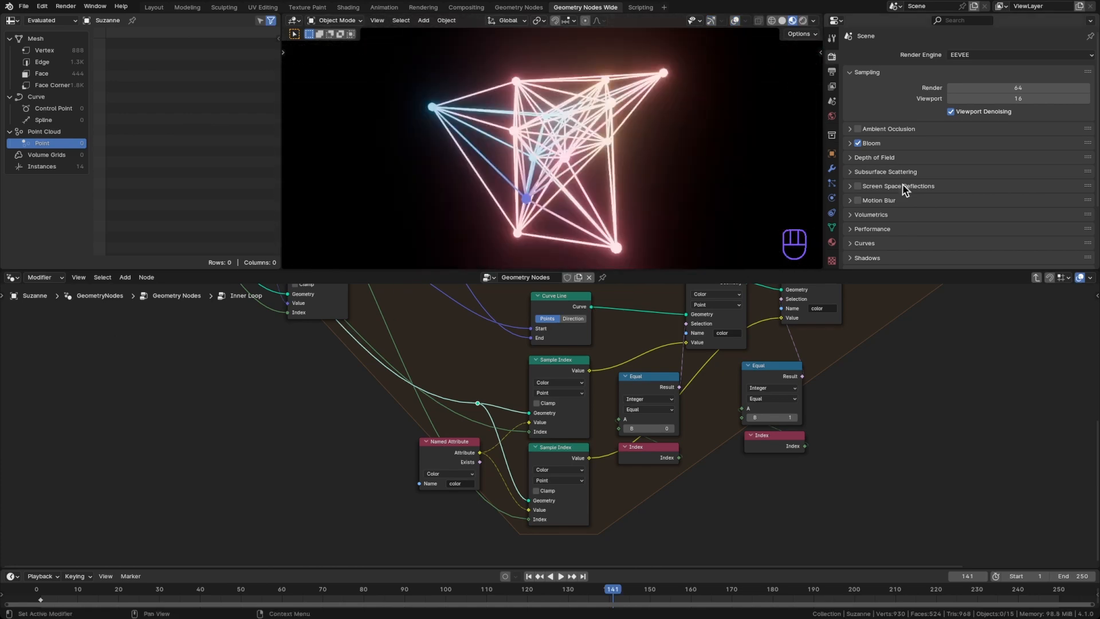
click(832, 170)
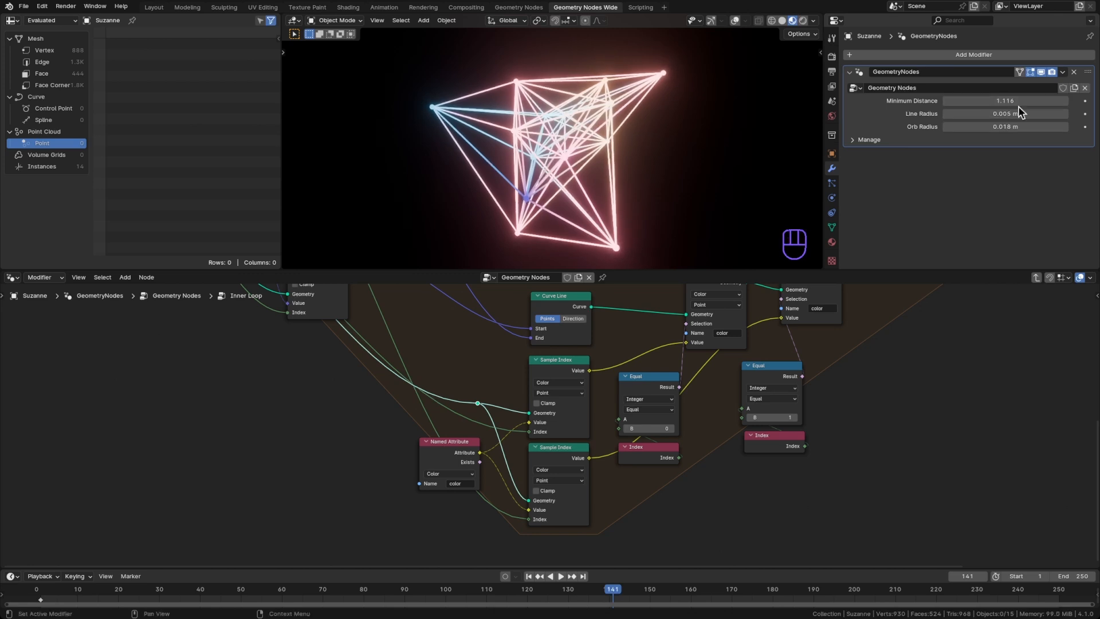
mouse_move(1005, 113)
shift+mouse_down()
mouse_move(974, 114)
mouse_move(991, 113)
shift+mouse_up()
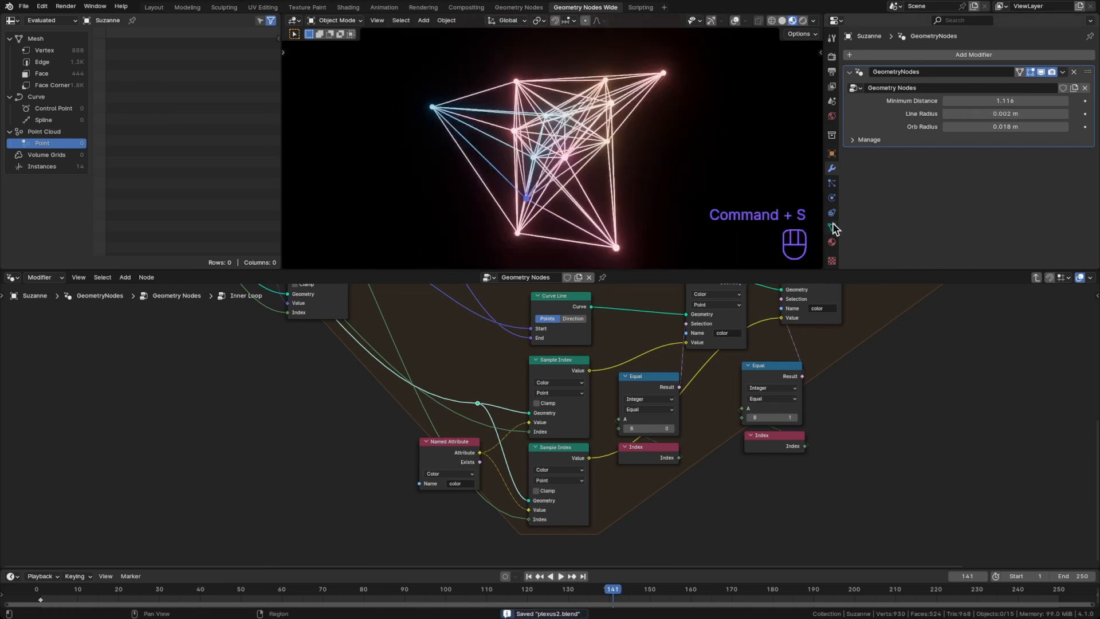
Change the color management View Transform to Filmic and raise the Exposure to about 0.625
click(832, 56)
scroll(940, 229, down, 4)
click(941, 234)
scroll(943, 224, down, 3)
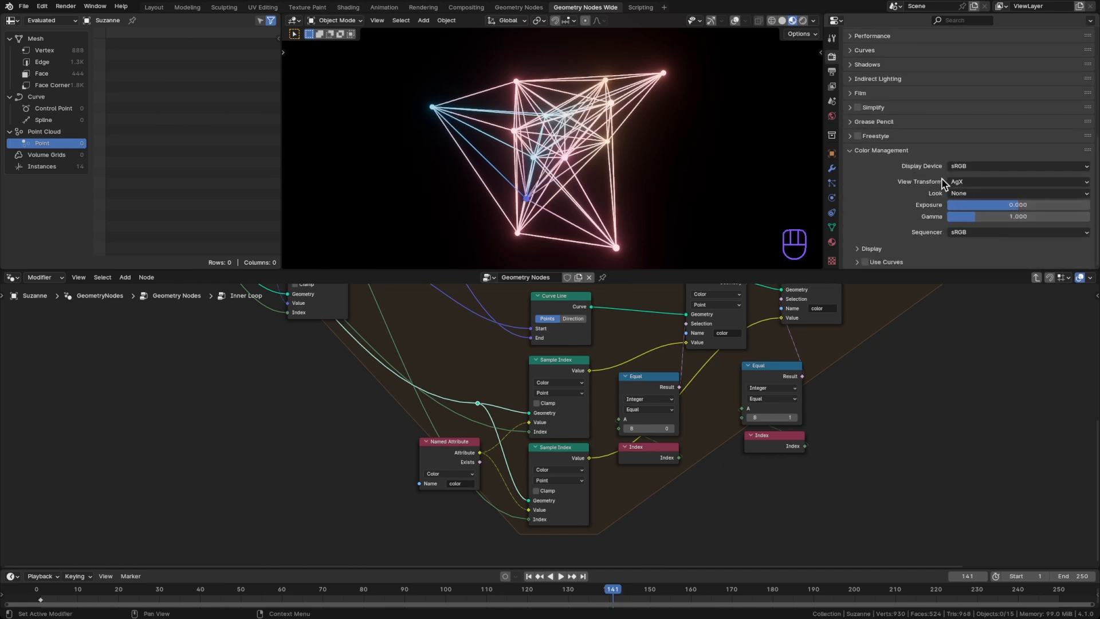
click(974, 182)
click(974, 216)
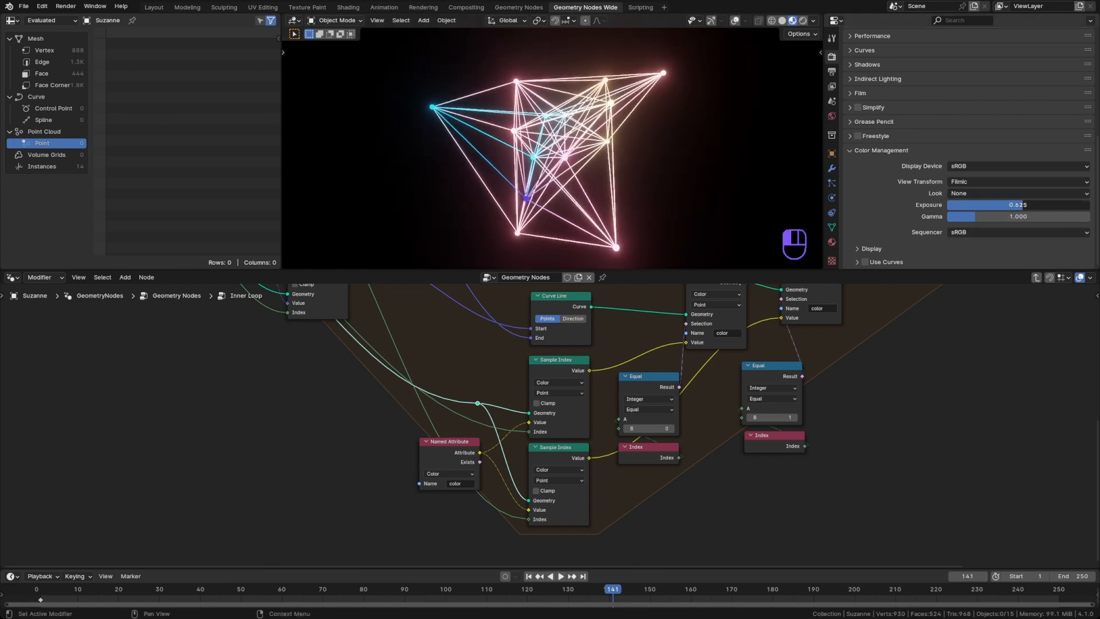
Lower the Bloom Intensity to 0.038, save the file, and check the glow from different angles
scroll(894, 136, up, 12)
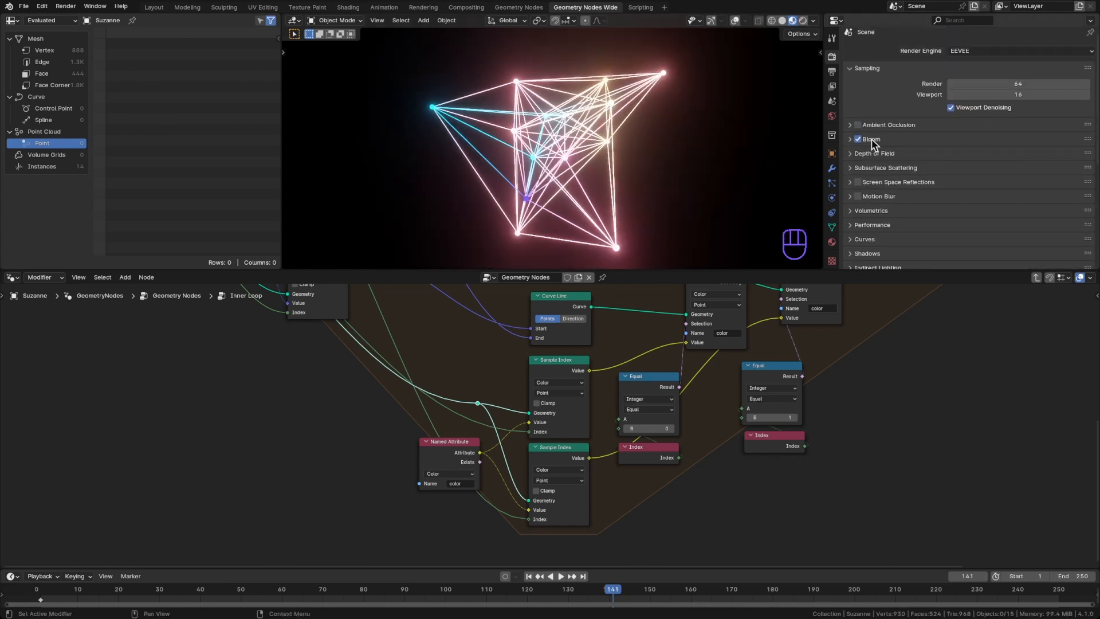
click(876, 140)
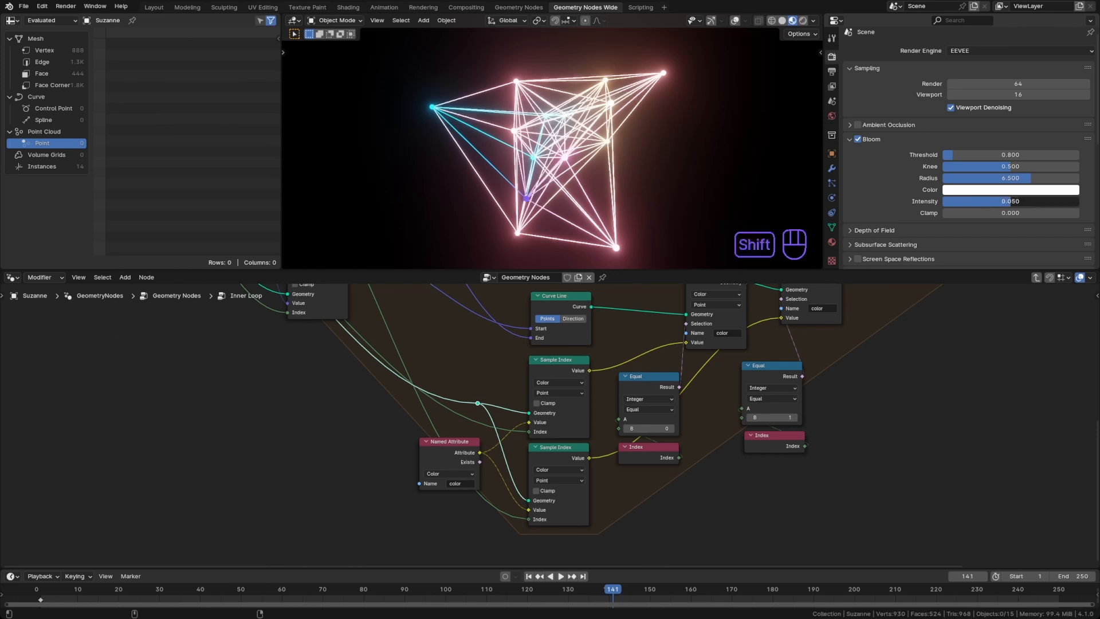
mouse_move(1010, 202)
shift+mouse_down()
mouse_move(974, 201)
mouse_move(994, 201)
shift+mouse_up()
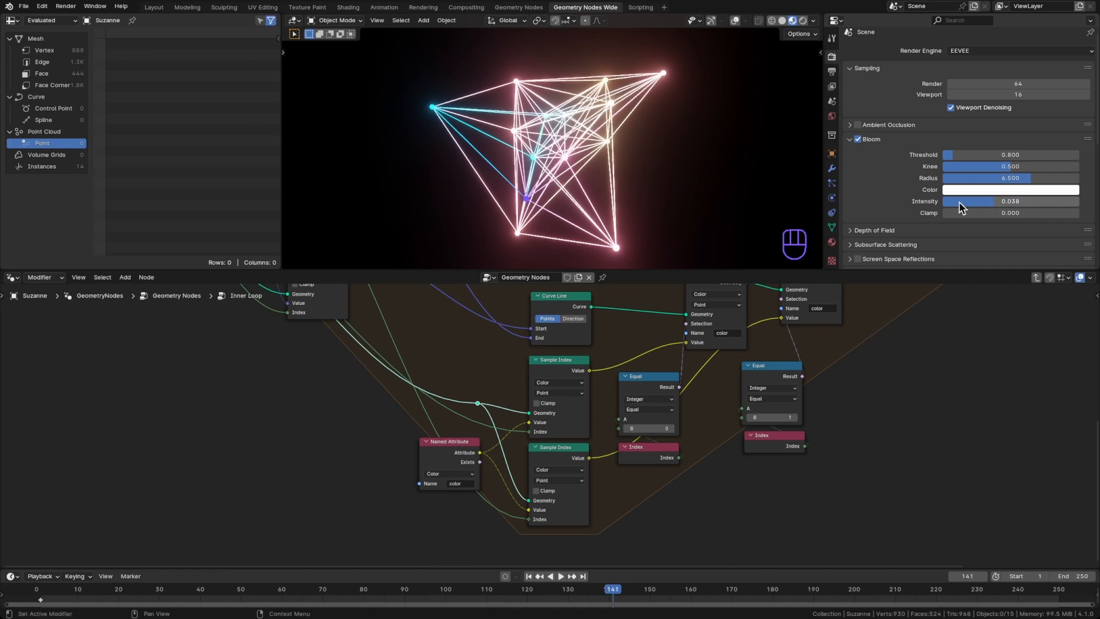
key(super+s)
scroll(660, 176, left, 5)
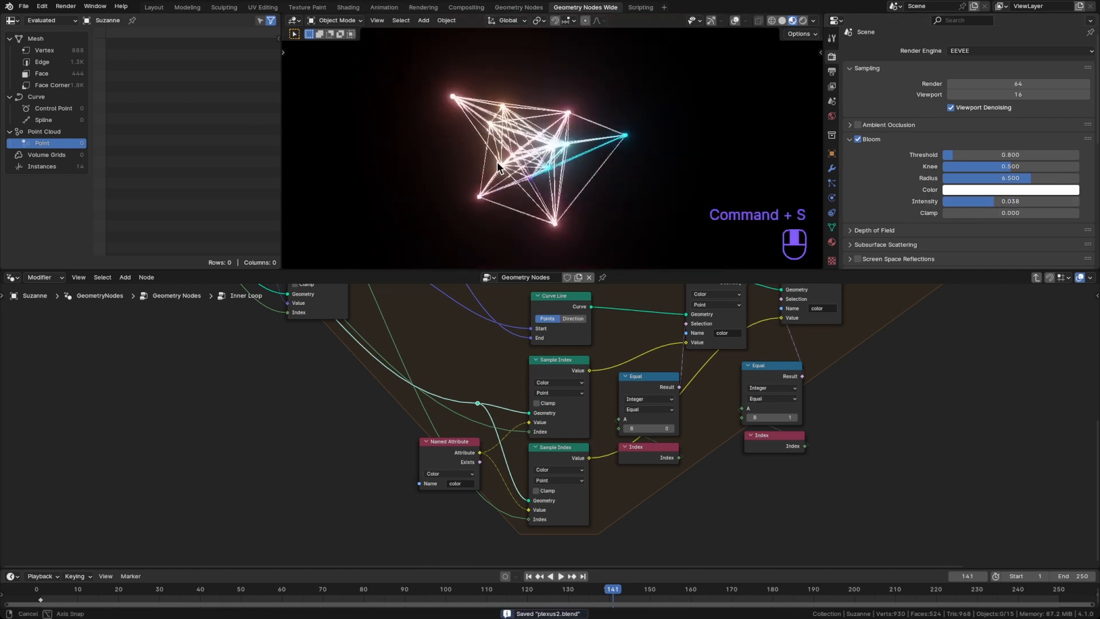
scroll(590, 172, left, 3)
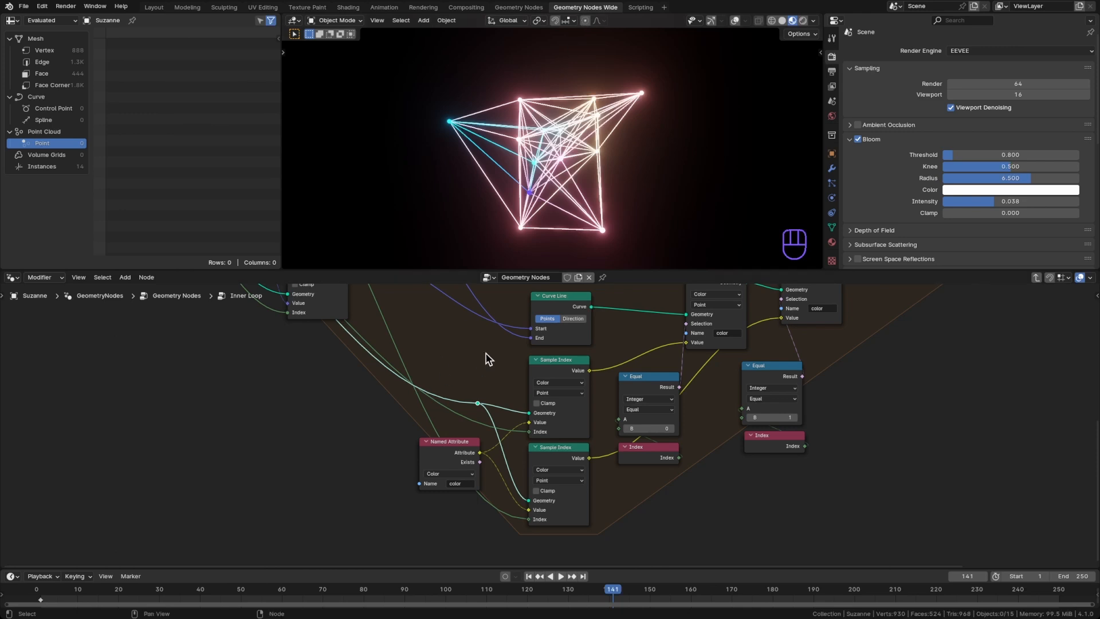
Exit the Inner Loop group, shift the Point Offset nodes away from Set Position, and insert a duplicate Scale node between Subtract and Set Position
key(Tab)
scroll(415, 368, left, 10)
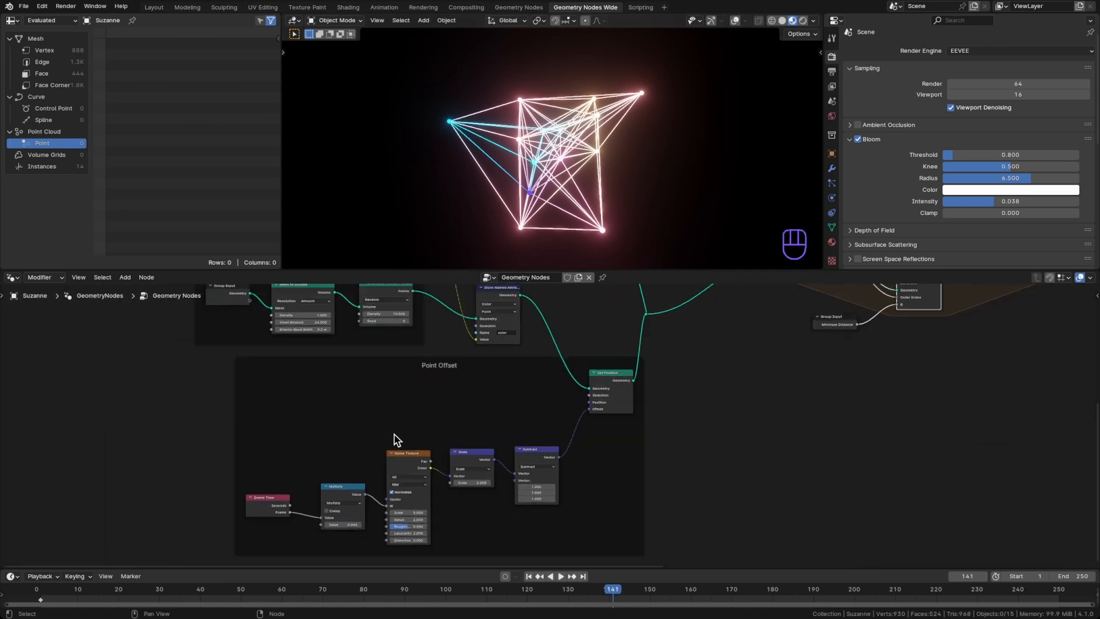
drag(256, 433, 584, 527)
key(g)
click(400, 450)
scroll(401, 450, up, 2)
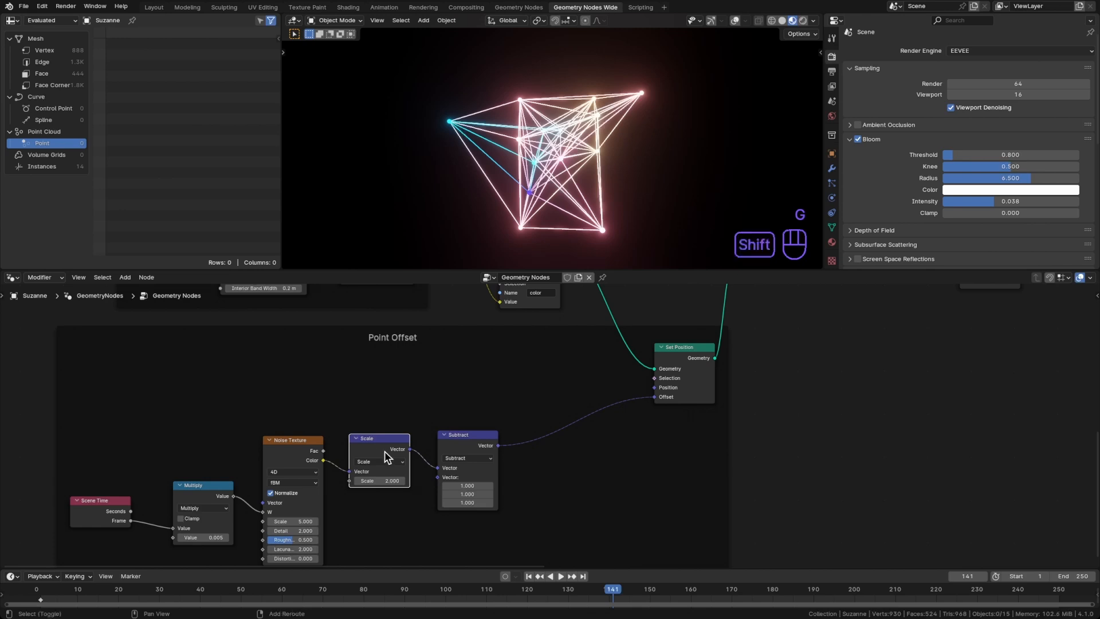
key(shift+d)
click(581, 452)
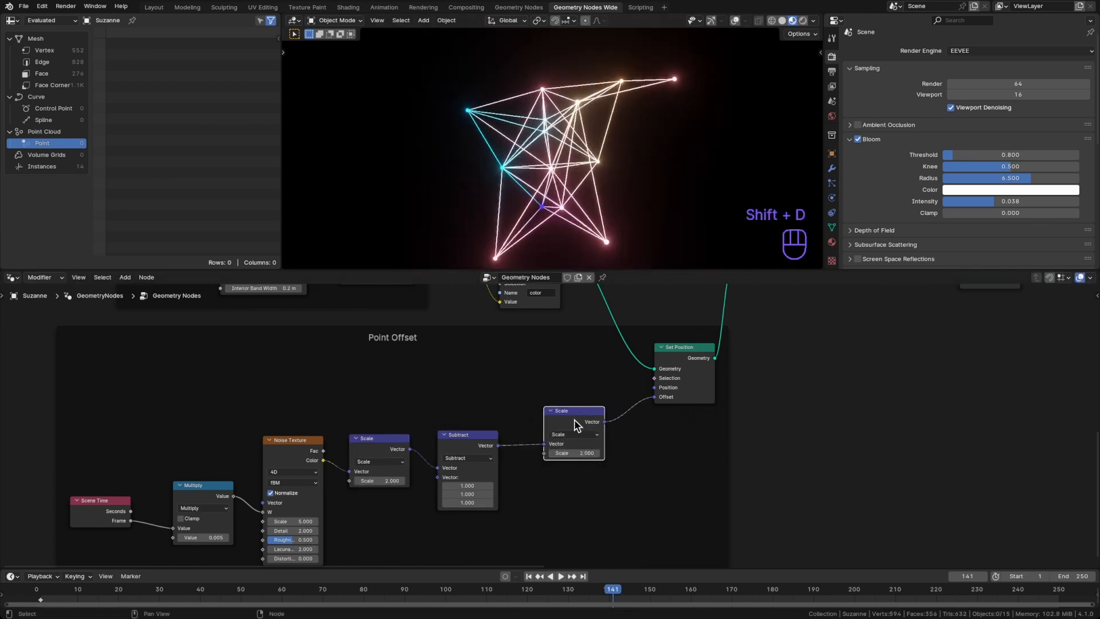
Toggle the new Scale node's mute to compare the effect, then set its Scale to 1.560
key(m)
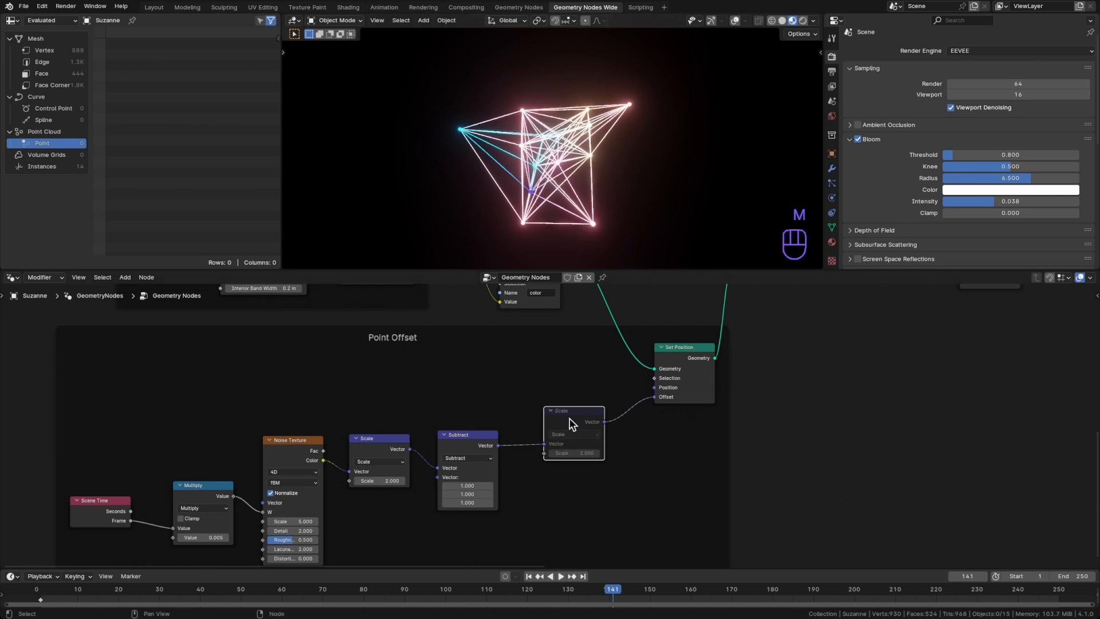
key(m)
mouse_move(580, 453)
shift+mouse_down()
mouse_move(613, 453)
mouse_move(560, 453)
mouse_move(569, 453)
shift+mouse_up()
Set the Distribute Points in Volume Density to 20, then play the animation with viewport overlays shown
middle_drag(571, 271, 619, 385)
scroll(609, 351, up, 4)
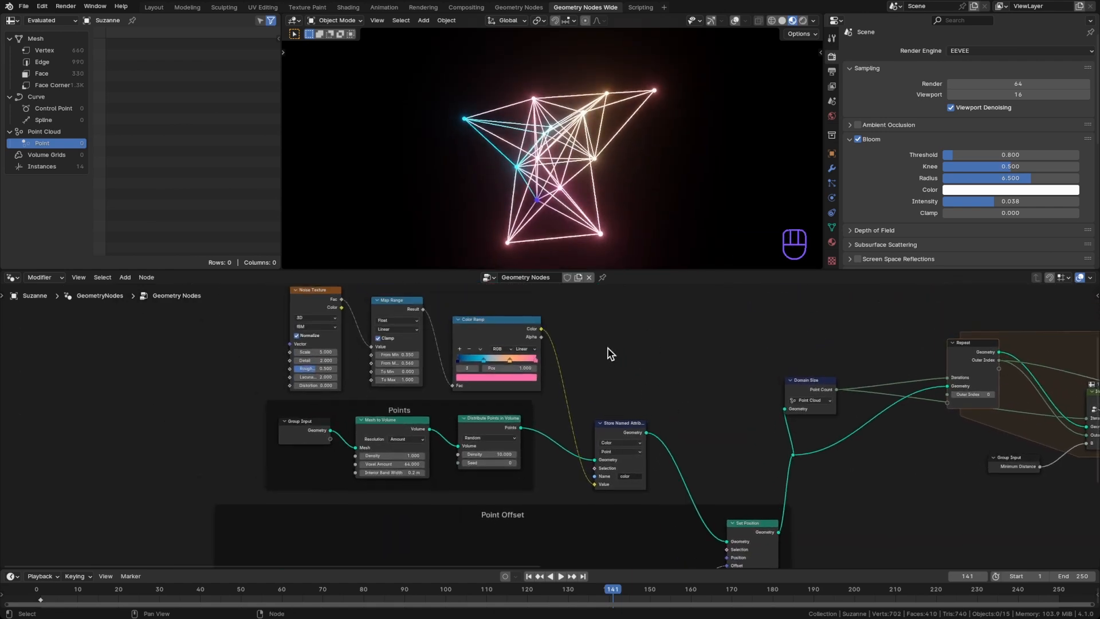
text(20)
key(Return)
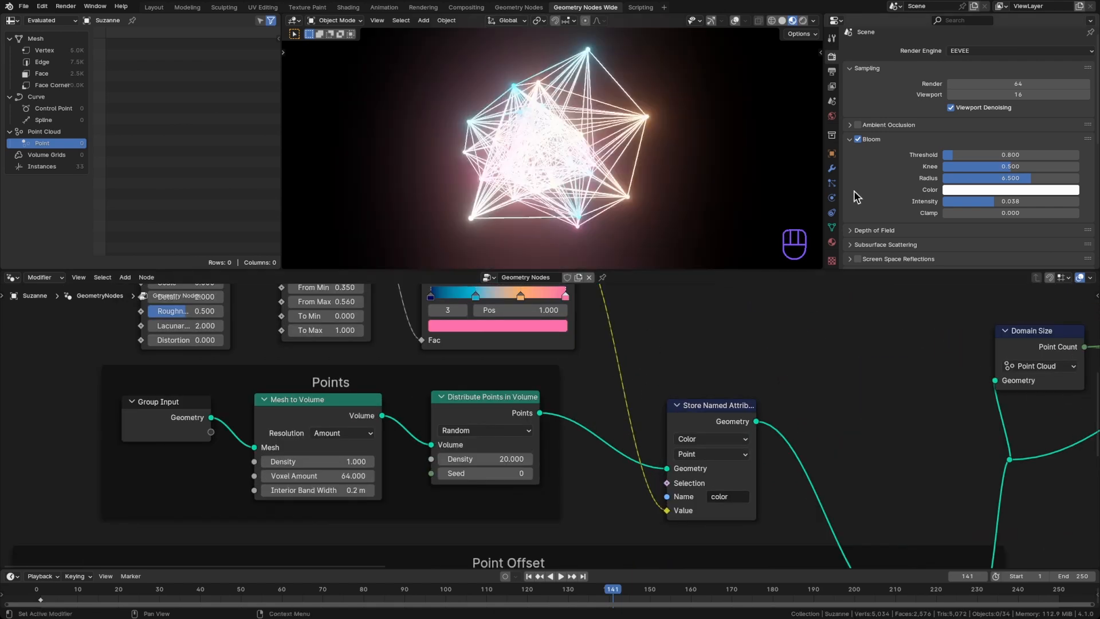
key(space)
key(shift+alt+z)
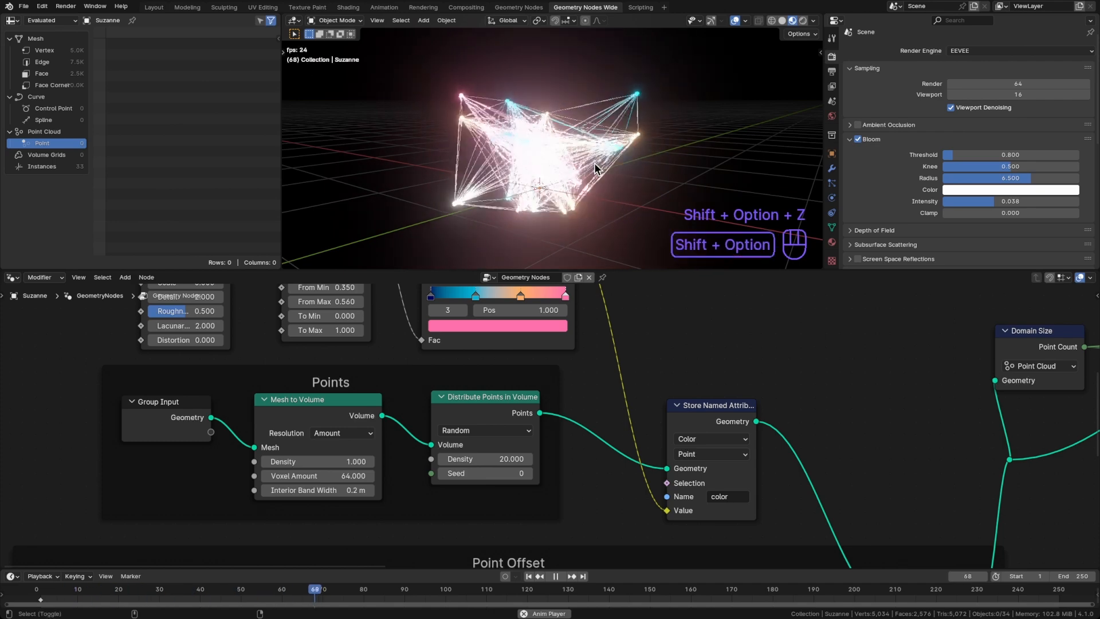
Change the output Frame Rate to 30 fps and save the file
click(832, 71)
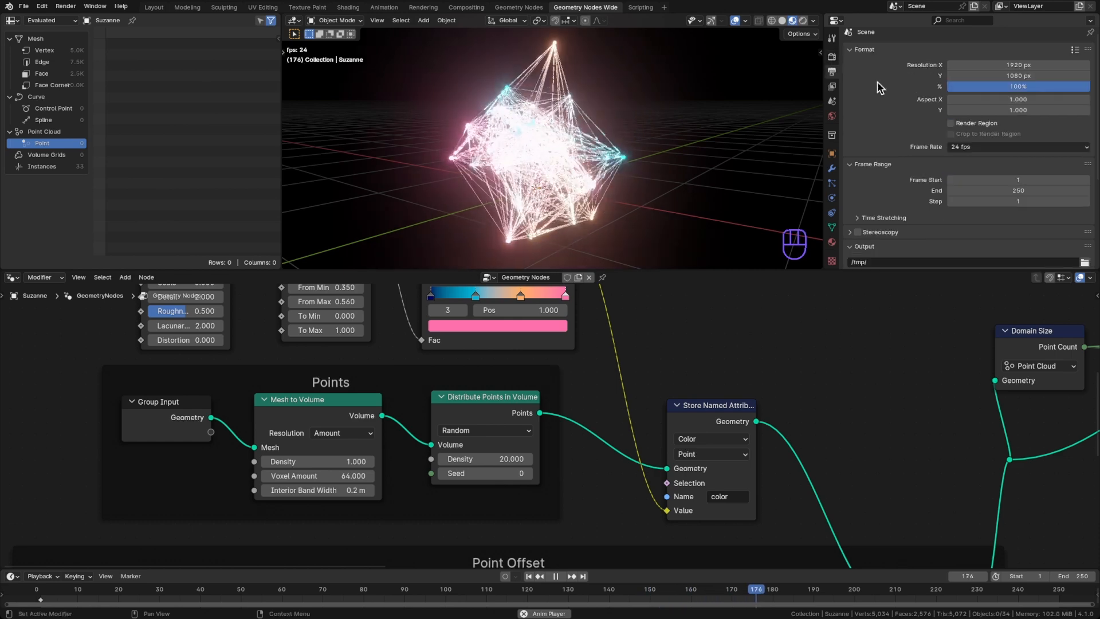
click(970, 148)
click(972, 215)
key(super+s)
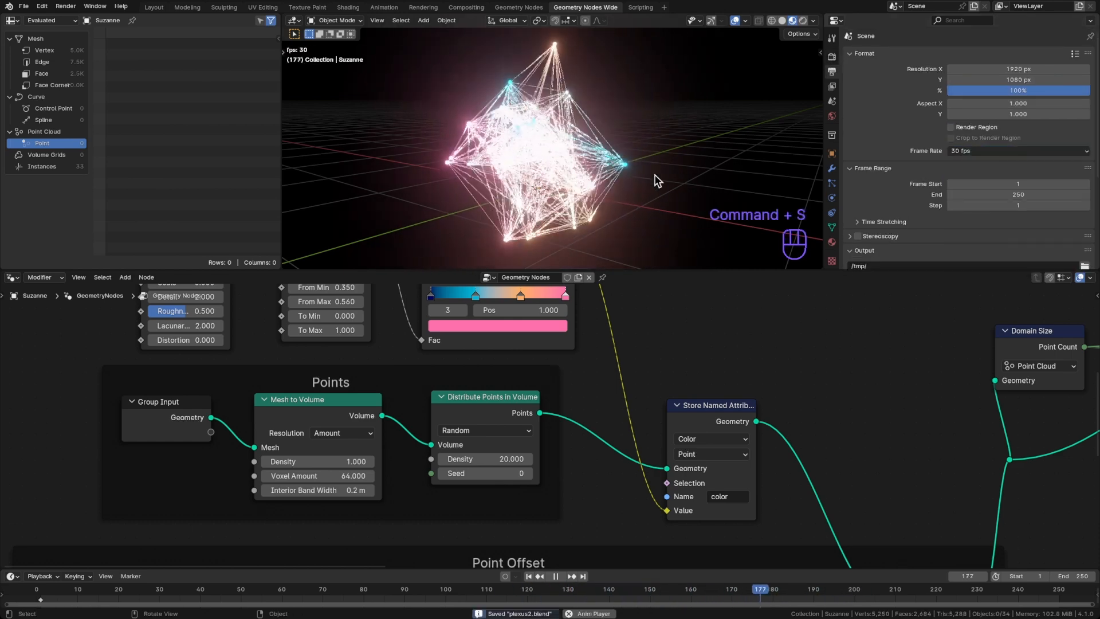
Undo the frame rate change, set the Multiply node after Scene Time to 0.002, and save the file
scroll(781, 321, down, 3)
scroll(780, 396, down, 5)
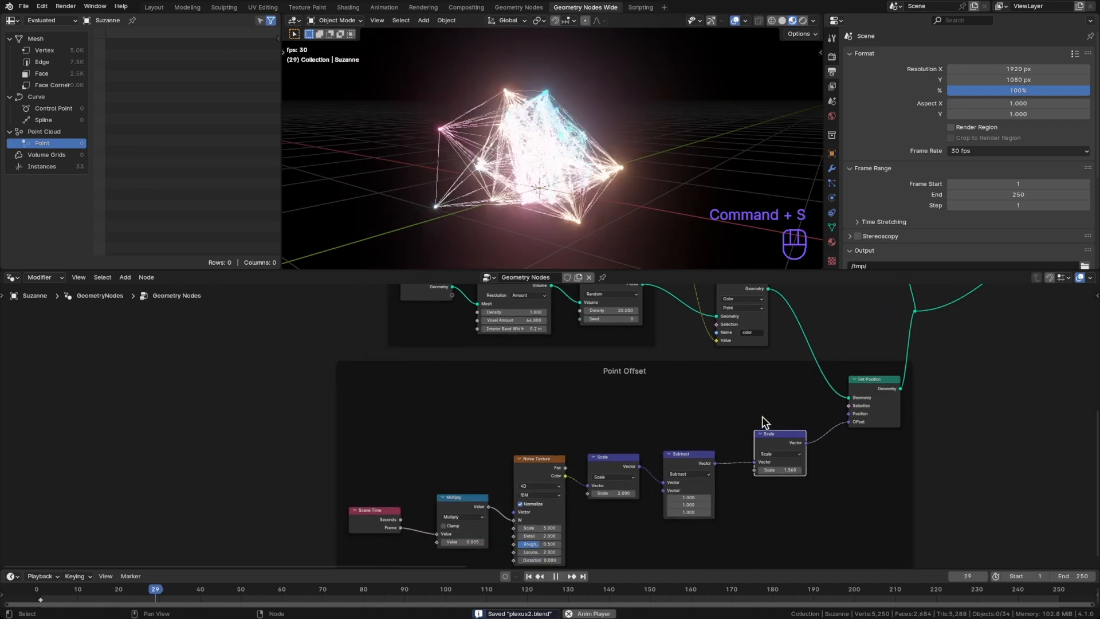
scroll(499, 482, up, 4)
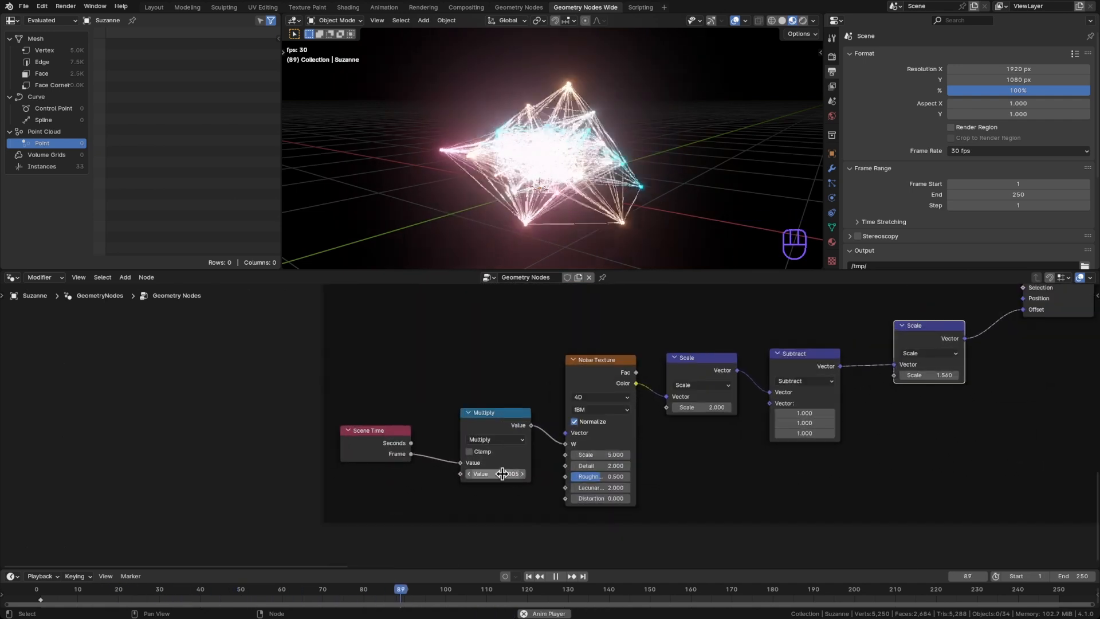
key(super+z)
key(super+z)
key(Right)
key(super+s)
Set the Scale node before Set Position to 3.460 and the modifier's Minimum Distance to 1.148, then save the file
middle_drag(954, 378, 708, 425)
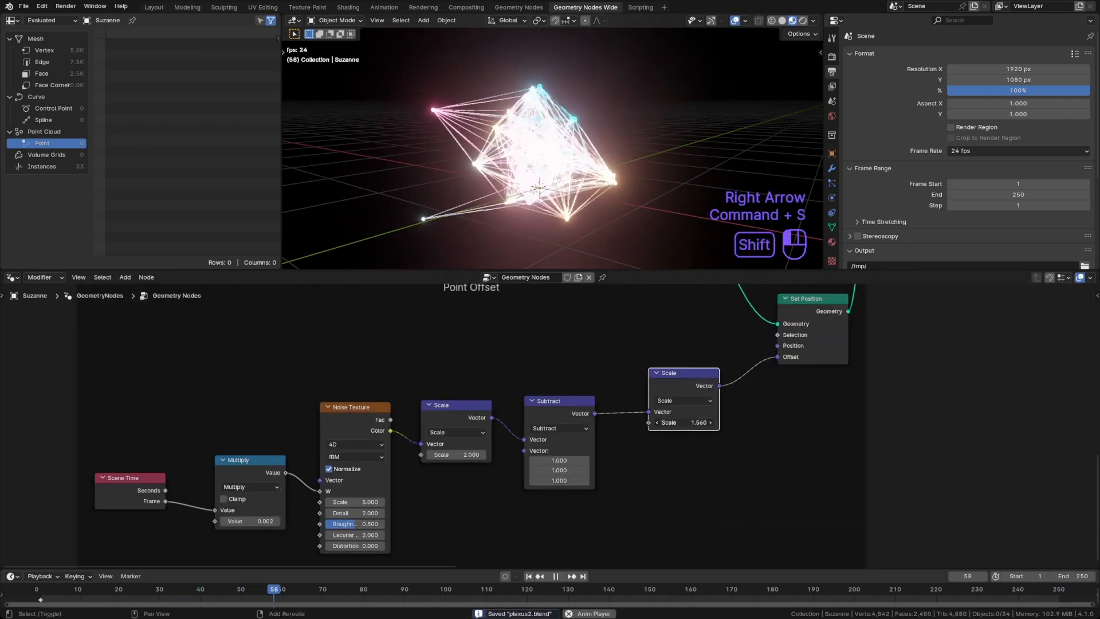
shift+drag(684, 423, 752, 422)
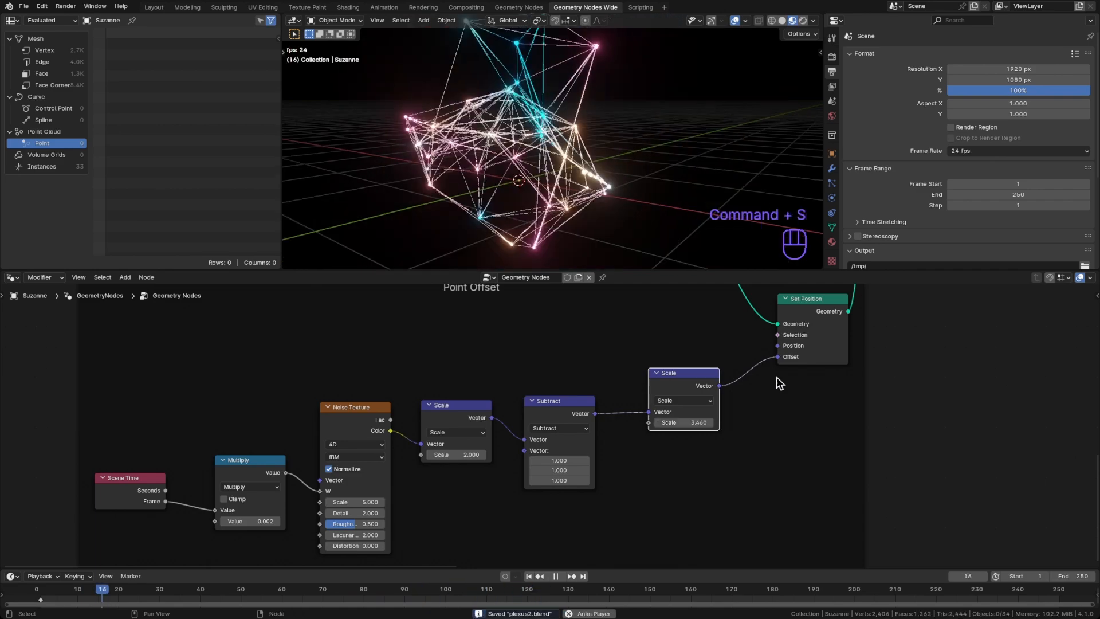
click(831, 168)
mouse_move(1001, 100)
shift+mouse_down()
mouse_move(1025, 101)
mouse_move(1003, 101)
mouse_move(1014, 101)
shift+mouse_up()
key(super+s)
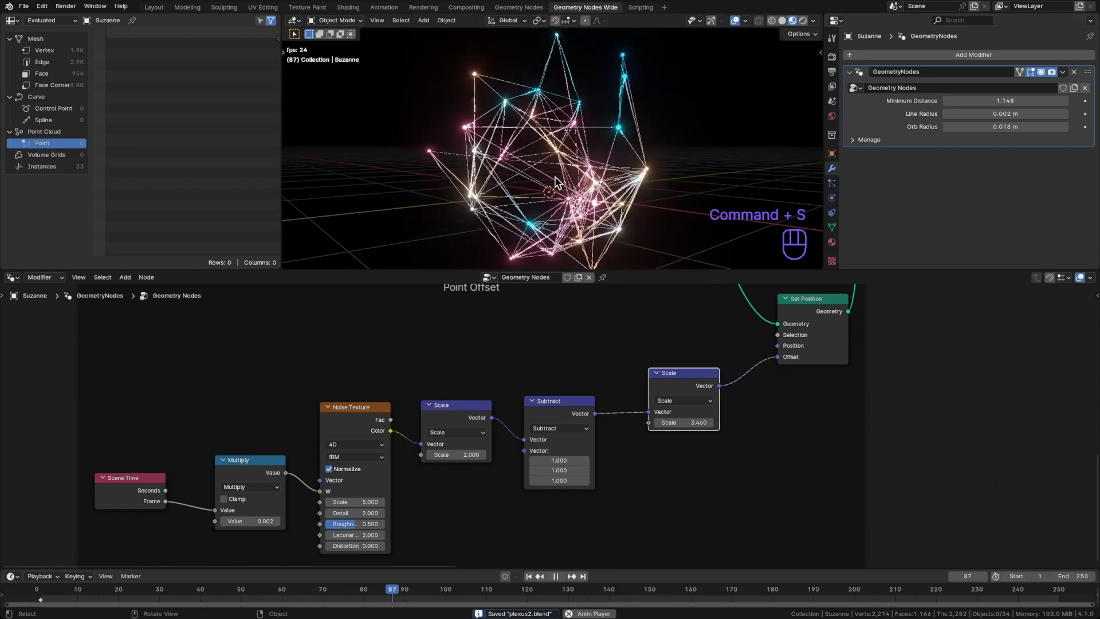
Set the animation's end frame to 1000 and save the file
double_click(1074, 576)
text(1000)
key(Return)
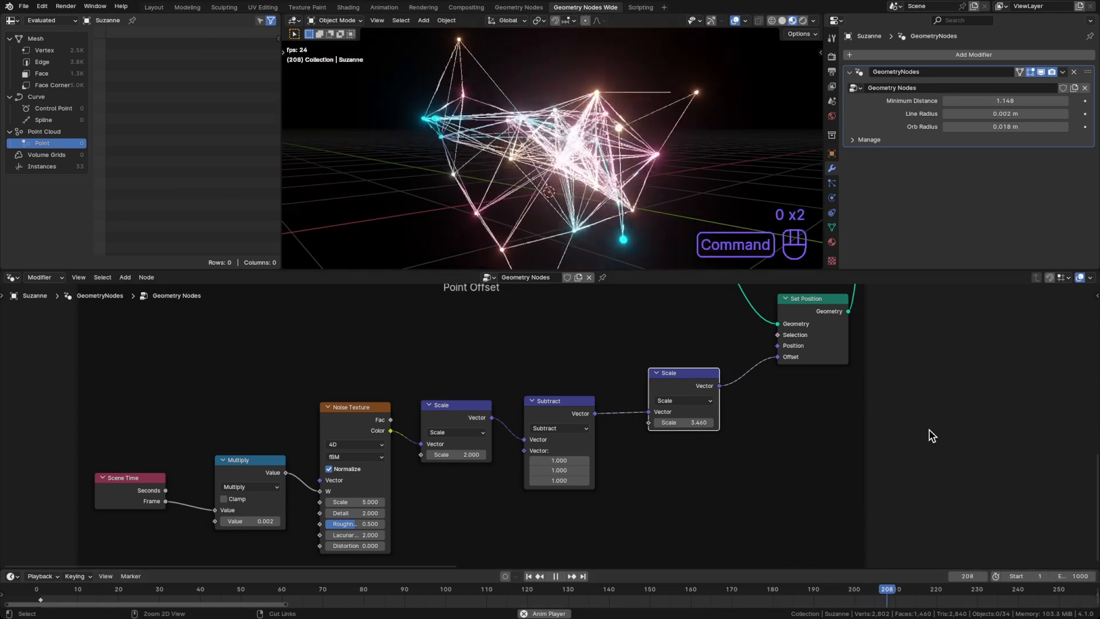
key(super+s)
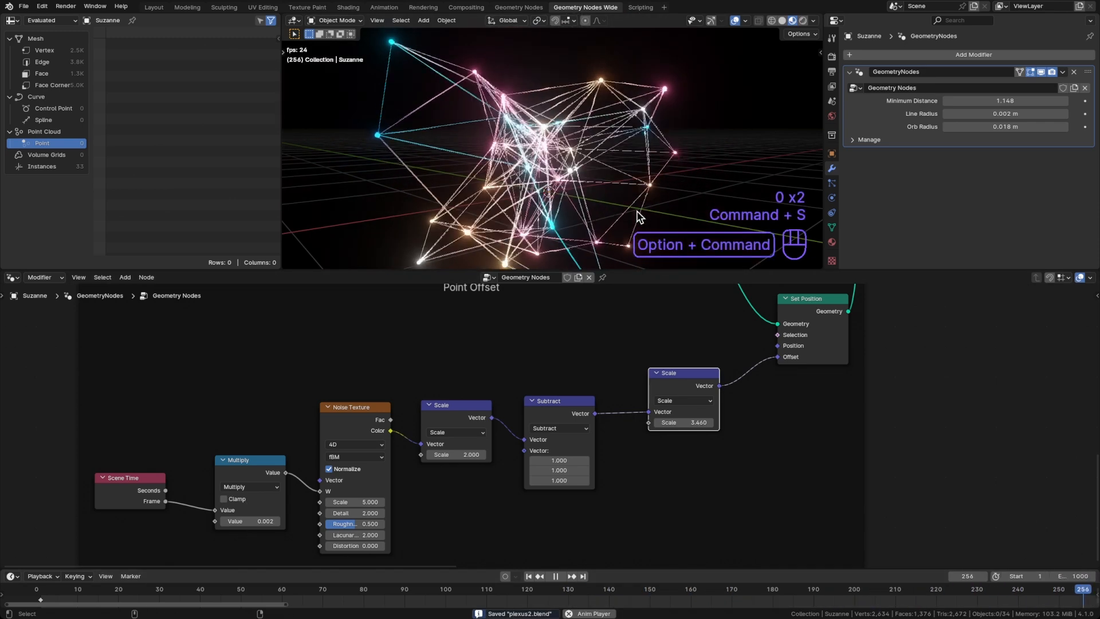
Maximize the 3D viewport without its interface and zoom out to watch the animated plexus
key(super+alt+space)
shift+middle_drag(579, 321, 584, 297)
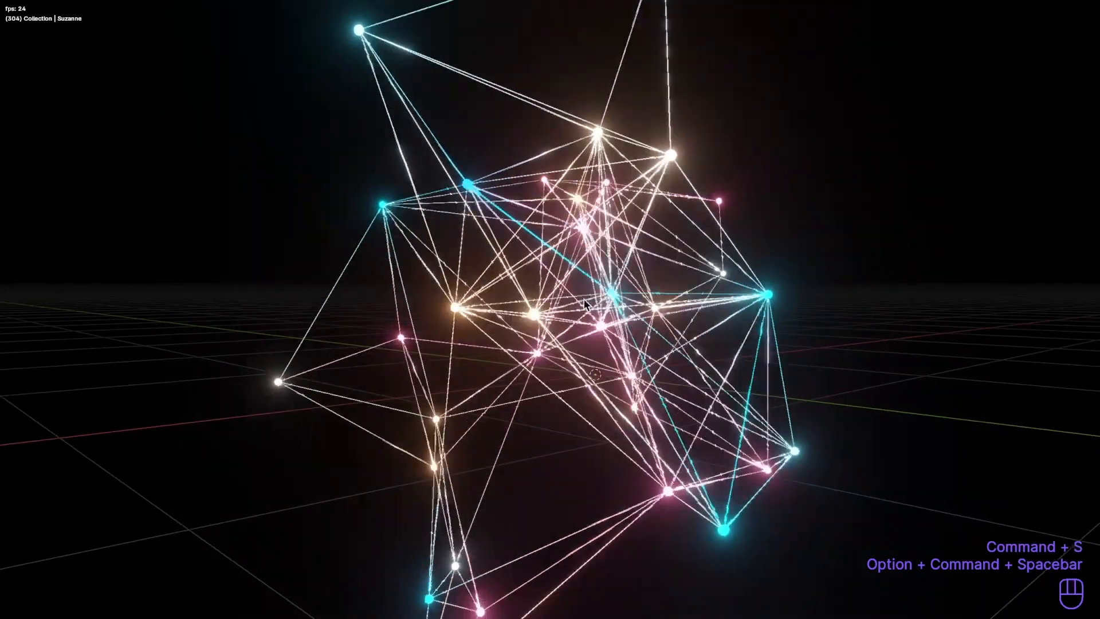
scroll(583, 298, down, 8)
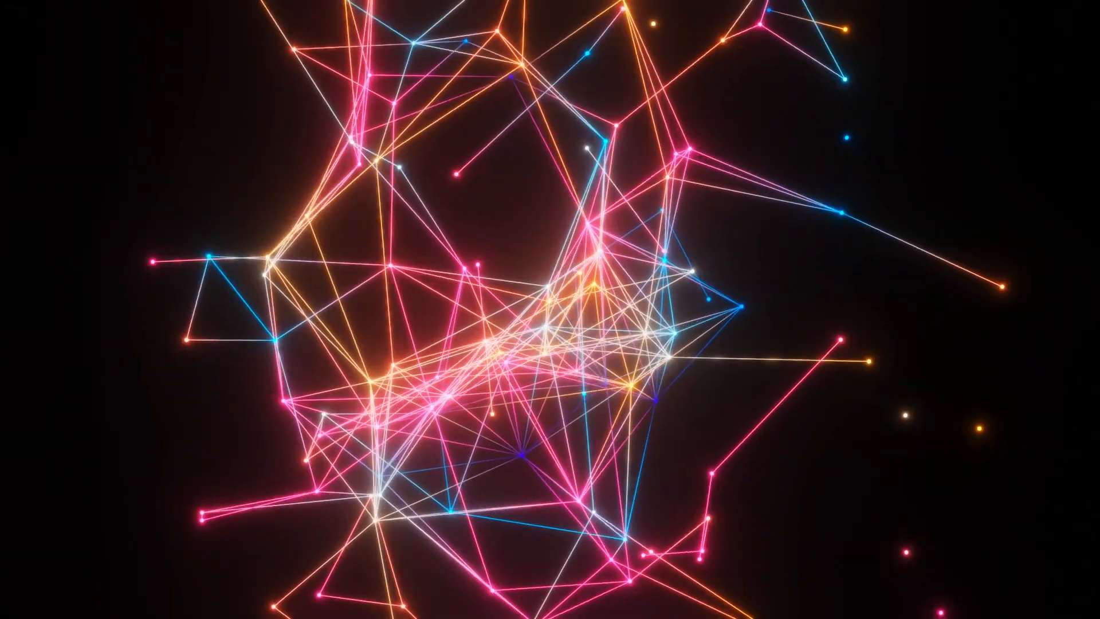